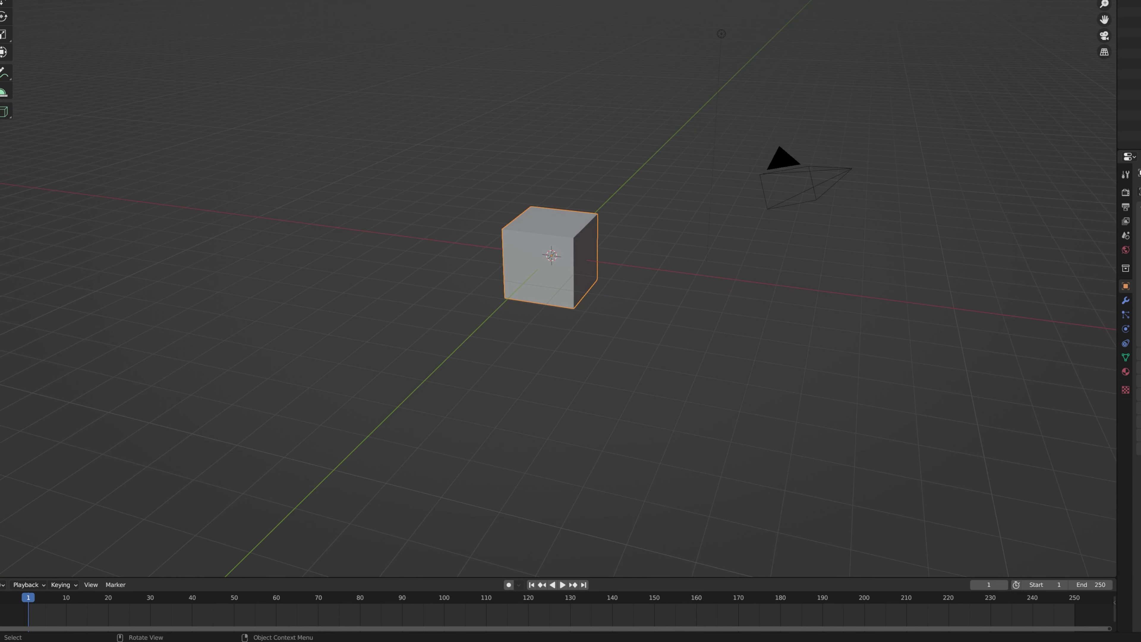
Step: Delete the default cube, camera and light from the scene
drag(412, 1, 954, 353)
key(Delete)
middle_drag(788, 251, 654, 252)
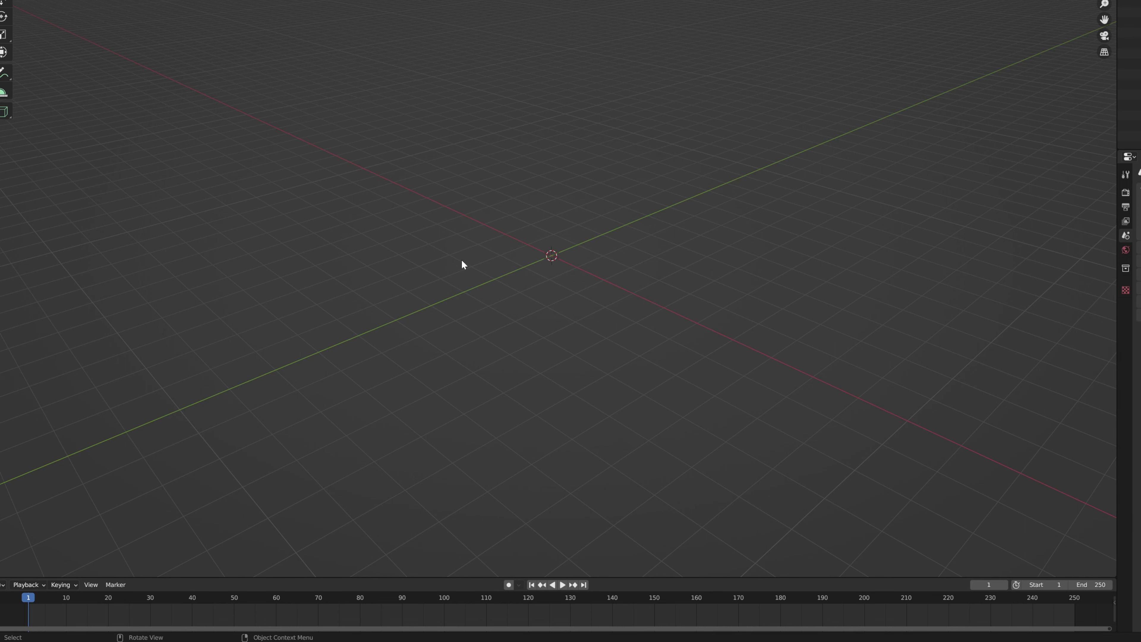
Step: Add an ico sphere mesh at the world origin and scale it in Object Mode
middle_drag(456, 276, 497, 270)
key(shift+a)
mouse_move(460, 273)
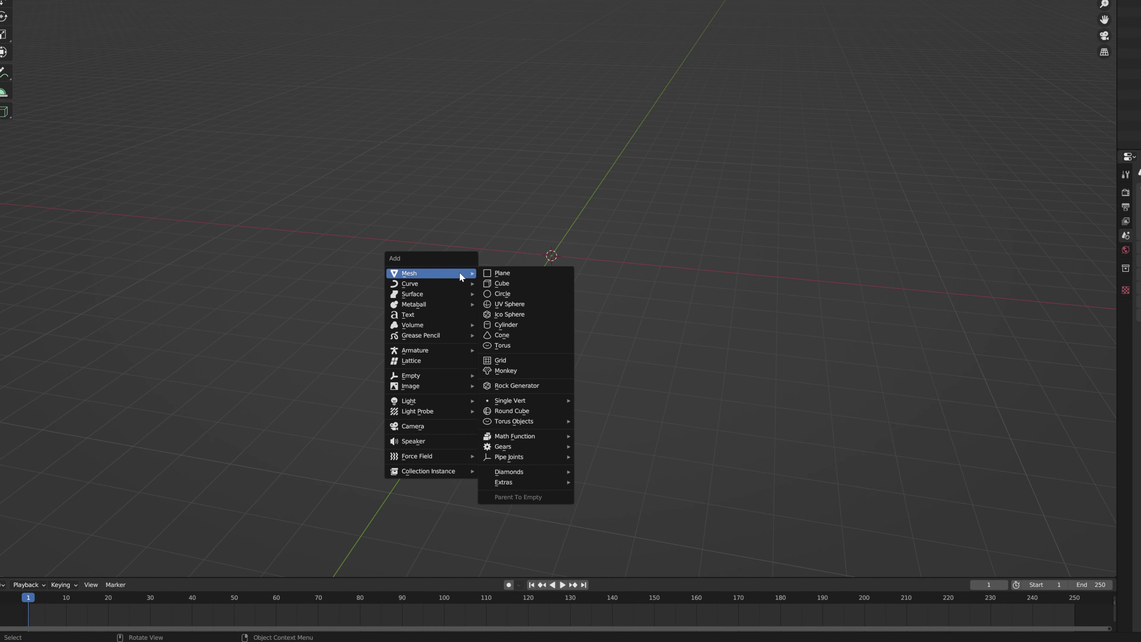
click(509, 315)
middle_drag(642, 238, 571, 253)
key(s)
click(646, 239)
Step: Flatten the ico sphere's mesh along the Z axis in Edit Mode
key(Tab)
middle_drag(647, 246, 662, 233)
key(s)
key(z)
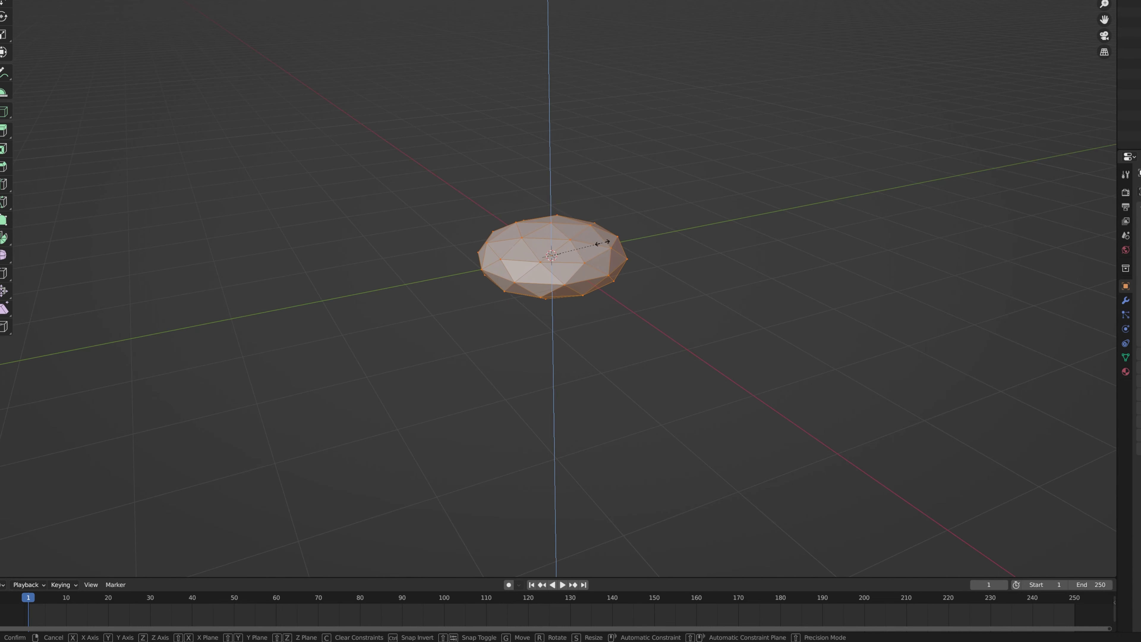
click(603, 243)
middle_drag(647, 217, 642, 247)
key(g)
key(Escape)
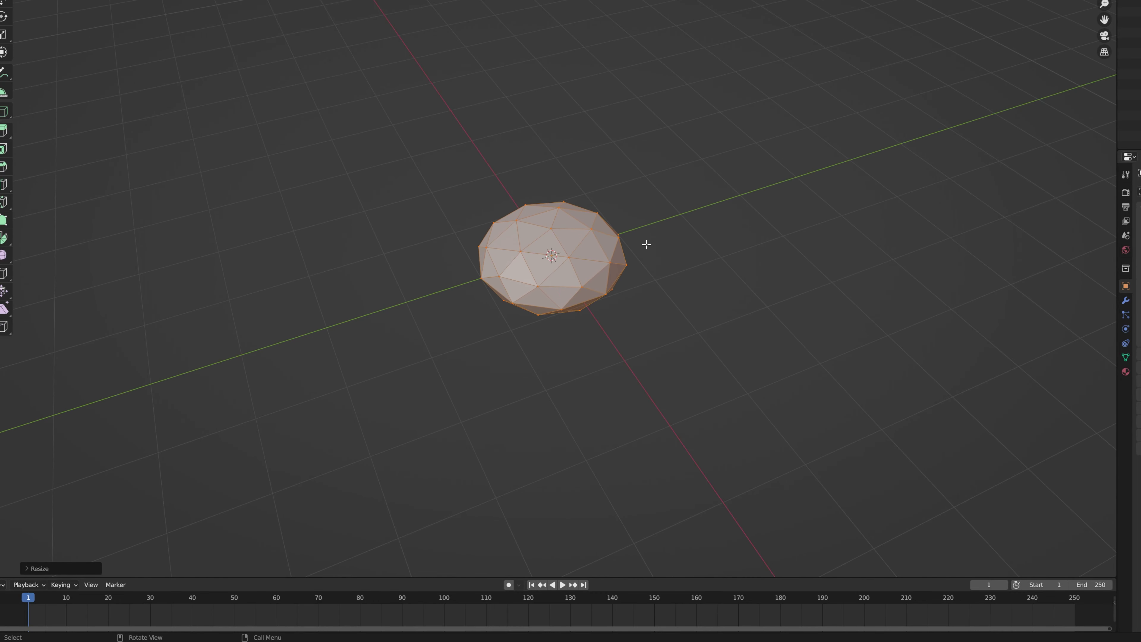
Step: Return to Object Mode and apply Shade Smooth to the flattened sphere
middle_drag(642, 245, 772, 293)
key(Tab)
right_click(625, 266)
click(635, 263)
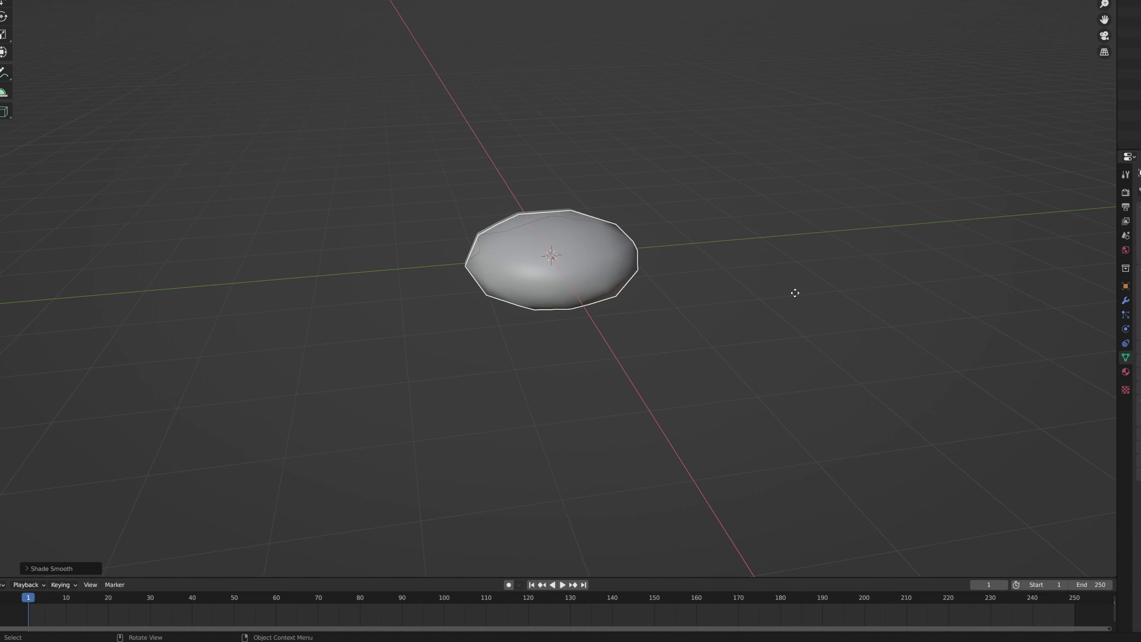
Step: Duplicate the smoothed sphere along the Y axis next to the original and scale the copy larger
key(y)
click(888, 285)
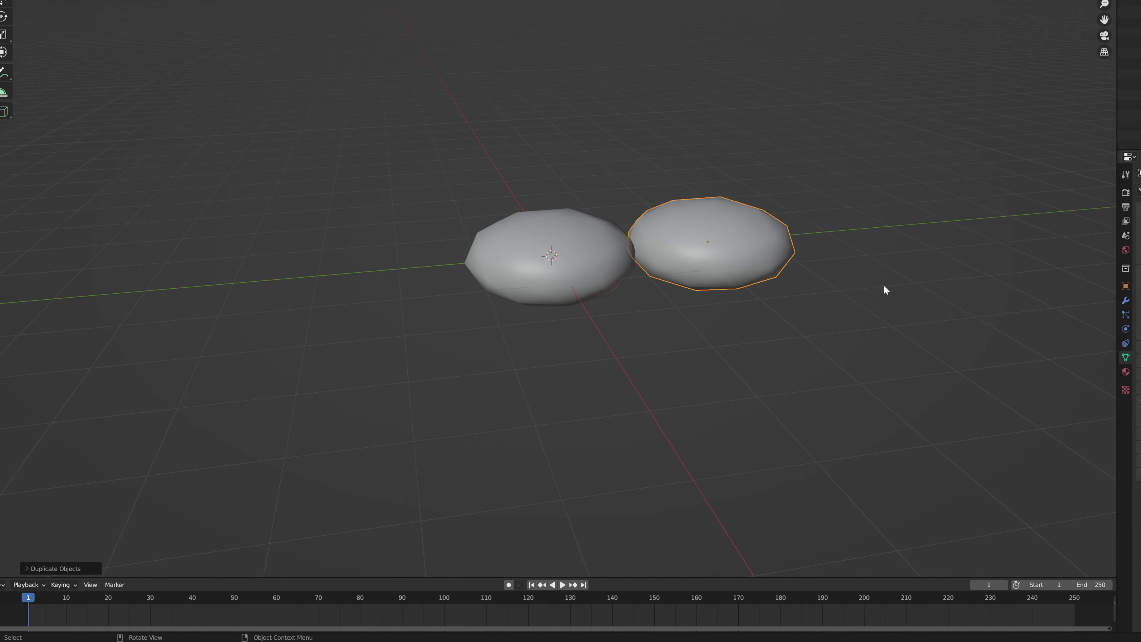
key(shift+d)
key(s)
click(823, 259)
Step: Scale the larger sphere's mesh up along the Z axis in Edit Mode to make the abdomen rounder
middle_drag(820, 254, 757, 199)
key(Tab)
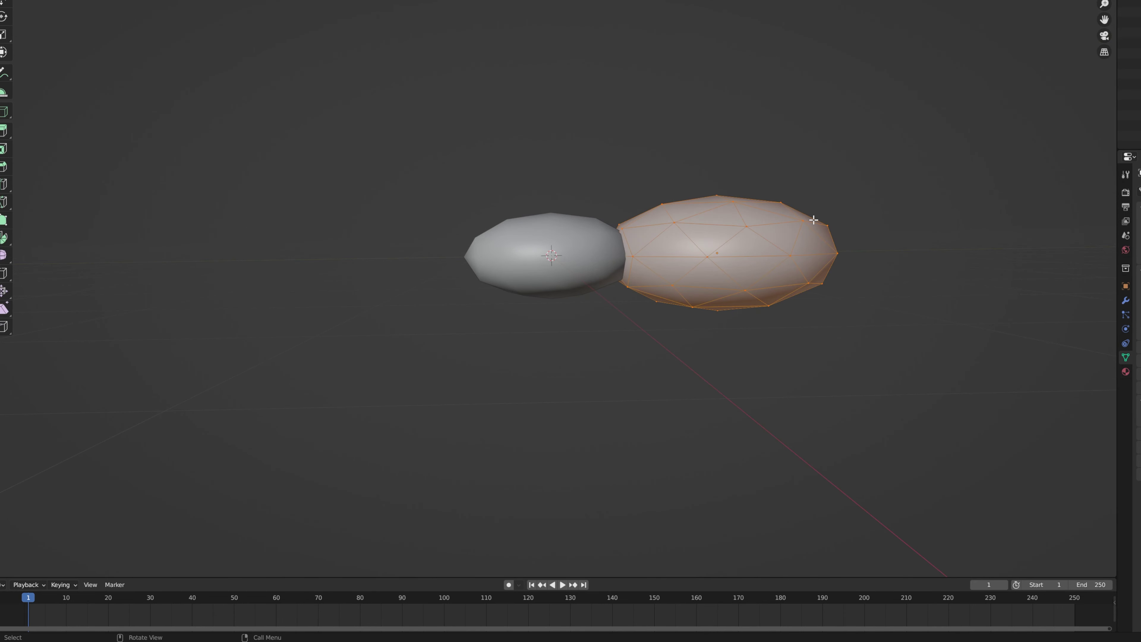
key(s)
key(z)
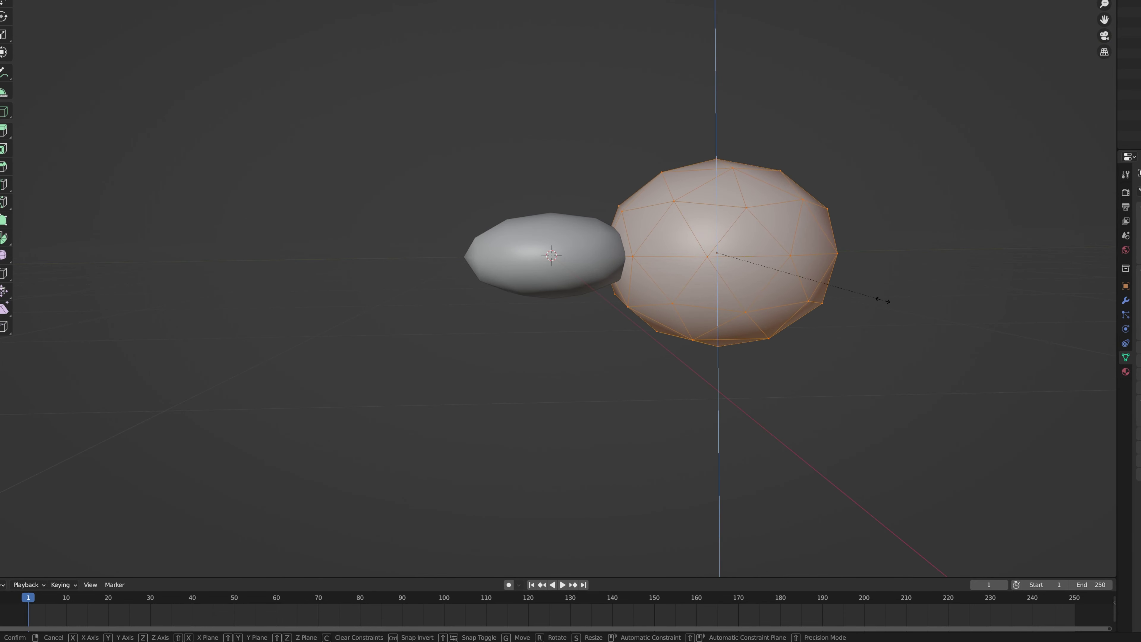
click(882, 300)
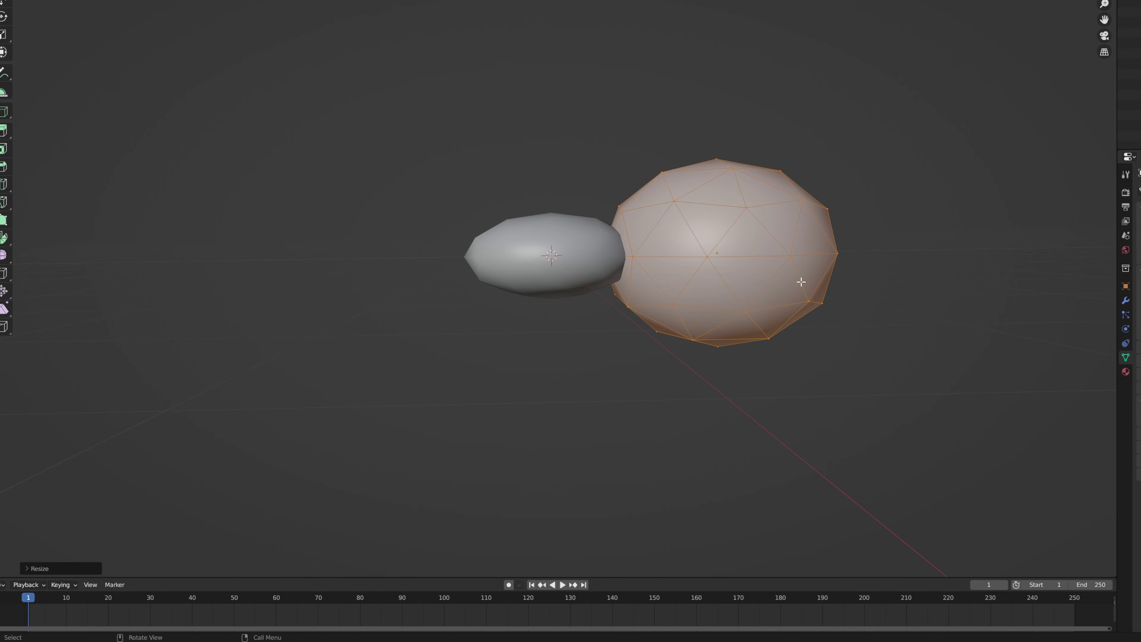
Step: Scale the smaller sphere's mesh up along the Z axis and raise the larger sphere slightly along Z
key(Tab)
click(564, 263)
key(Tab)
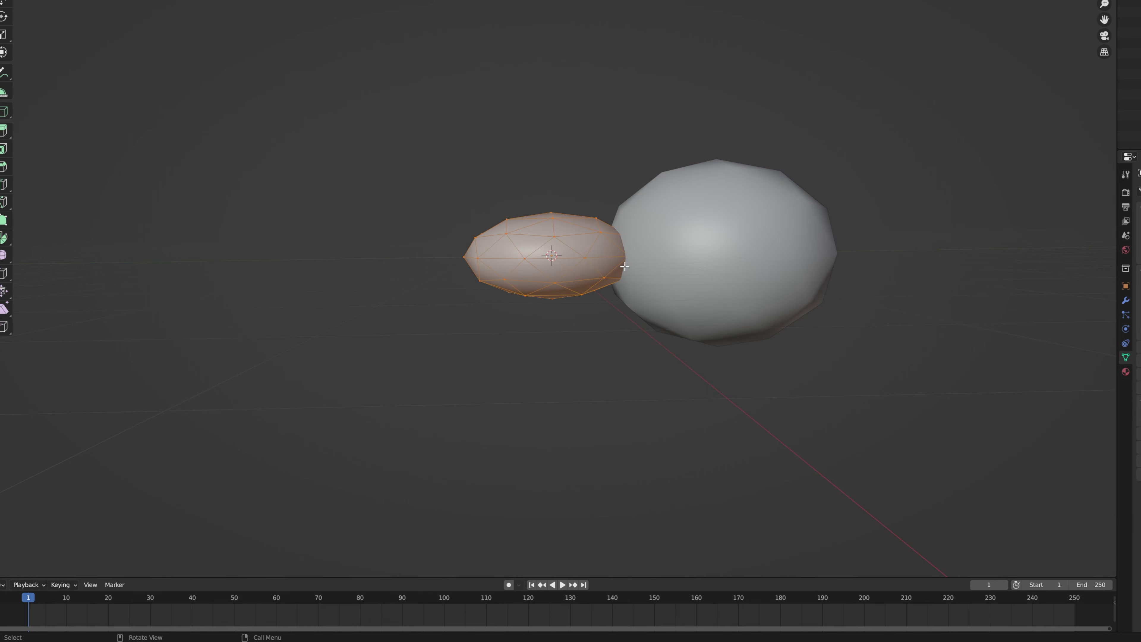
key(s)
key(z)
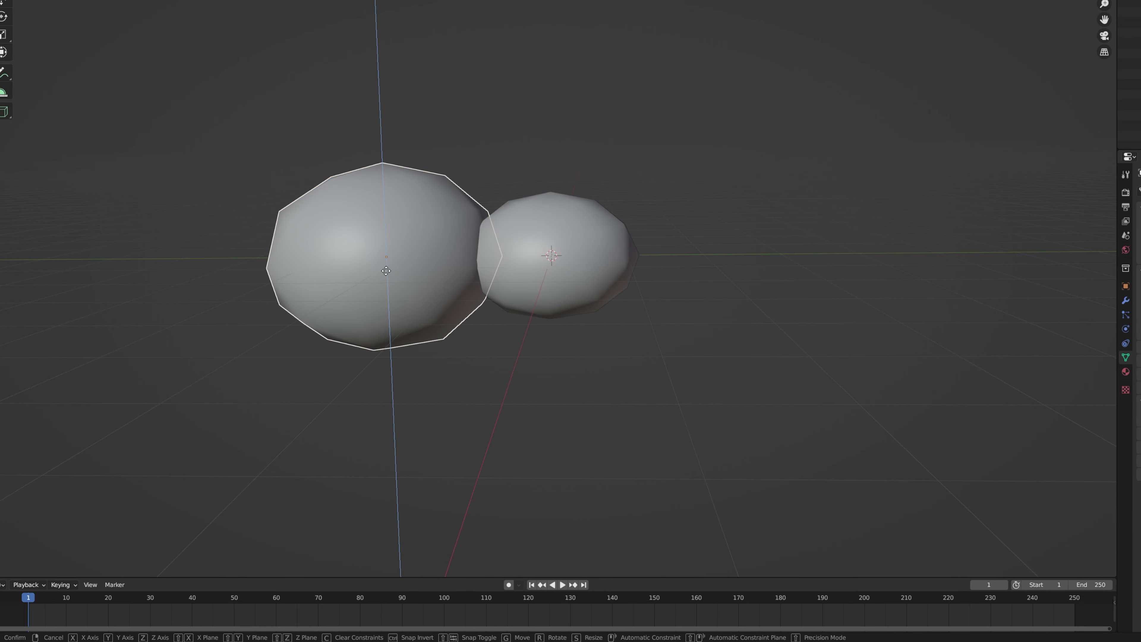
click(388, 250)
middle_drag(777, 301, 548, 310)
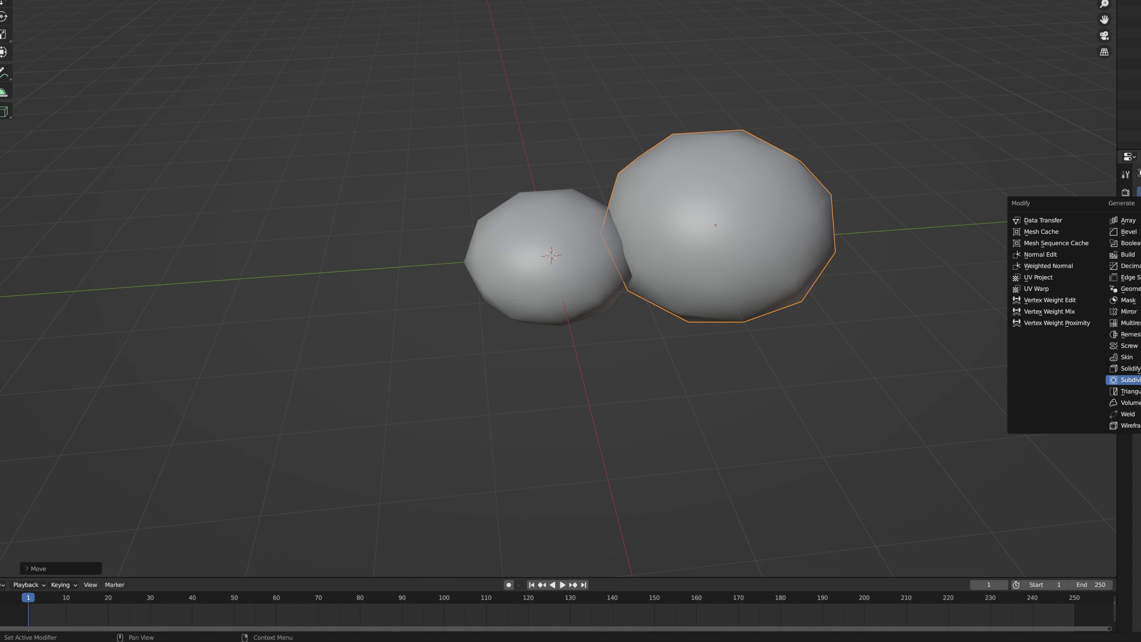
Step: Add a Subdivision Surface modifier to both the large and the small sphere
click(1128, 380)
click(585, 262)
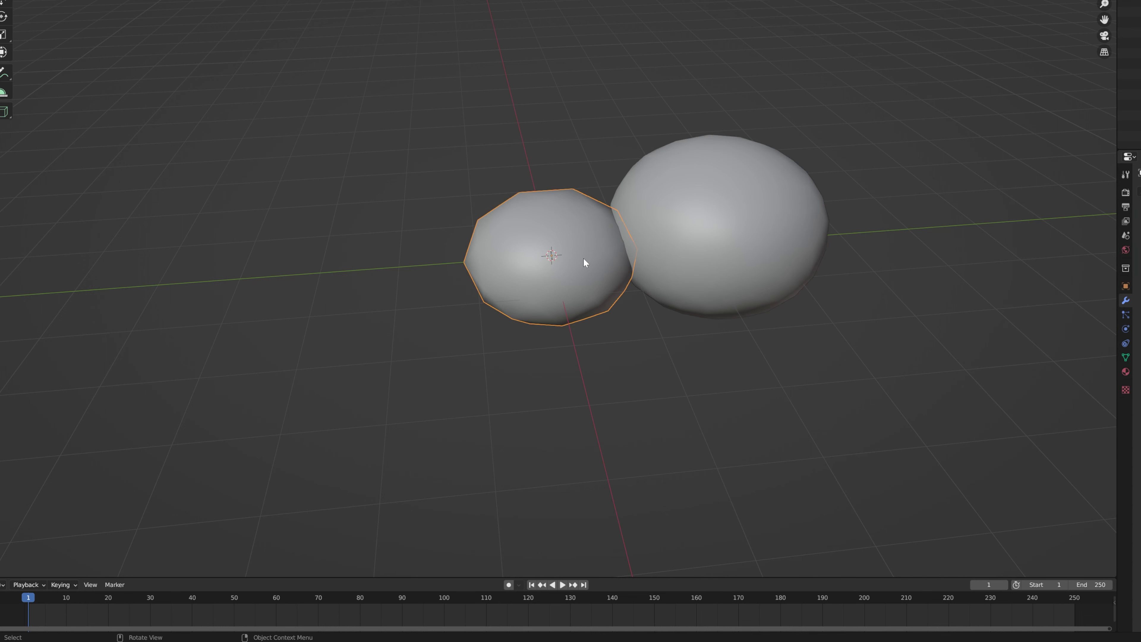
key(shift+1)
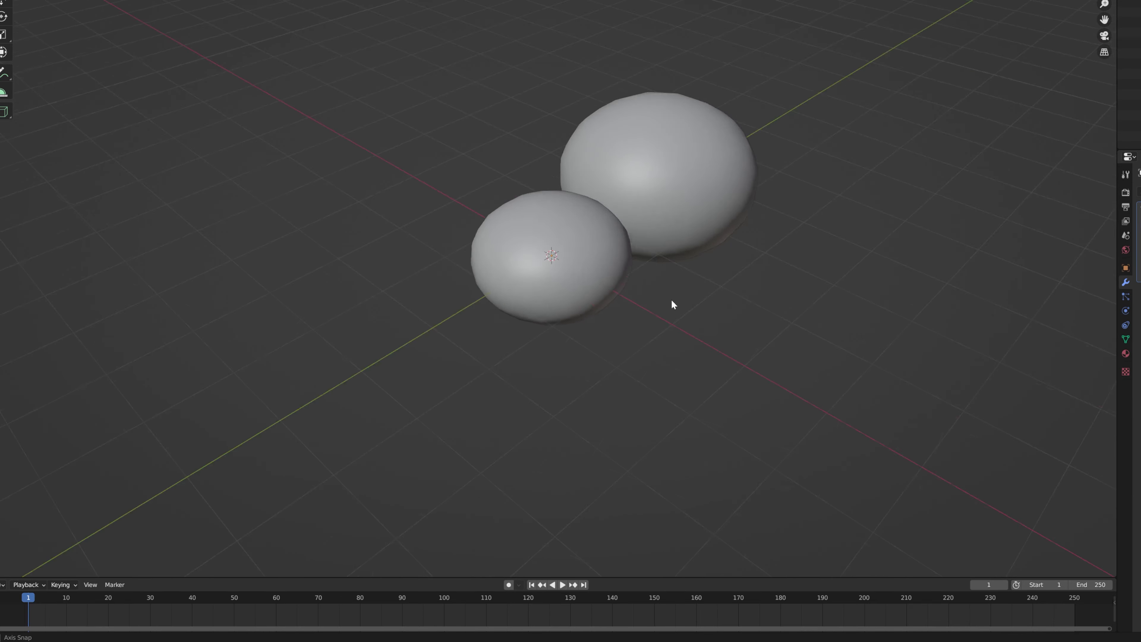
middle_drag(671, 299, 617, 307)
click(652, 258)
click(602, 275)
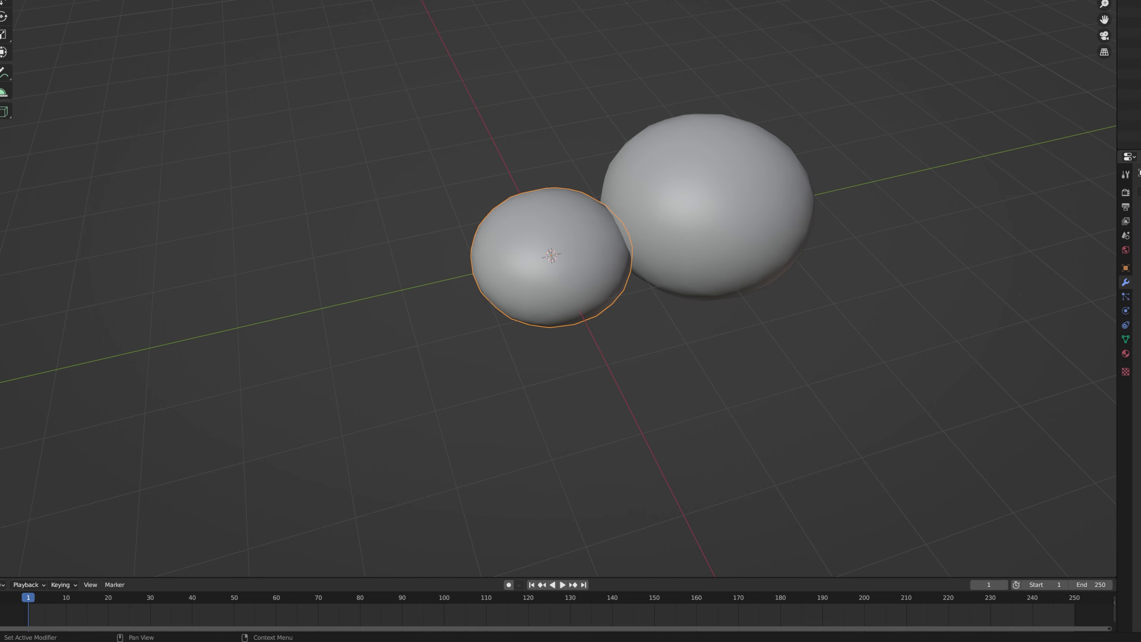
Step: Add a cylinder, place it beside the small sphere, and mirror it using the small sphere as the mirror object
middle_drag(665, 214, 687, 191)
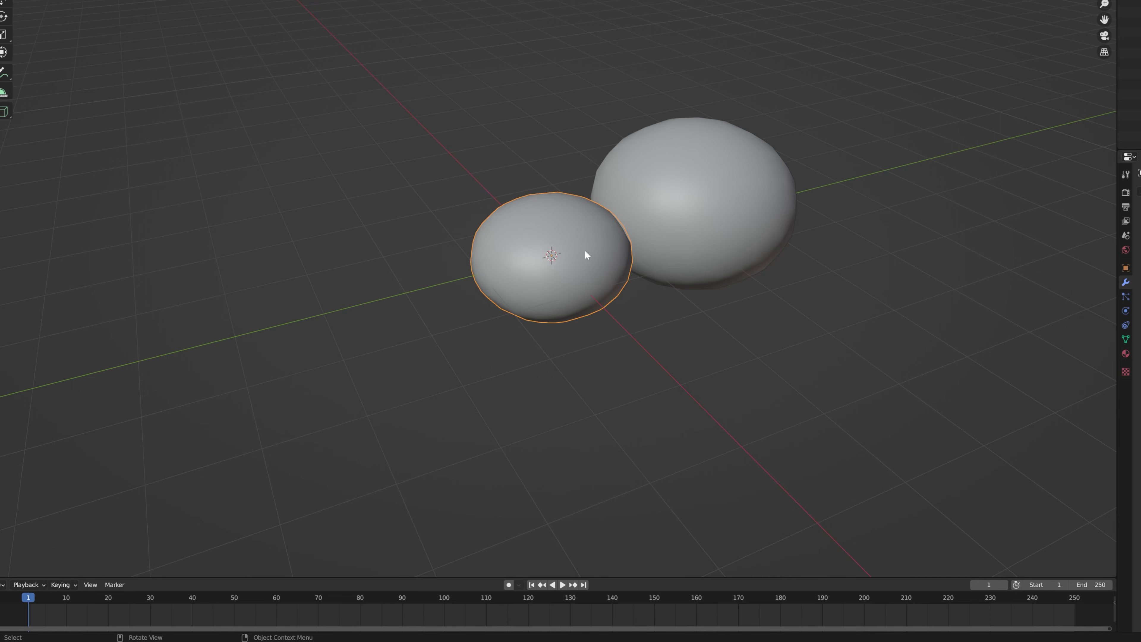
middle_drag(609, 297, 635, 297)
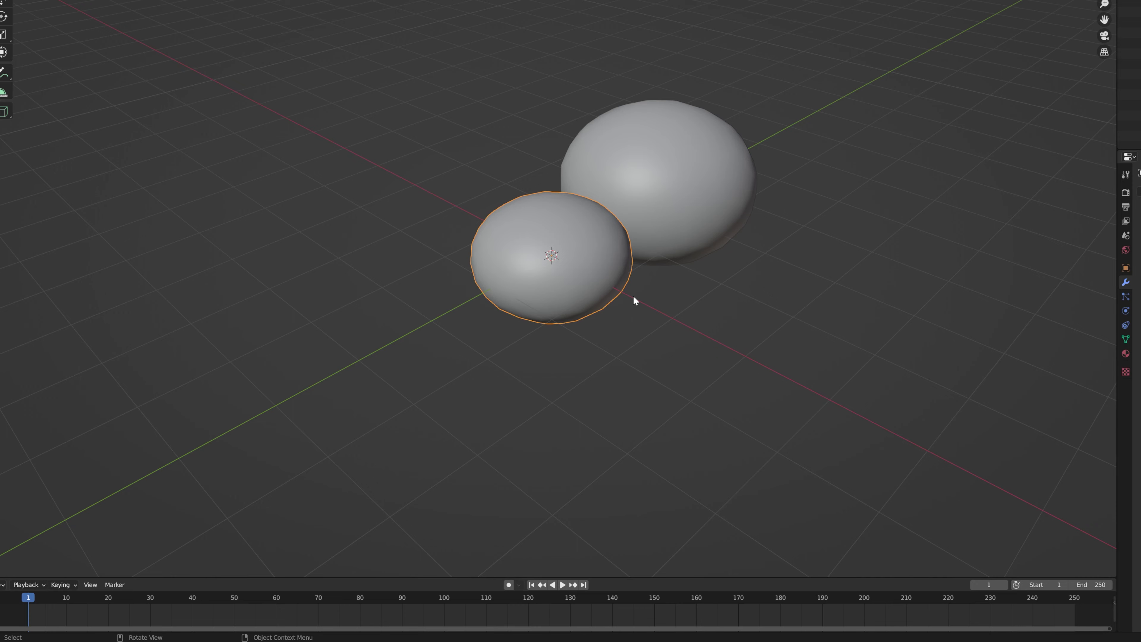
middle_drag(628, 300, 621, 292)
key(shift+a)
mouse_move(618, 296)
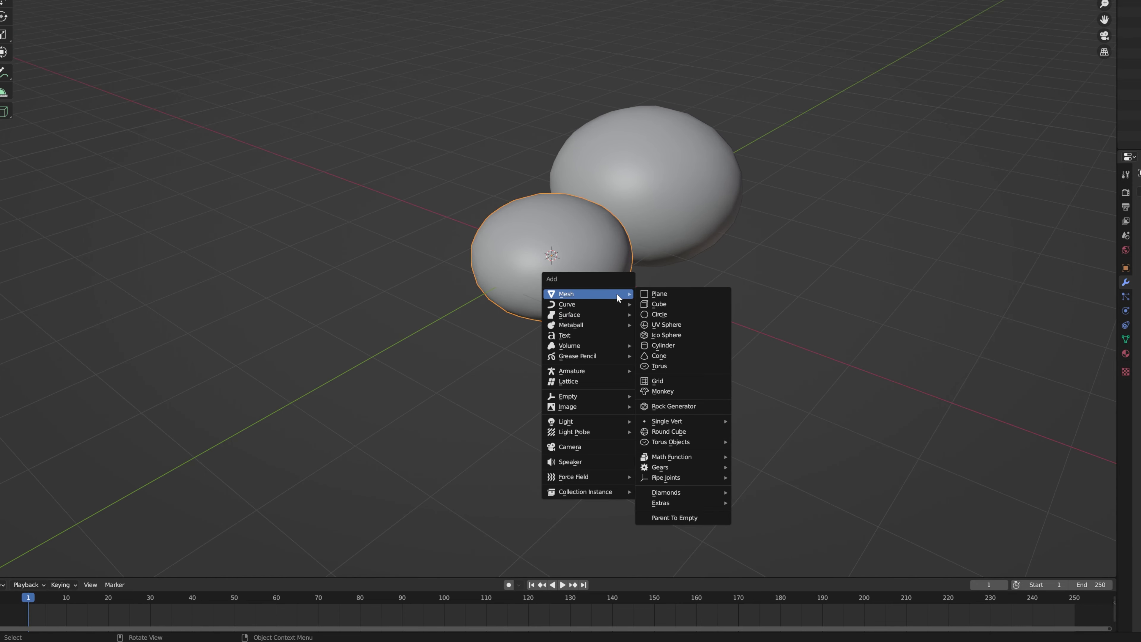
click(660, 346)
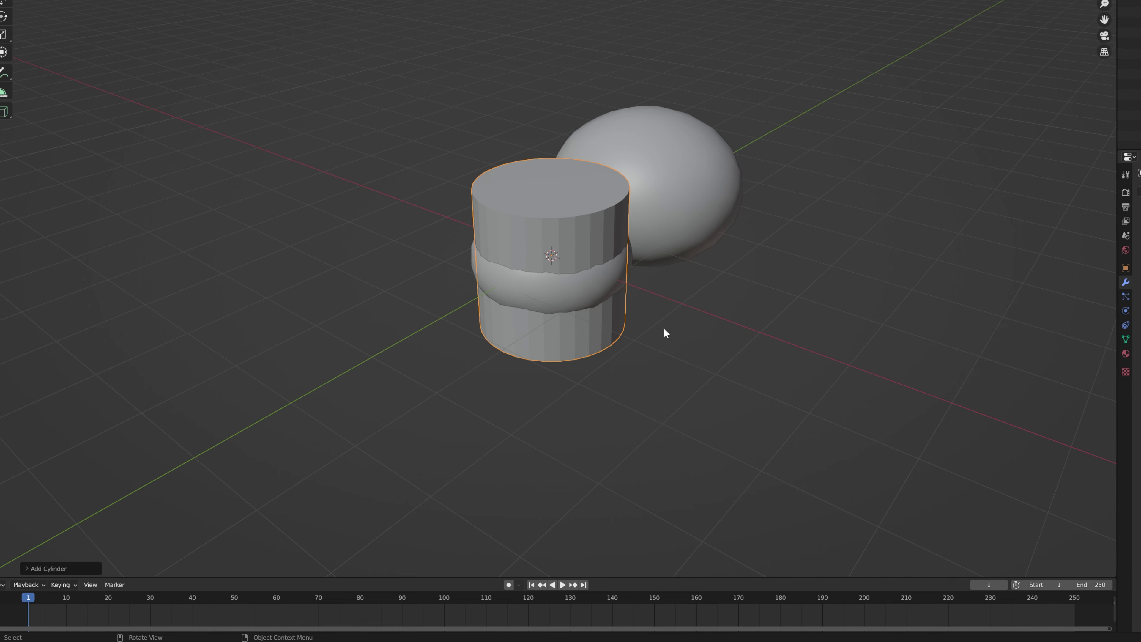
middle_drag(672, 292, 764, 216)
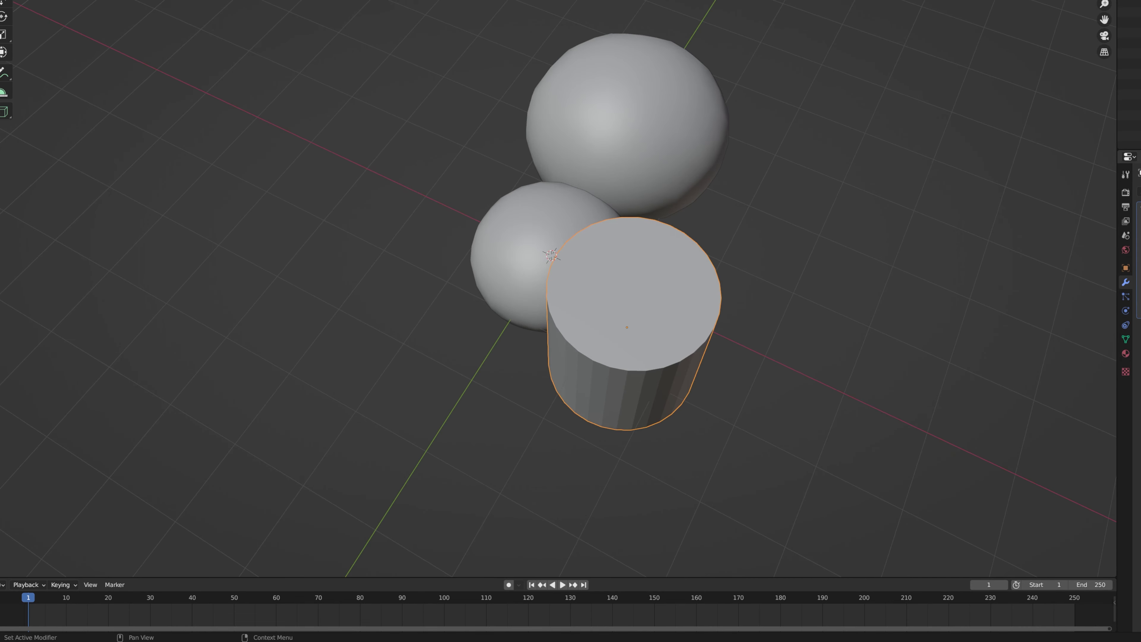
click(535, 217)
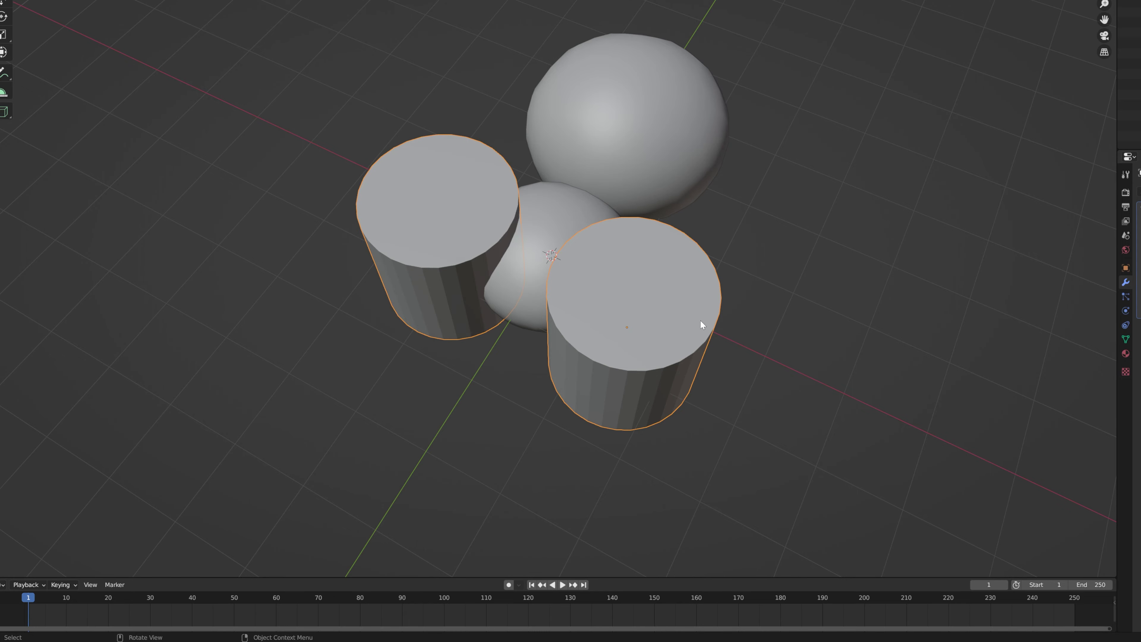
Step: Rotate the mirrored cylinder about the X axis to lay it down and about the Z axis to angle it
key(r)
key(x)
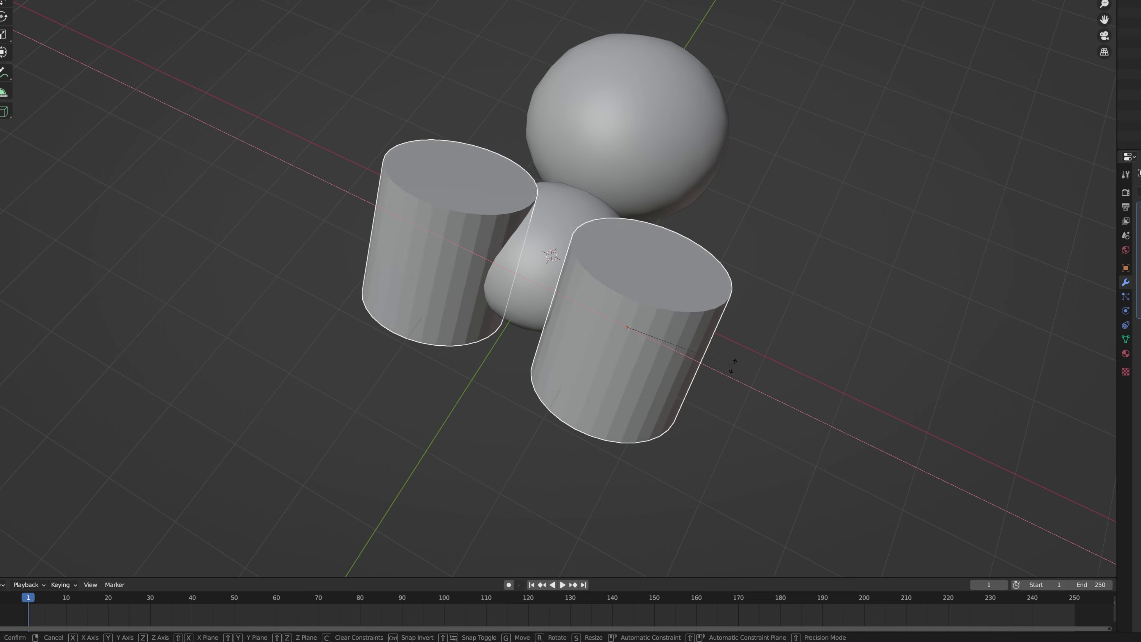
click(643, 384)
key(r)
key(z)
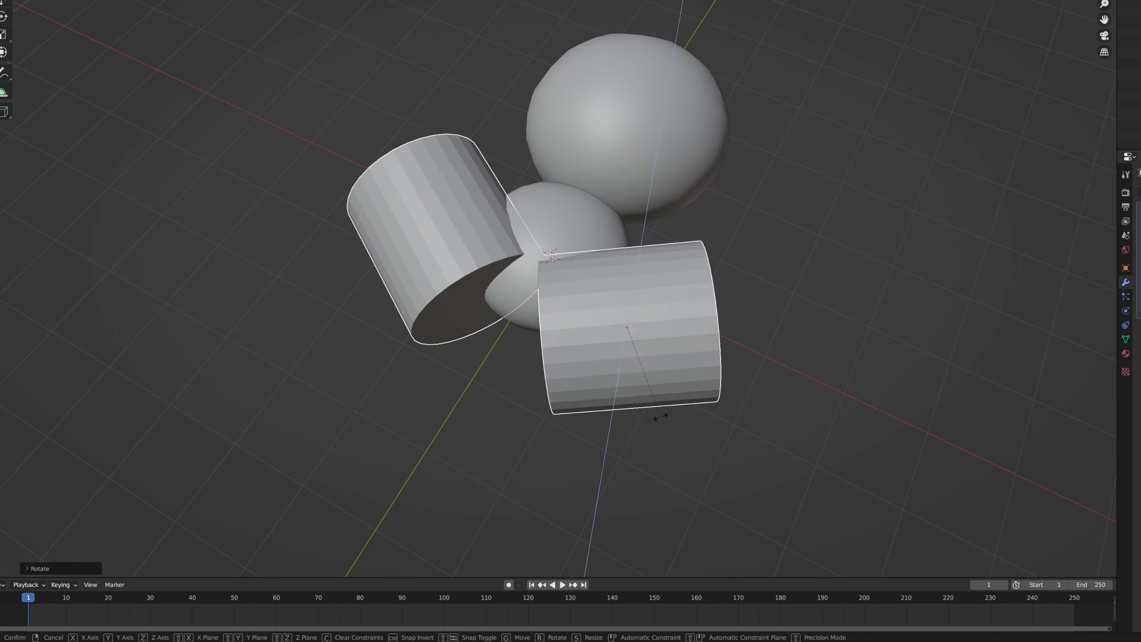
click(548, 438)
Step: Scale the cylinder's mesh down in Edit Mode to a small leg stub
key(Tab)
key(s)
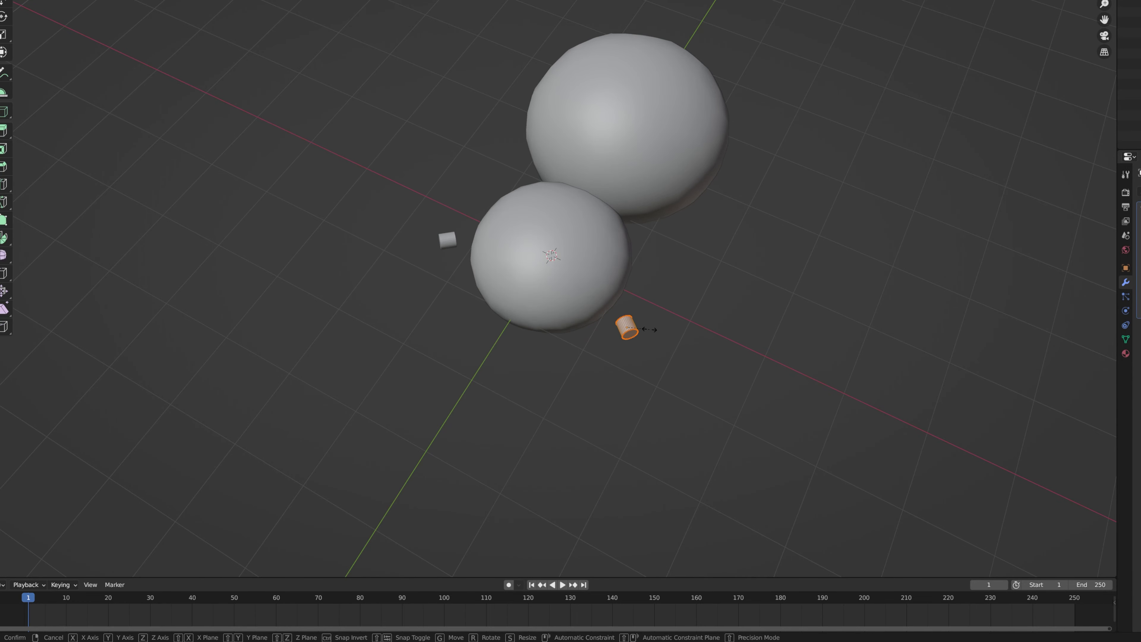
click(715, 336)
middle_drag(716, 336, 588, 323)
Step: Move the small cylinder in the horizontal plane against the small sphere and mirror it across a second axis
key(Tab)
key(g)
key(shift+z)
click(635, 290)
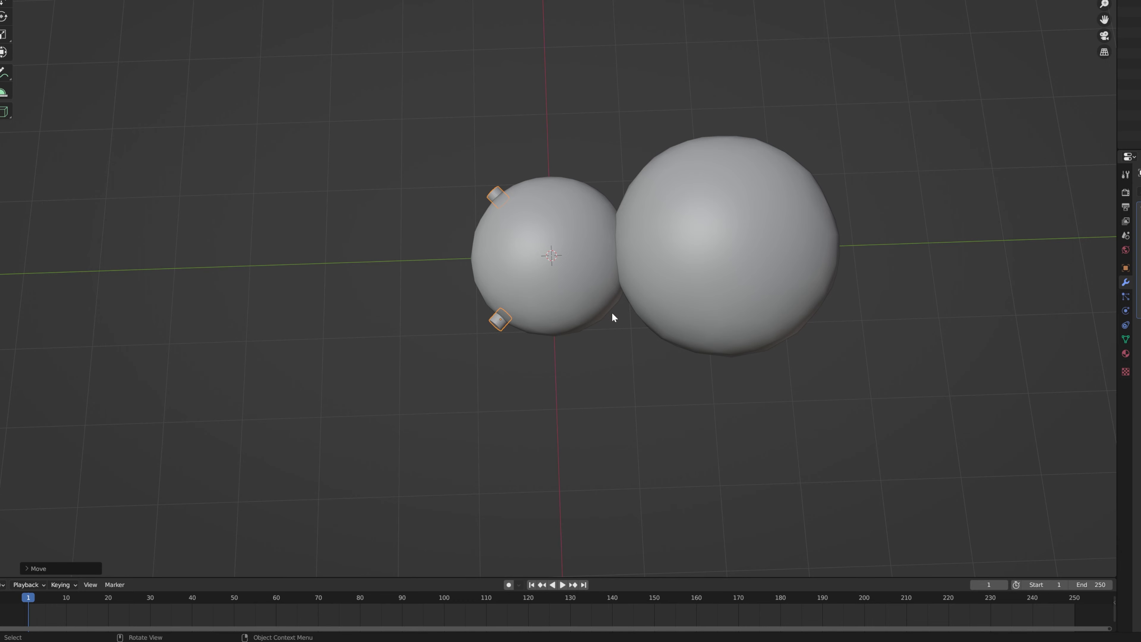
click(1140, 224)
Step: Pull the cylinder's outer end face along its local Z axis to lengthen the leg segments
middle_drag(682, 360, 789, 248)
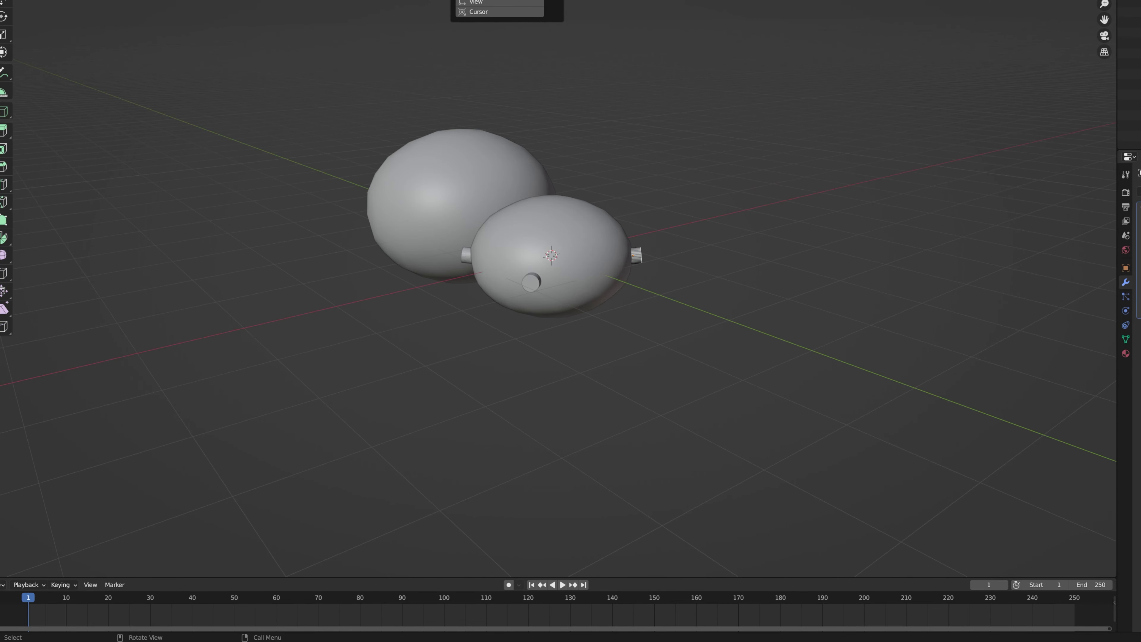
middle_drag(776, 203, 757, 221)
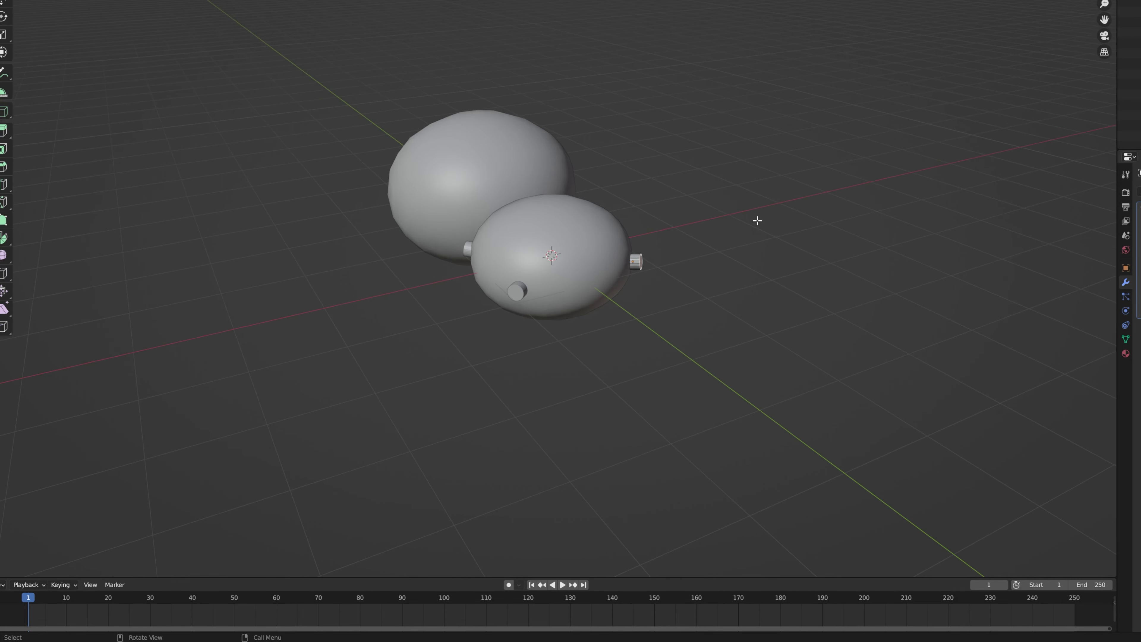
key(g)
key(z)
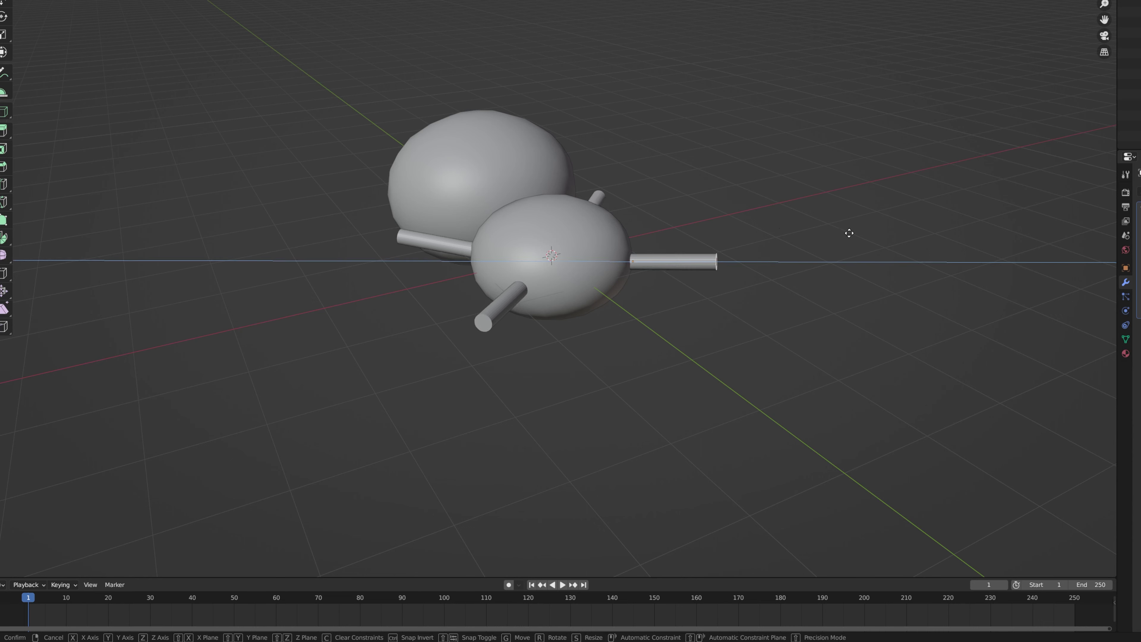
click(904, 235)
key(g)
key(z)
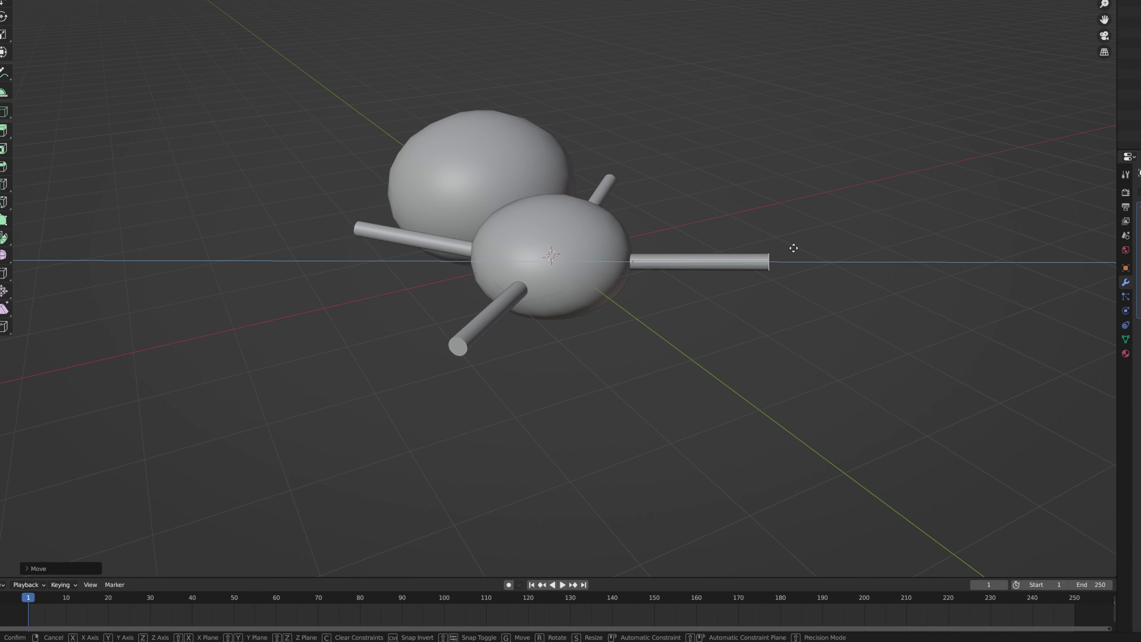
click(767, 246)
Step: Switch the transform orientation, raise the leg's outer end face so the legs slope upward, and adjust its position and rotation
click(499, 1)
click(499, 1)
key(g)
key(z)
click(841, 210)
middle_drag(842, 210, 664, 145)
key(g)
click(772, 235)
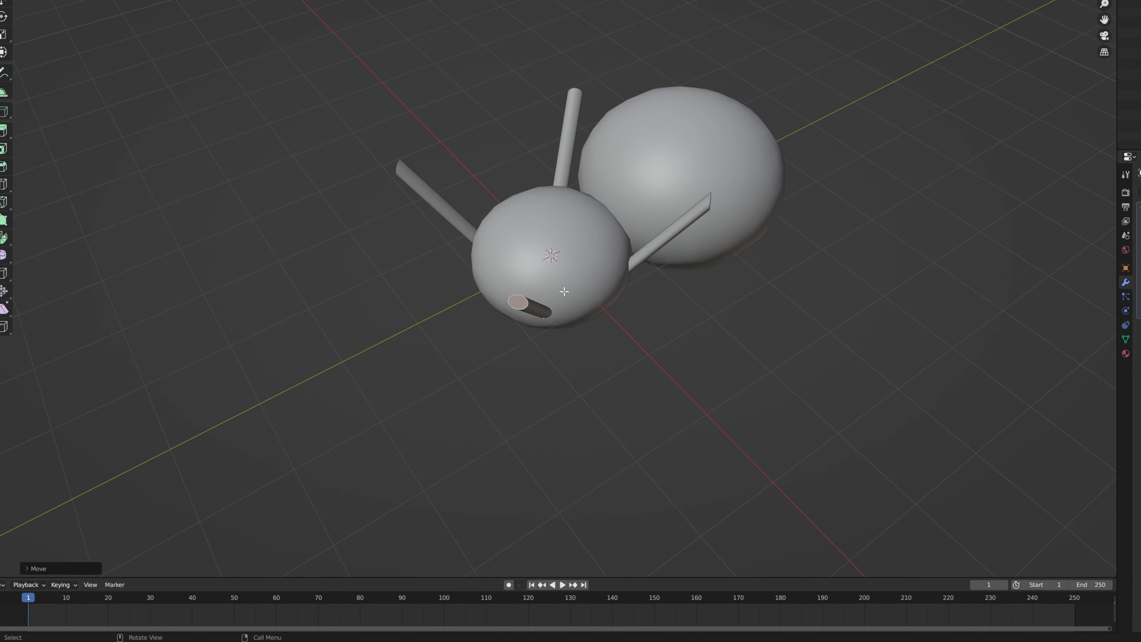
middle_drag(562, 336, 692, 321)
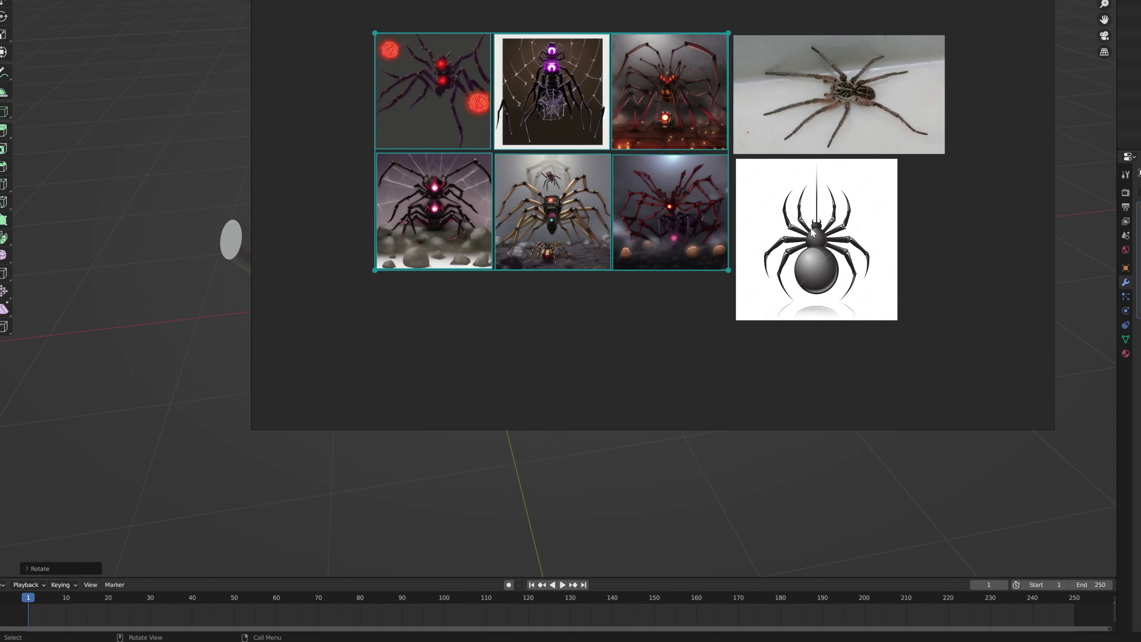
Step: Add a second cylinder to the leg mesh, scale it down to a small disc and place it beside the leg's outer end
scroll(810, 228, up, 5)
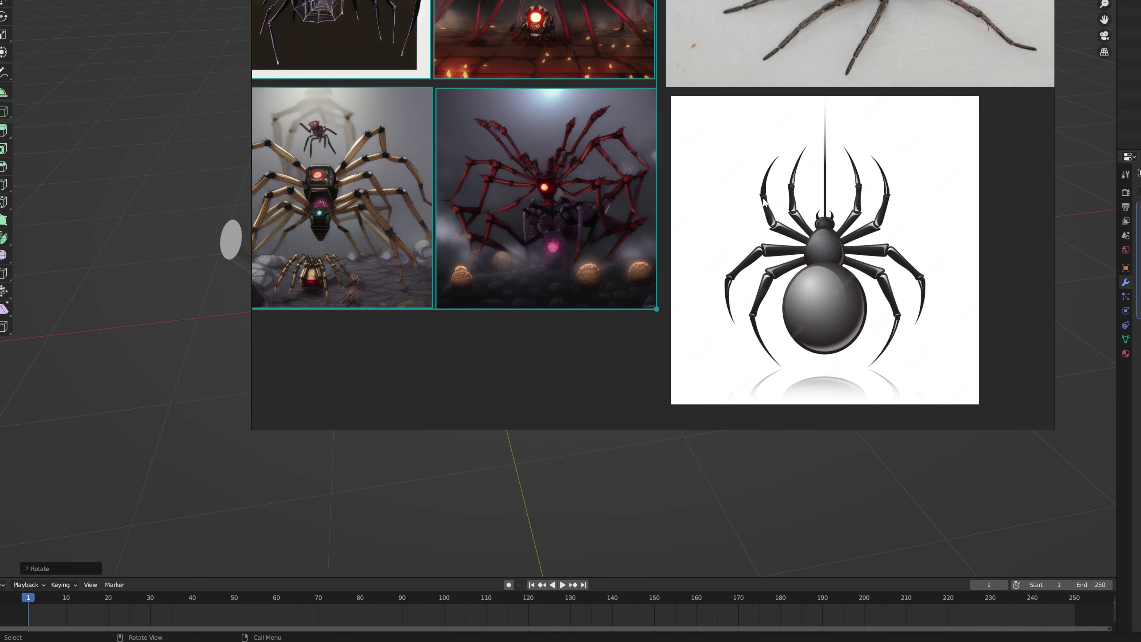
key(shift+a)
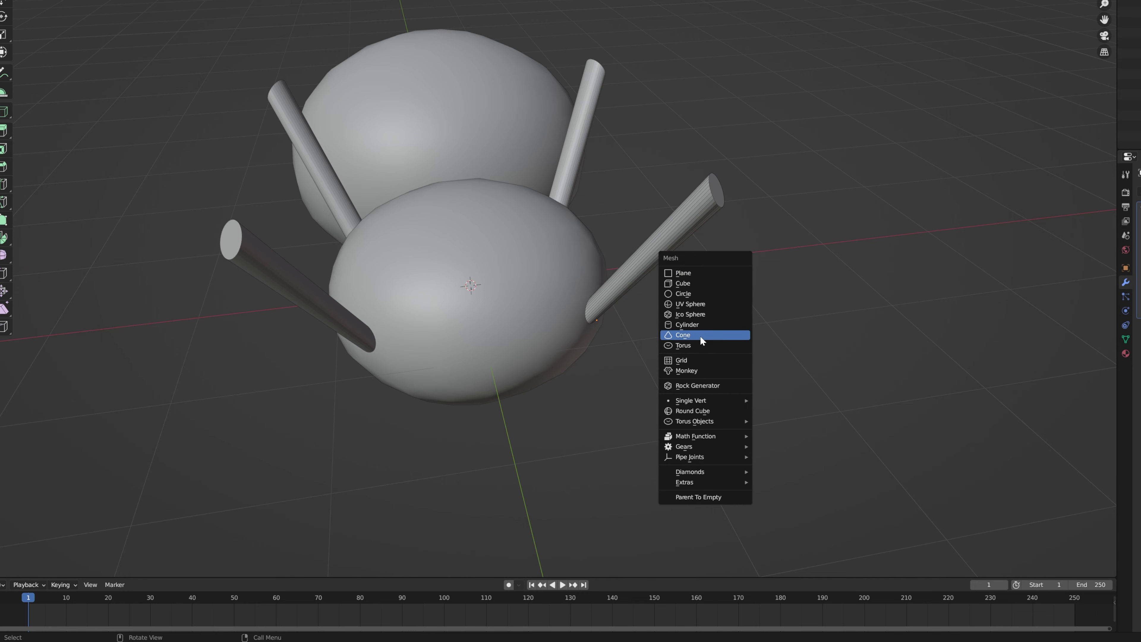
click(695, 317)
click(701, 322)
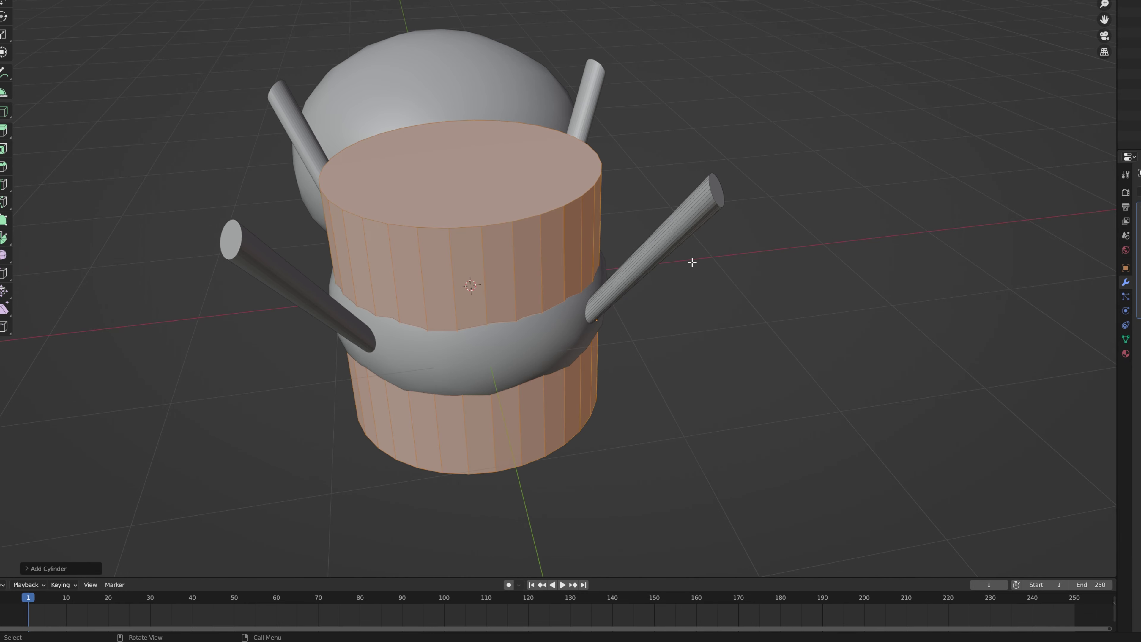
key(s)
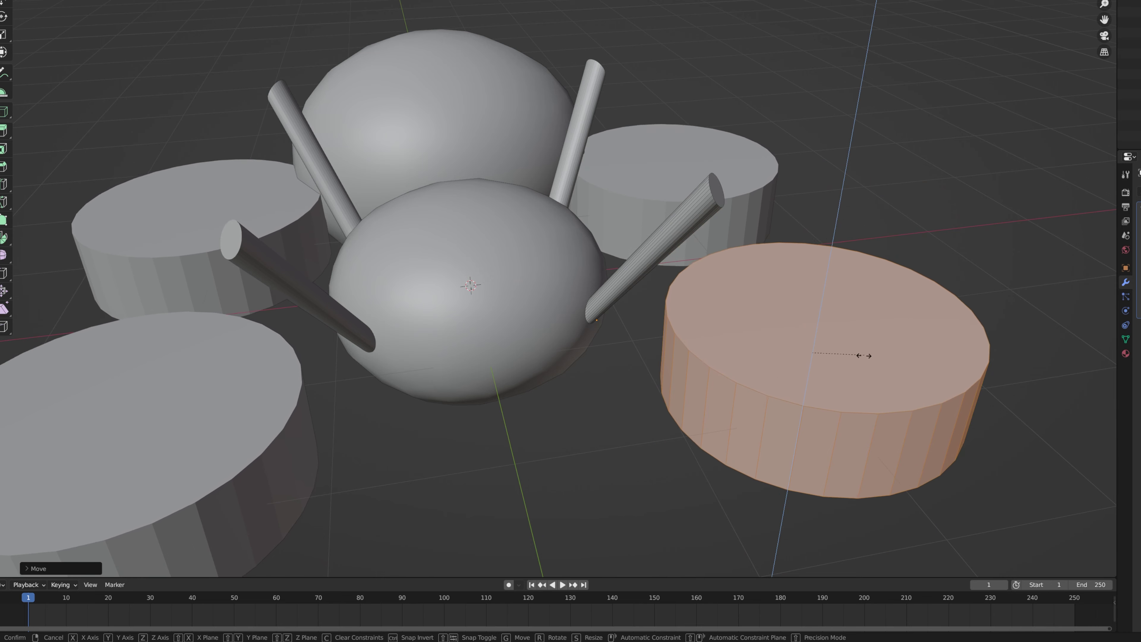
click(899, 356)
key(s)
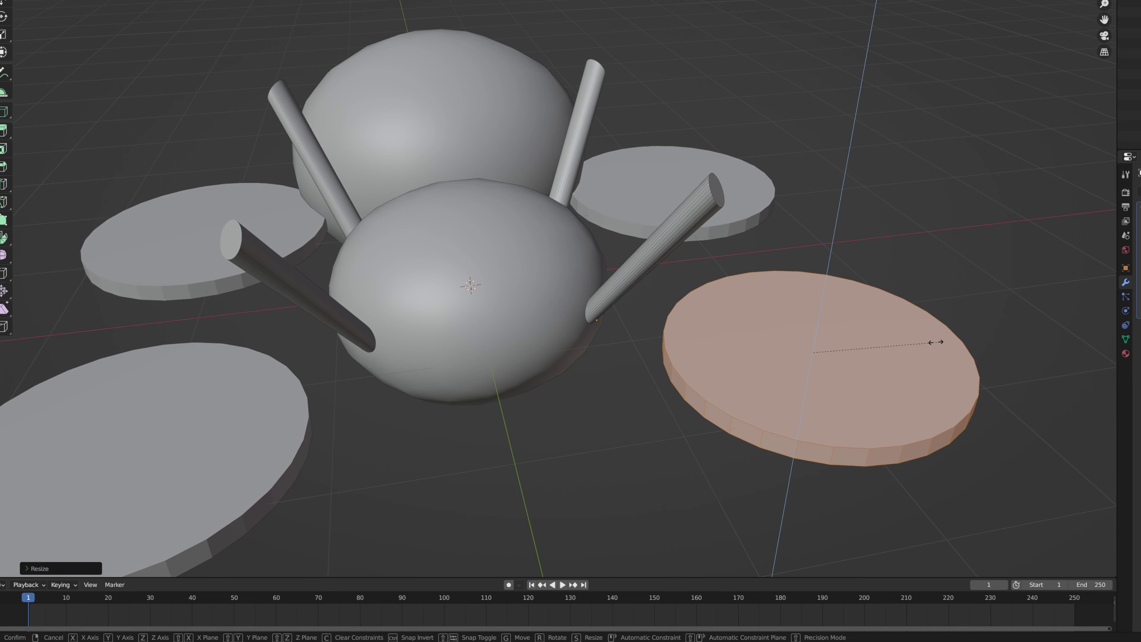
key(shift+z)
click(775, 266)
middle_drag(775, 273, 753, 233)
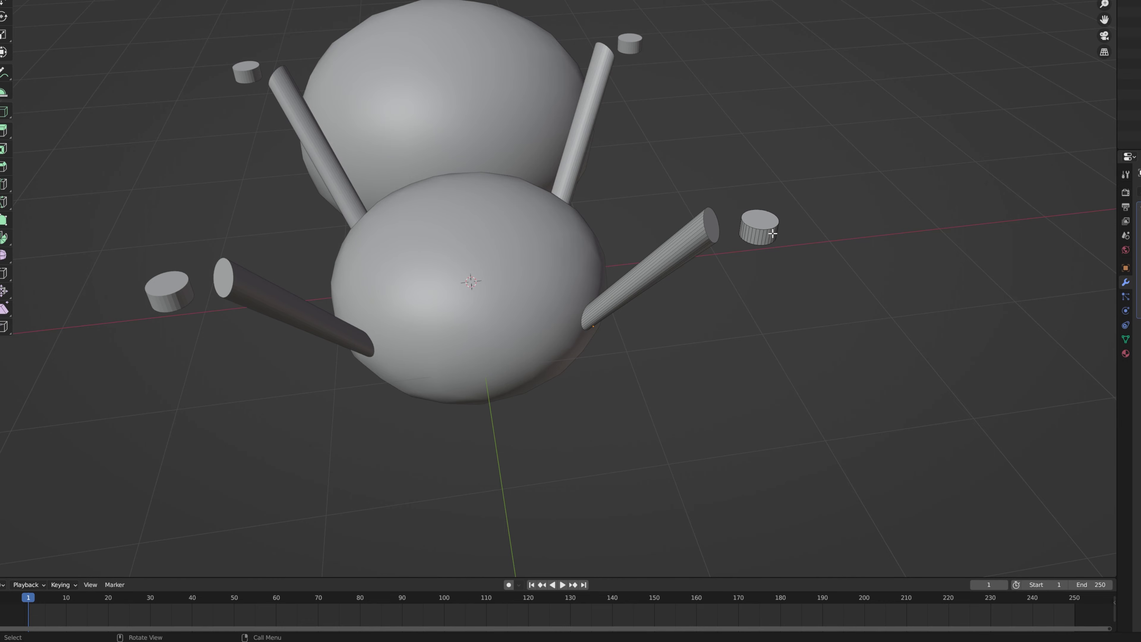
Step: Duplicate the small cylinder, rotate the copy 90 degrees about the X axis and move it outward
key(l)
middle_drag(770, 253, 762, 196)
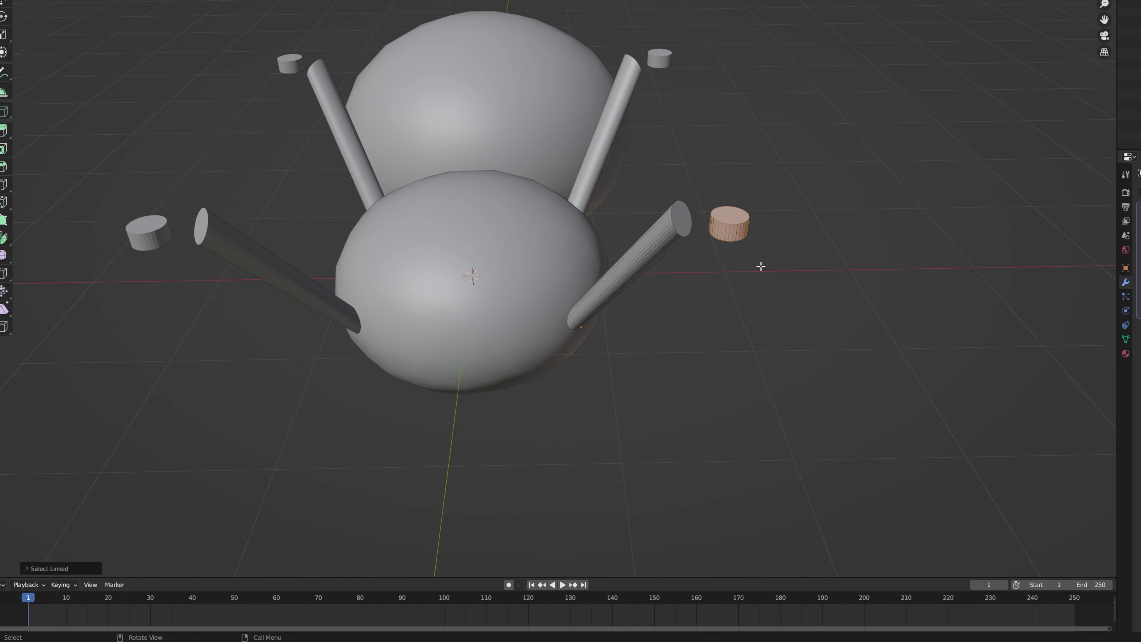
key(s)
text(x)
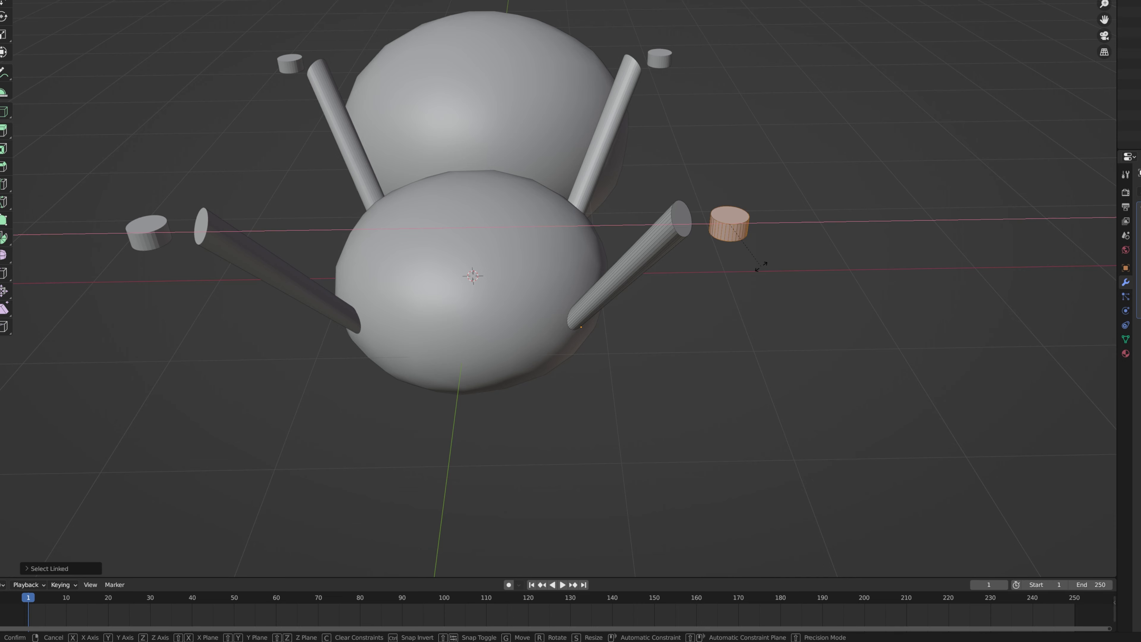
text(90)
key(Return)
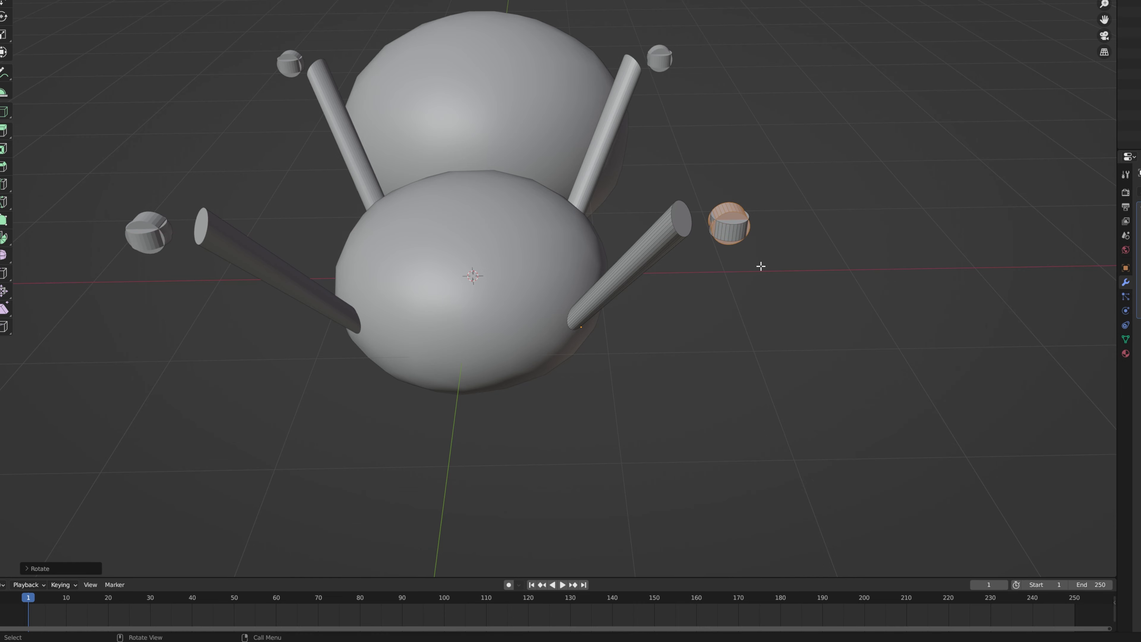
key(shift+d)
click(880, 291)
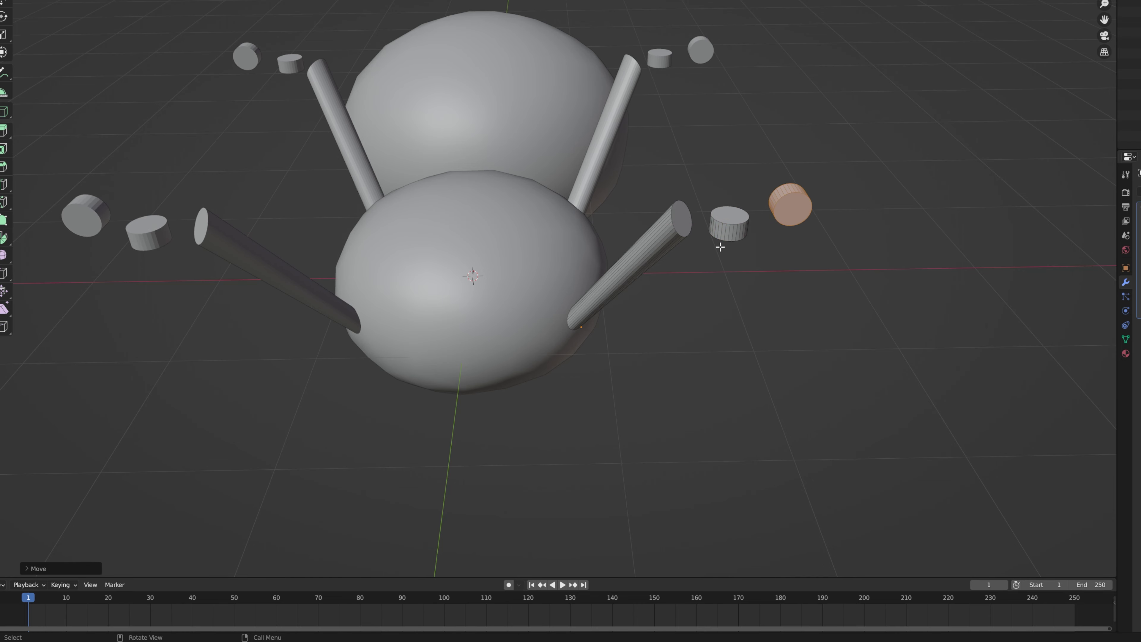
Step: Remove the upright cylinder and fit the rotated one onto the leg's outer end, adjusting its position in the horizontal plane
click(737, 227)
key(ctrl+l)
key(g)
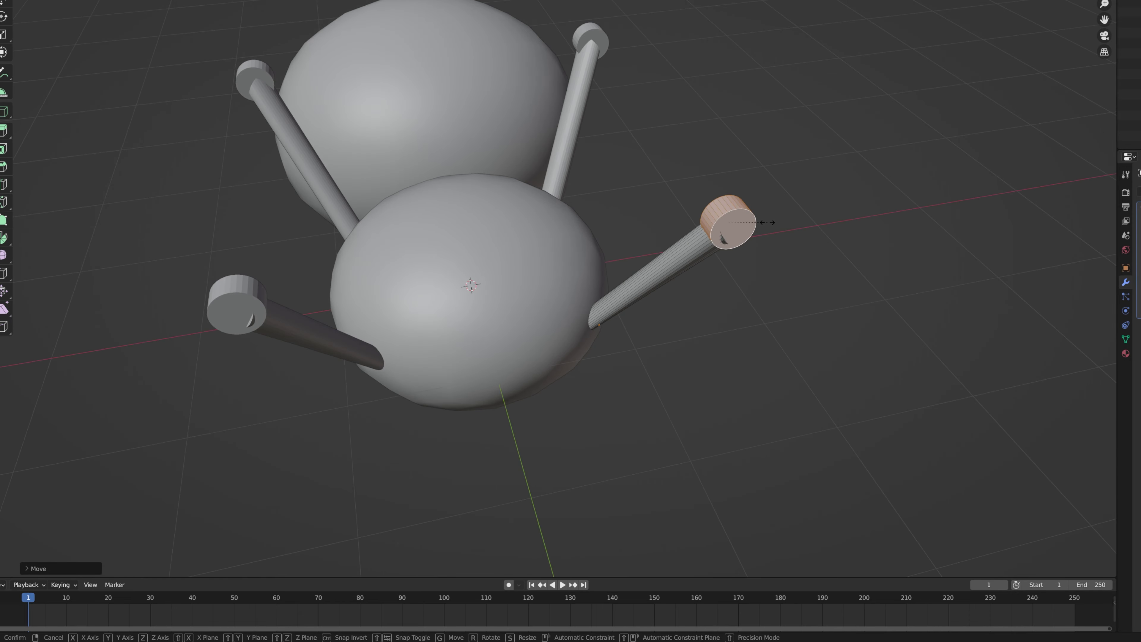
click(767, 222)
key(g)
key(shift+z)
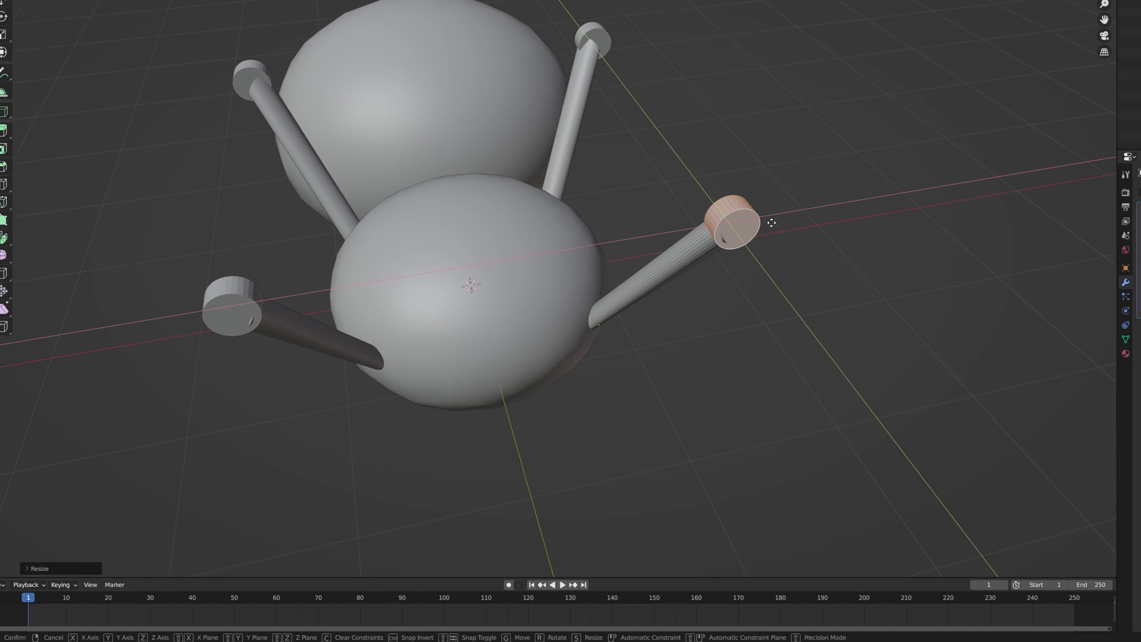
click(772, 223)
Step: Inset both flat faces of the rotated cylinder at the leg's outer end
middle_drag(798, 250, 705, 235)
key(g)
key(z)
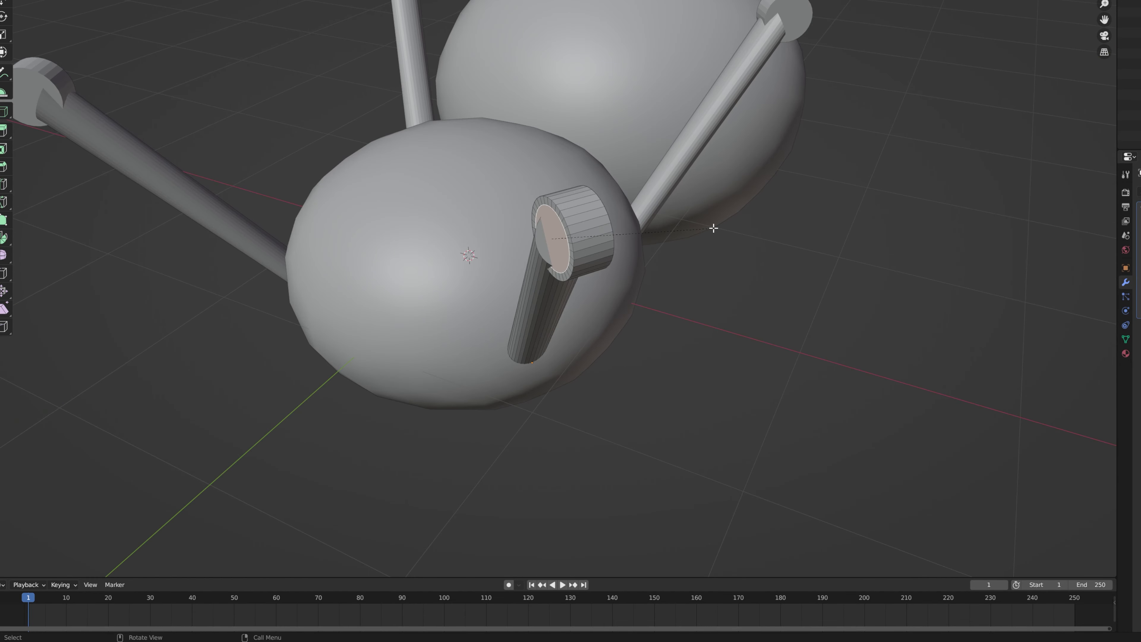
middle_drag(713, 228, 466, 206)
shift+click(367, 199)
key(i)
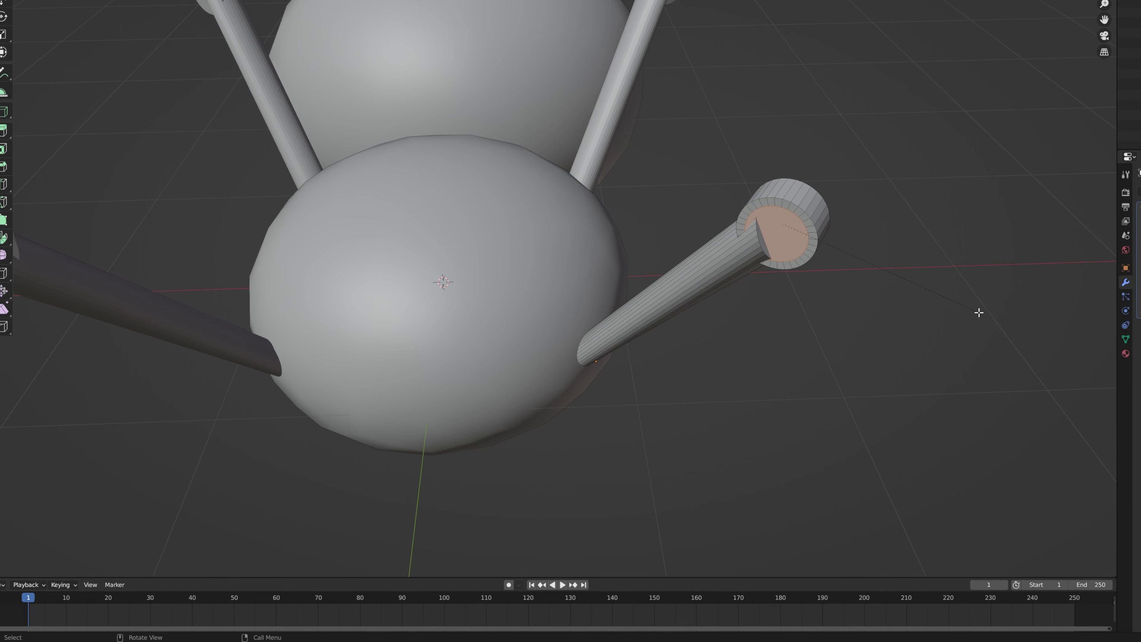
click(977, 313)
middle_drag(846, 296, 846, 282)
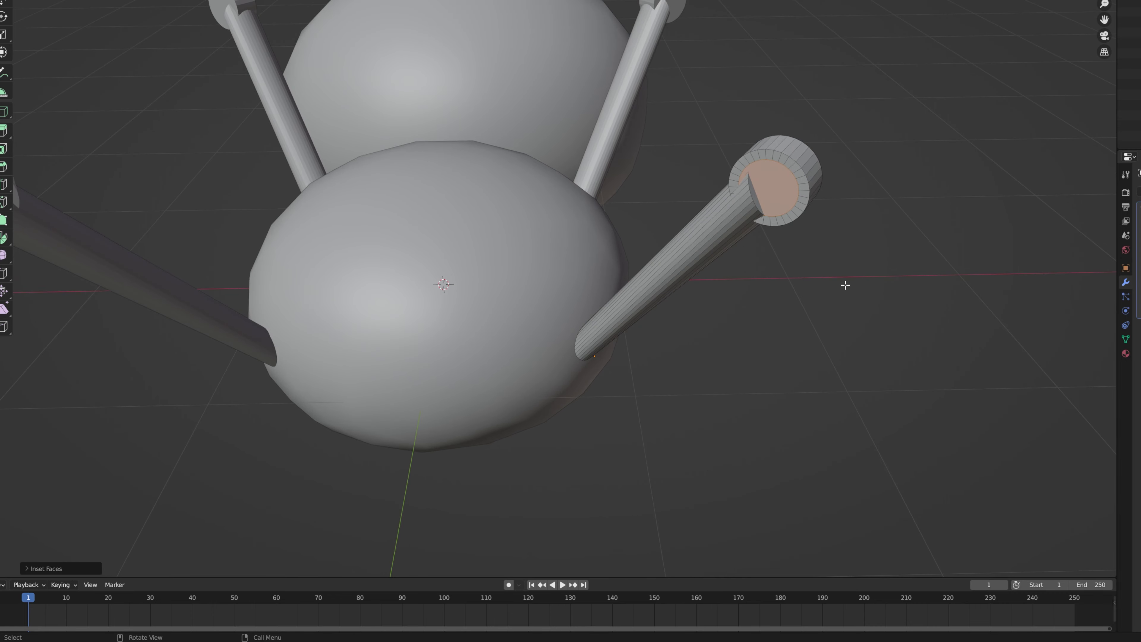
Step: Delete the two inset faces and bridge the open edge loops to turn the cylinder into a hollow ring
key(x)
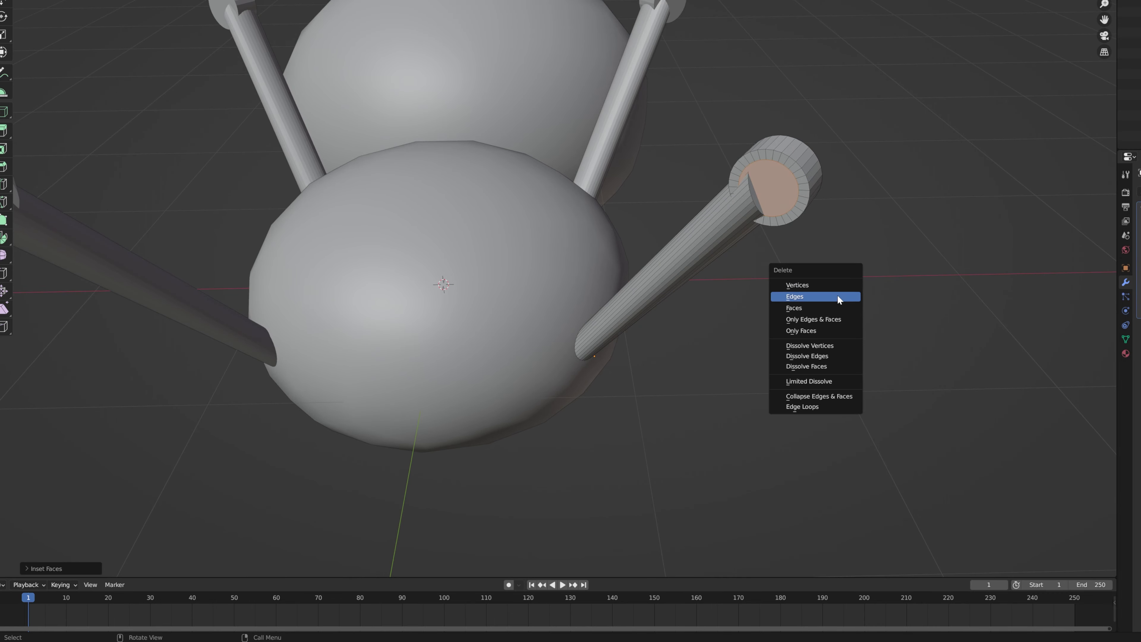
click(832, 304)
middle_drag(809, 232, 502, 206)
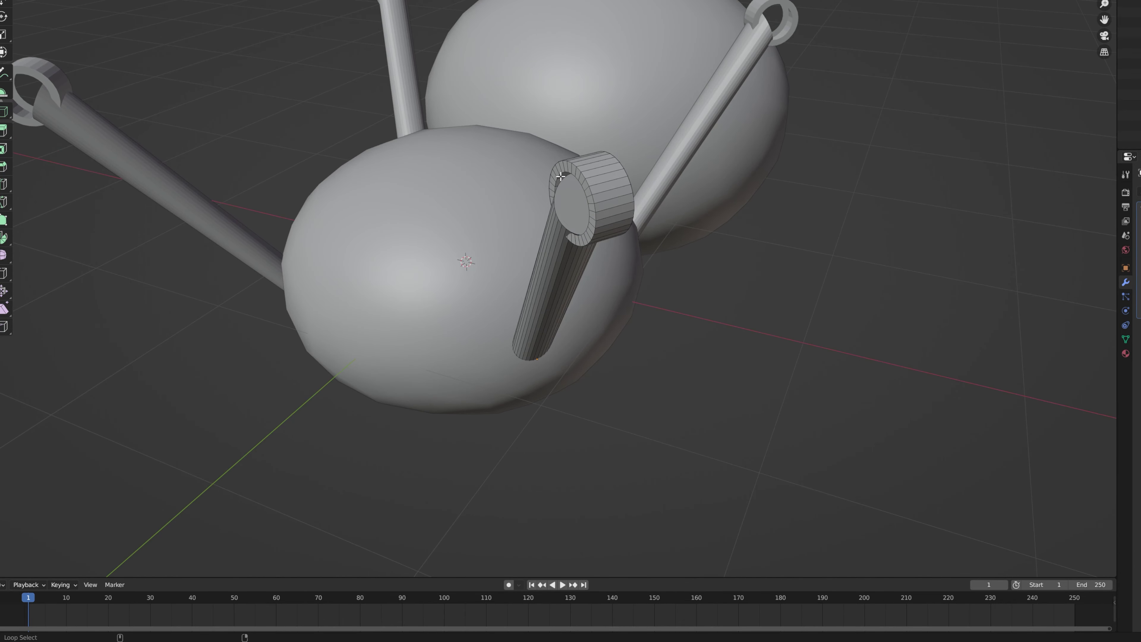
alt+click(565, 193)
text(bridge)
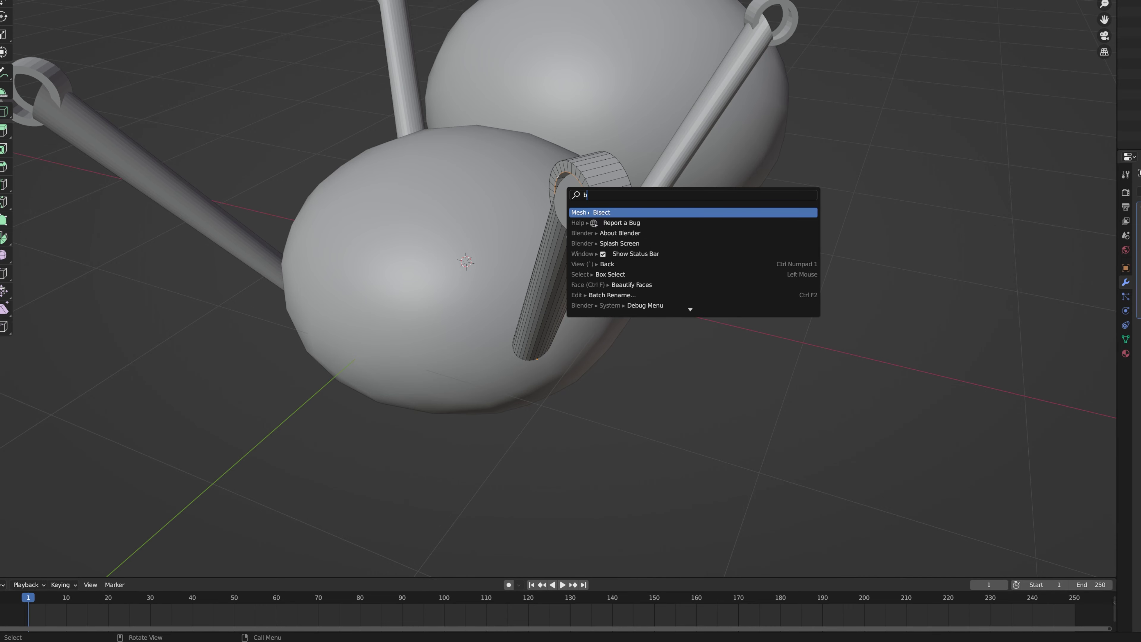
key(Return)
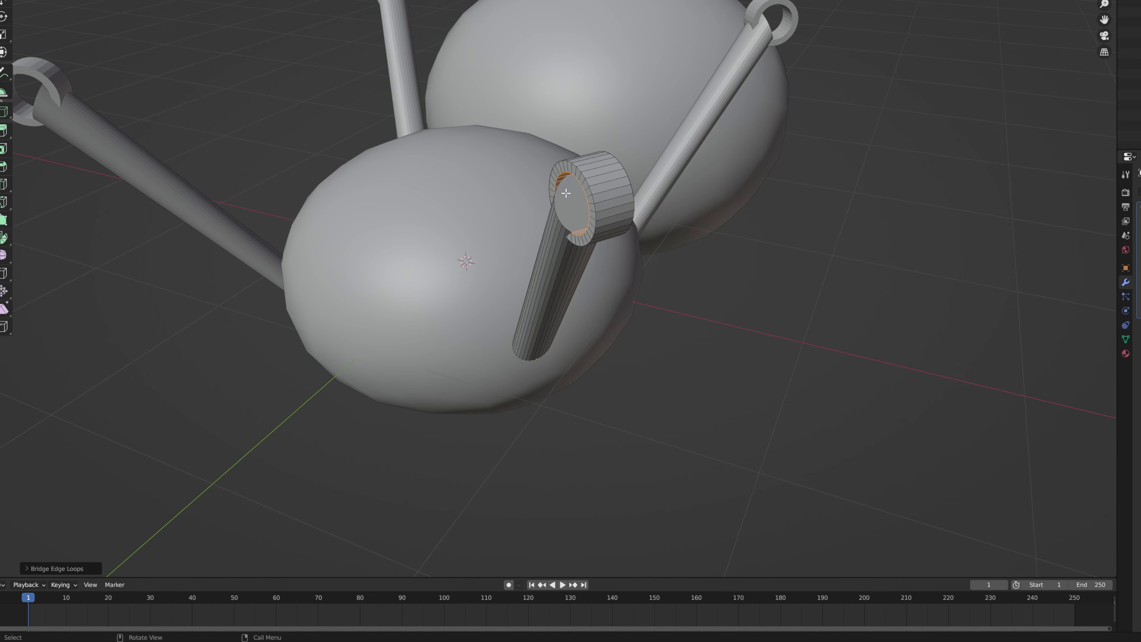
middle_drag(566, 193, 792, 191)
Step: Inspect the hollow ring on the leg's outer end in Object Mode
key(Tab)
middle_drag(793, 100, 741, 106)
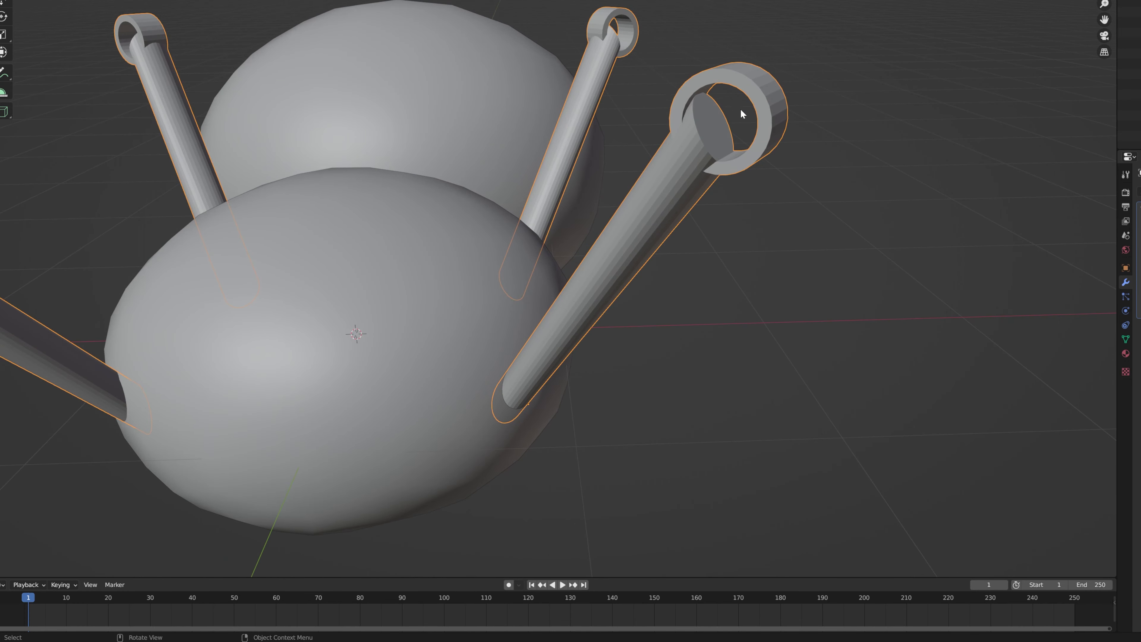
middle_drag(782, 95, 655, 181)
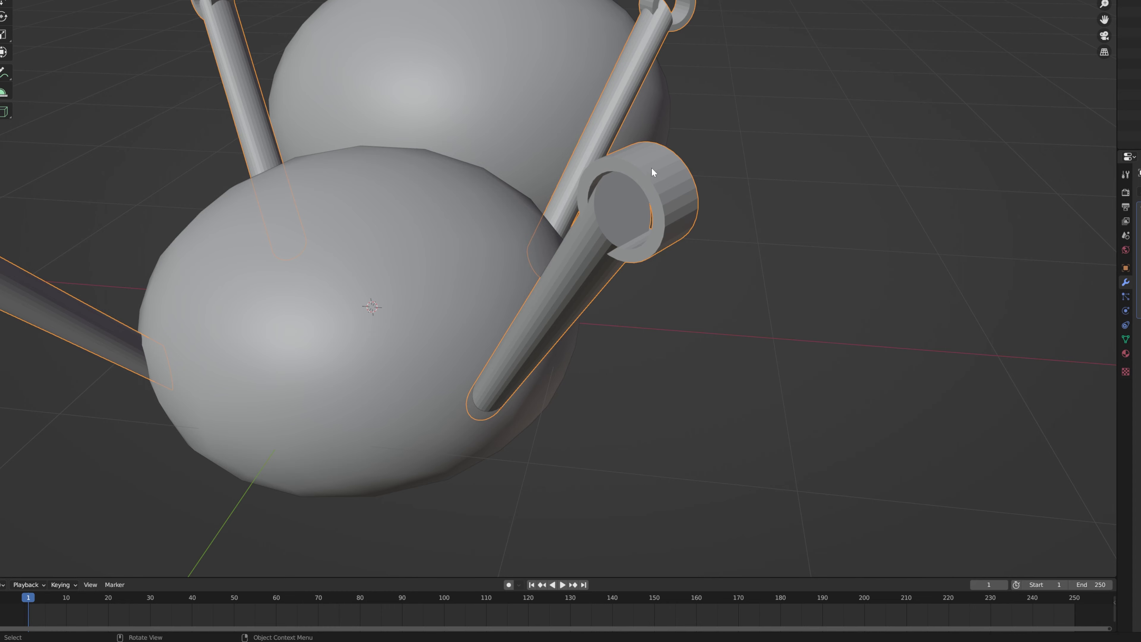
right_click(652, 168)
click(660, 177)
right_click(673, 198)
click(667, 207)
middle_drag(734, 240, 777, 238)
key(Tab)
Step: Scale down the leg's outer end face inside the ring to narrow the leg
click(740, 161)
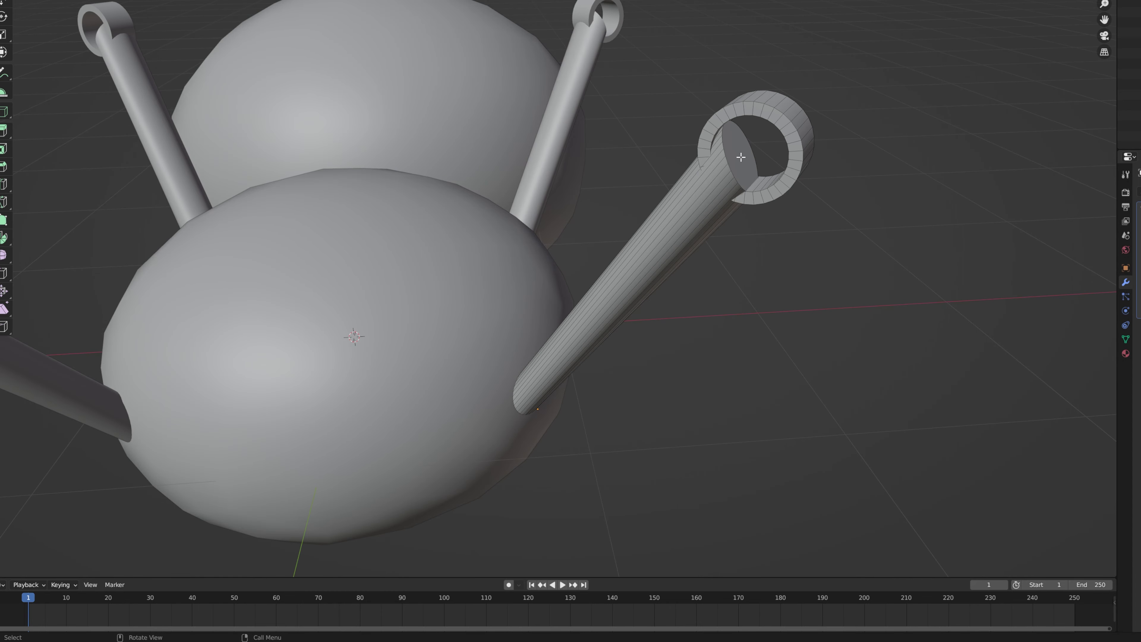
click(741, 157)
key(s)
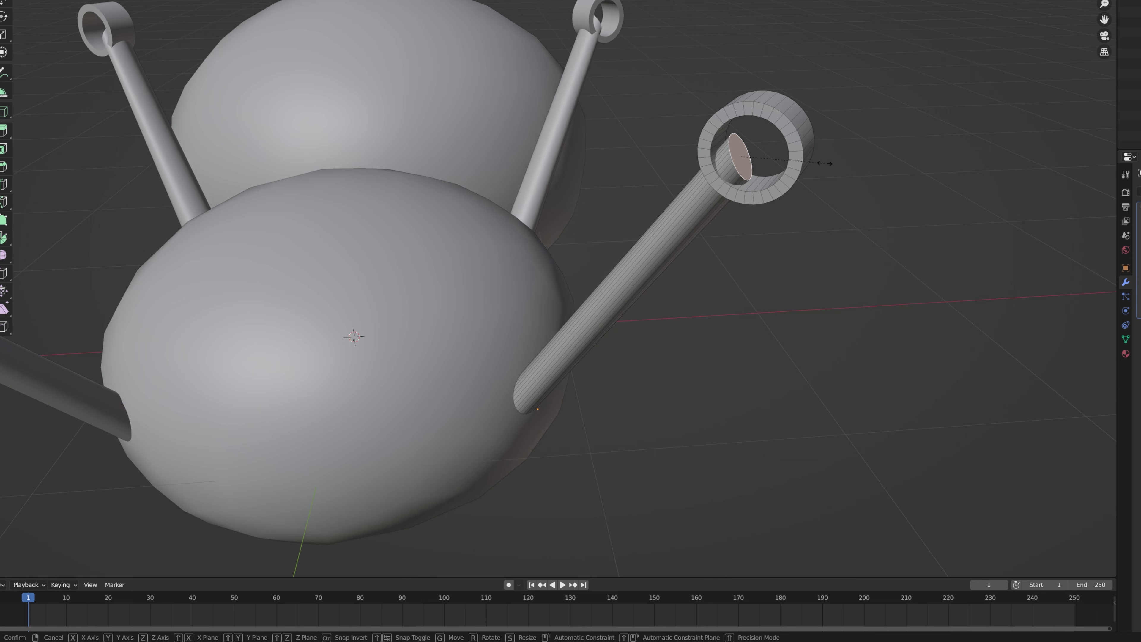
click(806, 158)
Step: Move the leg's end face back so the leg ends at the ring's wall instead of its opening
key(g)
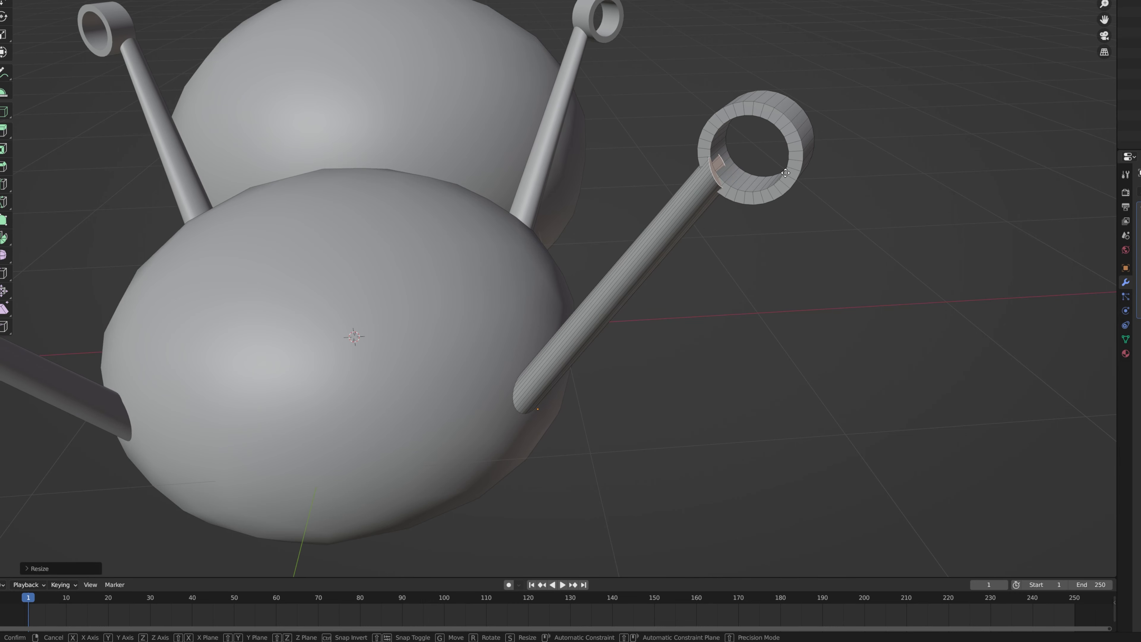
click(783, 168)
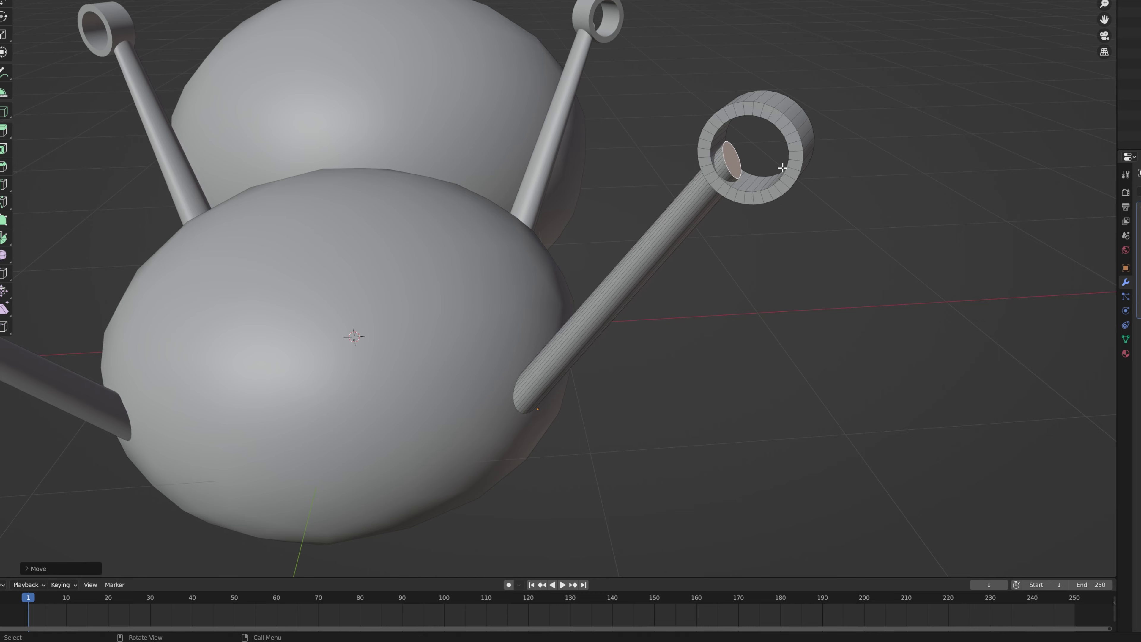
middle_drag(782, 168, 818, 157)
key(g)
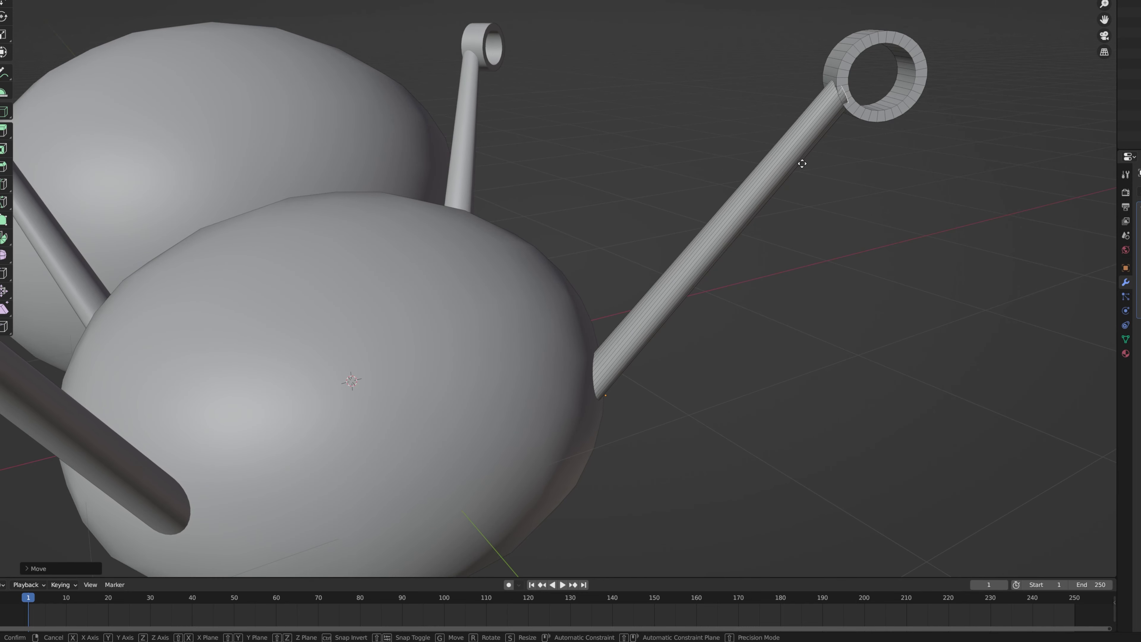
click(800, 163)
middle_drag(800, 163, 744, 149)
key(g)
click(892, 180)
Step: Select the entire ring mesh and scale it down
click(741, 149)
key(l)
key(s)
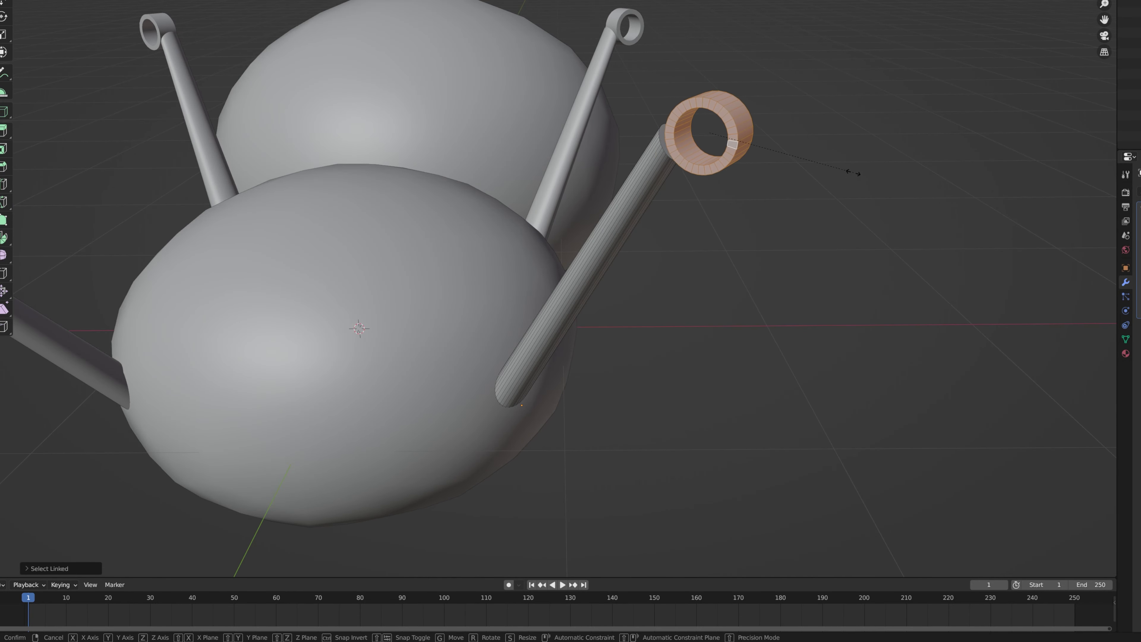
click(848, 173)
middle_drag(848, 173, 767, 204)
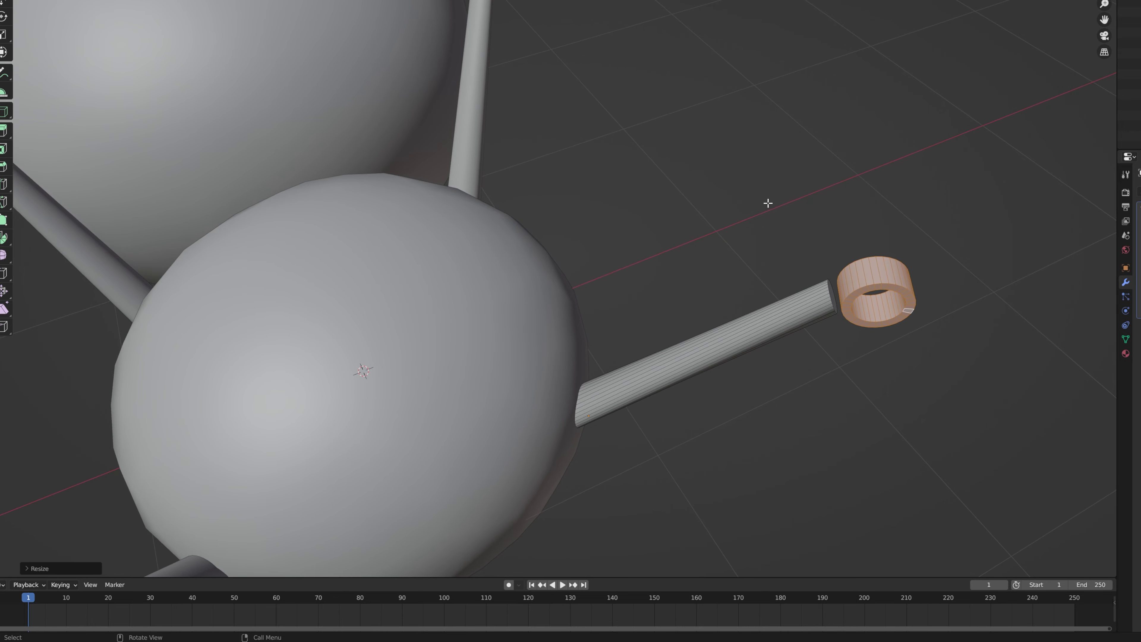
Step: Hide the ring, add a loop cut around the leg and slide it close to the outer end
key(g)
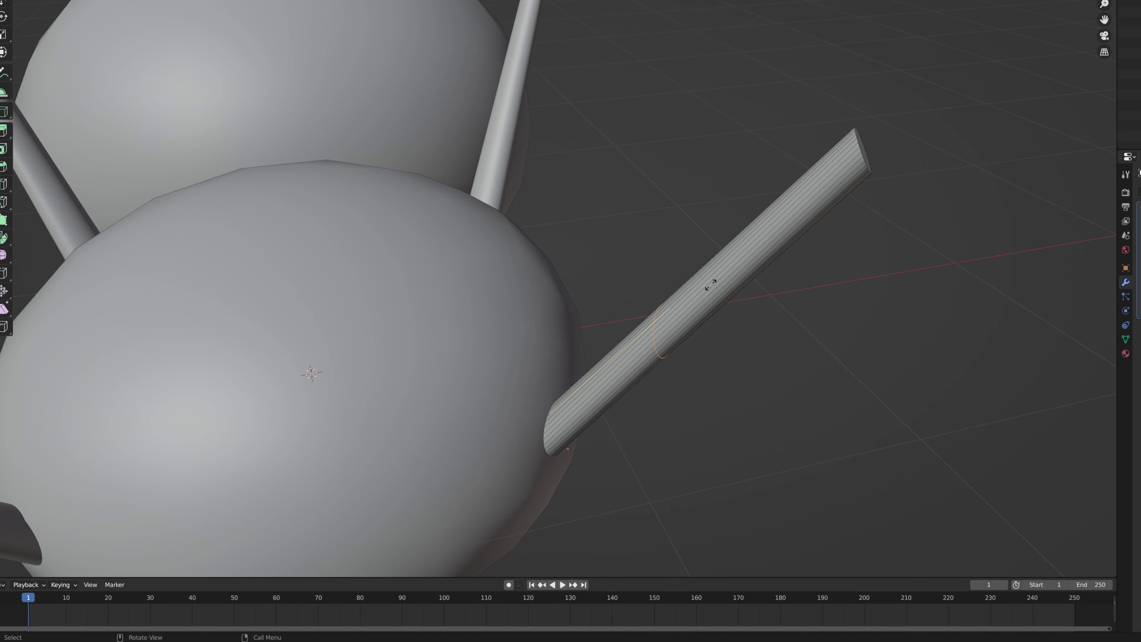
click(711, 284)
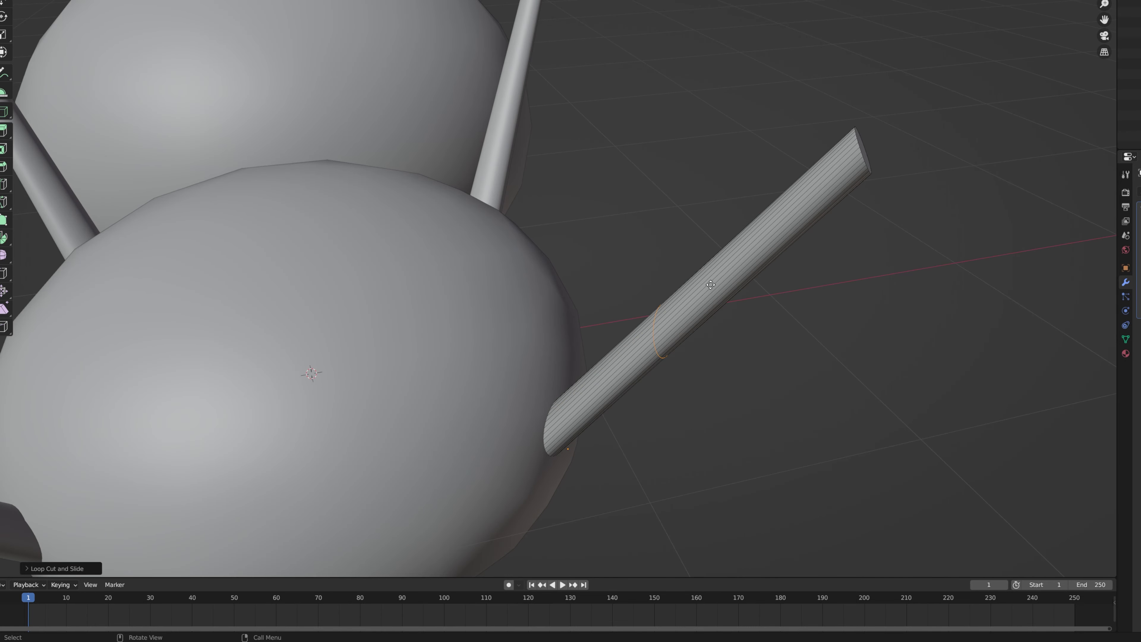
key(g)
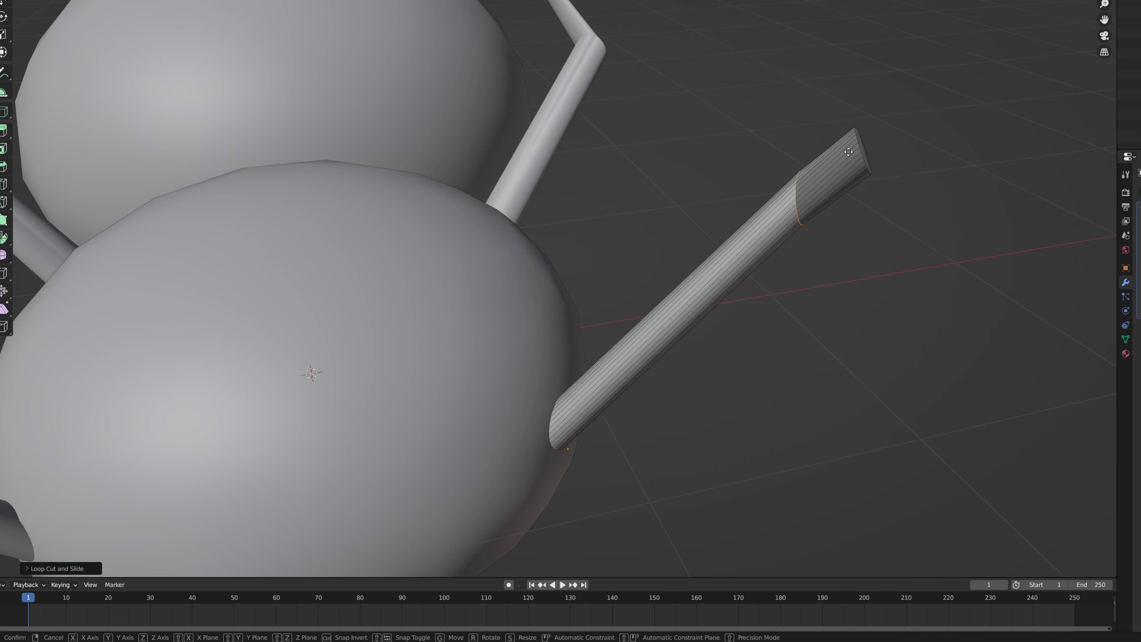
key(g)
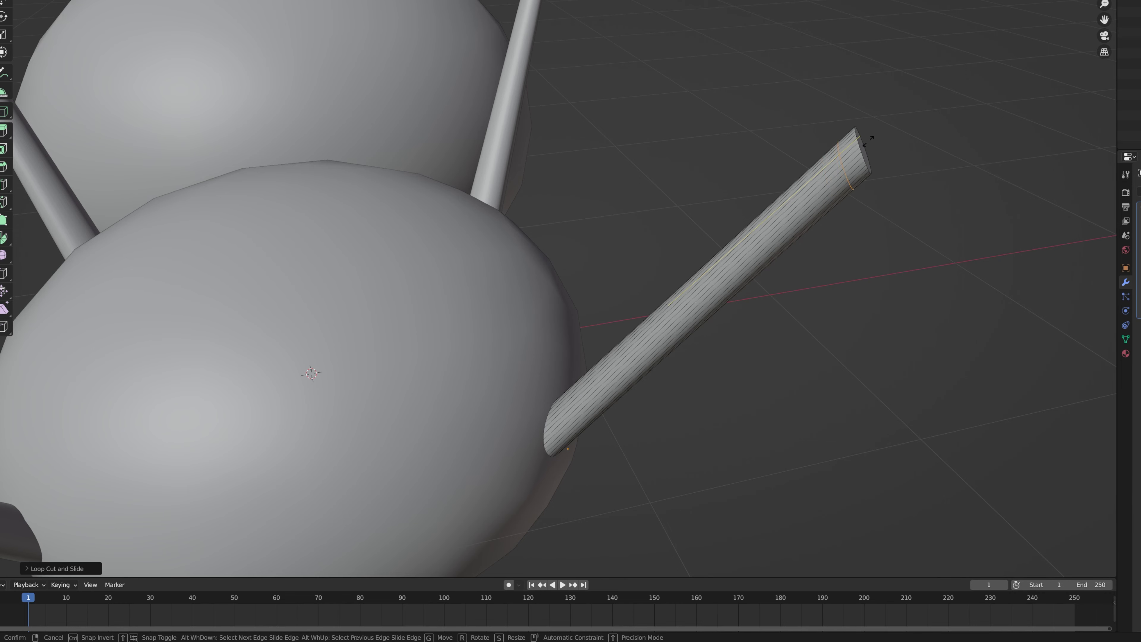
click(870, 139)
middle_drag(871, 139, 832, 185)
Step: Scale down the leg's outer end face to taper the tip, and reveal the hidden ring
key(3)
click(792, 224)
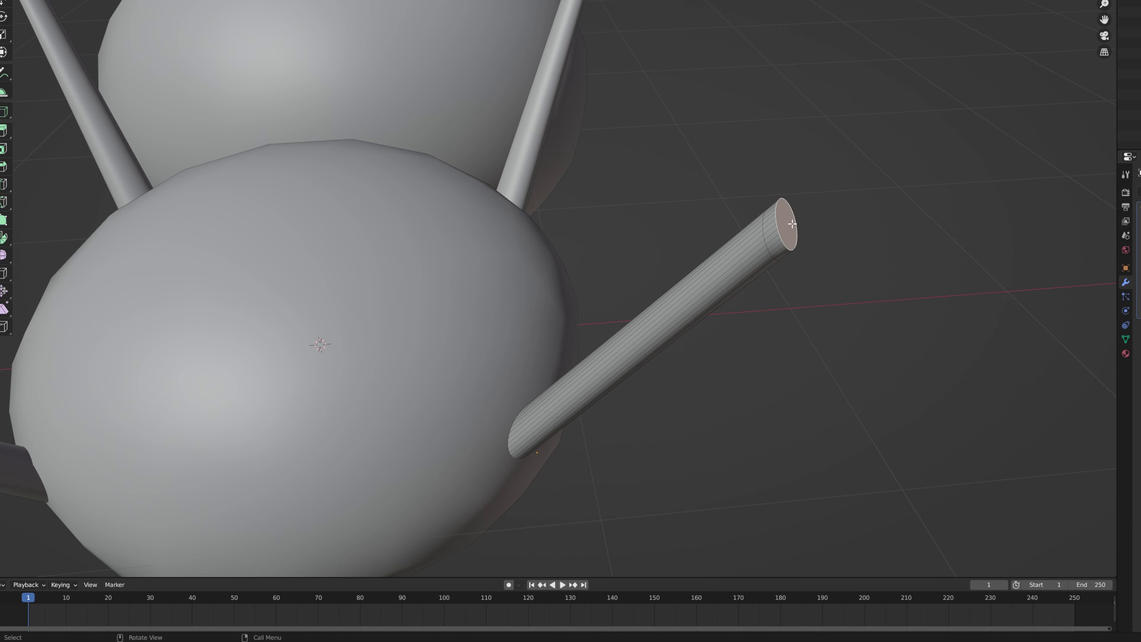
key(s)
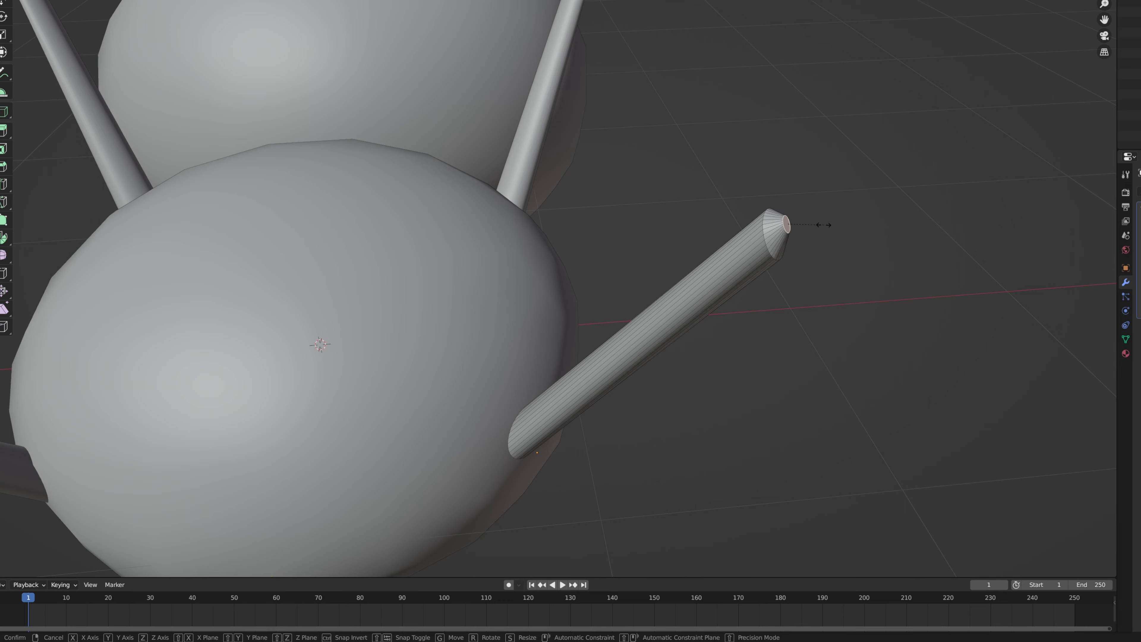
click(818, 227)
key(h)
key(alt+h)
Step: Select the entire ring mesh at the leg's tip and rotate it
middle_drag(896, 245, 837, 223)
click(968, 195)
key(l)
middle_drag(969, 194, 943, 249)
key(r)
click(940, 247)
Step: Move the ring along the Y and Z axes to seat it on the leg's tapered tip
key(g)
key(y)
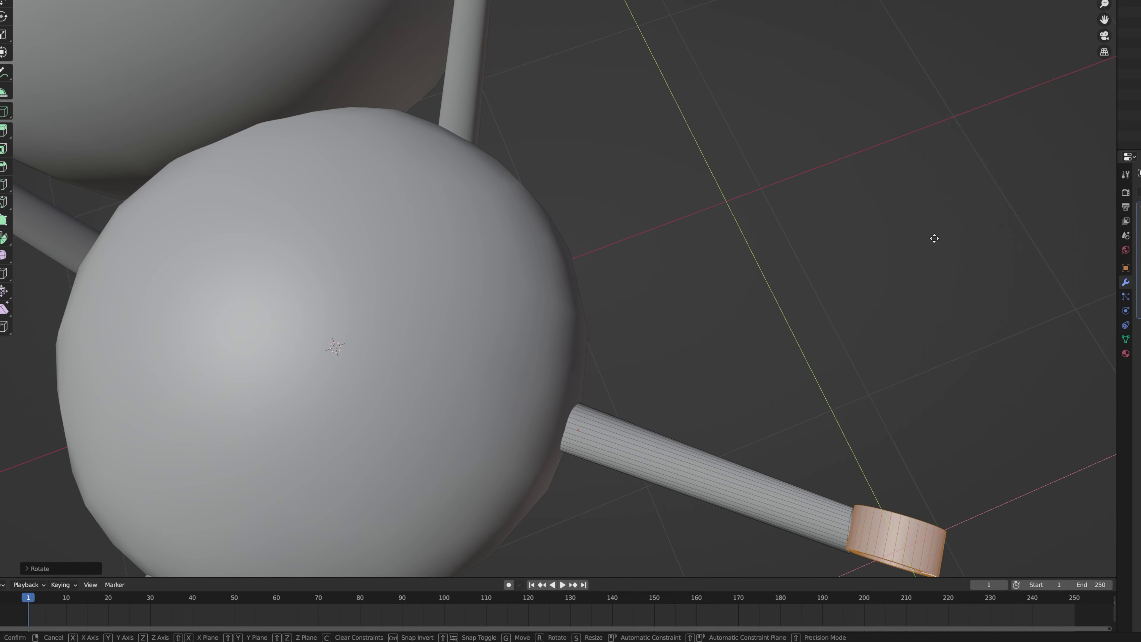
click(934, 239)
mouse_move(938, 247)
middle_down()
mouse_move(929, 262)
mouse_move(933, 242)
middle_up()
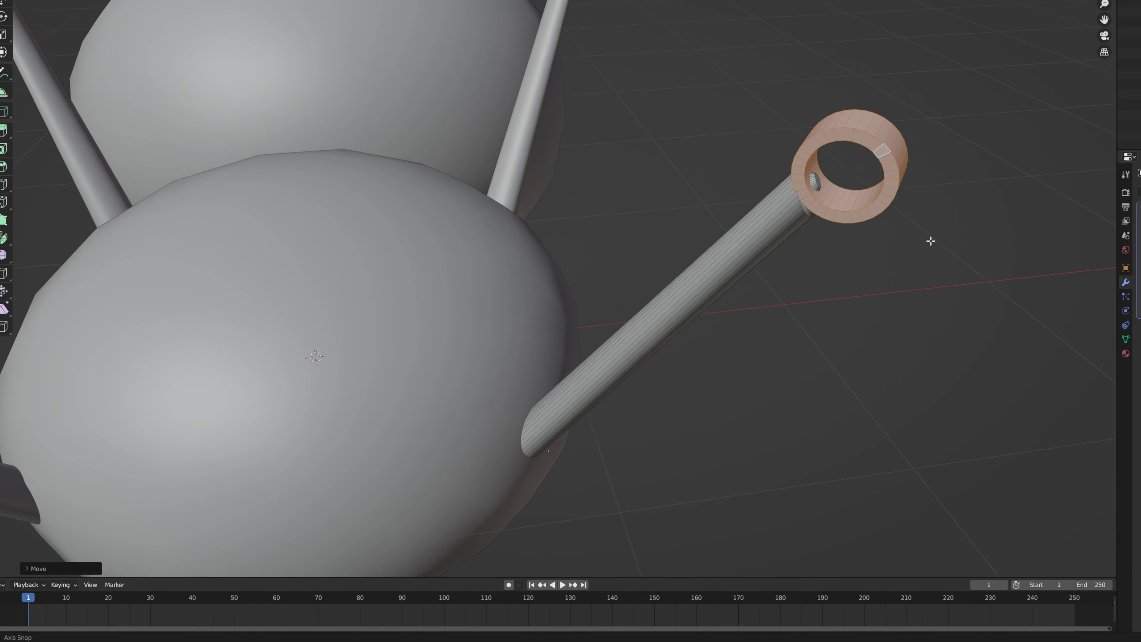
key(g)
key(z)
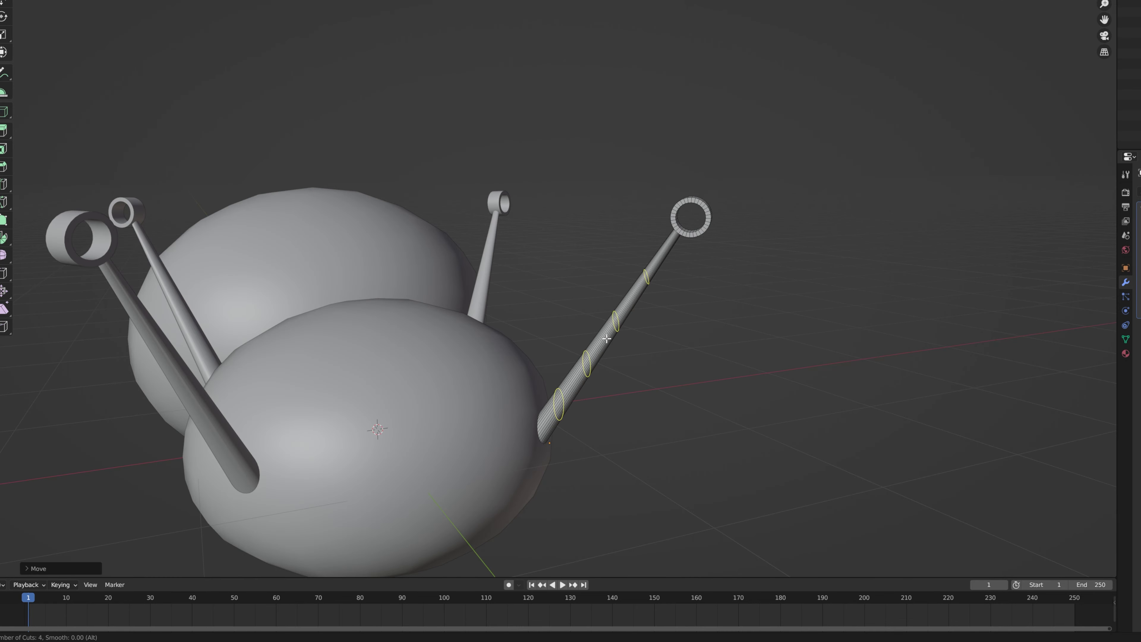
Step: Add four evenly spaced loop cuts along the leg without sliding them, and clear the selection
key(ctrl+r)
click(607, 339)
right_click(607, 339)
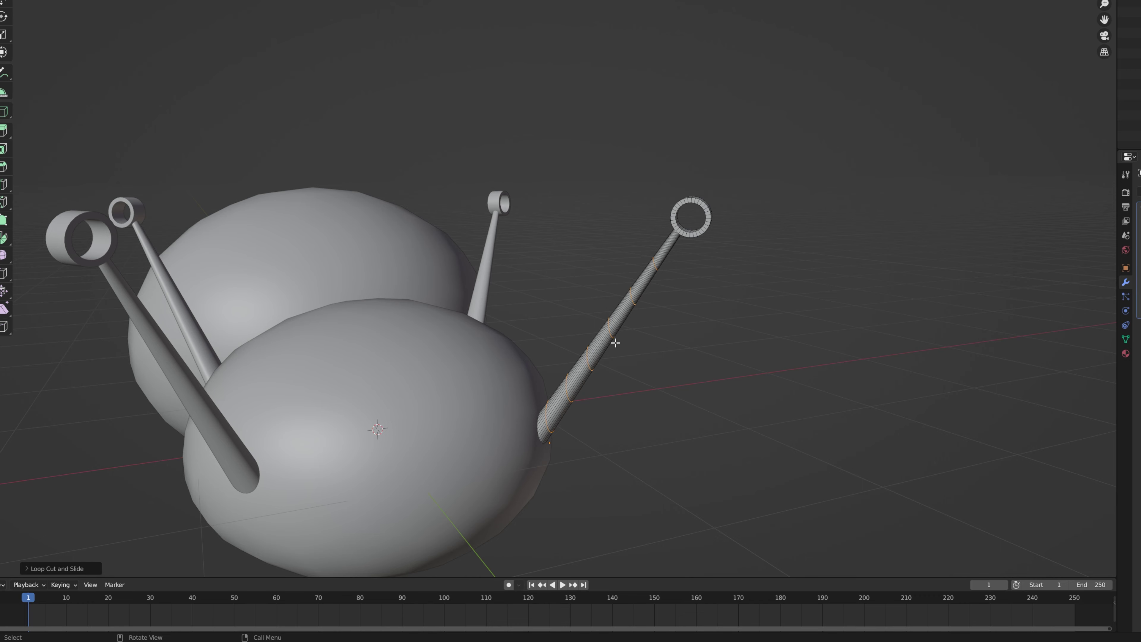
key(alt+a)
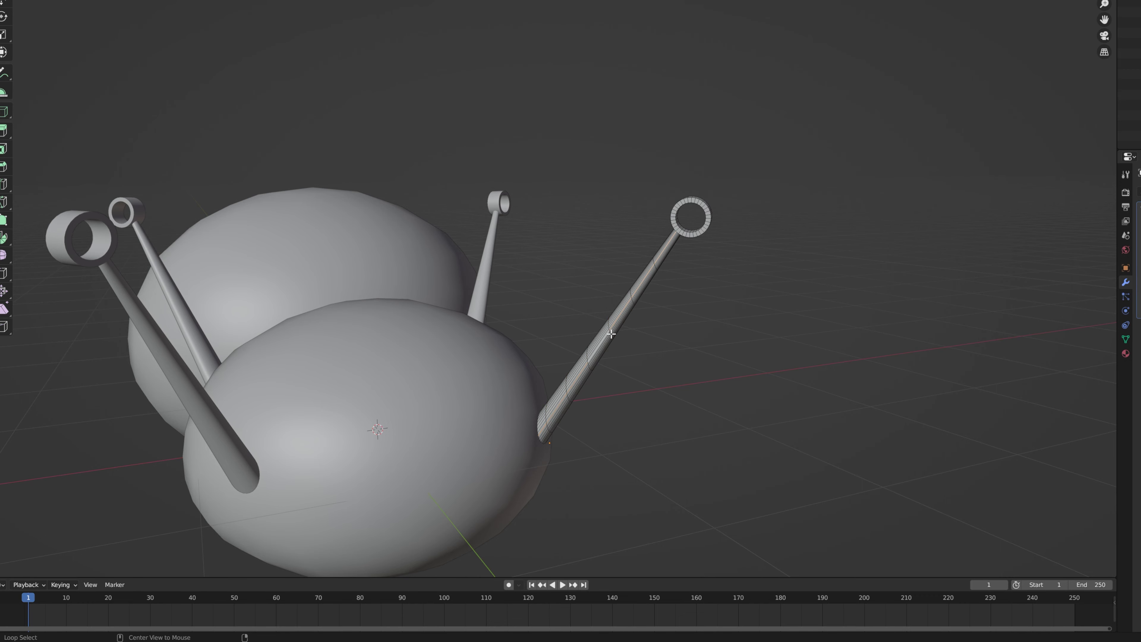
Step: Bend the leg into an outward arch by moving its middle section with proportional editing
mouse_move(634, 338)
middle_down()
mouse_move(650, 364)
mouse_move(637, 347)
middle_up()
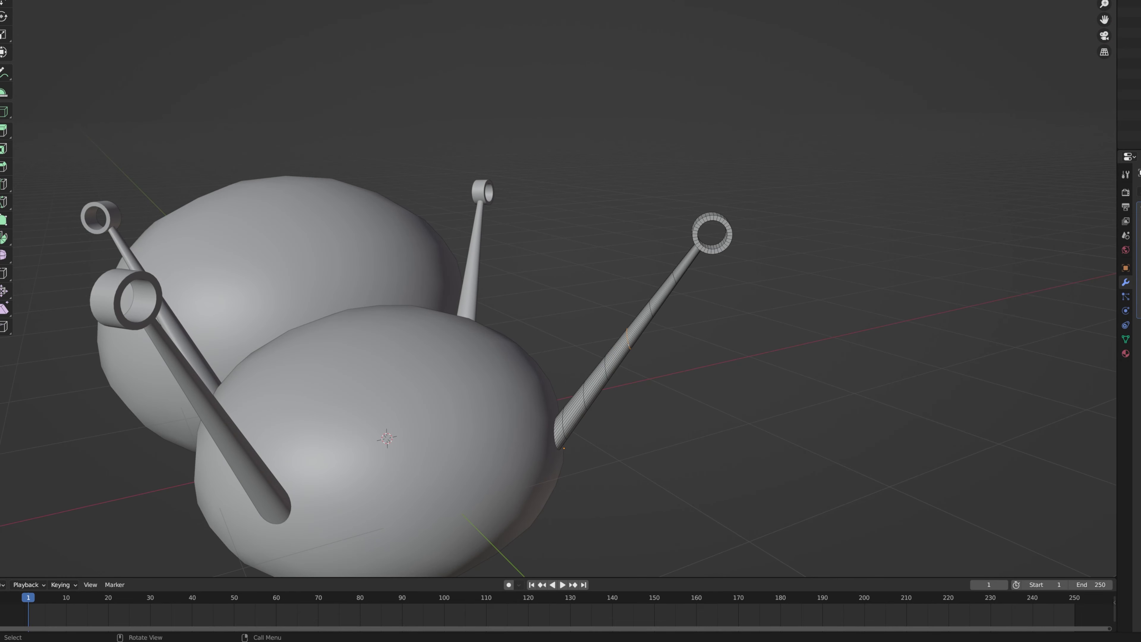
key(g)
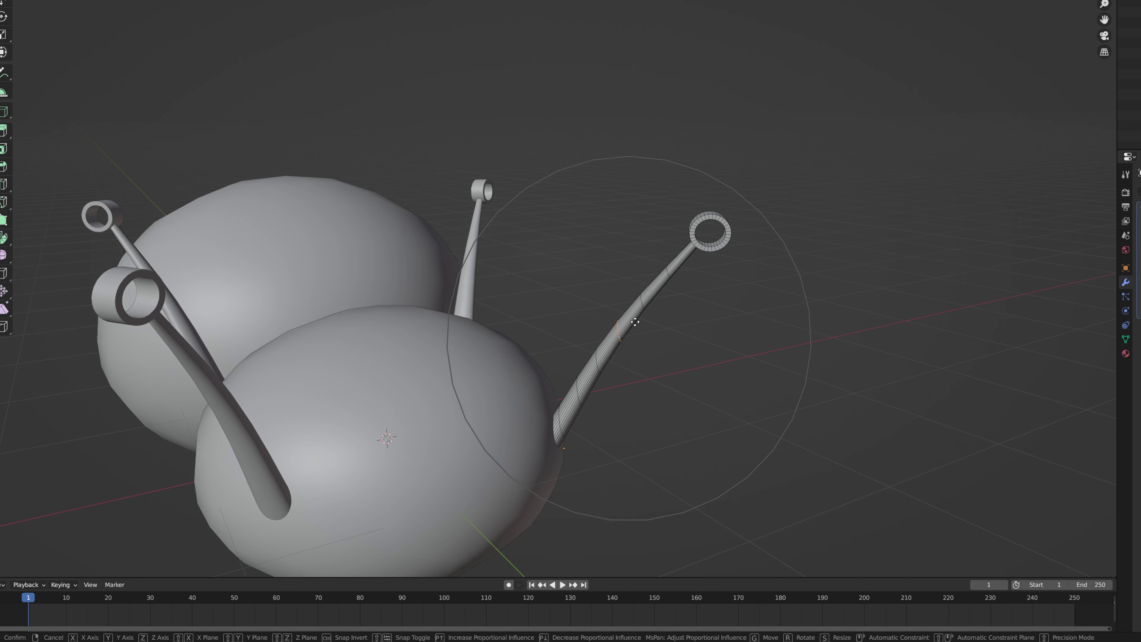
click(634, 319)
key(Tab)
middle_drag(634, 315, 730, 378)
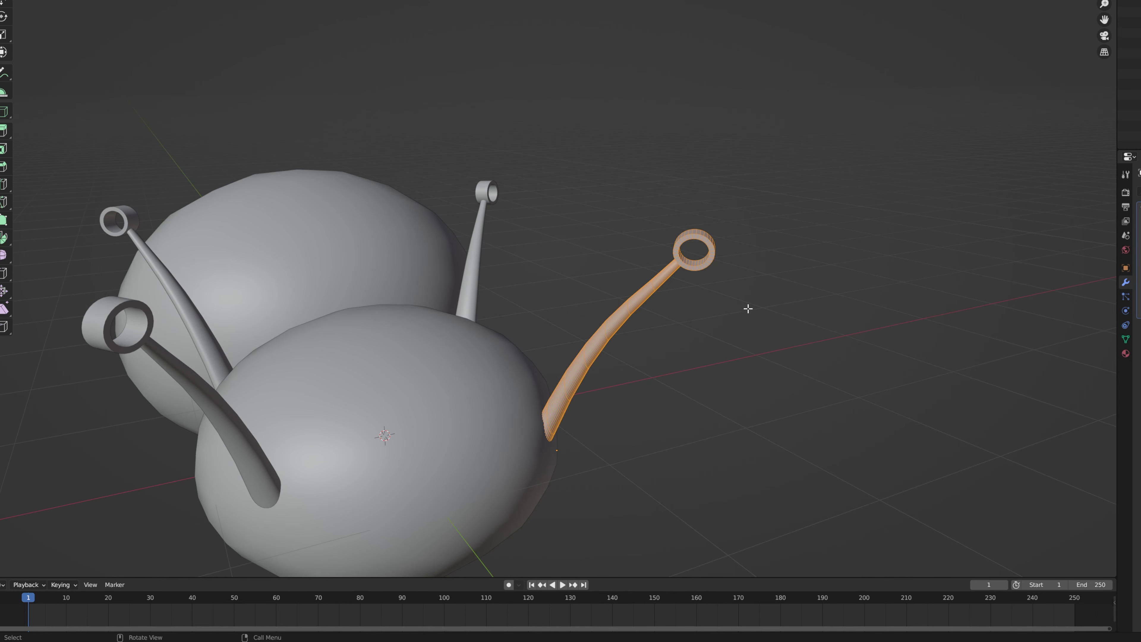
Step: Duplicate the curved leg with its ring, place the copy further outward and rotate it to point downward
key(shift+d)
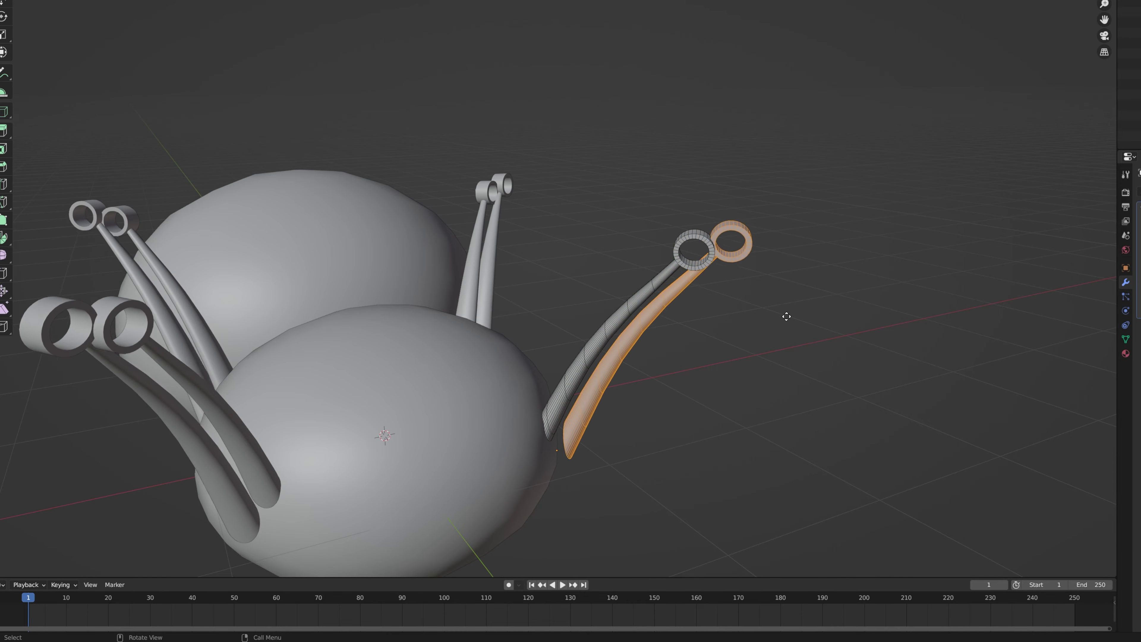
click(795, 316)
middle_drag(795, 316, 517, 232)
middle_drag(779, 297, 779, 307)
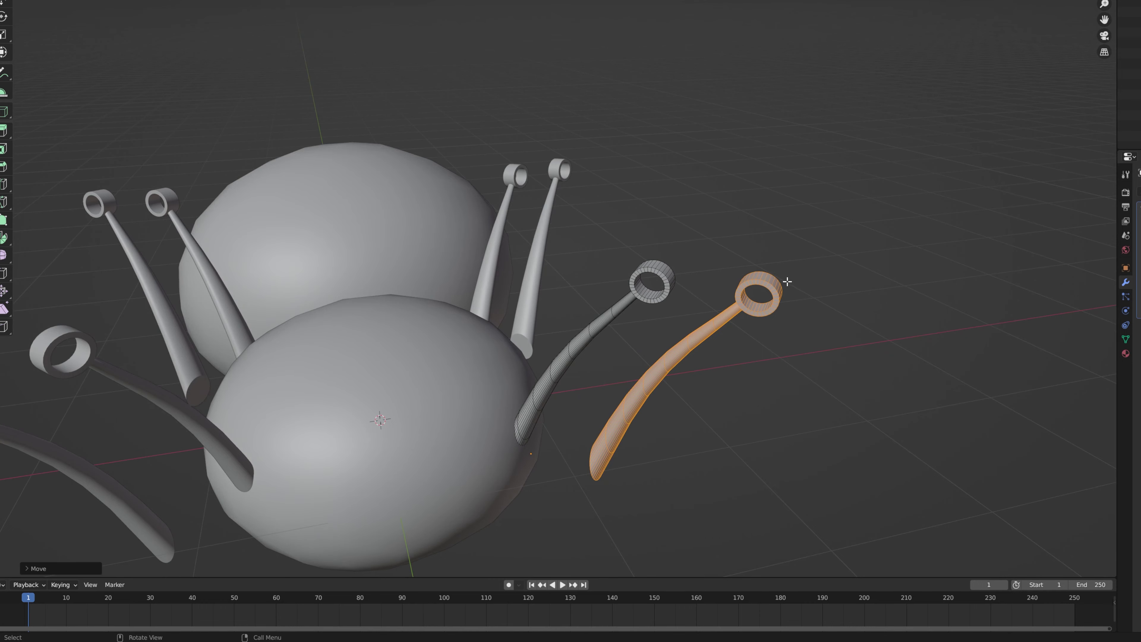
key(r)
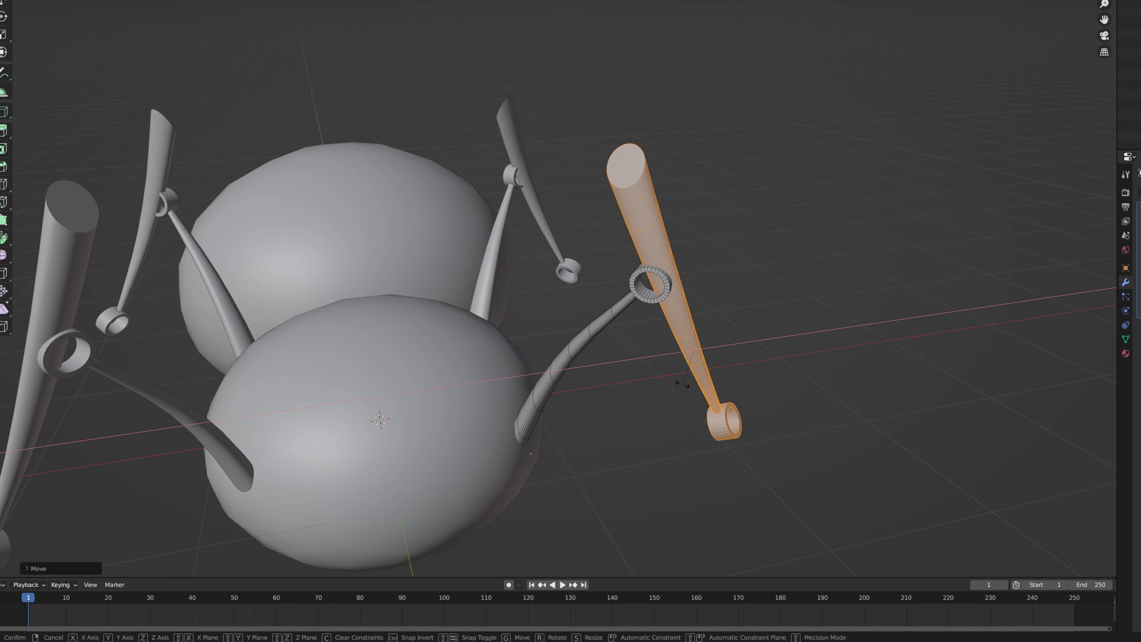
click(683, 384)
middle_drag(809, 325, 800, 295)
Step: Select the duplicated leg's shaft without its ring and scale it down to fit the upper ring
key(alt+a)
click(610, 108)
key(l)
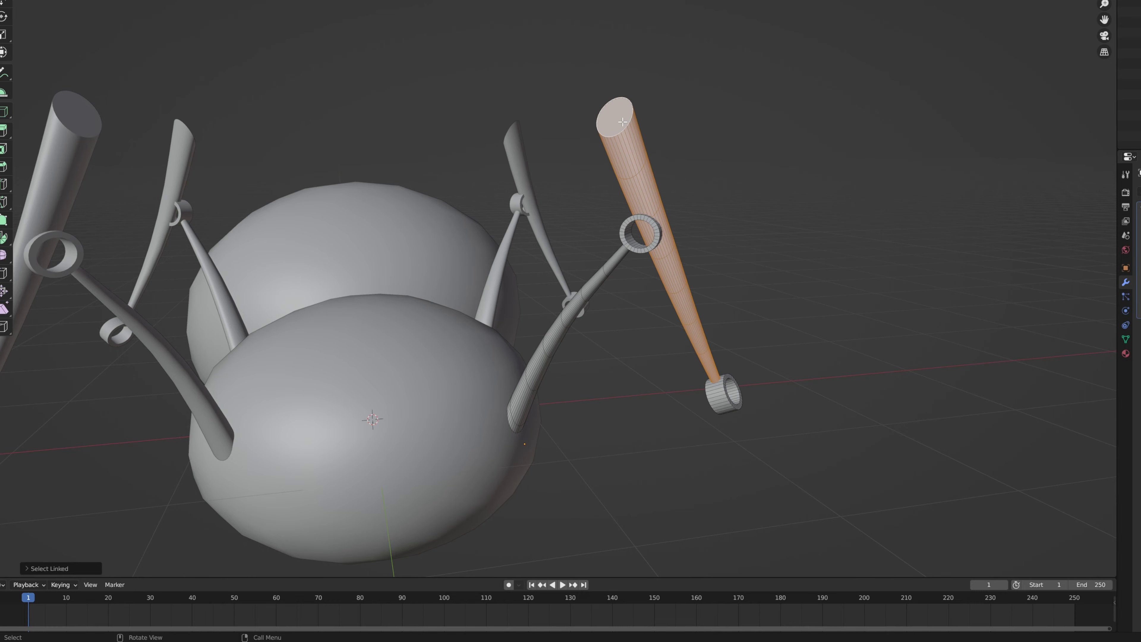
middle_drag(674, 145, 641, 314)
key(s)
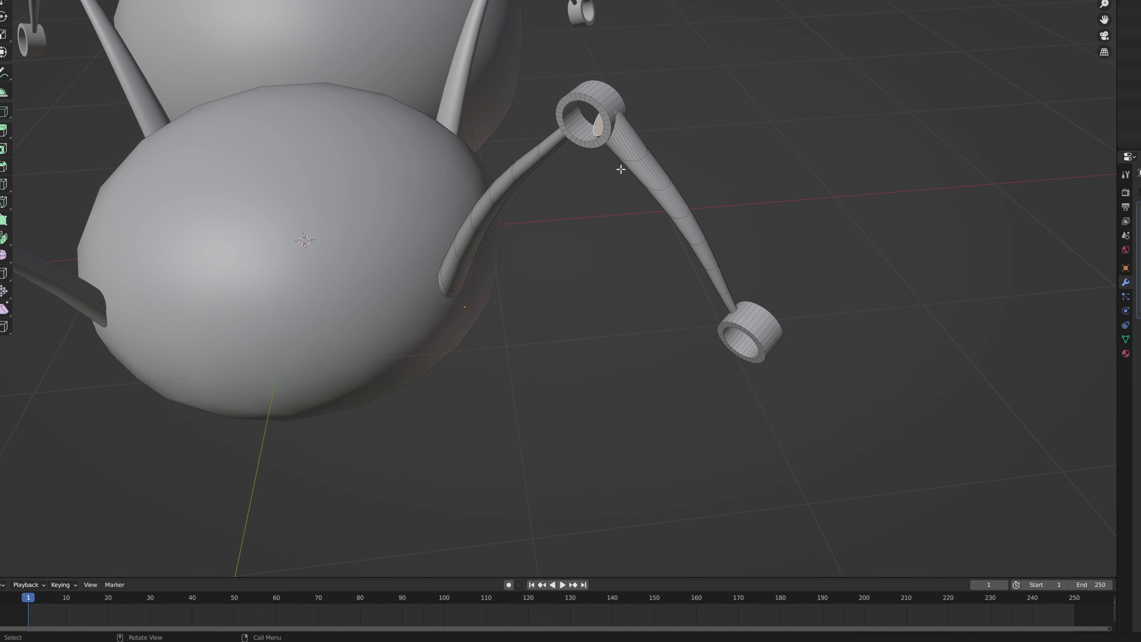
Step: Select the lower leg segment together with its ring and separate the selection into its own object
middle_drag(620, 169, 609, 175)
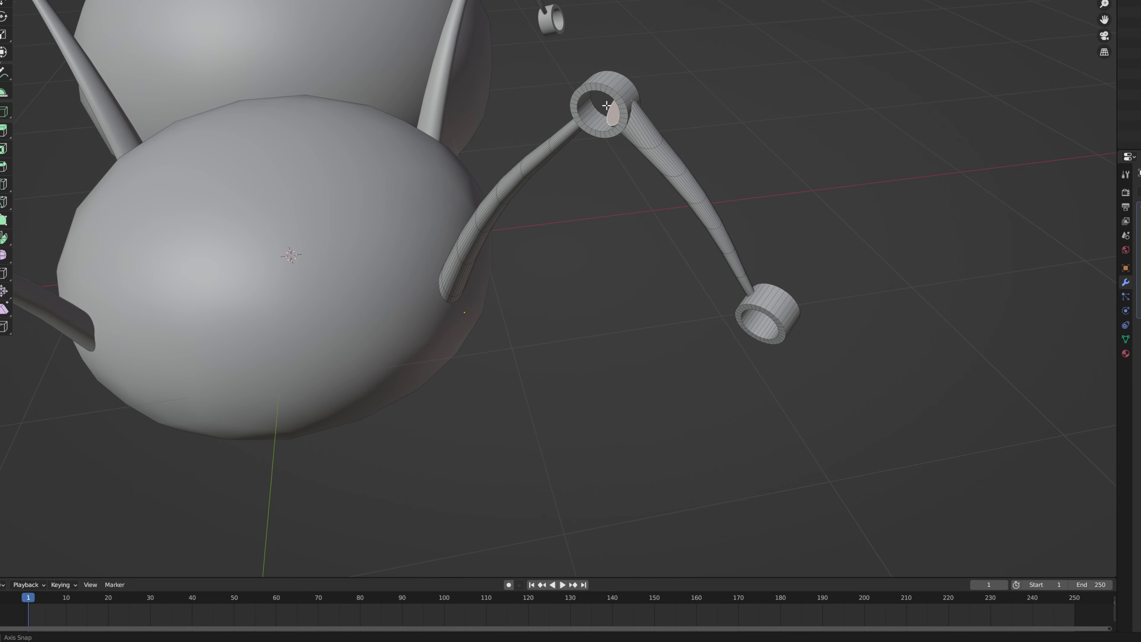
middle_drag(608, 103, 581, 148)
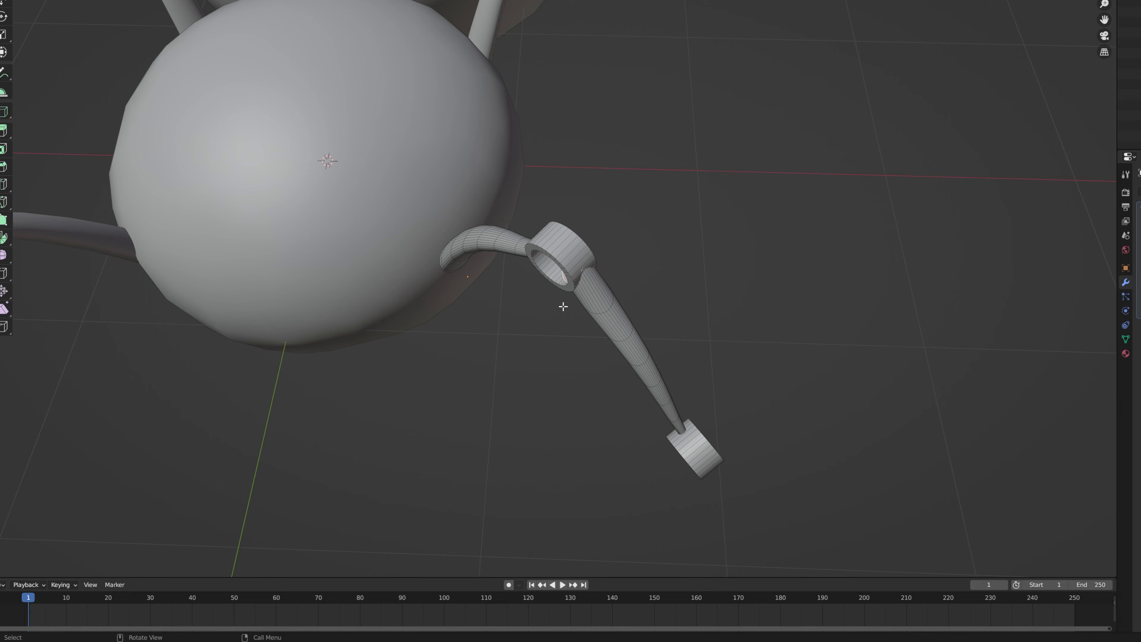
middle_drag(563, 306, 652, 149)
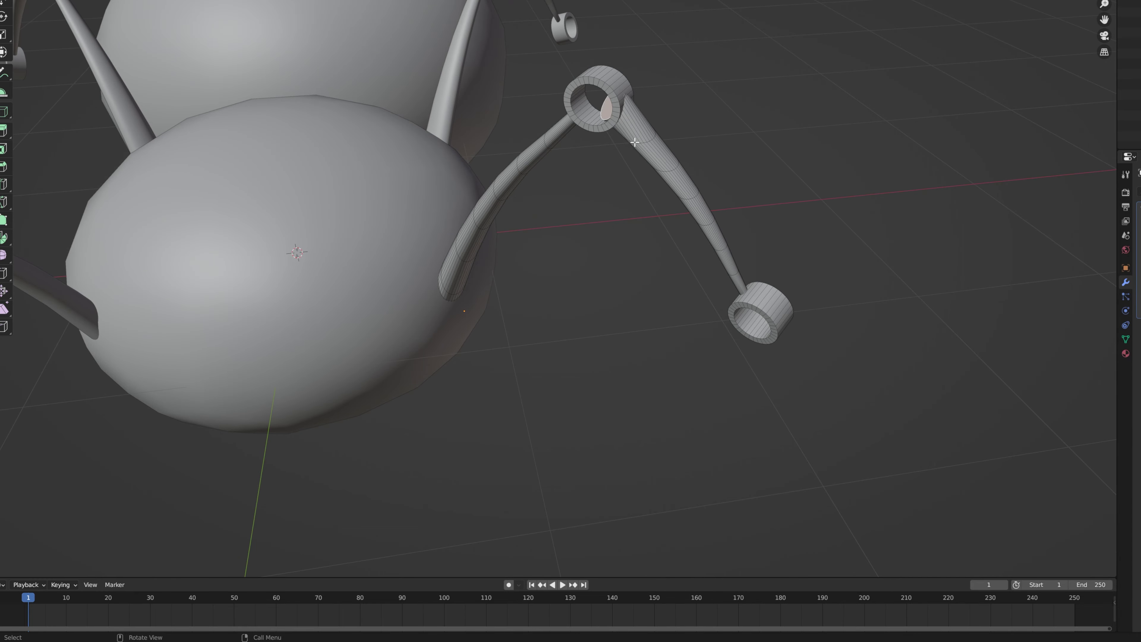
middle_drag(494, 249, 451, 299)
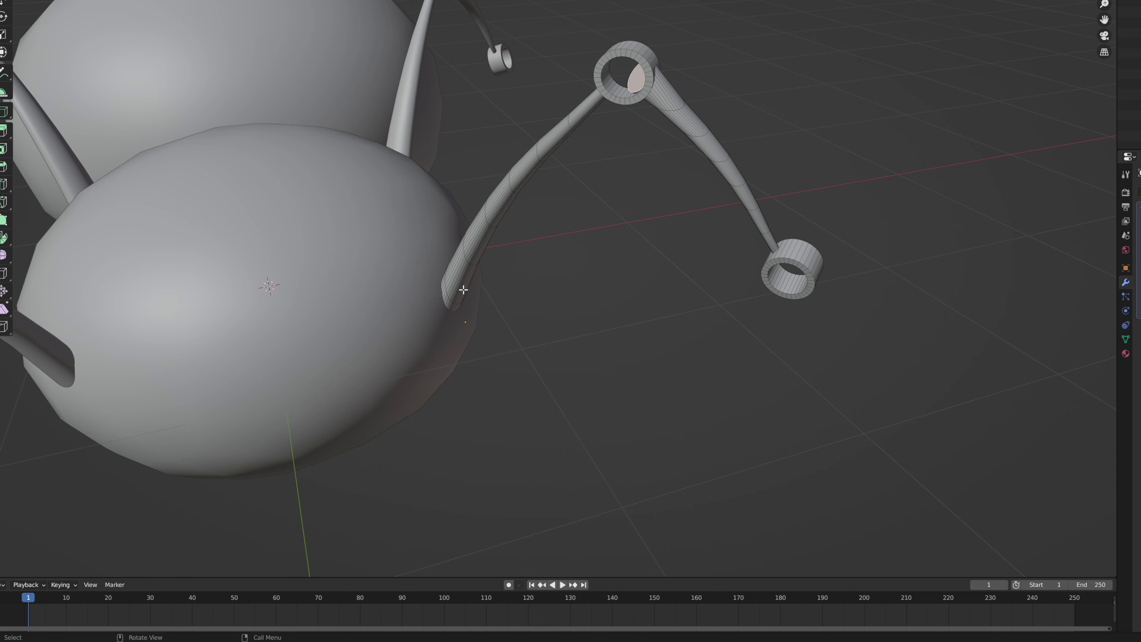
key(l)
middle_drag(461, 291, 721, 180)
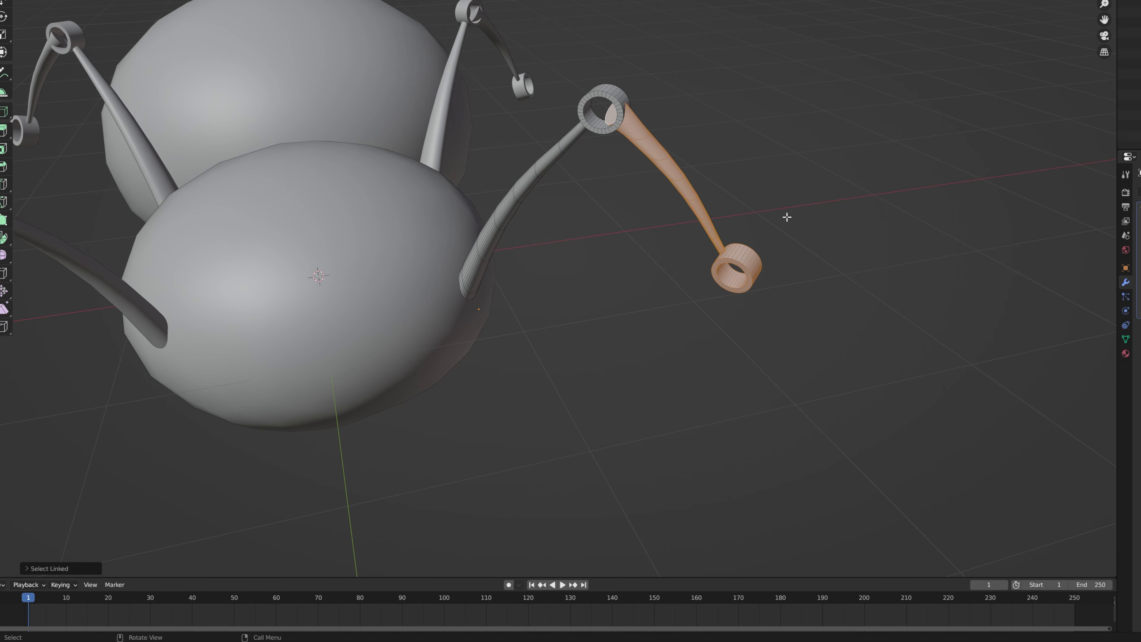
key(F3)
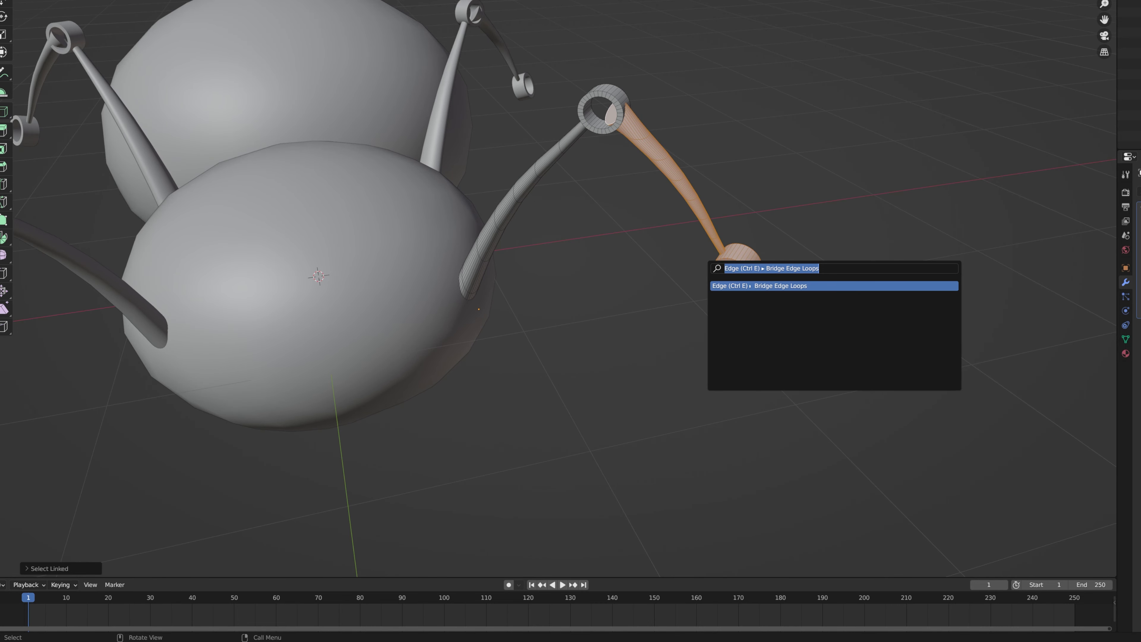
text(sepera)
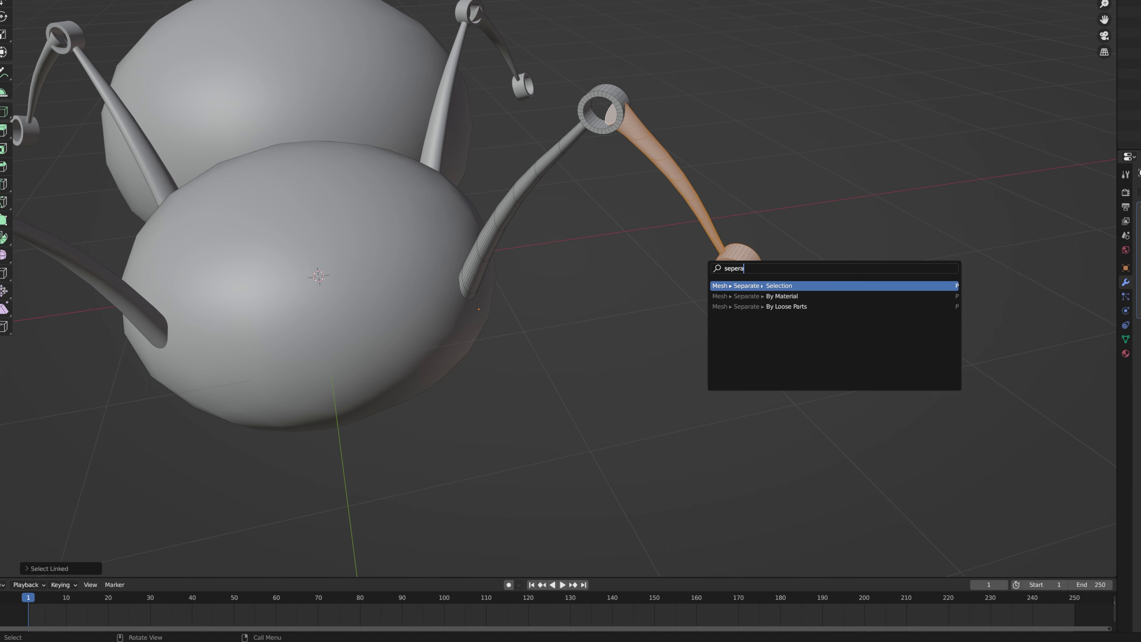
key(Return)
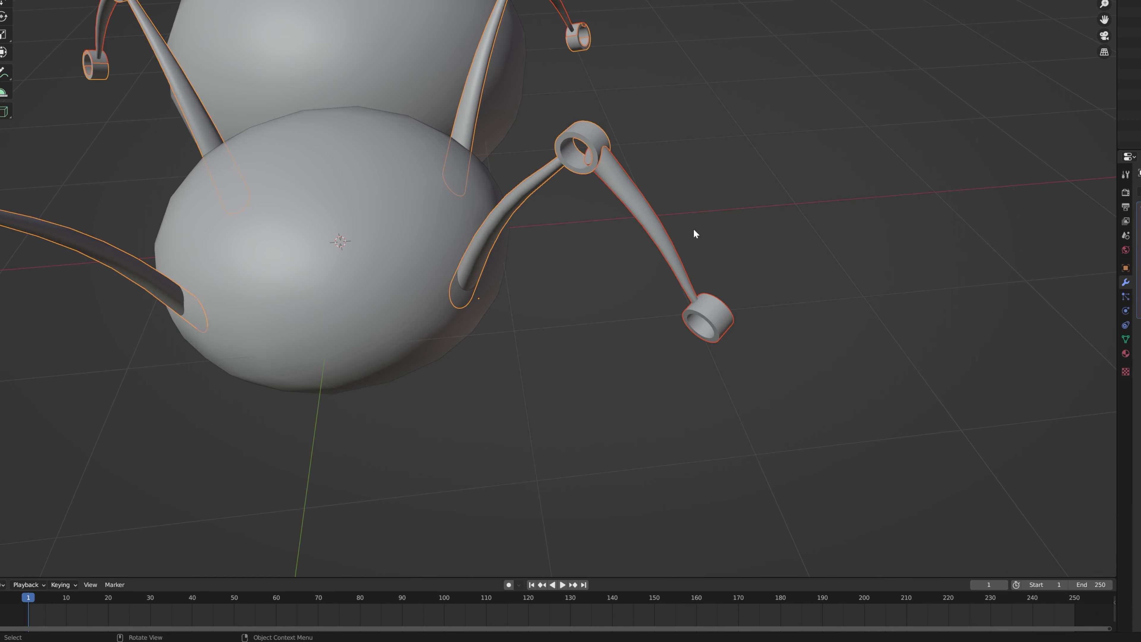
Step: In Object Mode, move the separated lower leg segment away from the upper ring to leave a gap for the joint
click(645, 222)
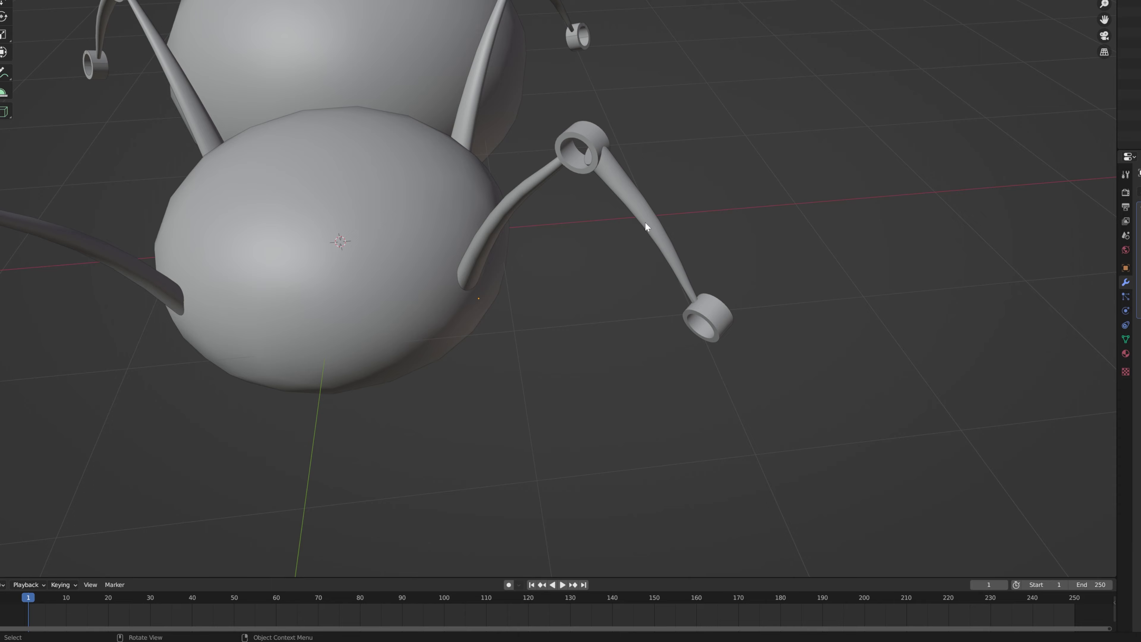
middle_drag(648, 224, 674, 214)
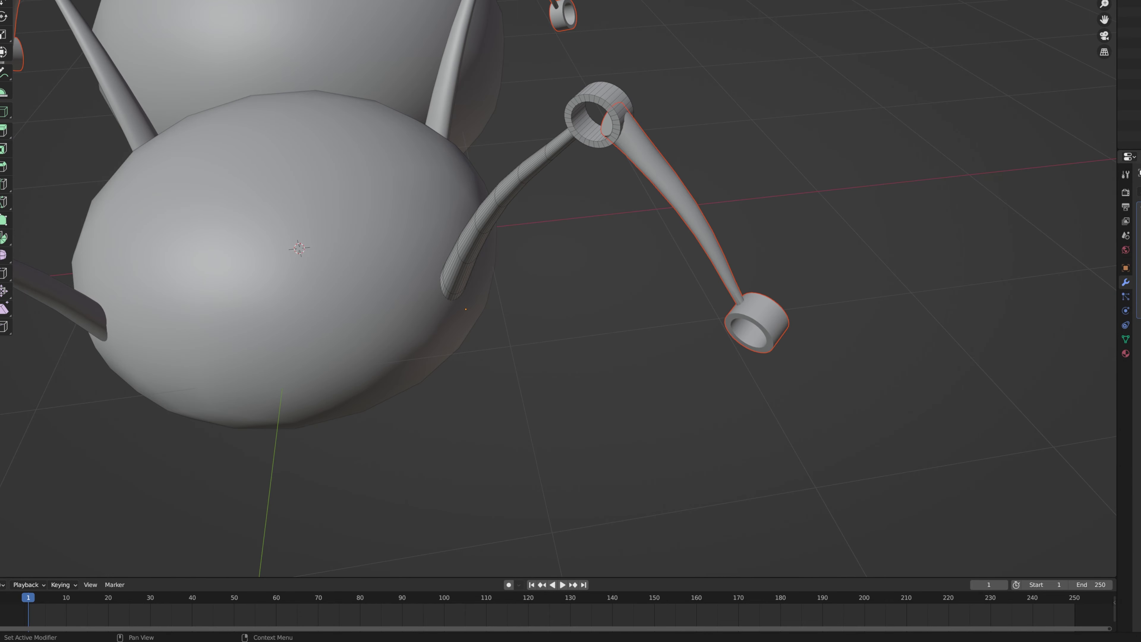
middle_drag(738, 209, 726, 194)
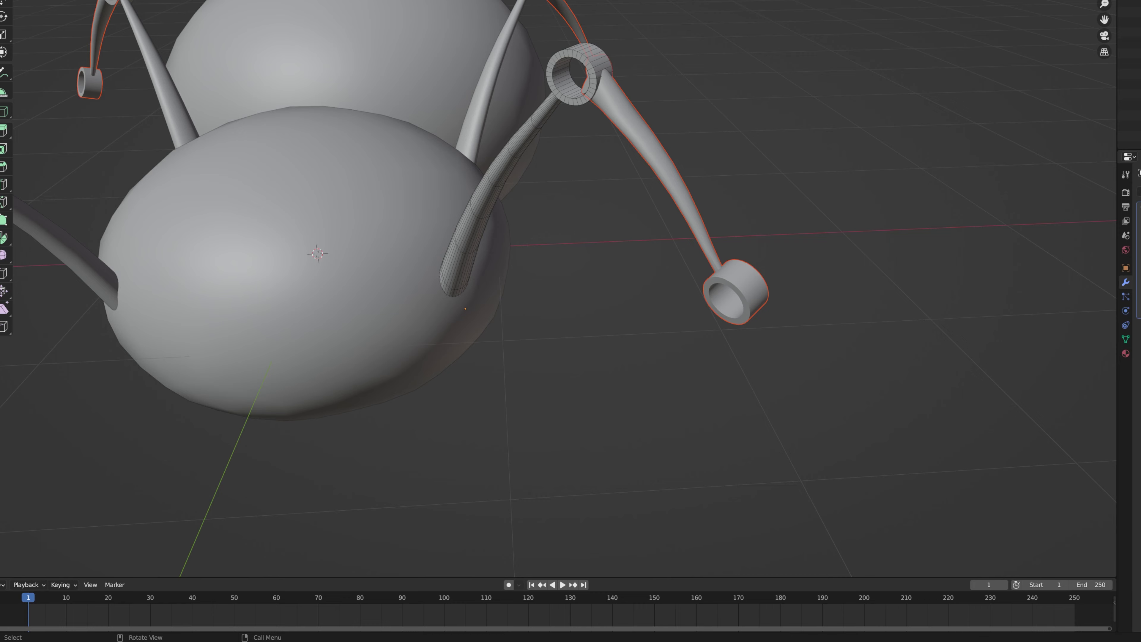
key(Tab)
click(683, 180)
key(g)
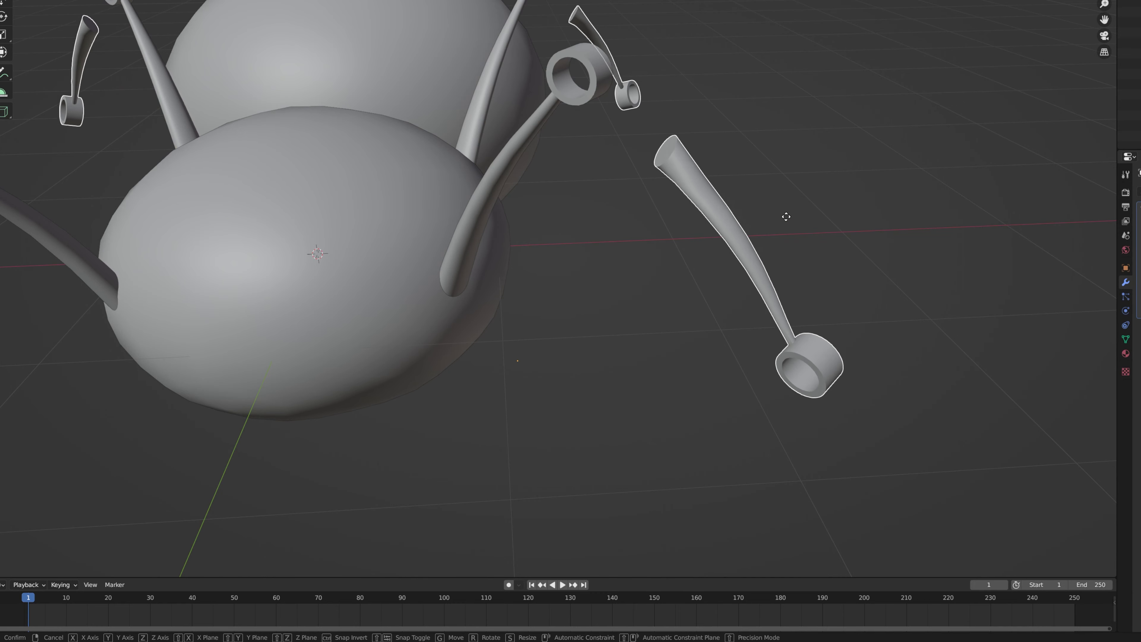
click(778, 227)
middle_drag(737, 143, 701, 153)
key(g)
click(724, 173)
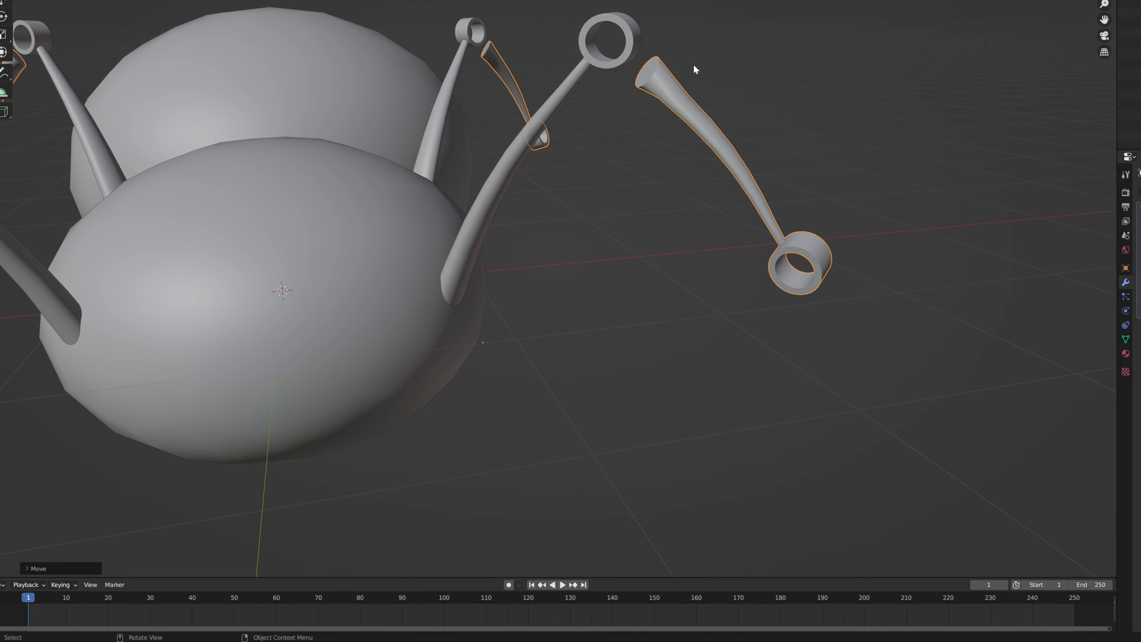
Step: Add a cylinder mesh, scale it down and place it below the gap between the two leg segments
middle_drag(693, 110, 728, 104)
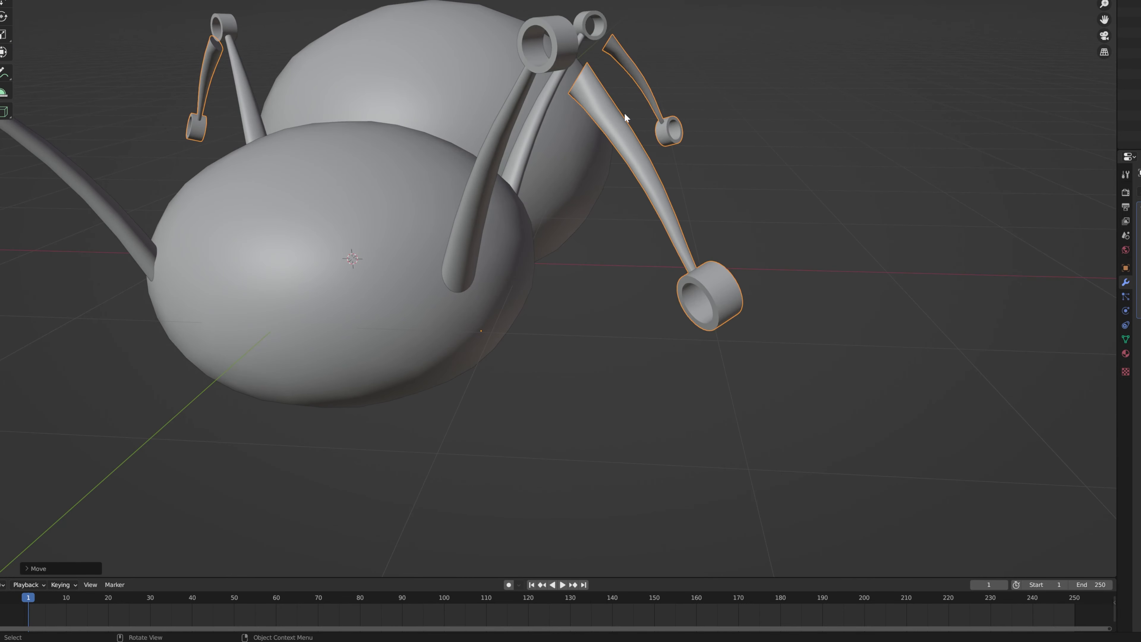
middle_drag(545, 198, 586, 333)
key(shift+a)
mouse_move(590, 338)
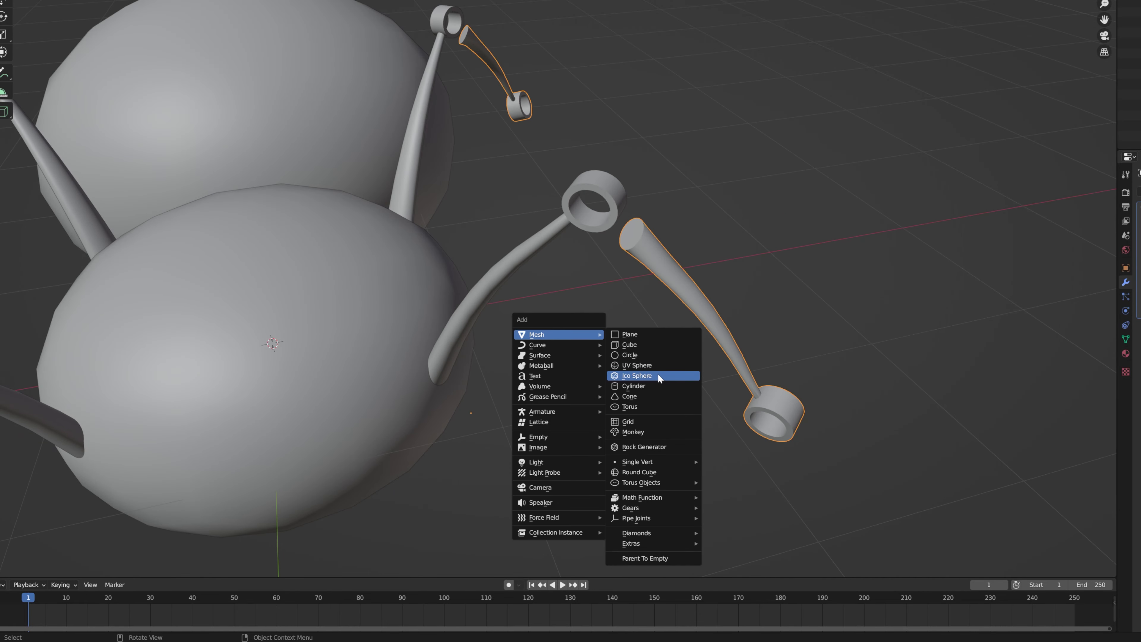
click(656, 387)
key(s)
click(285, 331)
key(g)
click(711, 386)
Step: Rotate the cylinder 90 degrees about X and -45 degrees about Z
key(g)
text(x90)
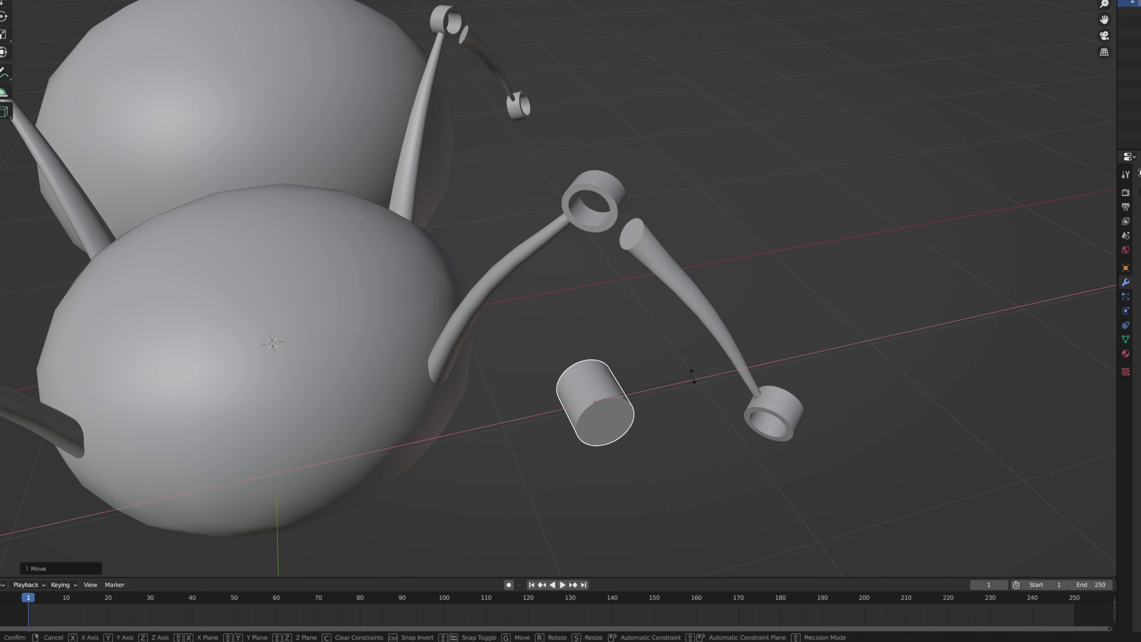
key(Return)
key(r)
key(z)
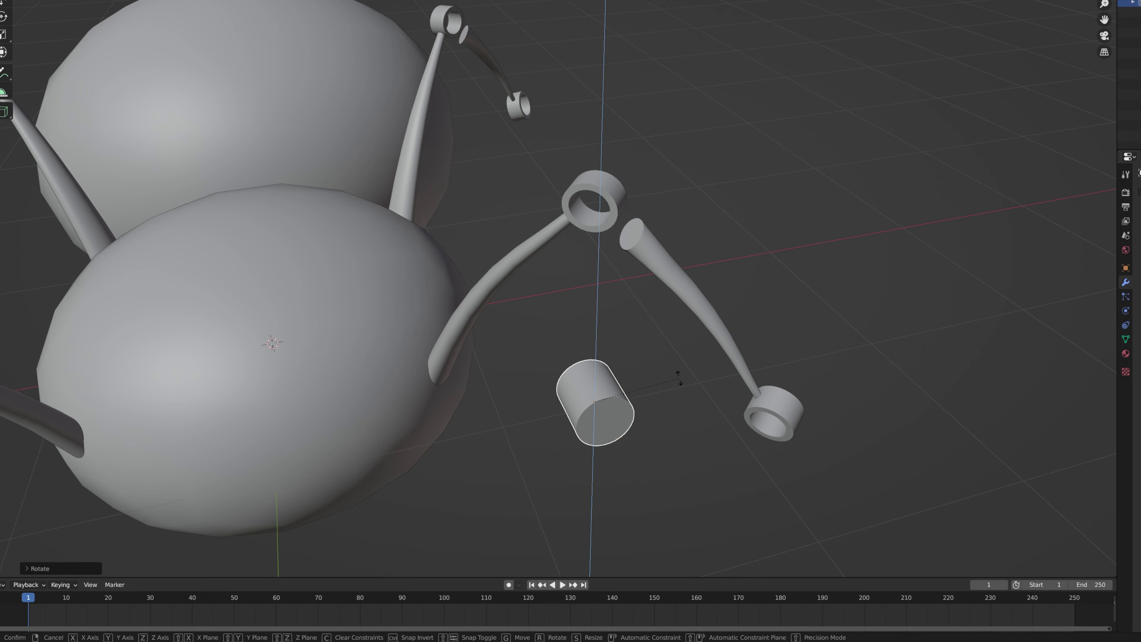
text(90)
key(BackSpace)
key(BackSpace)
text(-45)
key(Return)
Step: Raise the cylinder along Z to the upper ring and shift it until it surrounds the ring
middle_drag(680, 379, 683, 365)
key(g)
key(z)
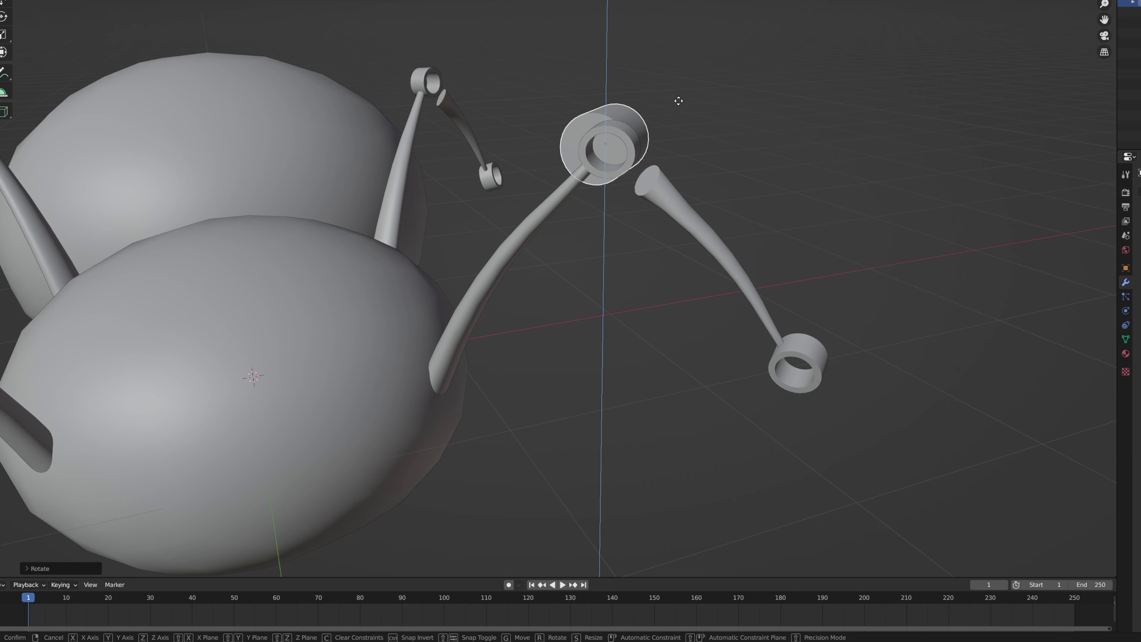
click(686, 110)
middle_drag(686, 110, 572, 169)
key(g)
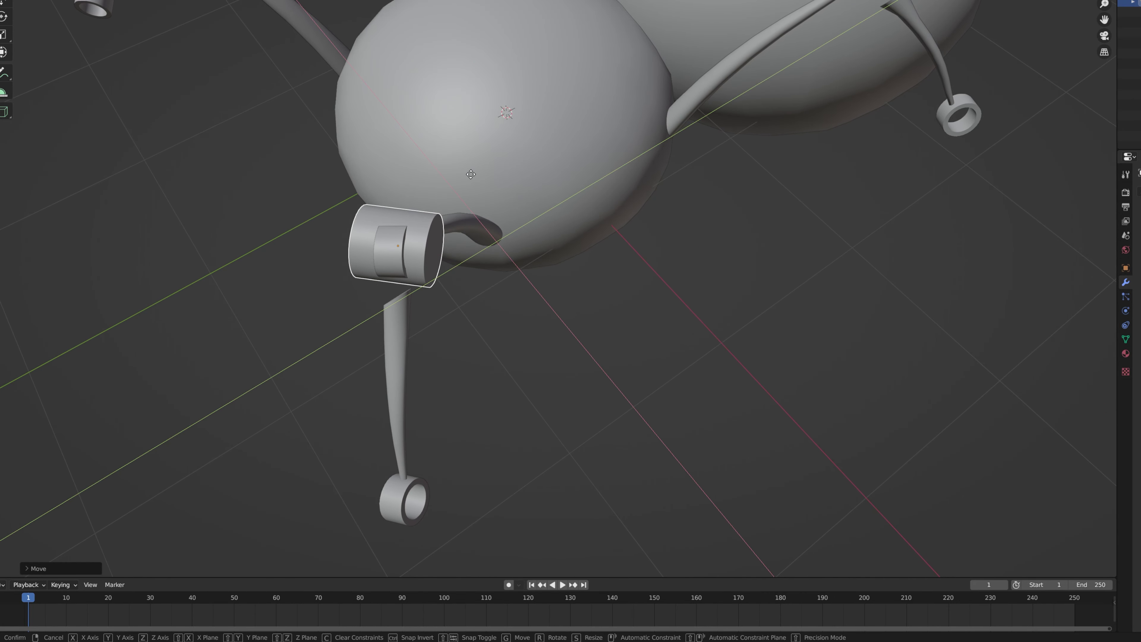
click(477, 182)
Step: Rotate the cylinder about Z to line its axis up with the upper ring
key(r)
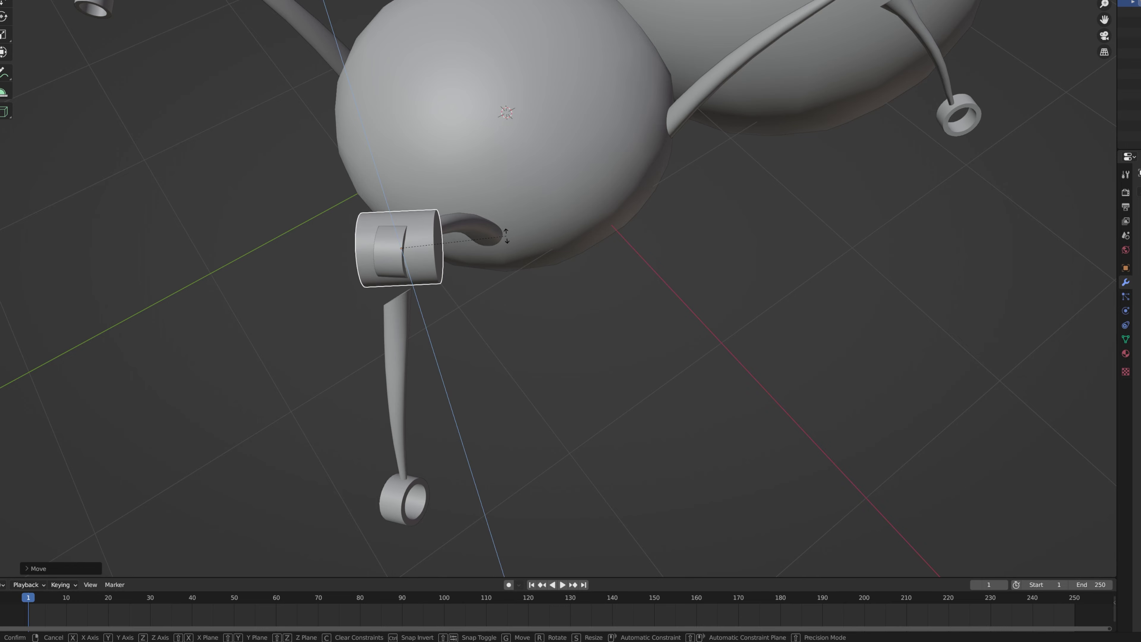
click(498, 250)
shift+middle_drag(497, 265, 718, 275)
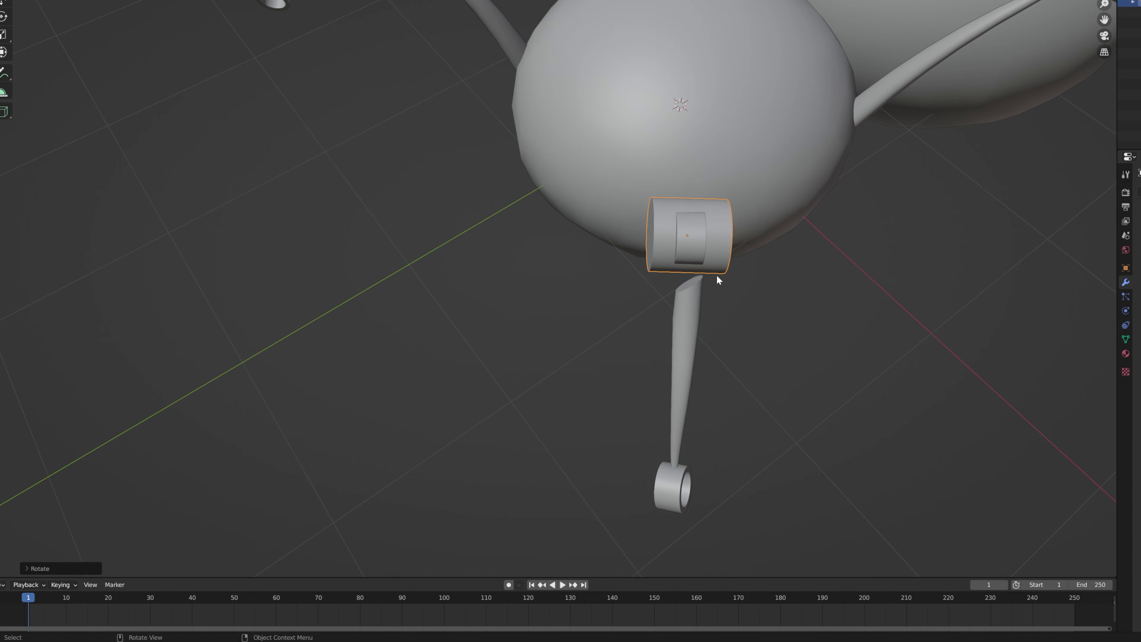
scroll(830, 231, up, 3)
scroll(830, 230, down, 1)
shift+middle_drag(887, 241, 804, 258)
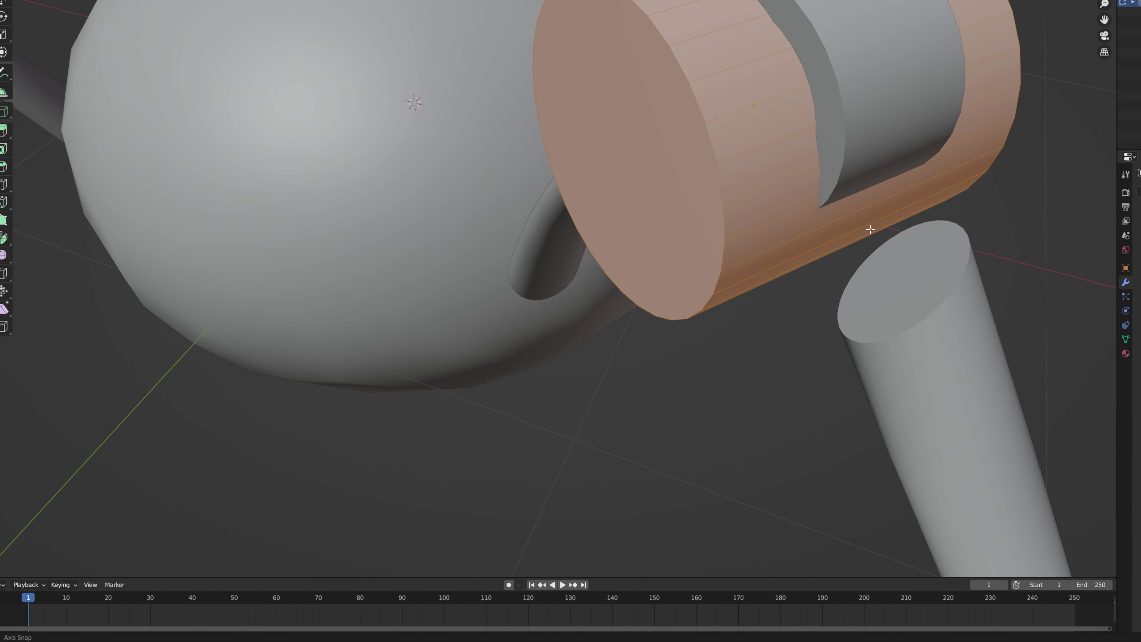
Step: Scale the cylinder down until it is narrower than the hole of the upper ring
shift+middle_drag(880, 226, 840, 266)
scroll(1005, 191, down, 3)
key(s)
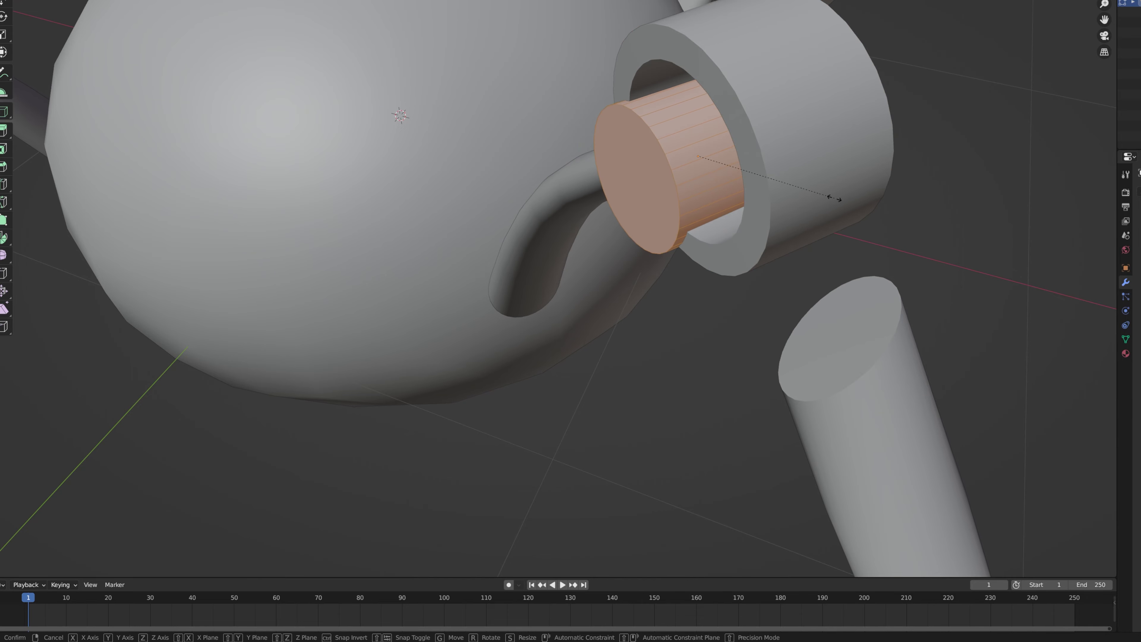
click(833, 199)
Step: Shift the cylinder within the horizontal plane until it sits centred inside the upper ring
key(Tab)
scroll(834, 199, up, 4)
mouse_move(833, 199)
middle_down()
mouse_move(809, 211)
mouse_move(828, 196)
middle_up()
shift+middle_drag(913, 164, 867, 275)
key(g)
key(shift+z)
click(863, 209)
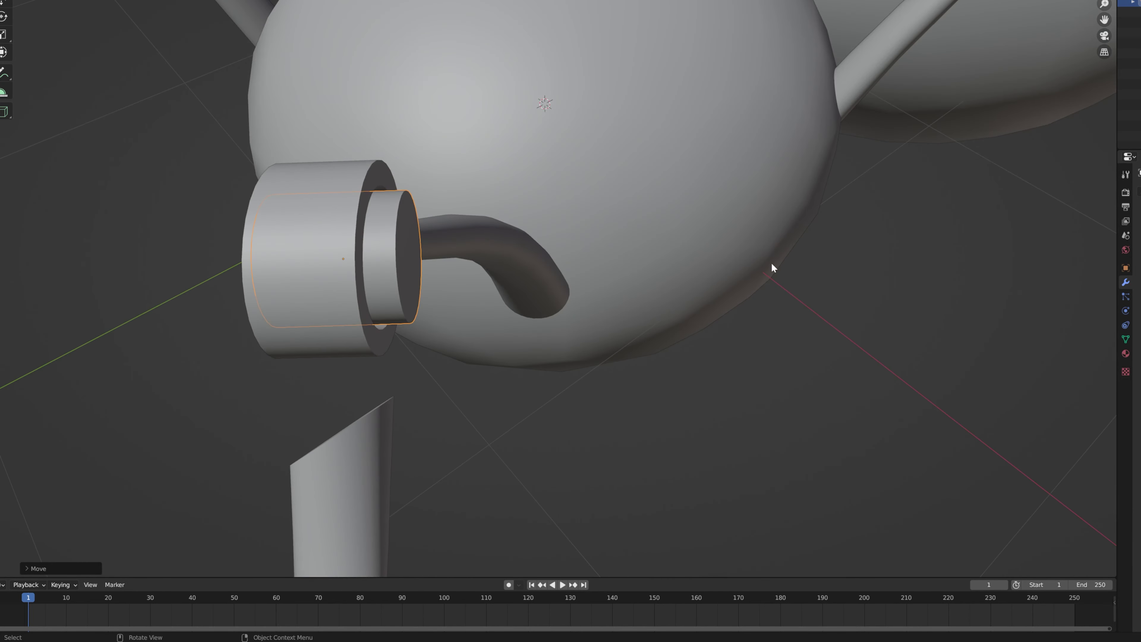
Step: Extend both end faces of the cylinder outward along its own axis so they project past the ring
scroll(427, 388, up, 3)
middle_drag(482, 356, 693, 240)
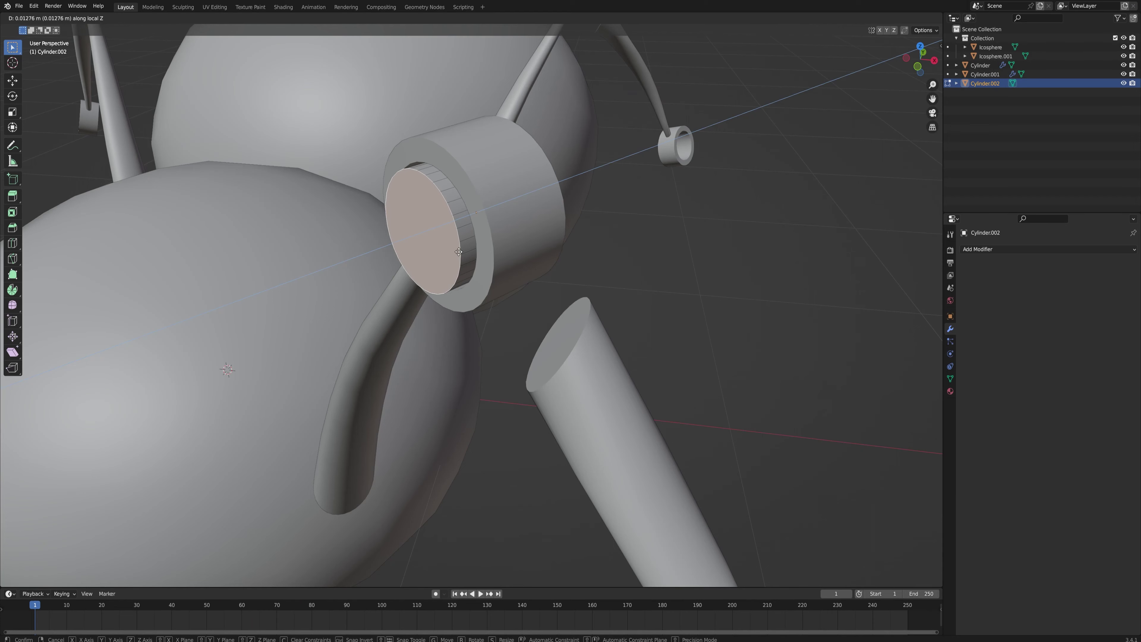
key(e)
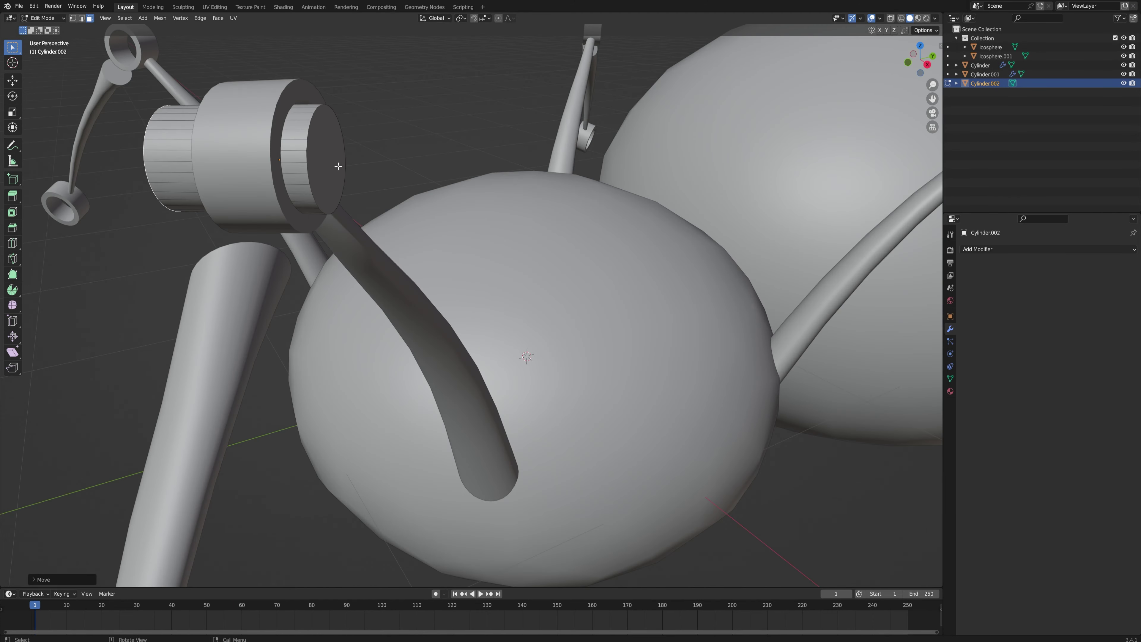
click(338, 166)
key(e)
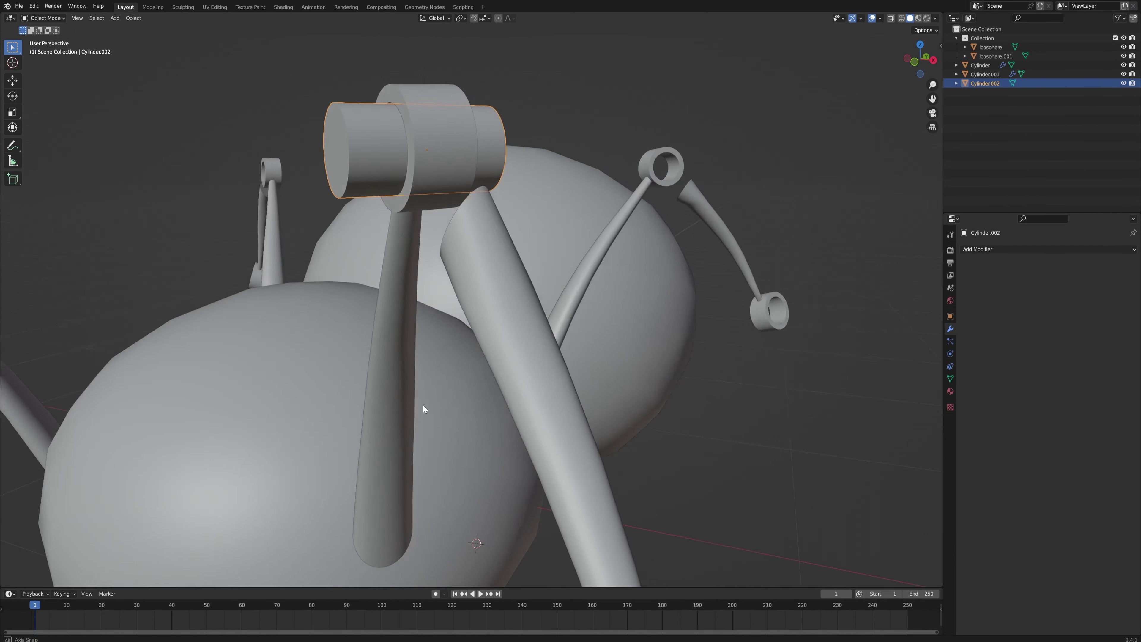
mouse_move(424, 406)
middle_down()
mouse_move(435, 413)
mouse_move(432, 400)
middle_up()
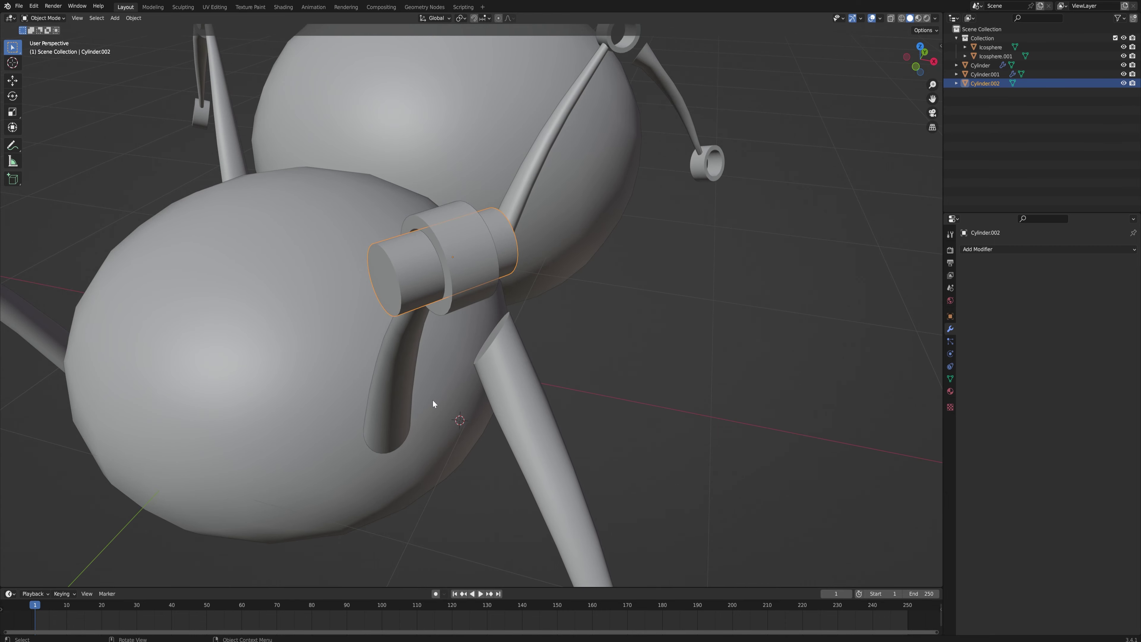
middle_drag(478, 366, 523, 433)
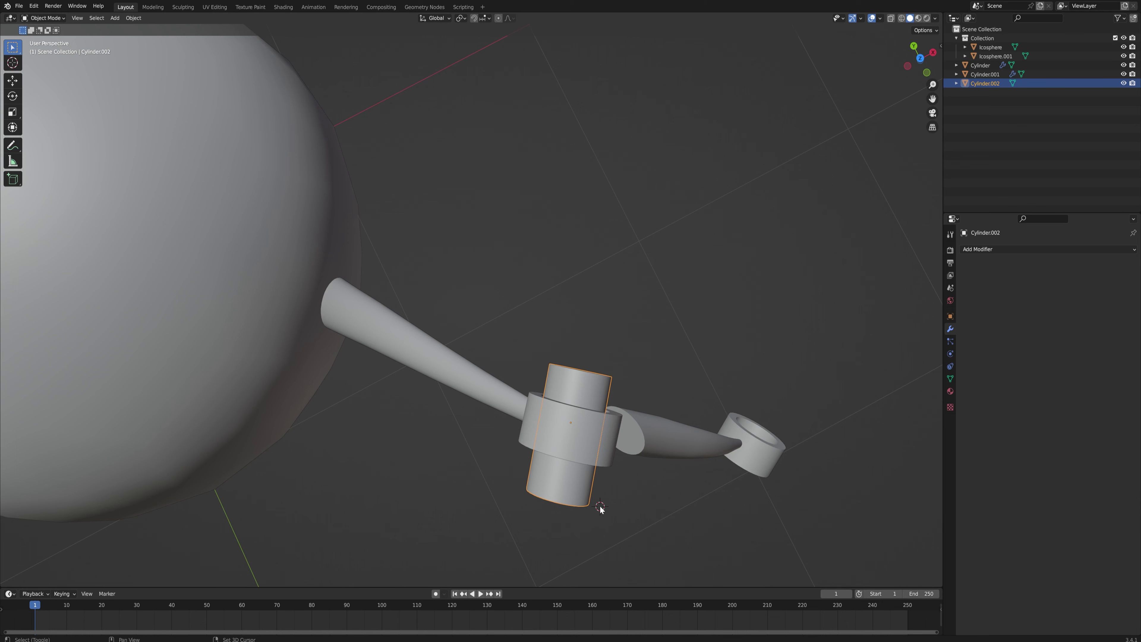
Step: Spin the cylinder's end face 180 degrees about Z in 12 steps, and fine-tune the spin's Center X
middle_drag(616, 524, 531, 189)
key(Tab)
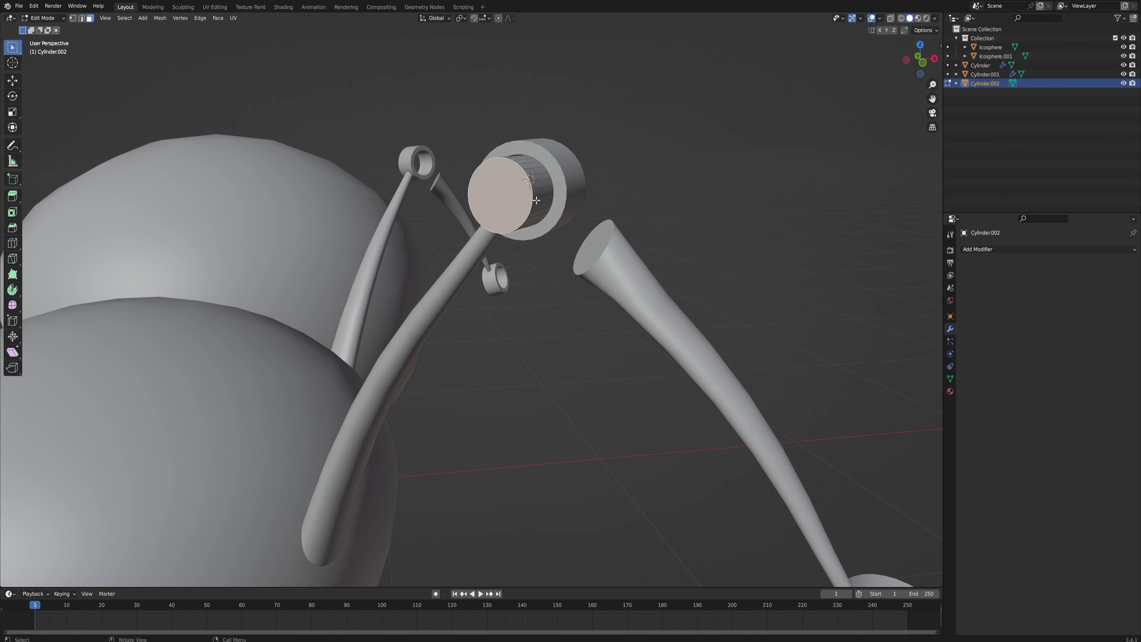
middle_drag(536, 222, 378, 269)
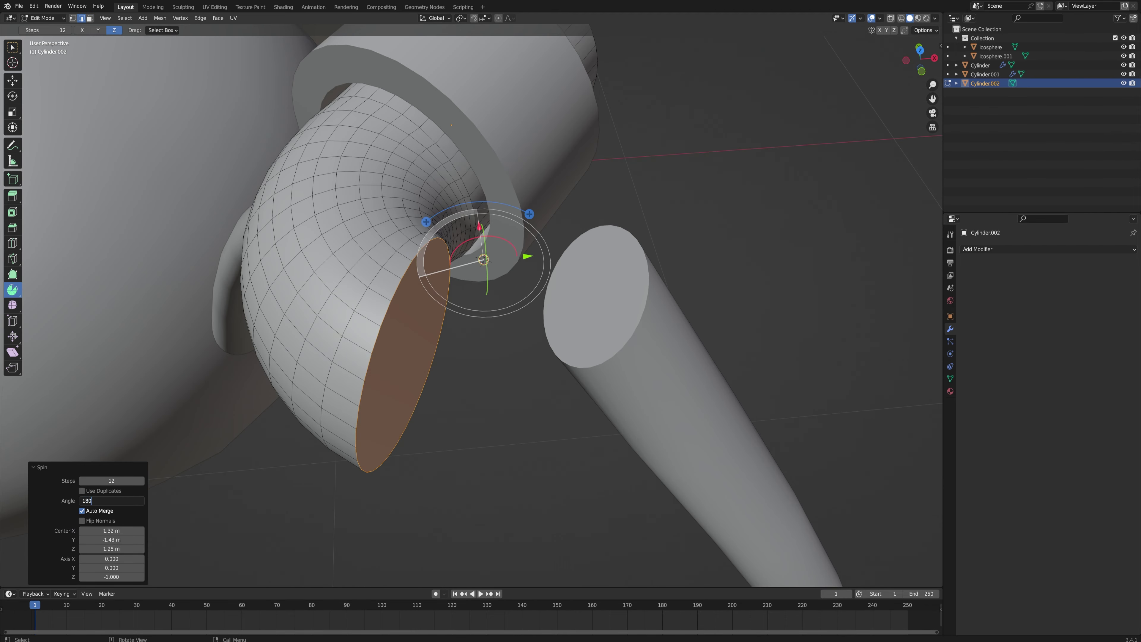
key(Return)
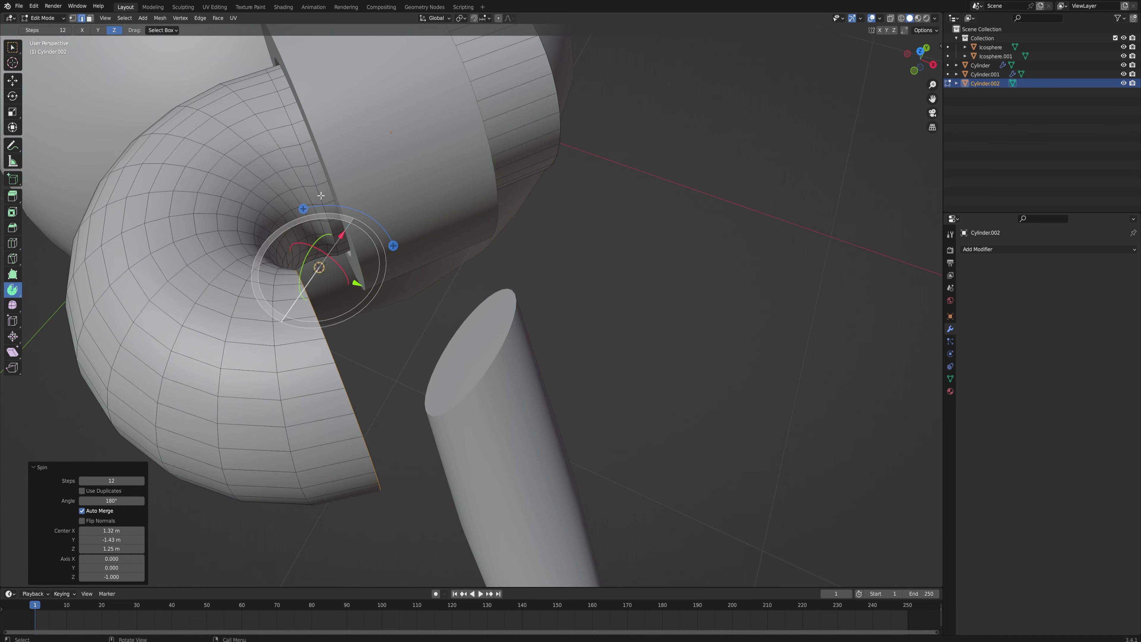
middle_drag(320, 195, 162, 562)
key(Escape)
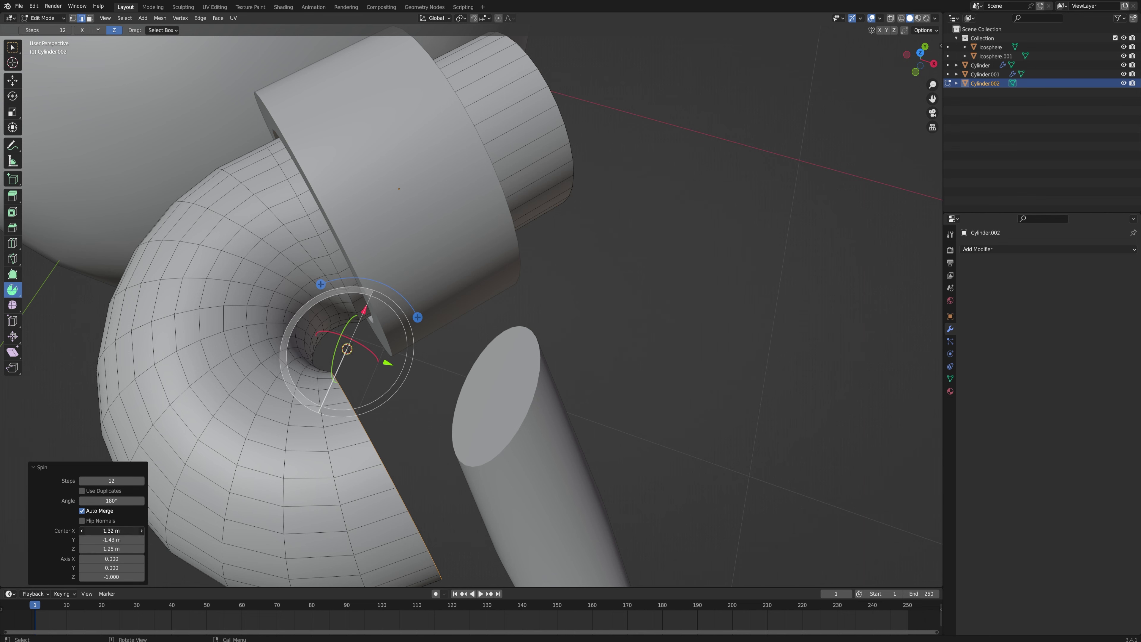
shift+drag(111, 531, 129, 531)
Step: Extrude the end face of the bend straight back alongside the ring, parallel to the original cylinder
middle_drag(408, 332, 375, 315)
key(e)
click(490, 322)
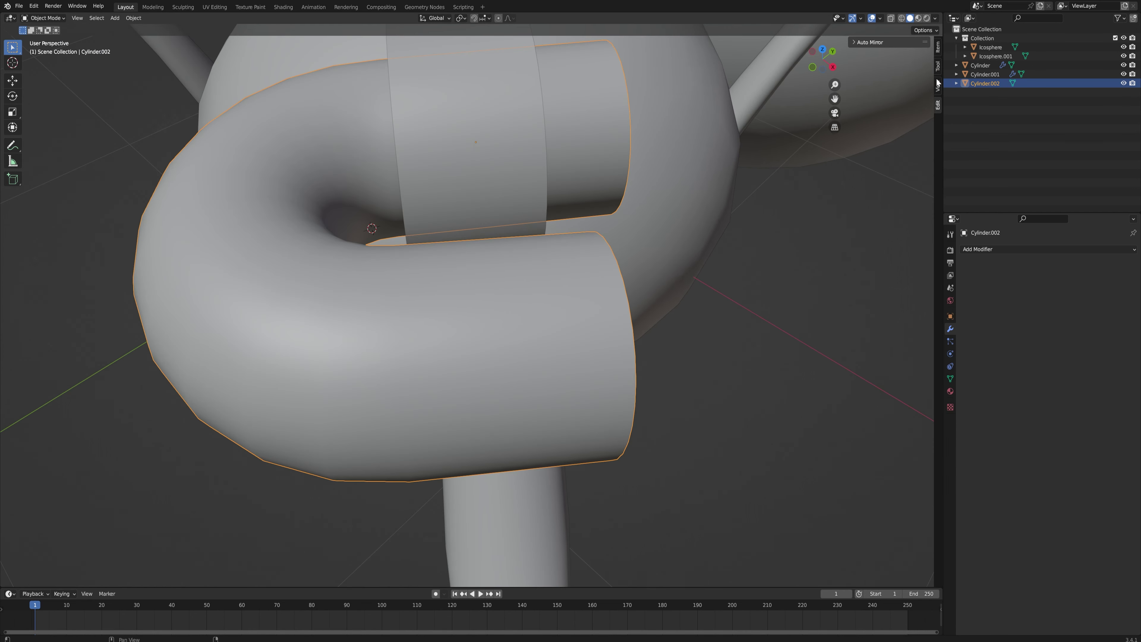
Step: Auto-mirror the bent cylinder across Z with clipping, and shift its end edges at the mirror seam
click(856, 42)
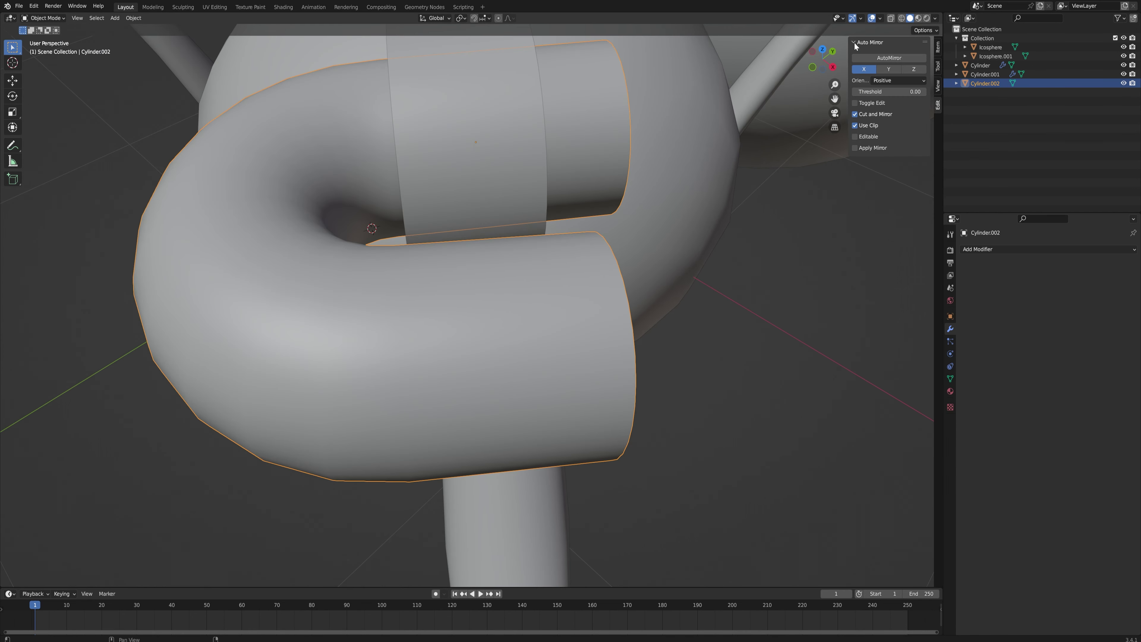
click(890, 58)
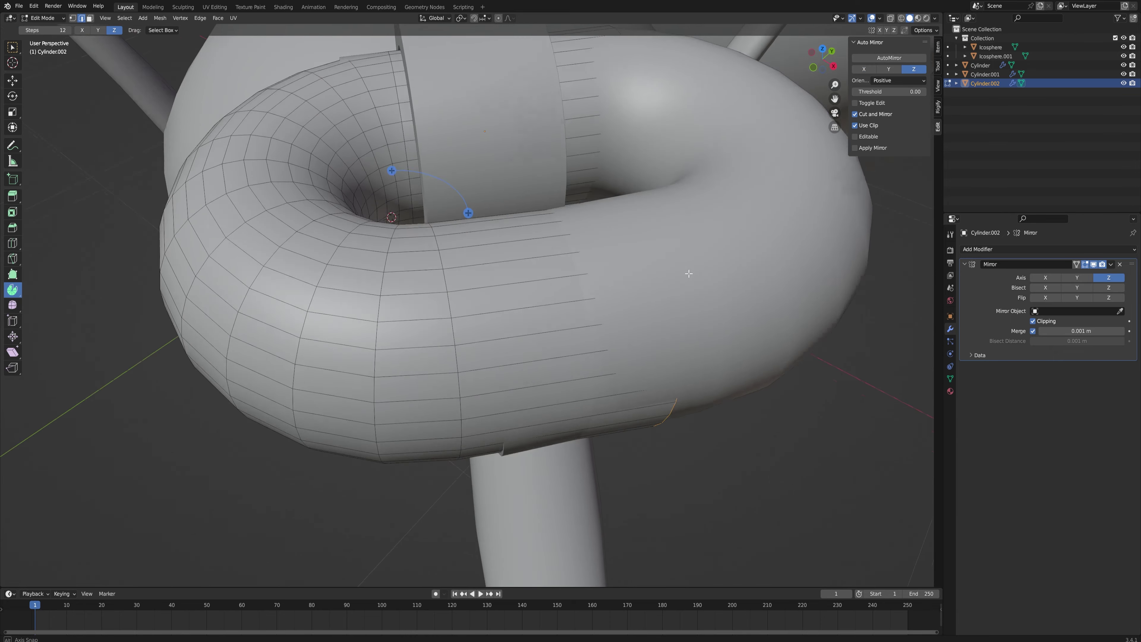
middle_drag(731, 257, 693, 218)
key(g)
click(576, 218)
Step: Move the raised strip of faces beside the ring along the link's local Z axis
middle_drag(577, 217, 466, 299)
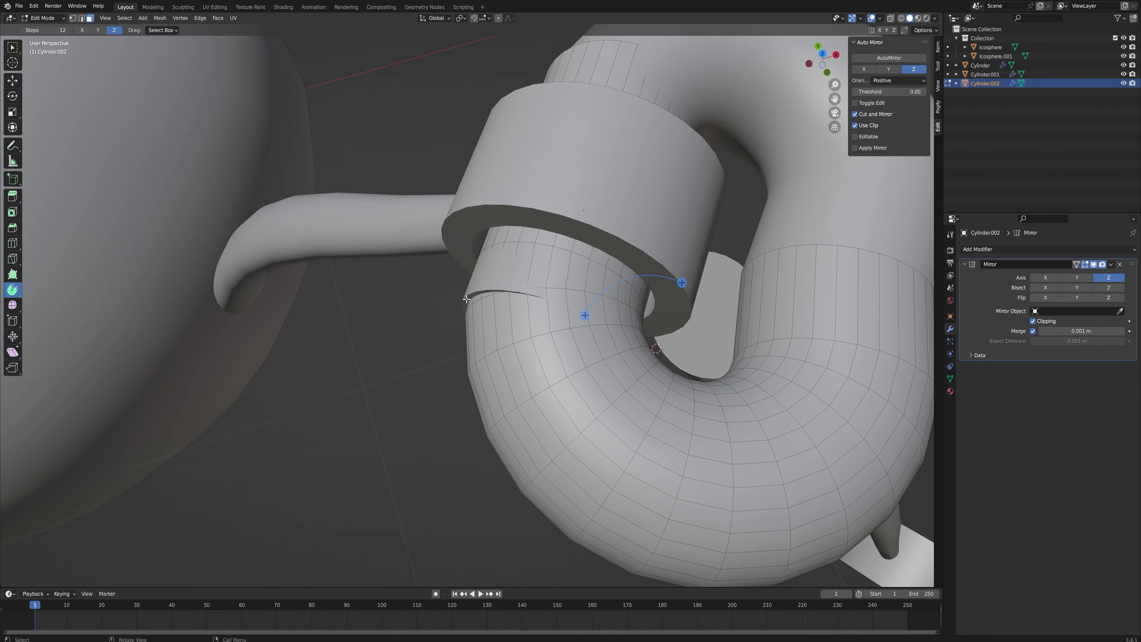
middle_drag(474, 294, 371, 293)
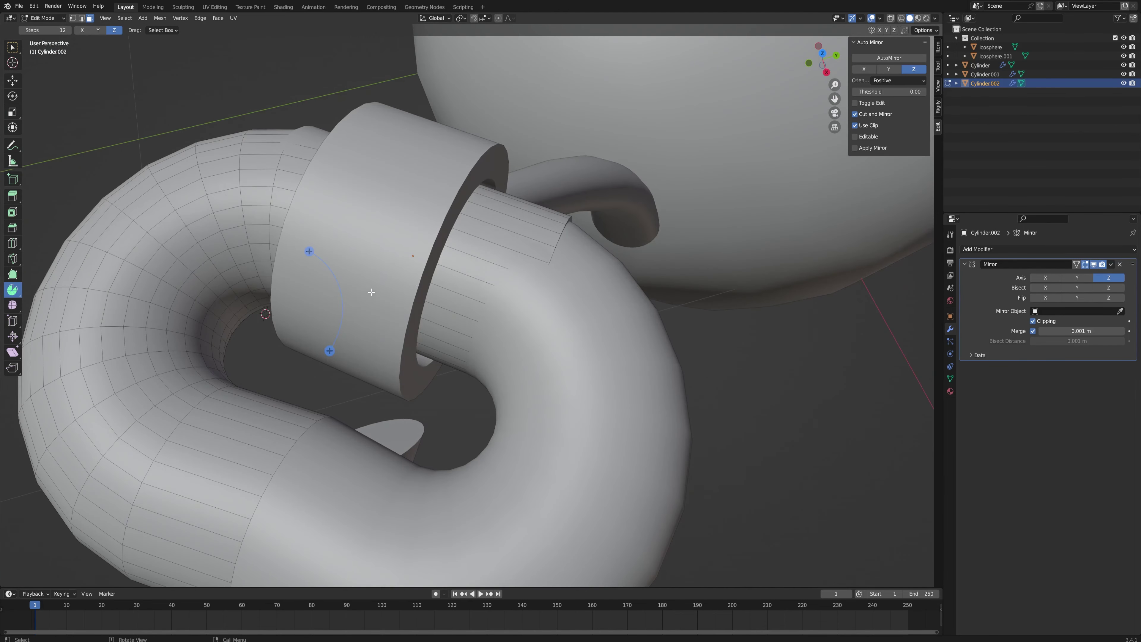
key(g)
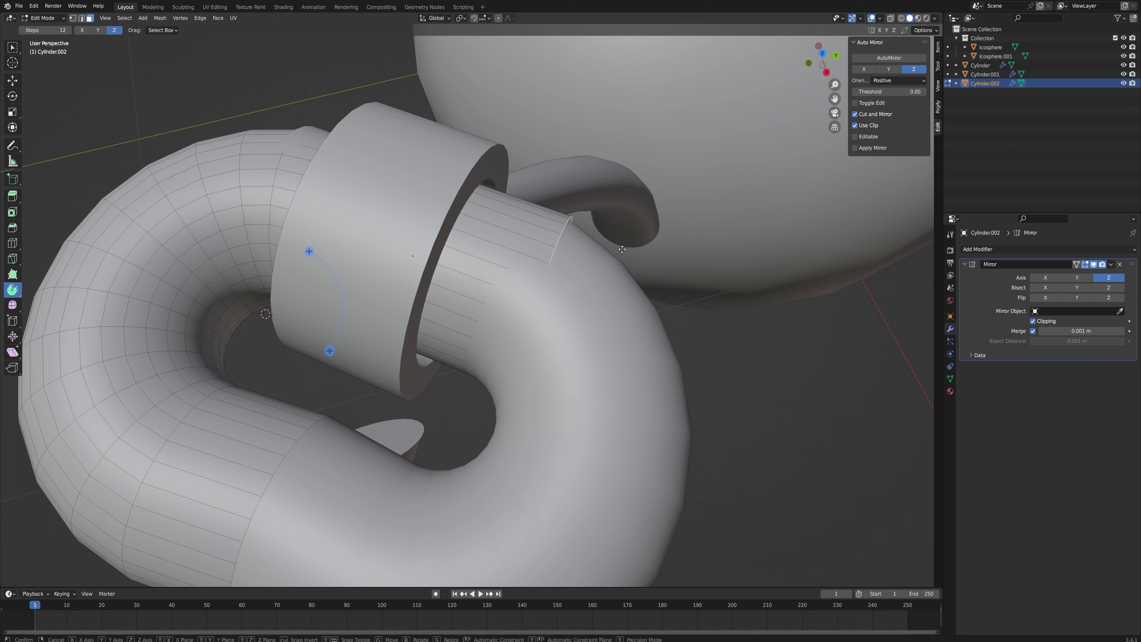
key(x)
key(y)
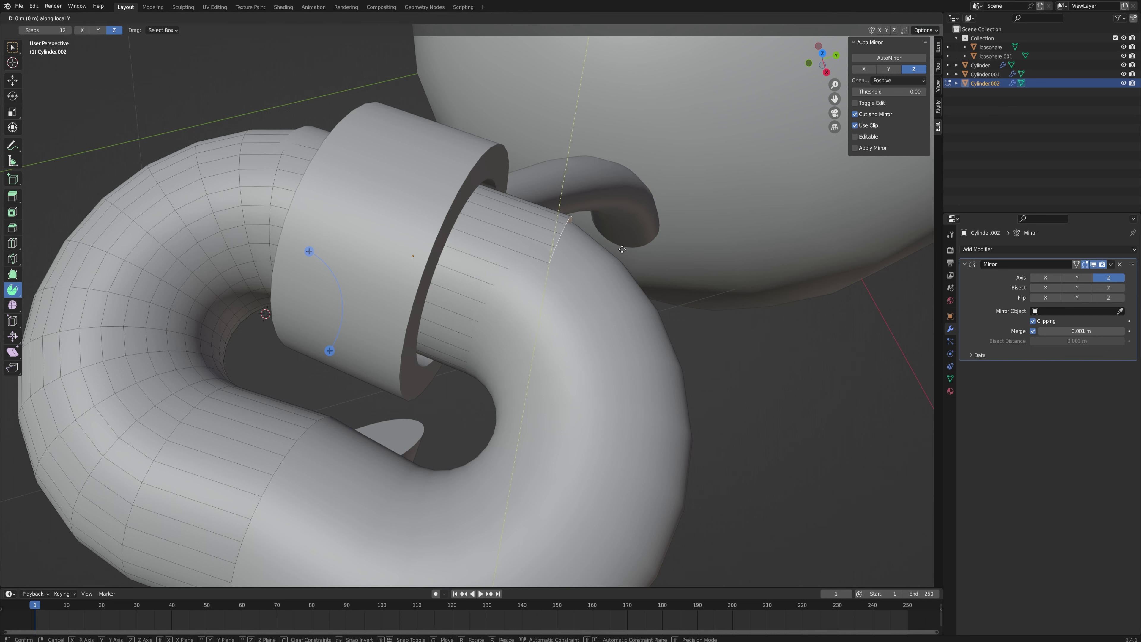
key(z)
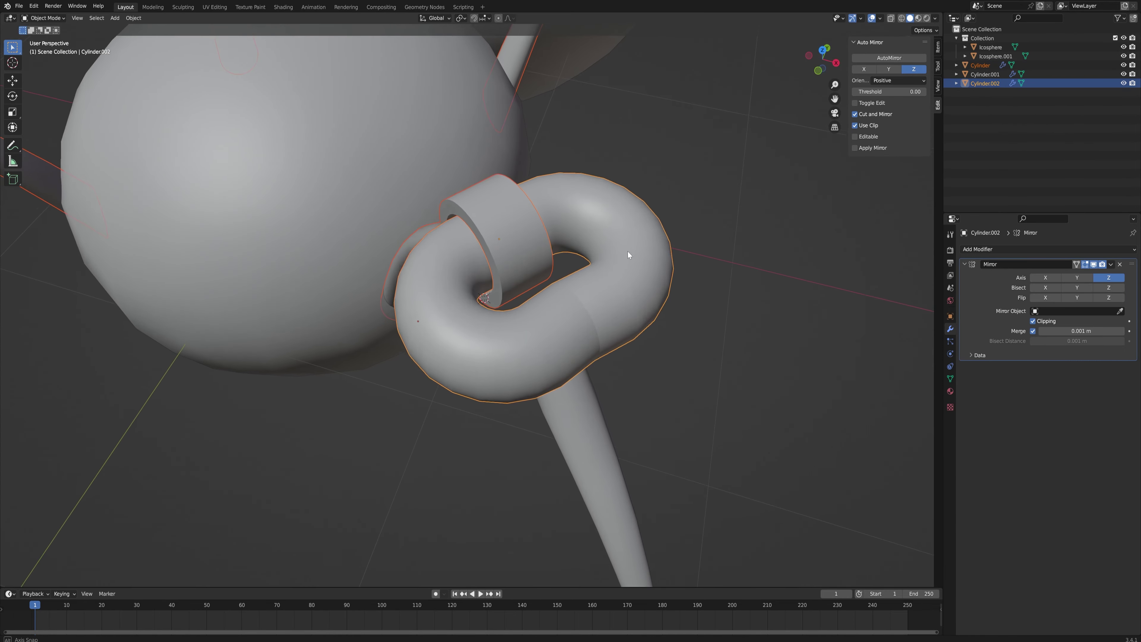
Step: Move the edge loop at the link's mirror seam about 0.008 m along X
middle_drag(628, 255, 634, 219)
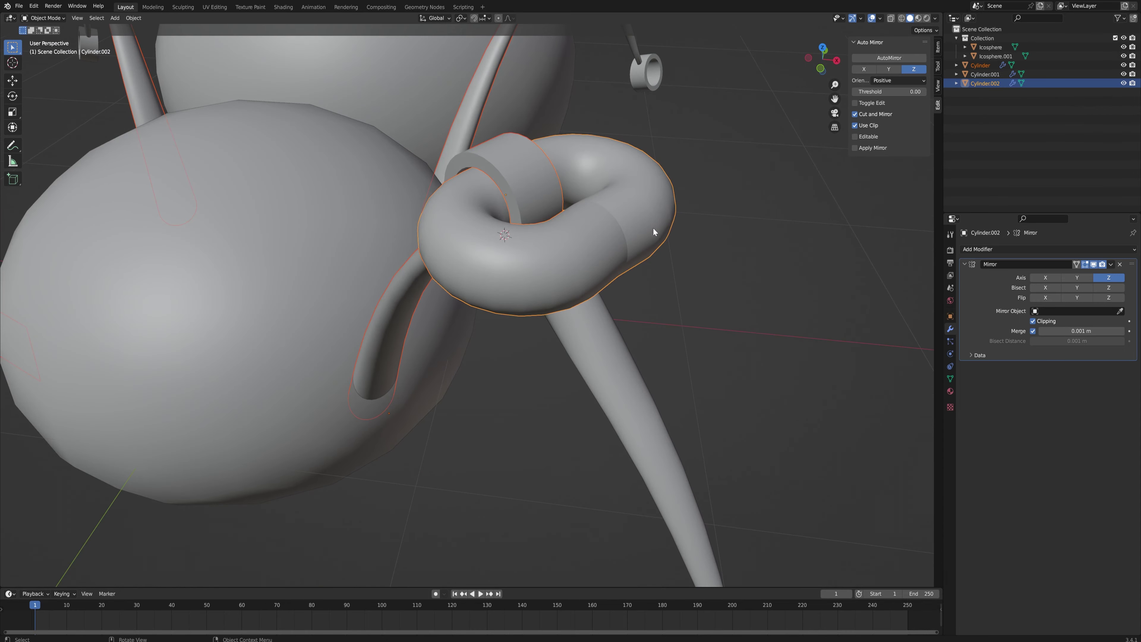
key(Tab)
middle_drag(654, 216, 604, 313)
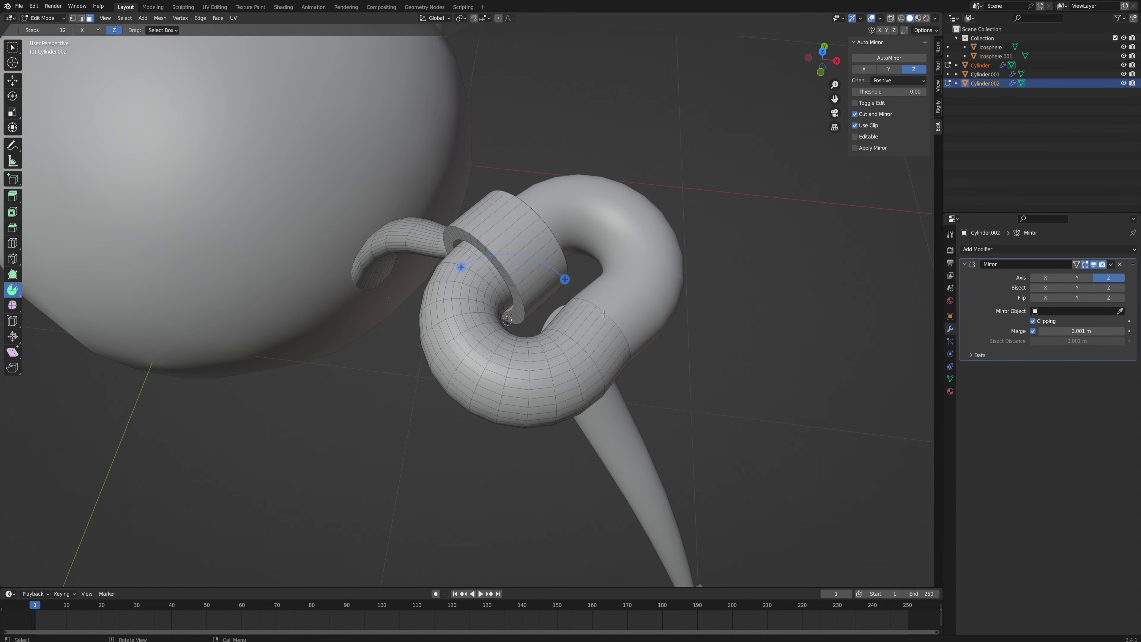
key(g)
click(665, 327)
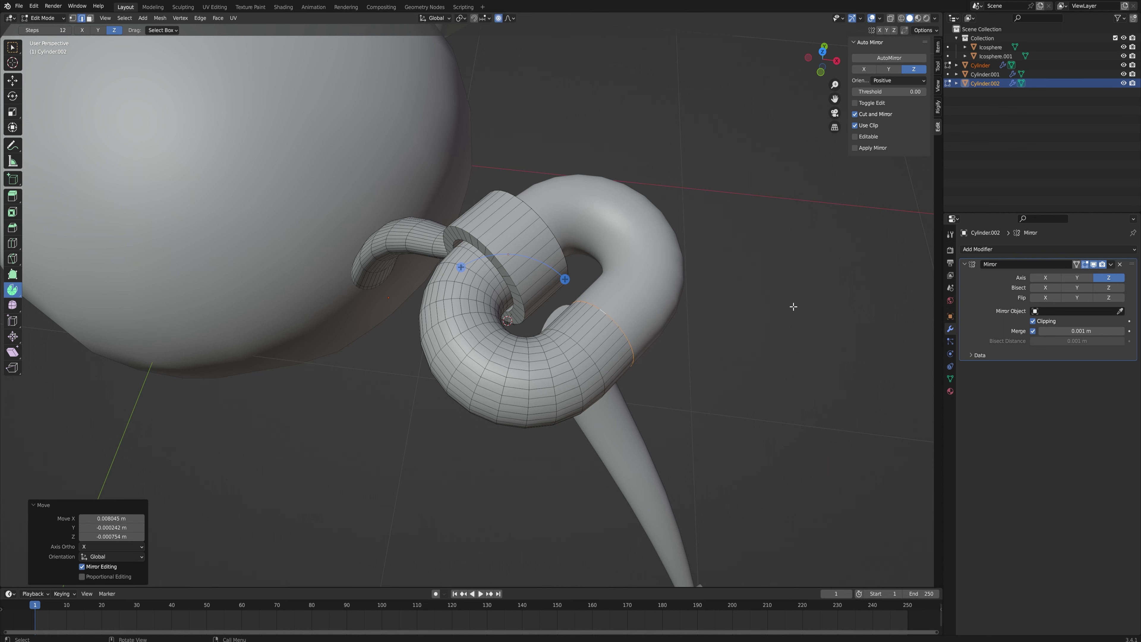
Step: Try scaling the link's seam loop down with smooth proportional editing
key(s)
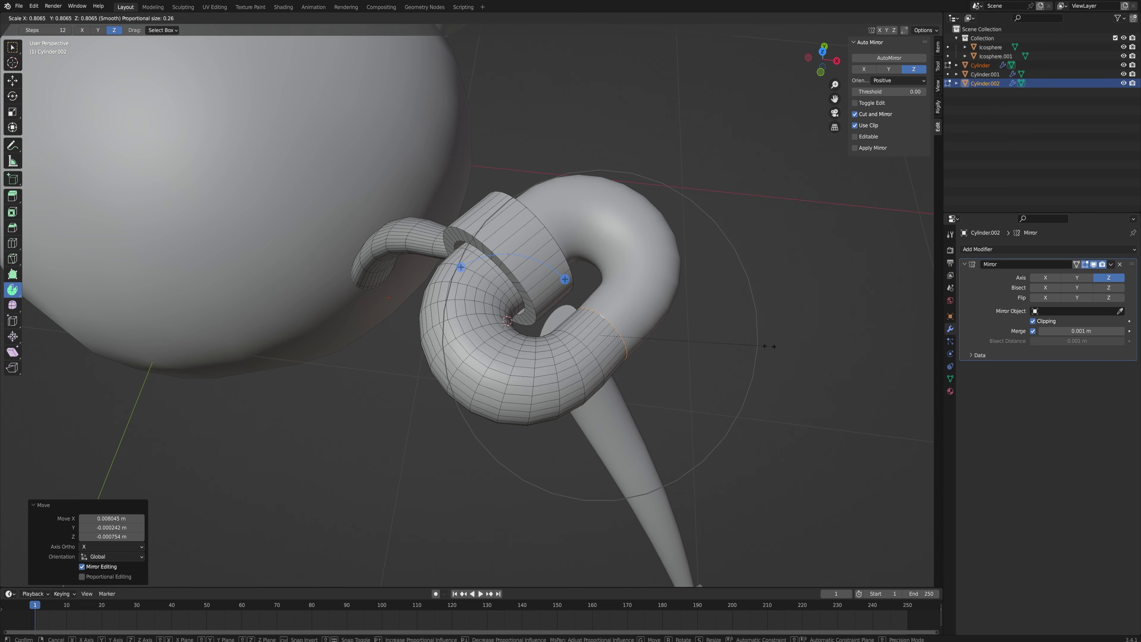
scroll(764, 343, down, 2)
scroll(727, 325, up, 2)
click(726, 326)
Step: Limit proportional editing to connected geometry and scale down the seam loop to narrow the link's middle
click(510, 19)
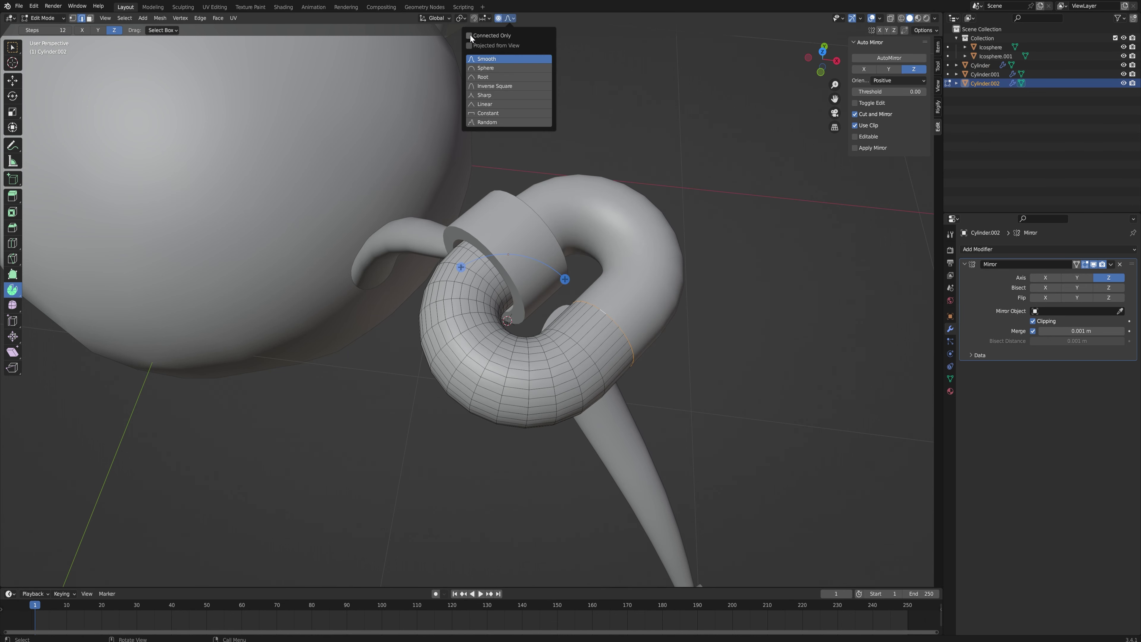
click(471, 36)
middle_drag(640, 213, 661, 220)
key(s)
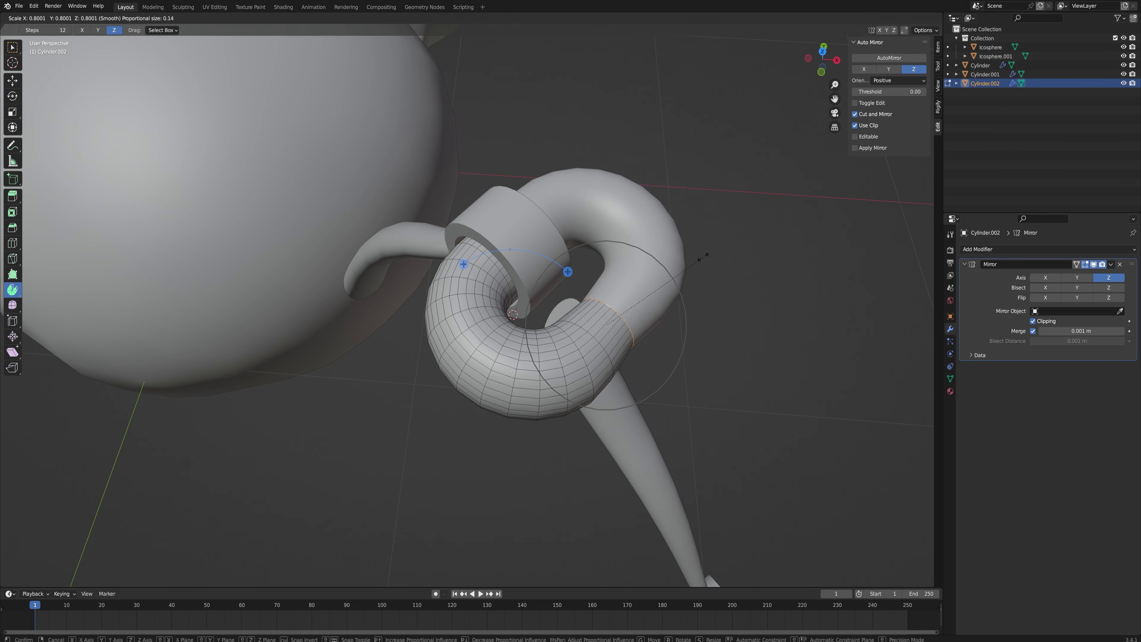
scroll(704, 245, down, 8)
scroll(699, 247, up, 5)
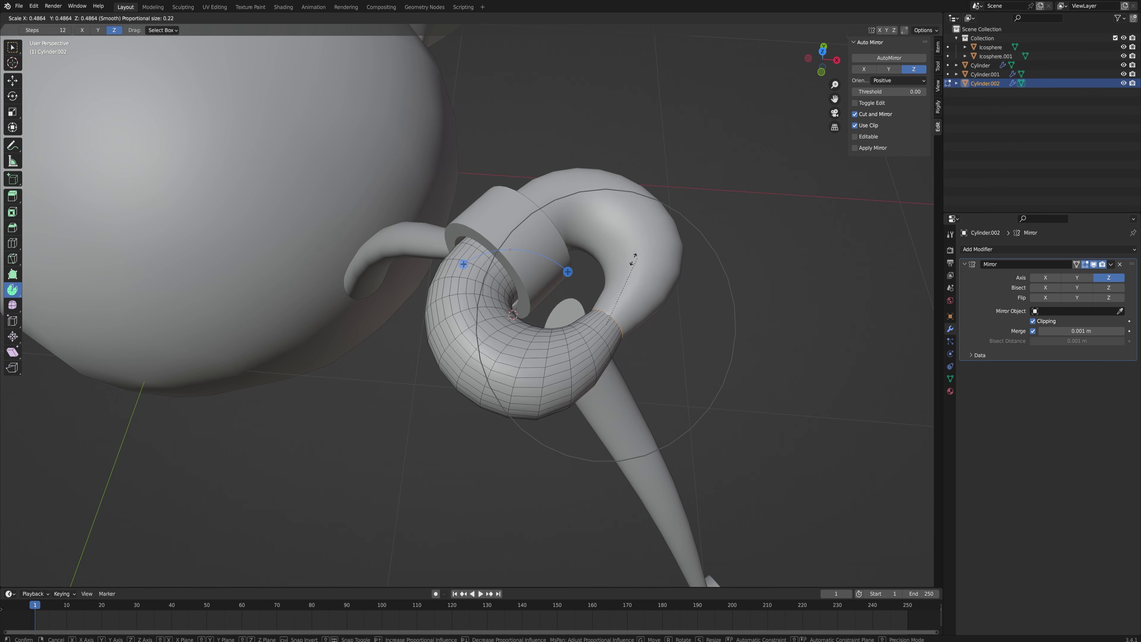
scroll(552, 270, down, 2)
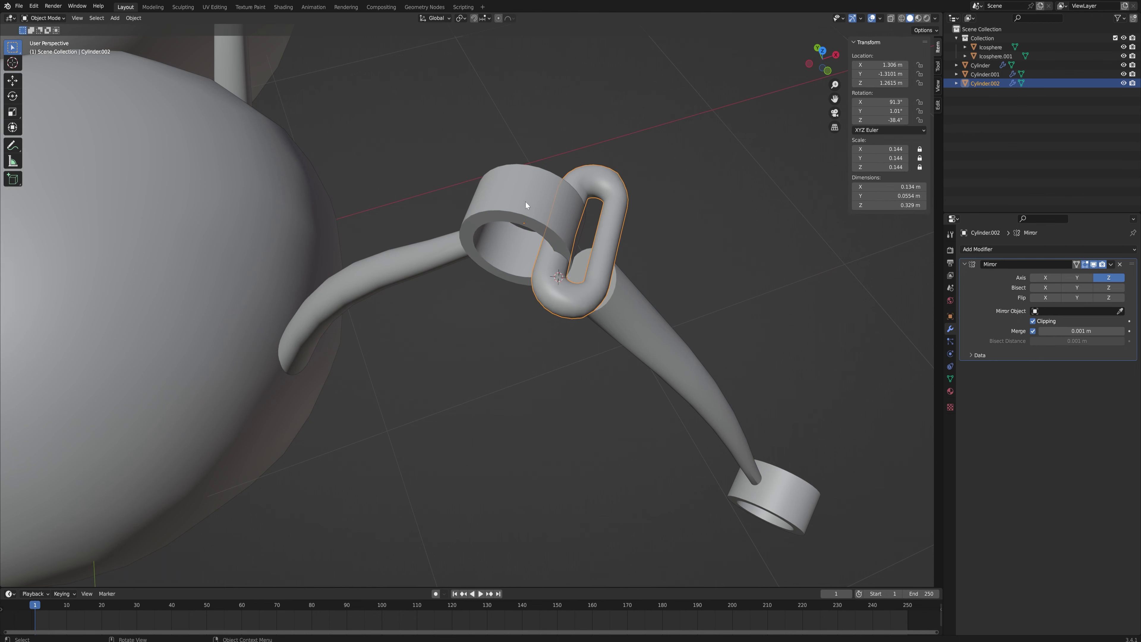
Step: Select all the linked geometry of the ring on the upper leg segment and scale it to 0.583
click(525, 202)
key(Tab)
click(538, 209)
key(ctrl+l)
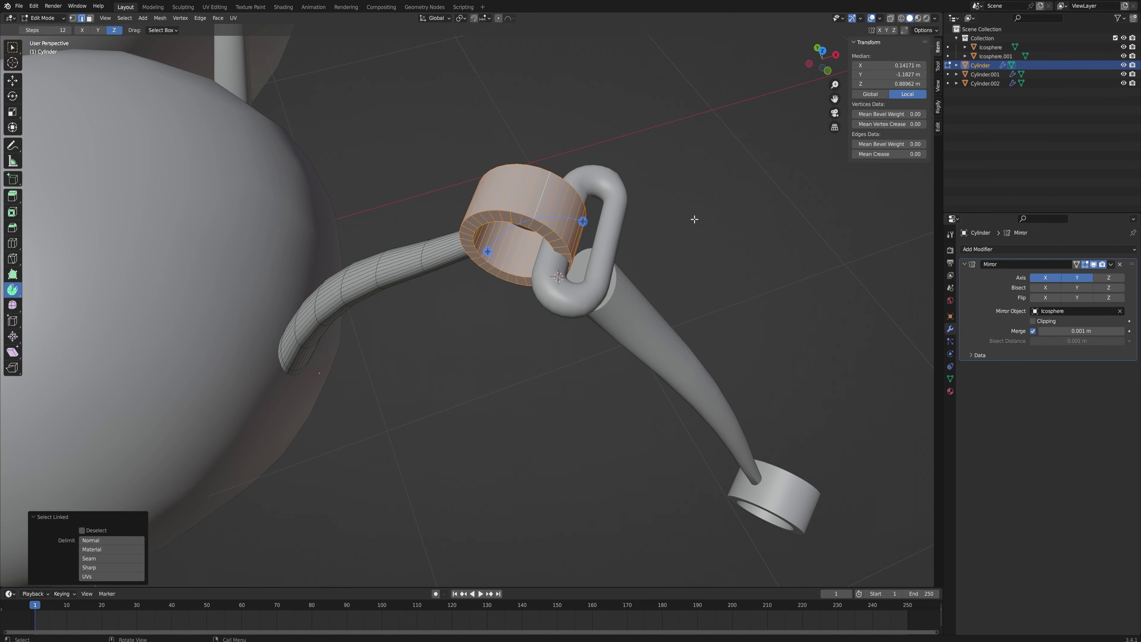
key(s)
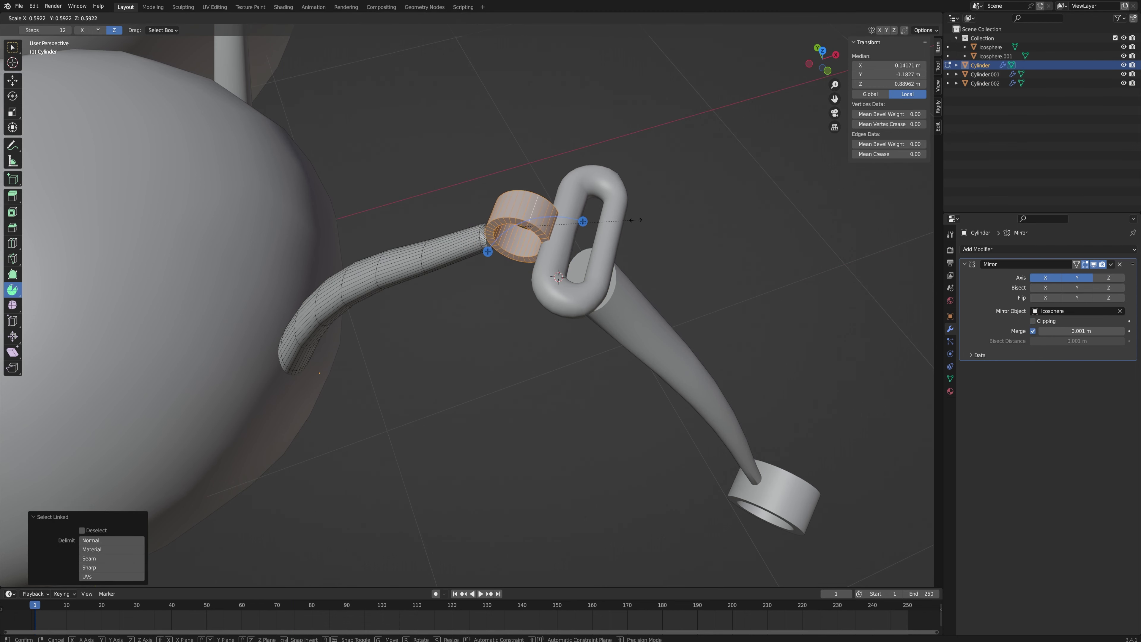
click(636, 221)
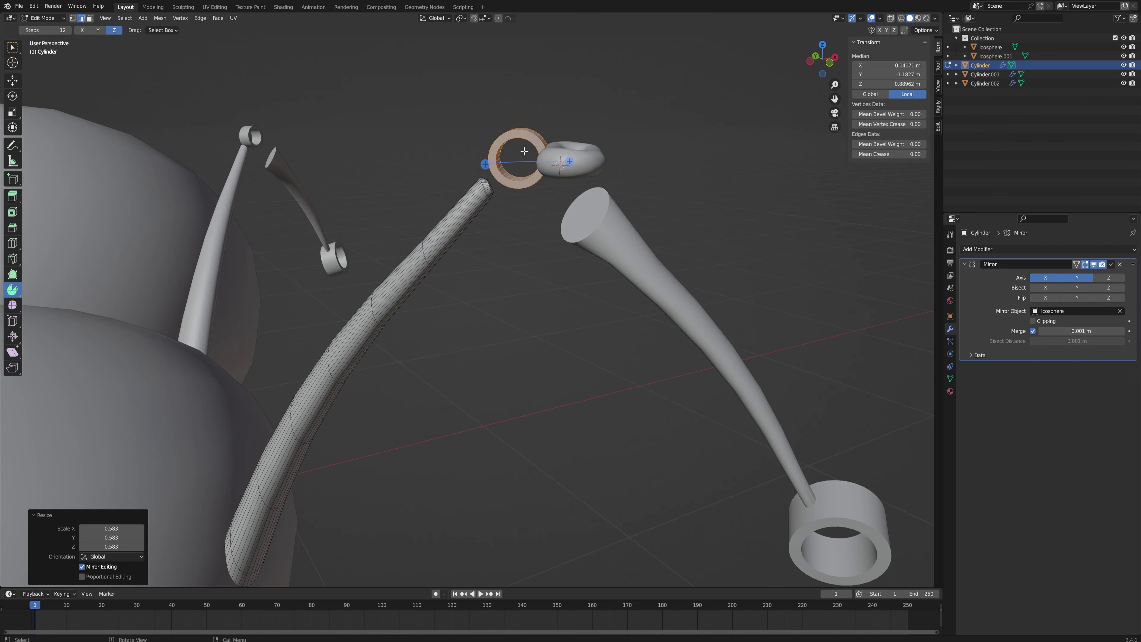
Step: Move the scaled ring down against the tip of the upper leg segment
key(g)
click(512, 165)
mouse_move(512, 164)
middle_down()
mouse_move(524, 196)
mouse_move(623, 198)
mouse_move(524, 161)
middle_up()
Step: Select the ring's outer face loop and scale it by 1.168 to thicken the ring wall
alt+click(502, 200)
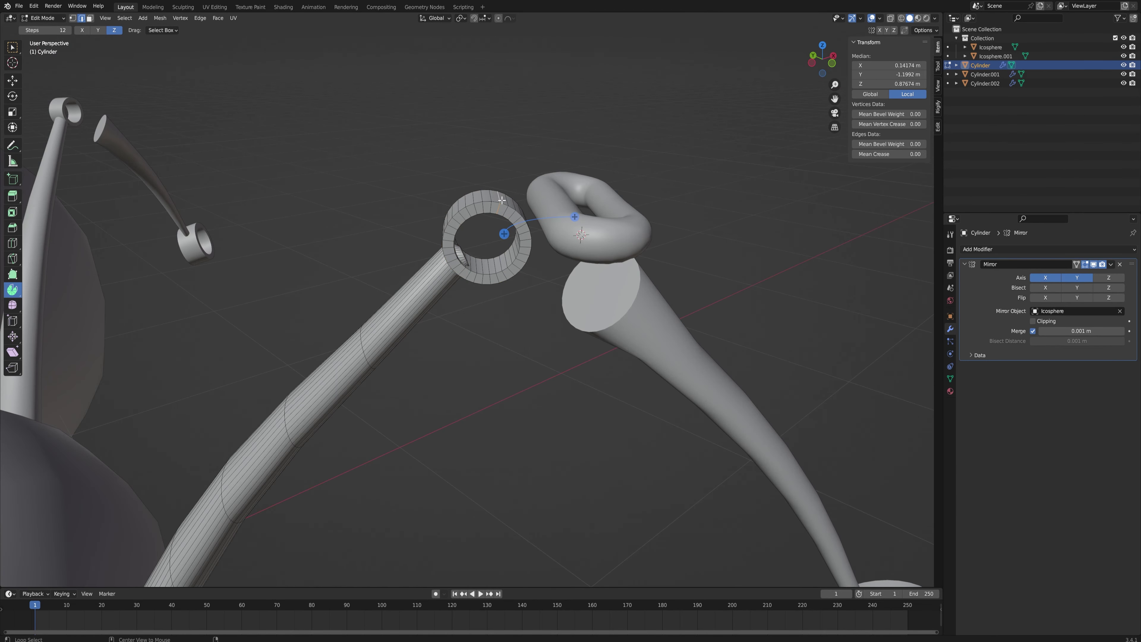
key(alt+a)
alt+click(498, 196)
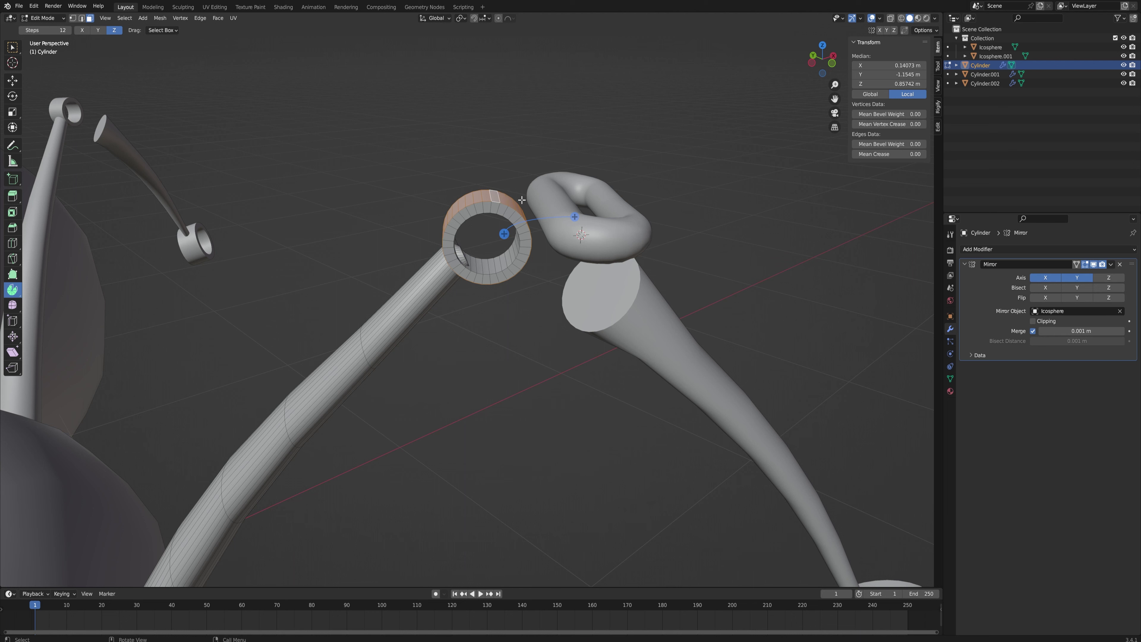
key(s)
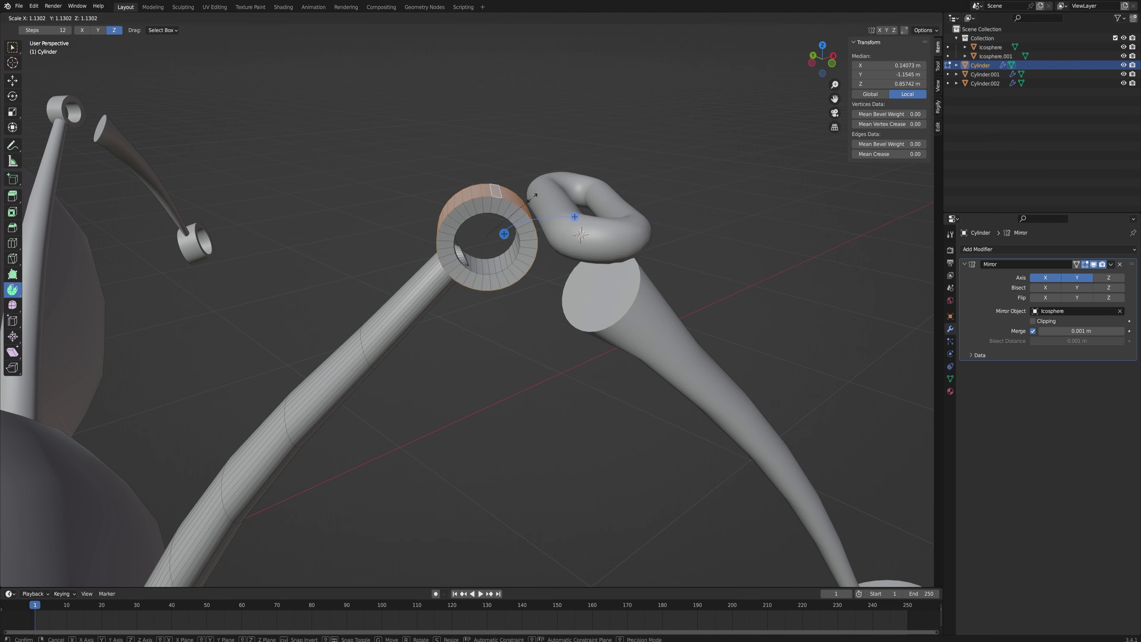
click(534, 196)
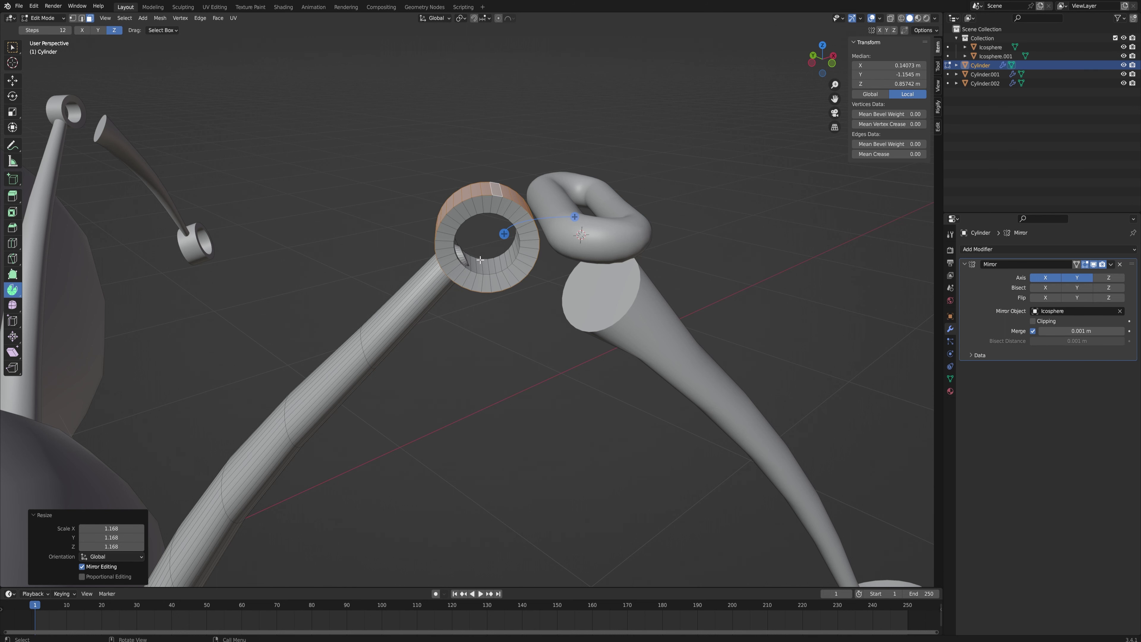
Step: Move the linked ring geometry against the tip of the upper leg segment and rotate it about the Z axis
key(l)
key(g)
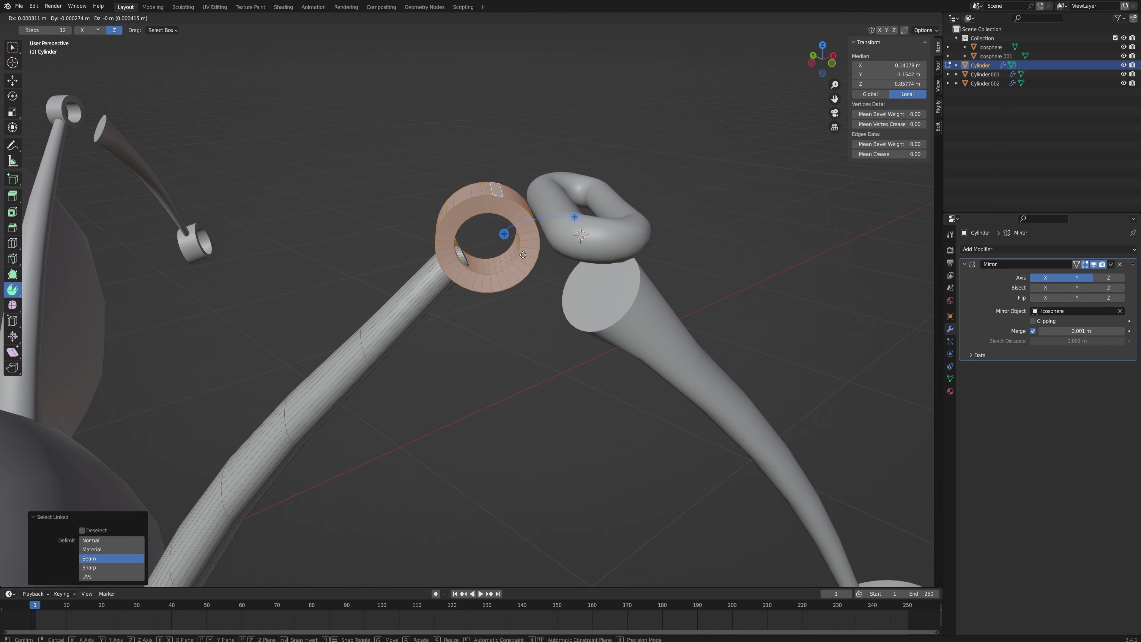
click(456, 258)
middle_drag(456, 258, 556, 274)
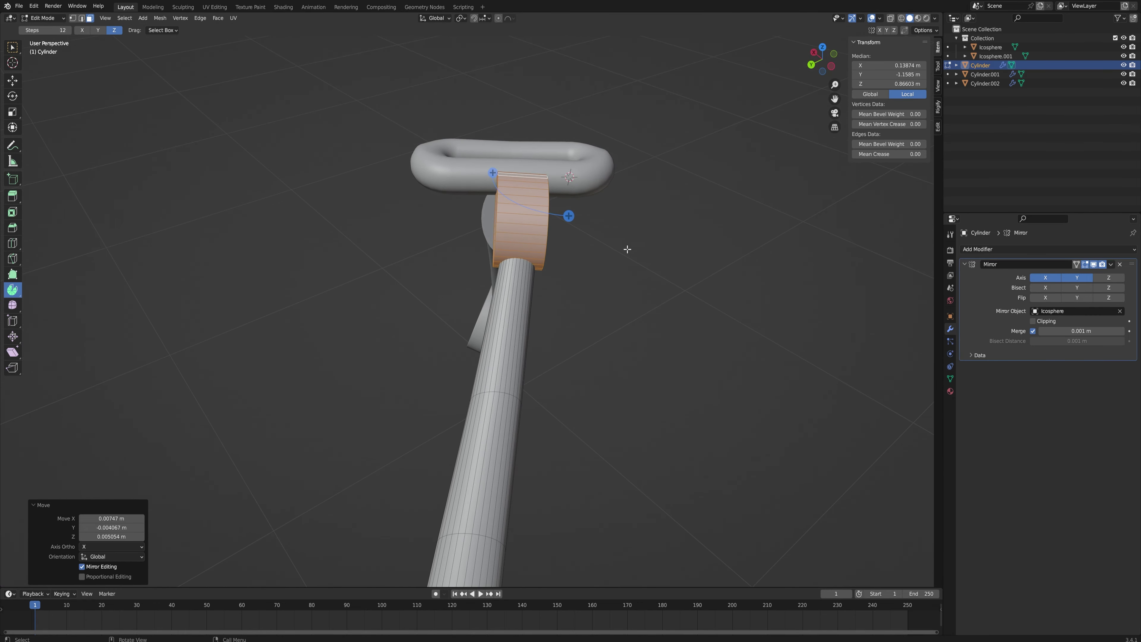
key(r)
key(z)
click(632, 259)
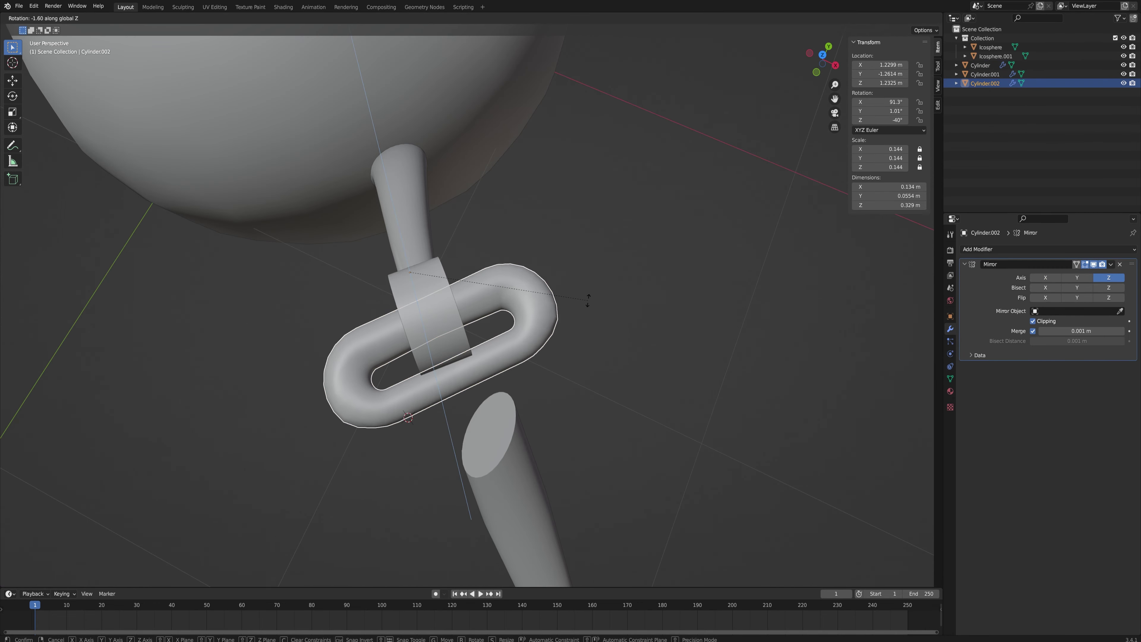
Step: Rotate the chain link about -6.29° around Z and shorten it by moving its curved end about -0.062 m along local Z
click(580, 318)
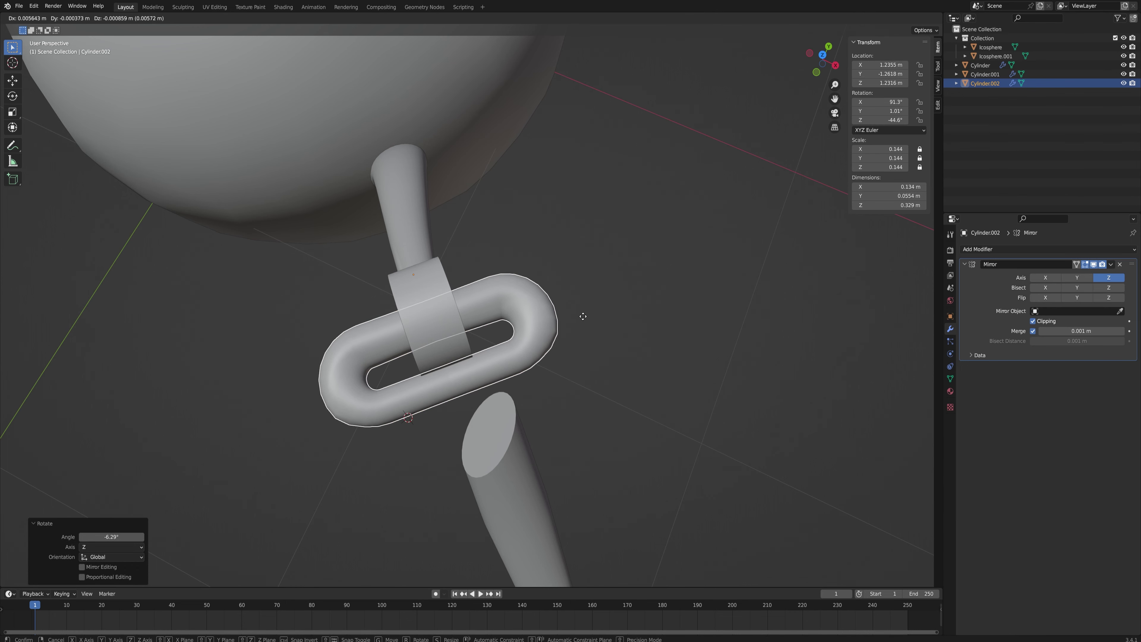
key(Tab)
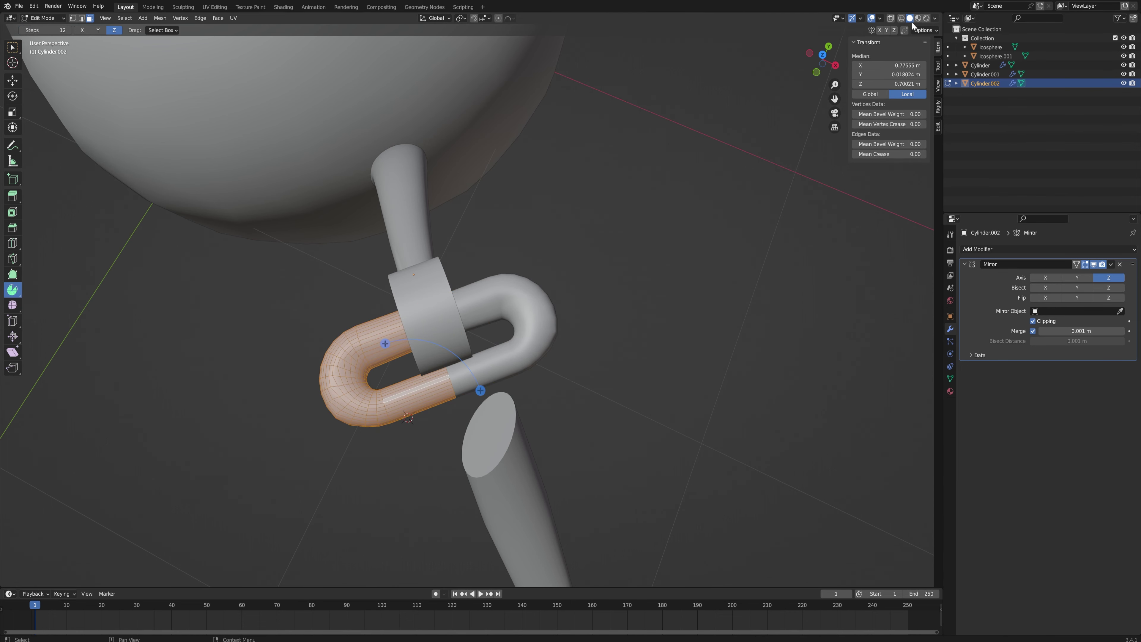
click(901, 18)
key(1)
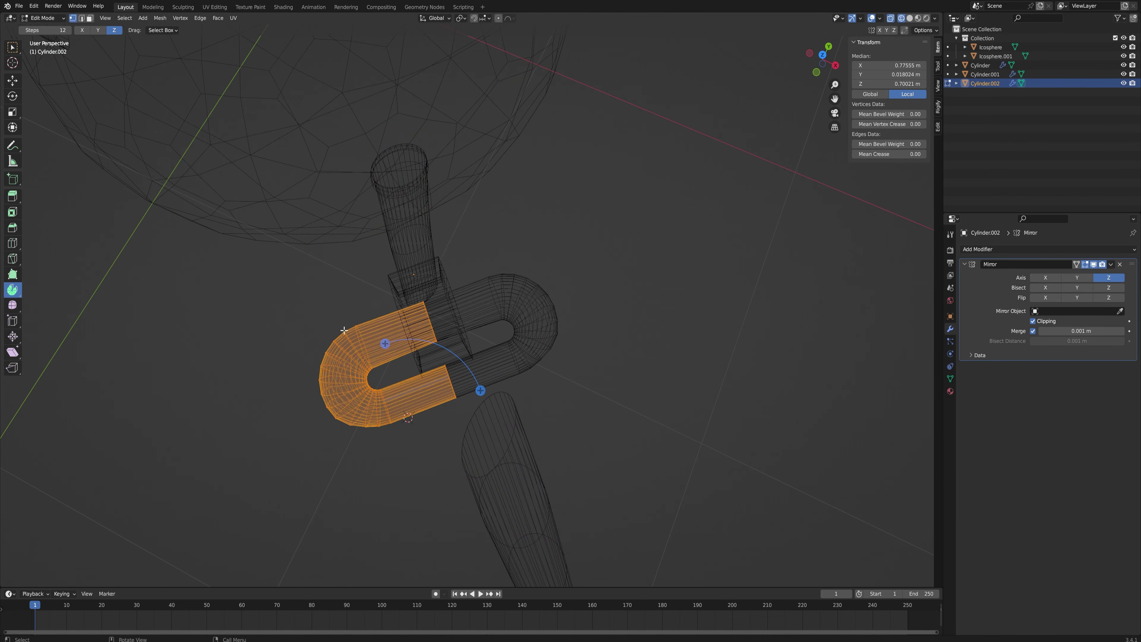
drag(255, 289, 401, 481)
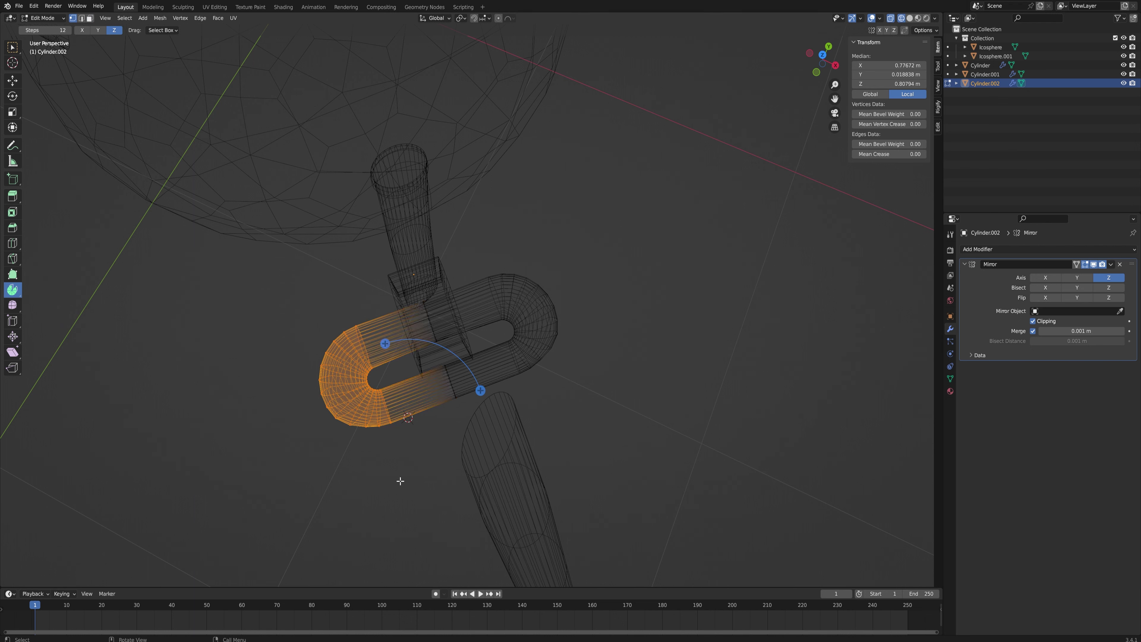
key(g)
key(z)
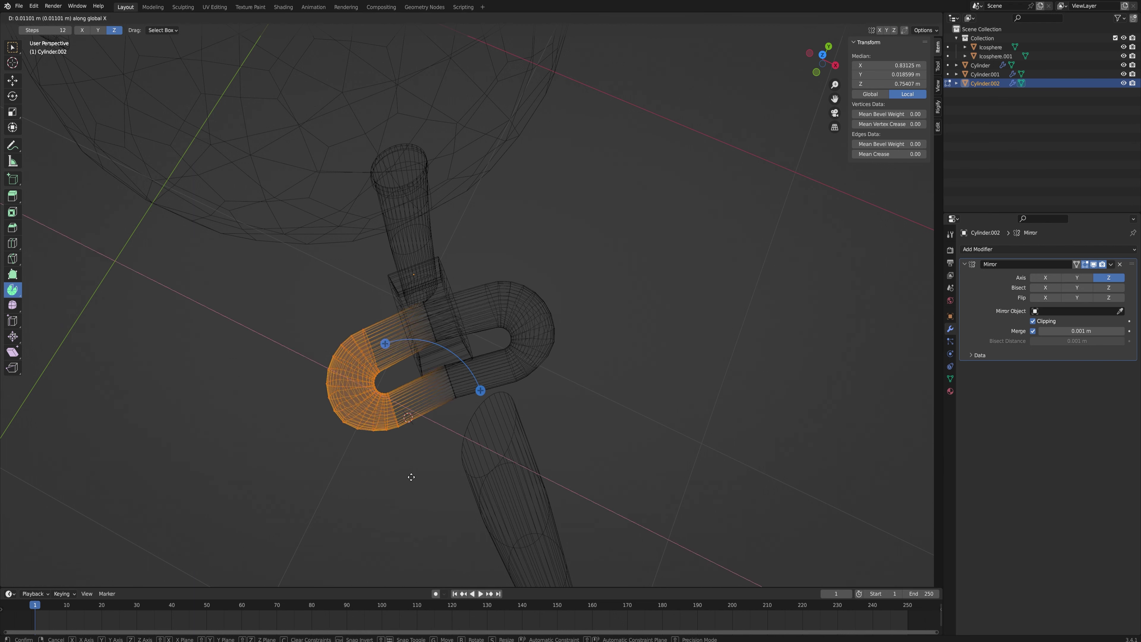
key(z)
click(447, 470)
key(shift+z)
Step: Delete the lower leg segment together with its ring
middle_drag(447, 470, 679, 295)
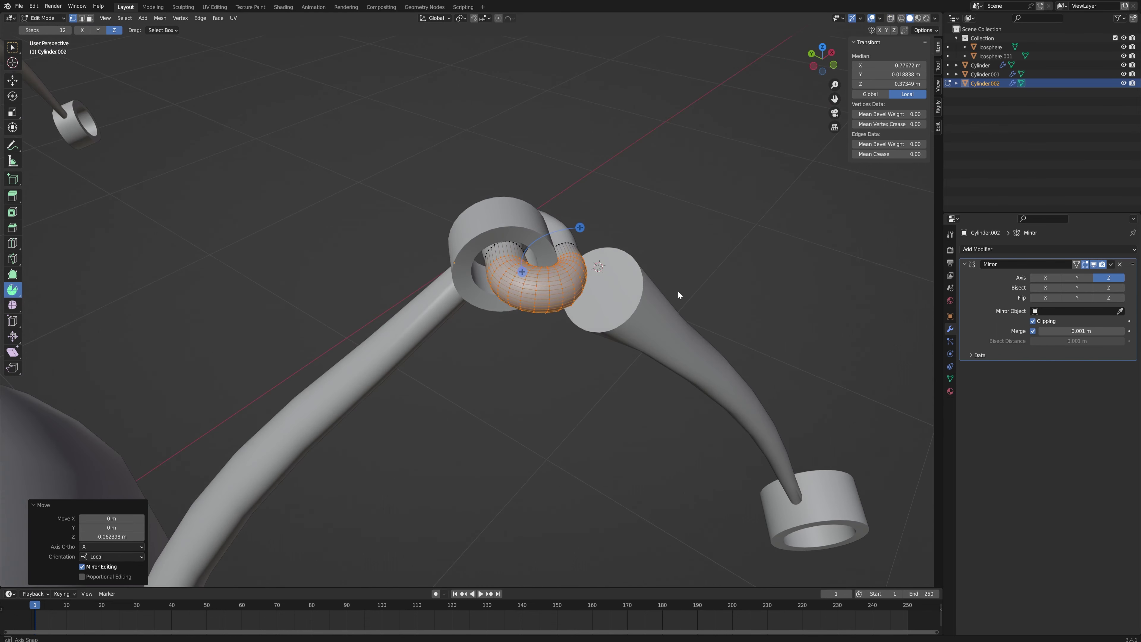
middle_drag(603, 256, 590, 277)
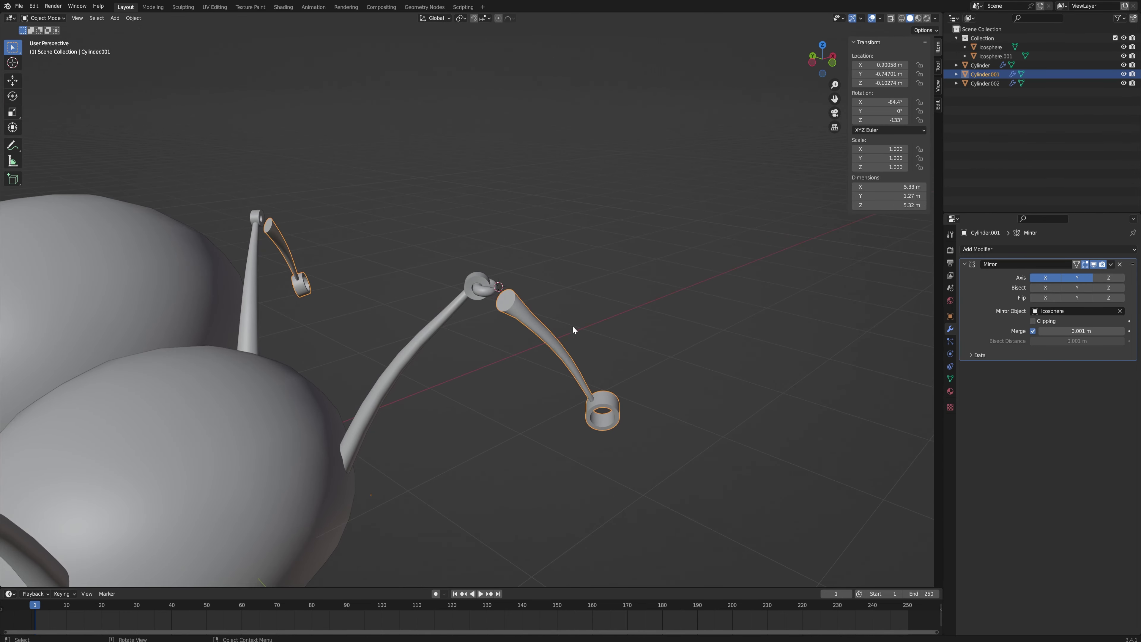
middle_drag(691, 388, 657, 382)
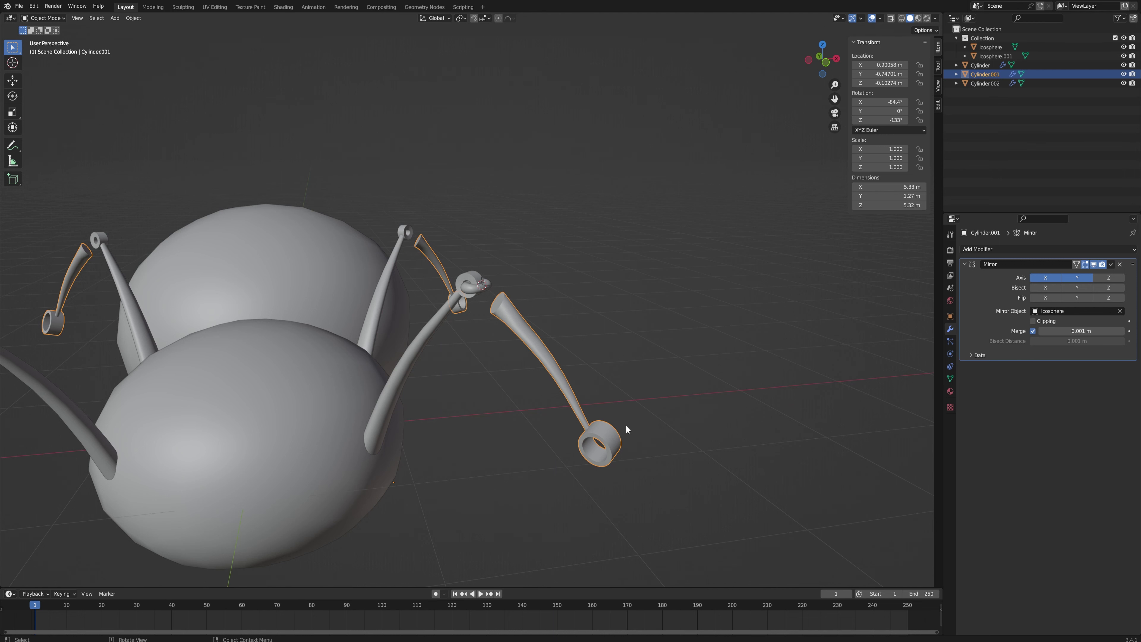
key(Delete)
Step: Duplicate the chain link and place the copy near the base of the leg segment beside the front body part
mouse_move(484, 312)
middle_down()
mouse_move(510, 331)
mouse_move(481, 300)
middle_up()
click(484, 307)
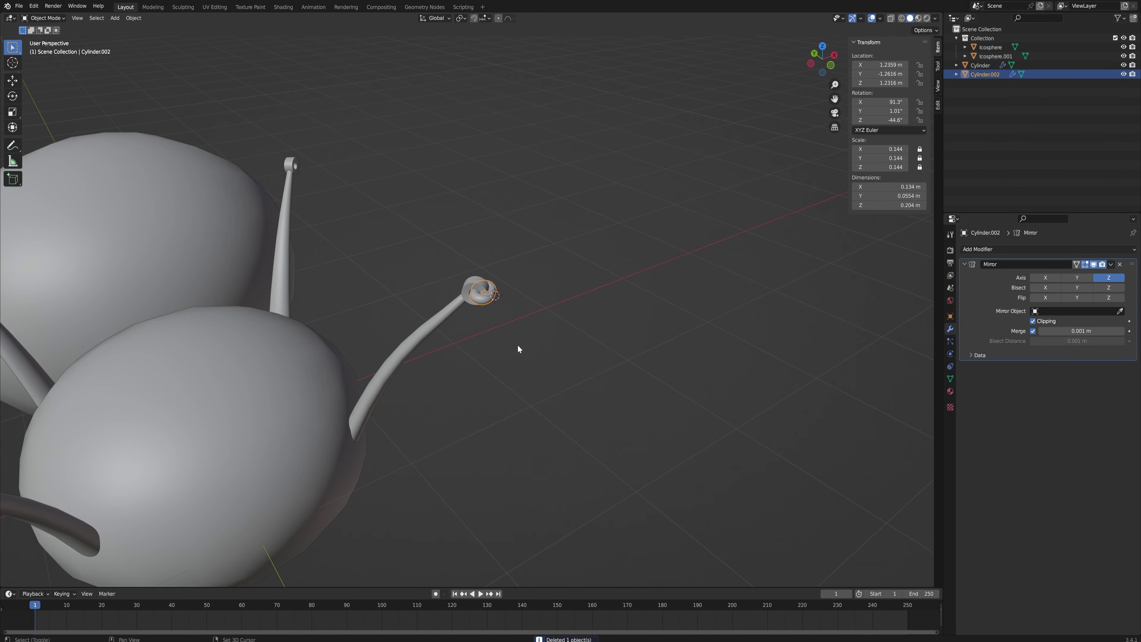
key(shift+d)
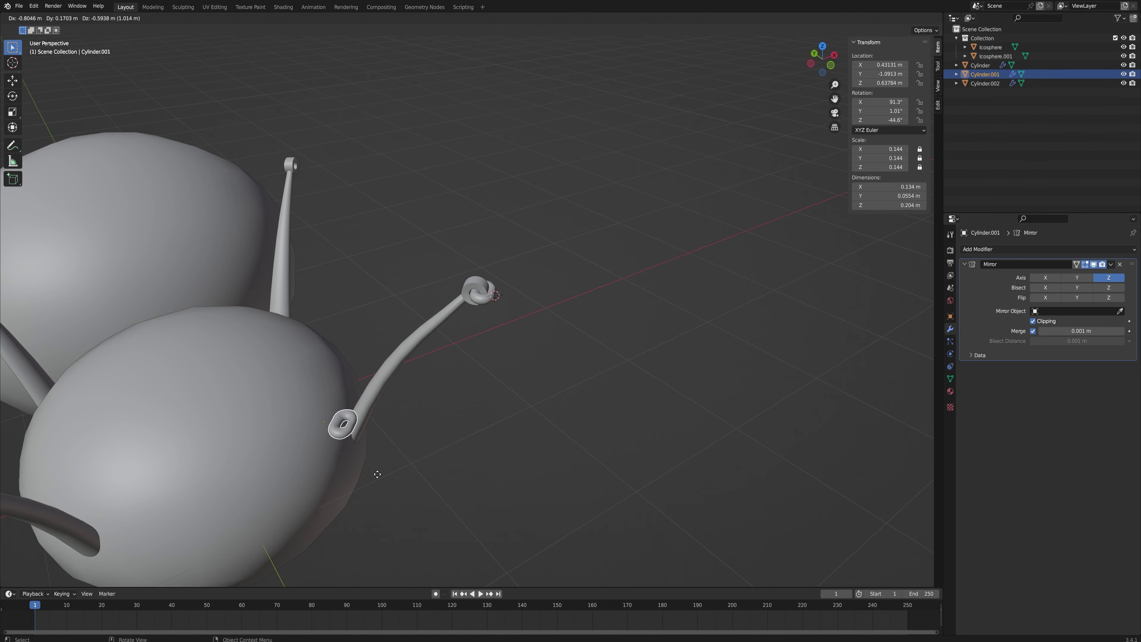
click(390, 482)
Step: Add a second Mirror modifier to the duplicated link, mirroring on X and Y with the Icosphere as mirror object
middle_drag(384, 335, 386, 398)
click(1004, 249)
click(969, 355)
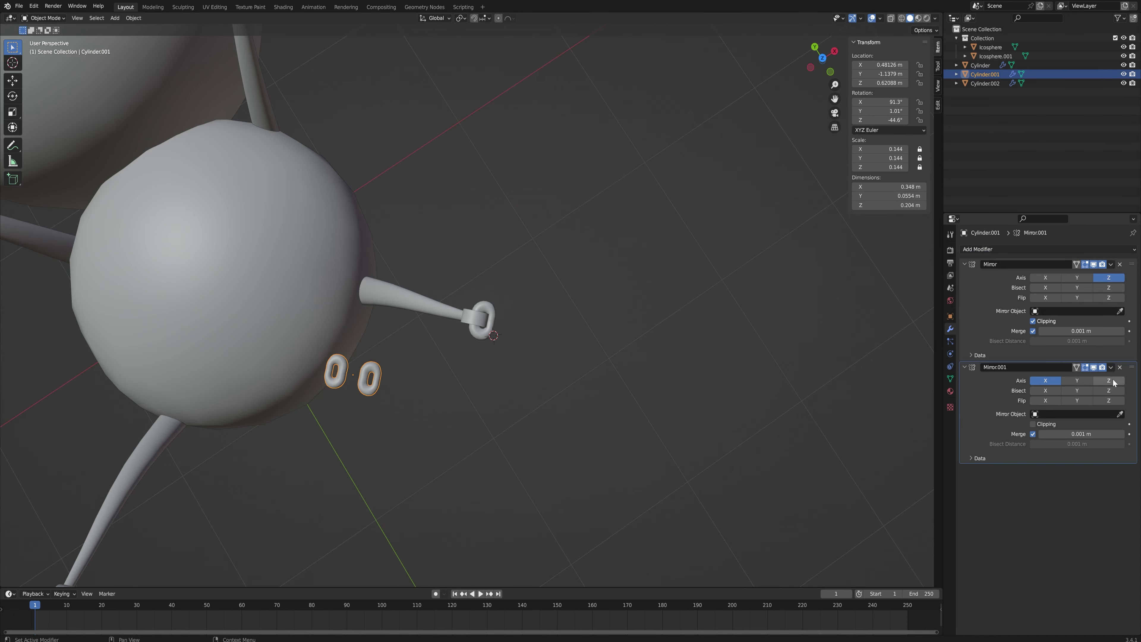
click(275, 273)
click(1077, 380)
Step: Move the duplicated link against the side of the front body part
key(g)
click(380, 331)
middle_drag(379, 329, 377, 289)
Step: Move the leg segment with its ring and tip link upward along Z and about 0.094 m along X, away from the body
key(g)
key(z)
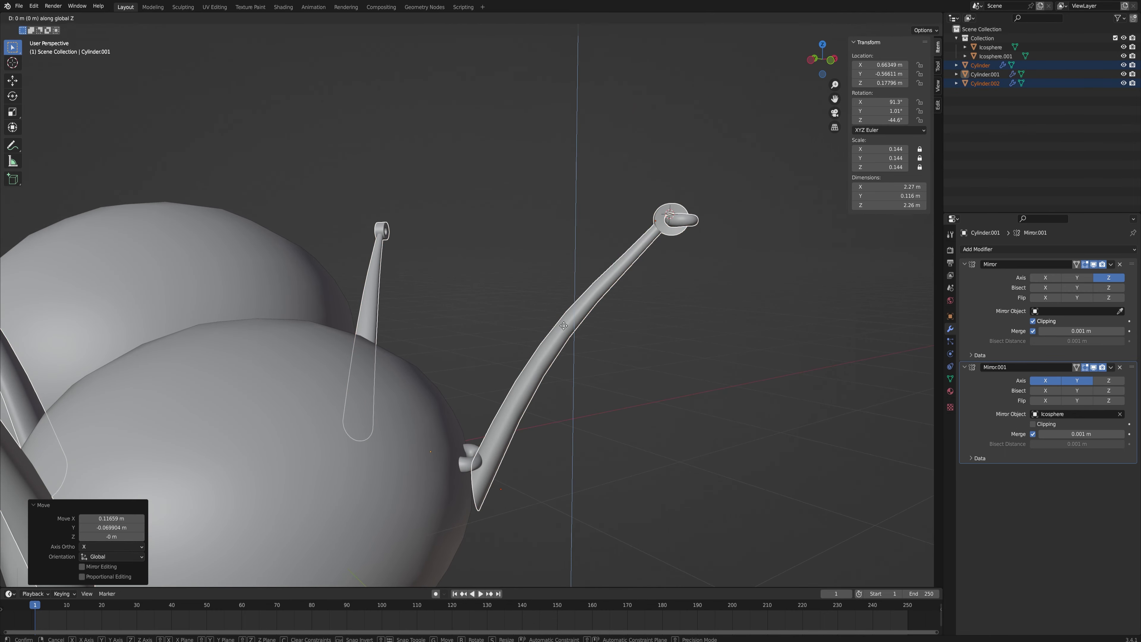
key(x)
click(580, 303)
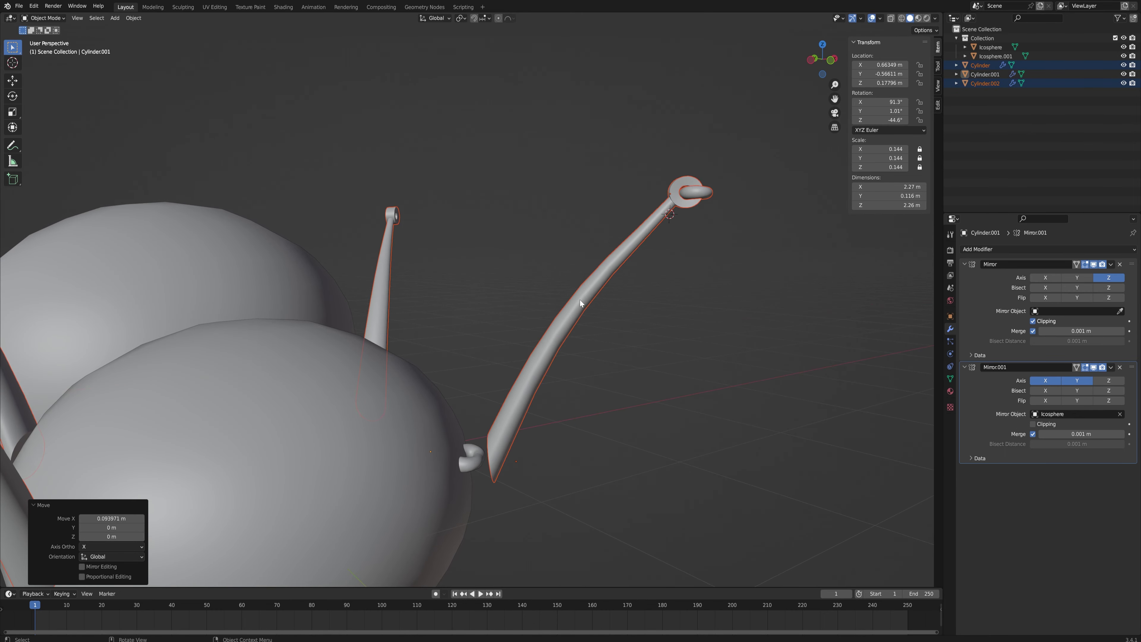
click(690, 226)
key(Tab)
key(Tab)
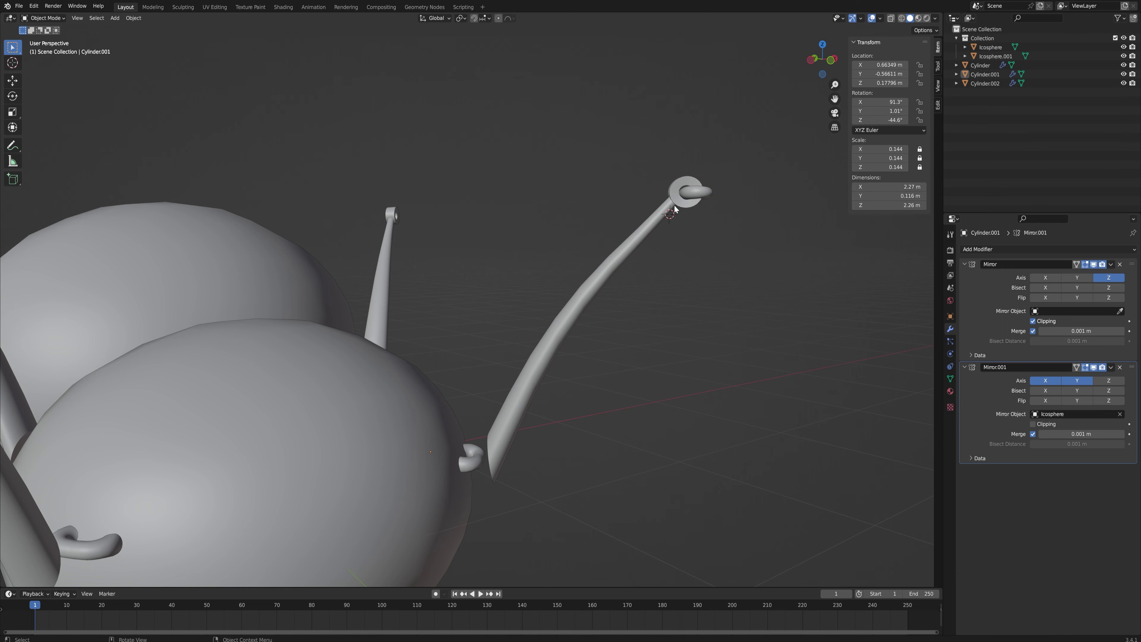
Step: Duplicate the ring at the leg's tip and place the copy through the link on the front body part
click(669, 204)
key(Tab)
key(l)
key(g)
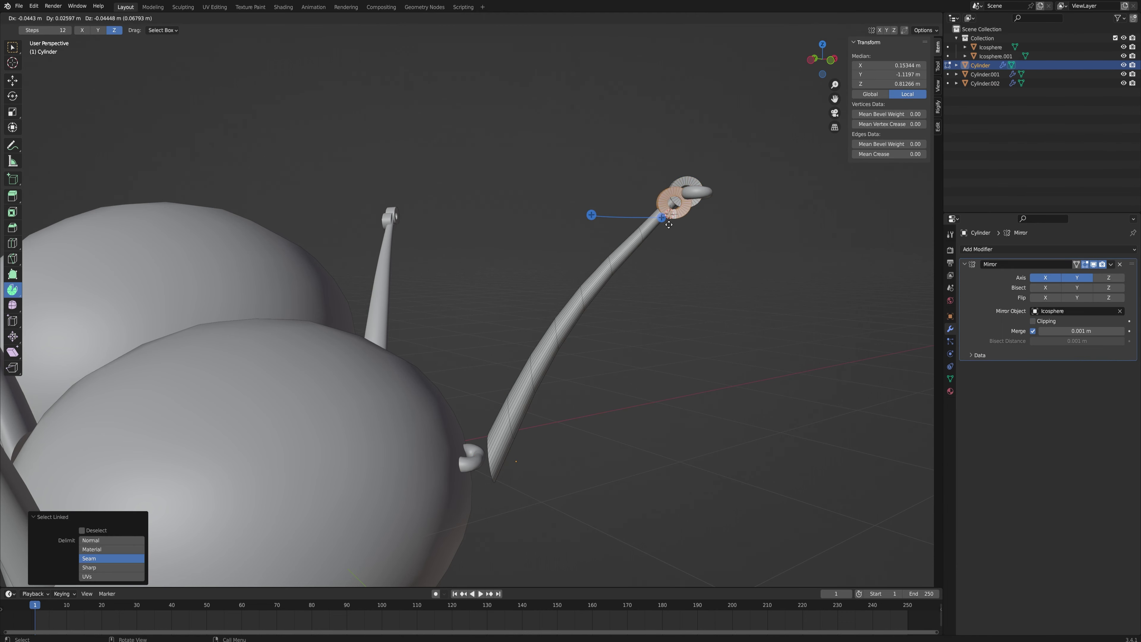
click(489, 469)
middle_drag(482, 454, 538, 388)
key(g)
key(z)
click(484, 360)
scroll(538, 389, down, 1)
scroll(542, 401, up, 1)
scroll(545, 408, up, 2)
middle_drag(544, 407, 753, 467)
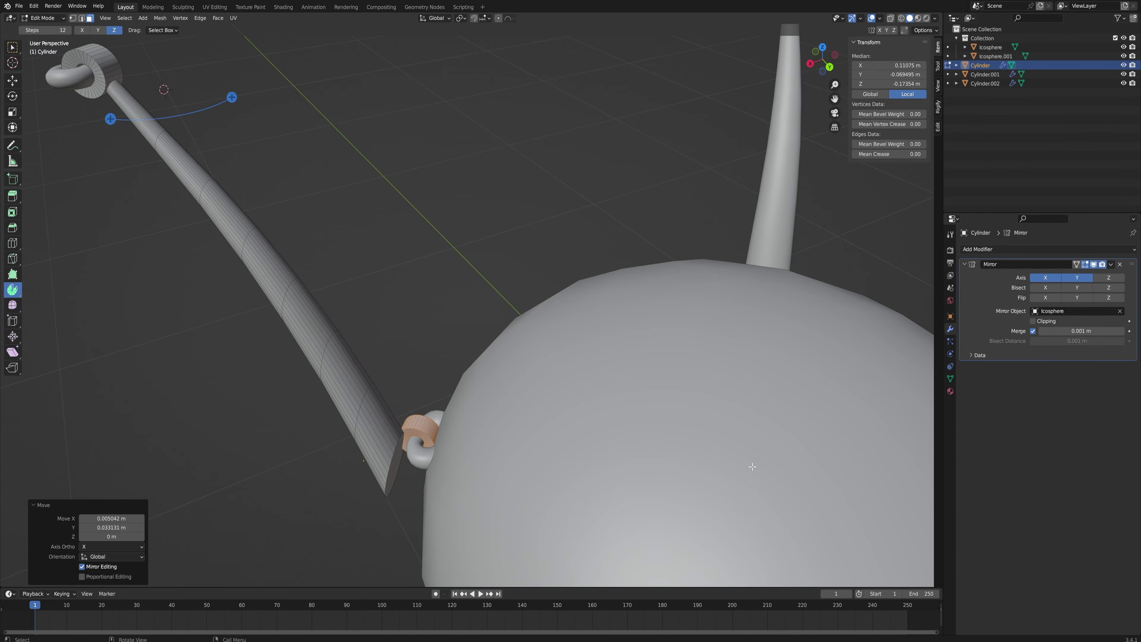
Step: Scale the end face at the leg segment's base to 0.407 and move the tapered end to meet the body ring
click(398, 459)
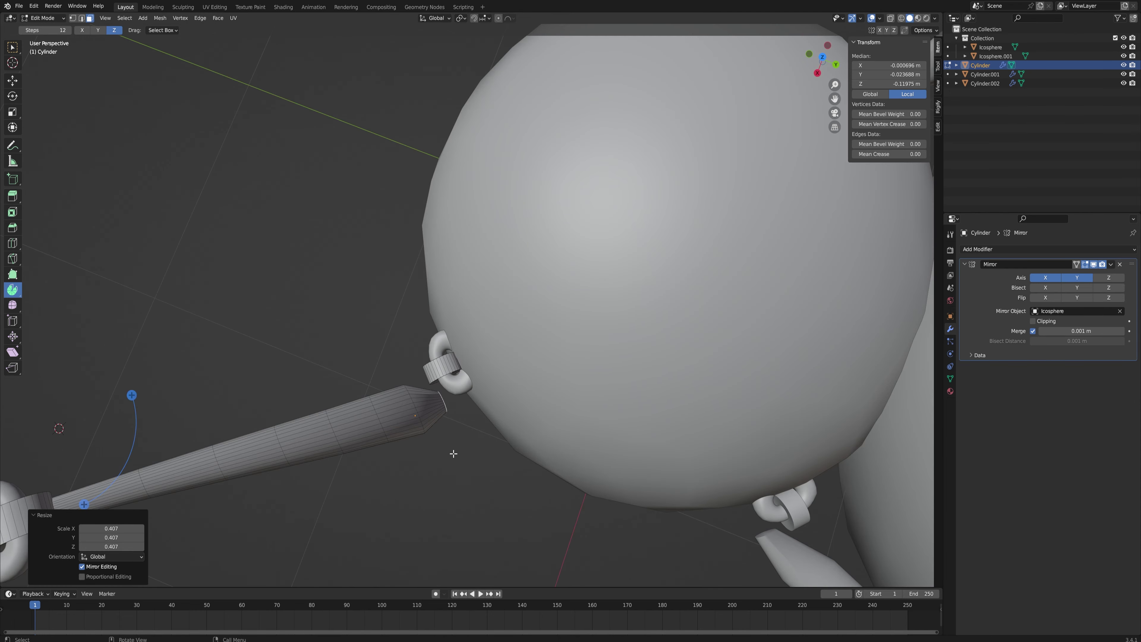
middle_drag(453, 454, 645, 439)
key(g)
key(shift+z)
click(591, 346)
key(s)
click(593, 456)
key(g)
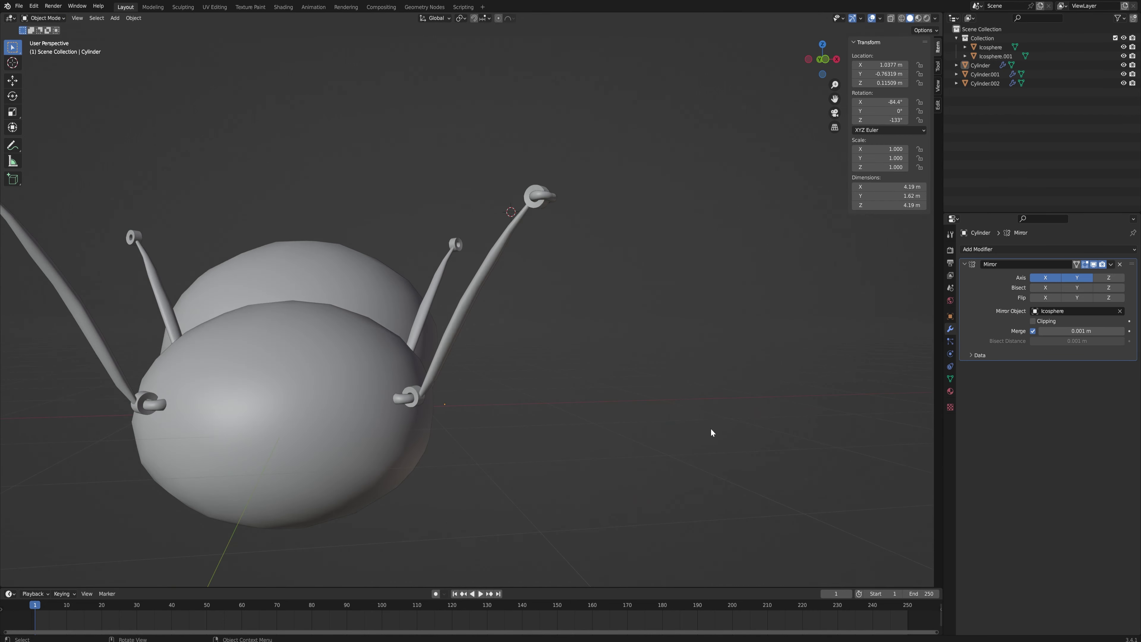
Step: Try a Subdivision Surface modifier on the mirrored leg segment and remove it again
middle_drag(522, 348, 559, 381)
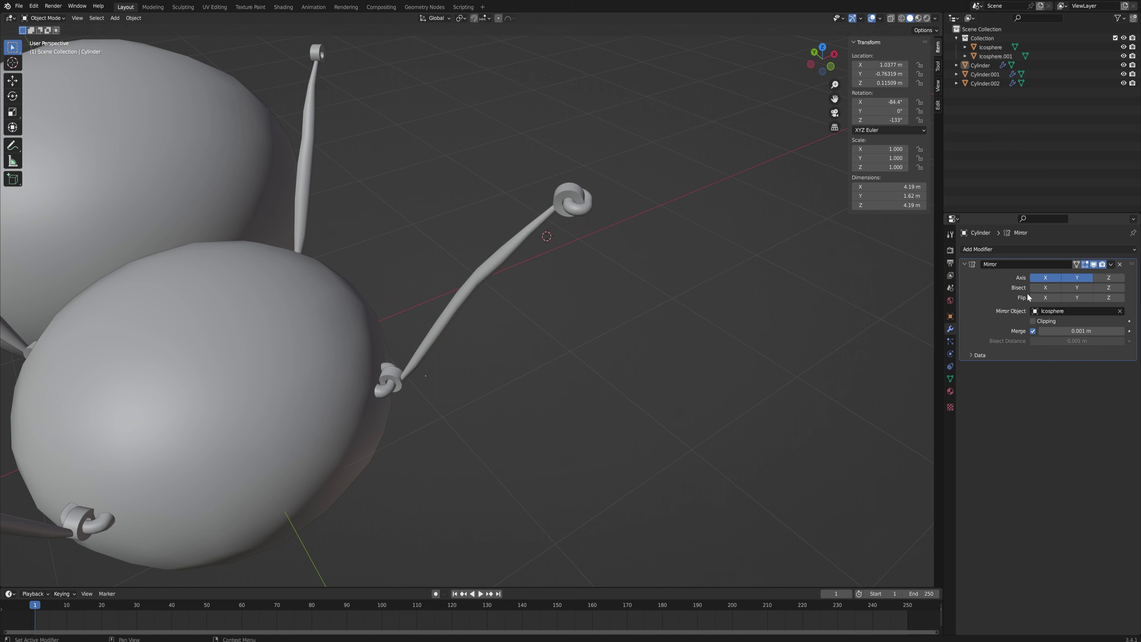
click(489, 257)
click(1037, 250)
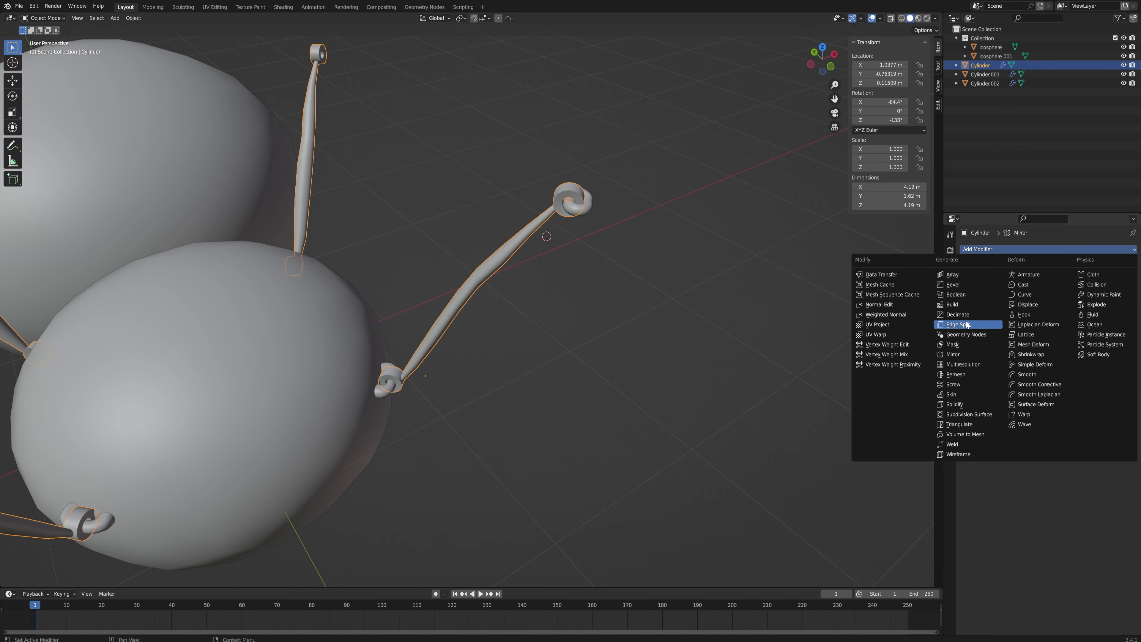
click(972, 414)
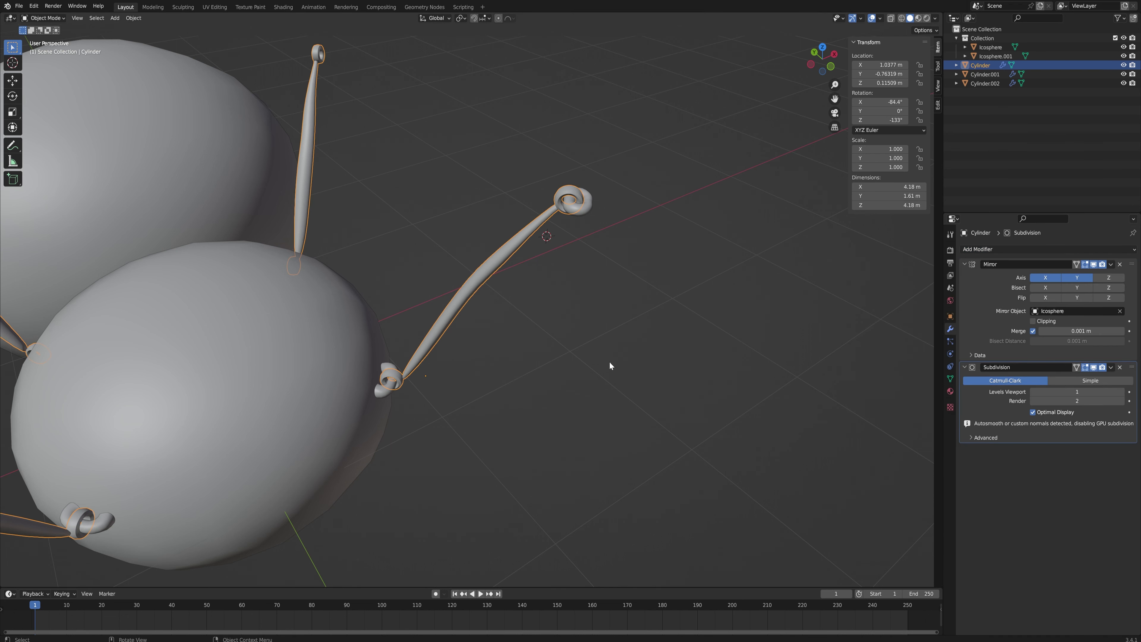
middle_drag(601, 312, 645, 217)
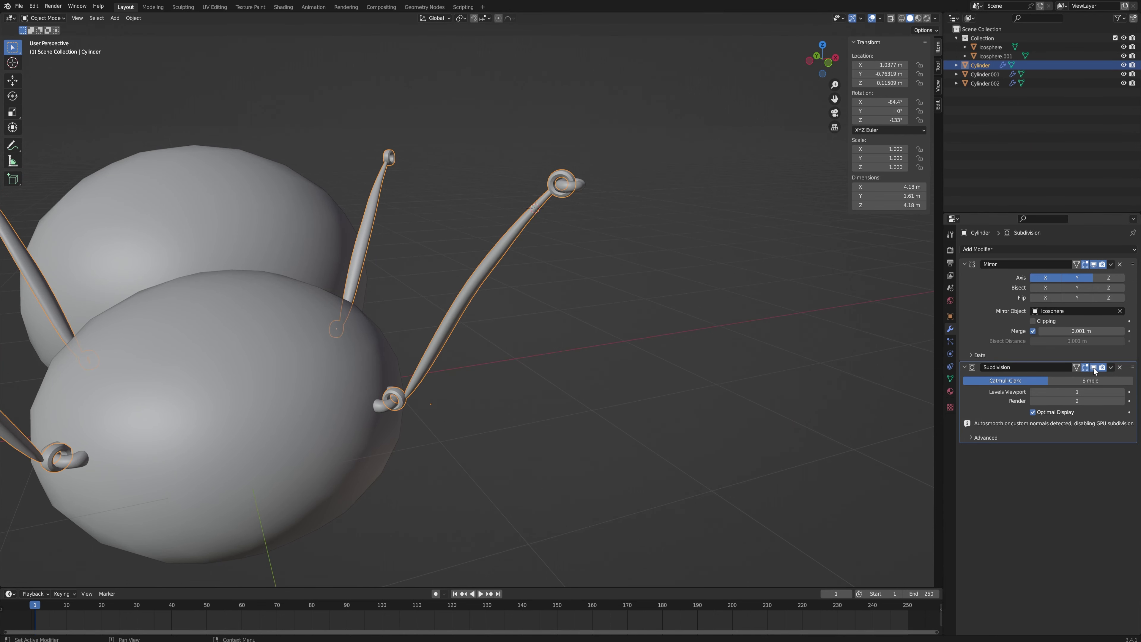
middle_drag(651, 138, 631, 190)
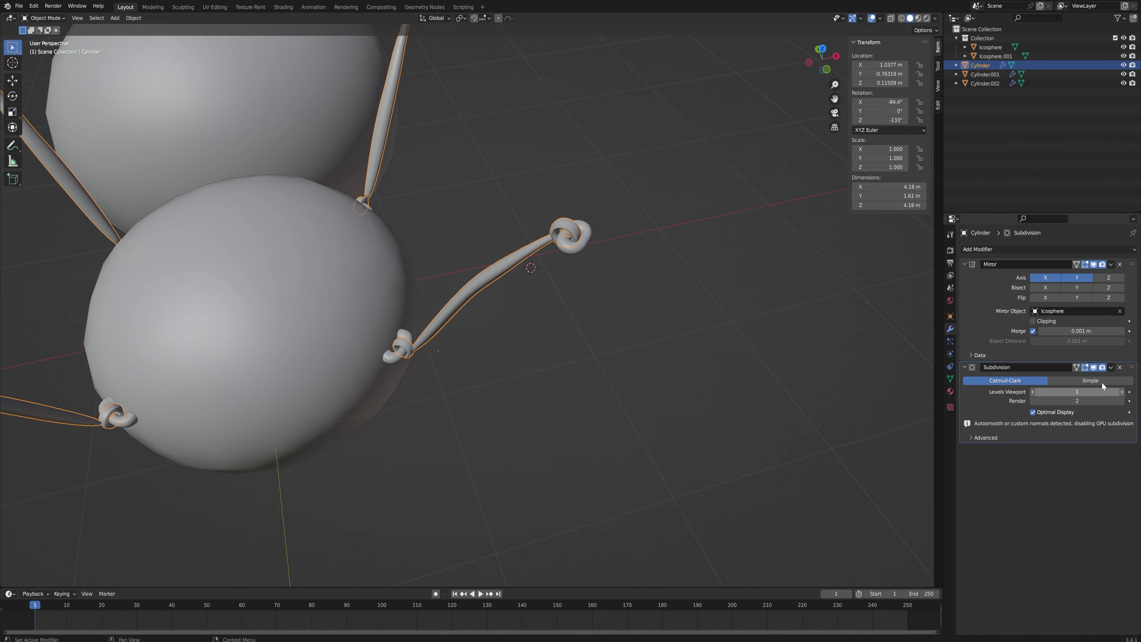
click(1120, 367)
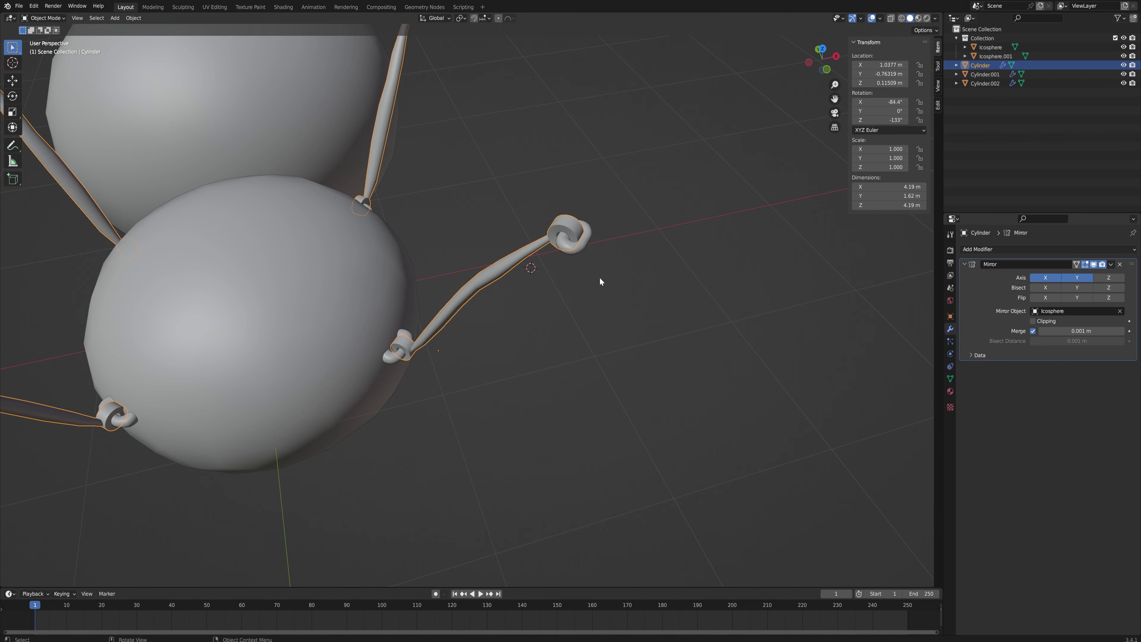
Step: Select the linked geometry of the leg's rings and bevel the ring edges to round them
mouse_move(565, 236)
middle_down()
mouse_move(573, 211)
mouse_move(580, 238)
middle_up()
scroll(594, 287, up, 2)
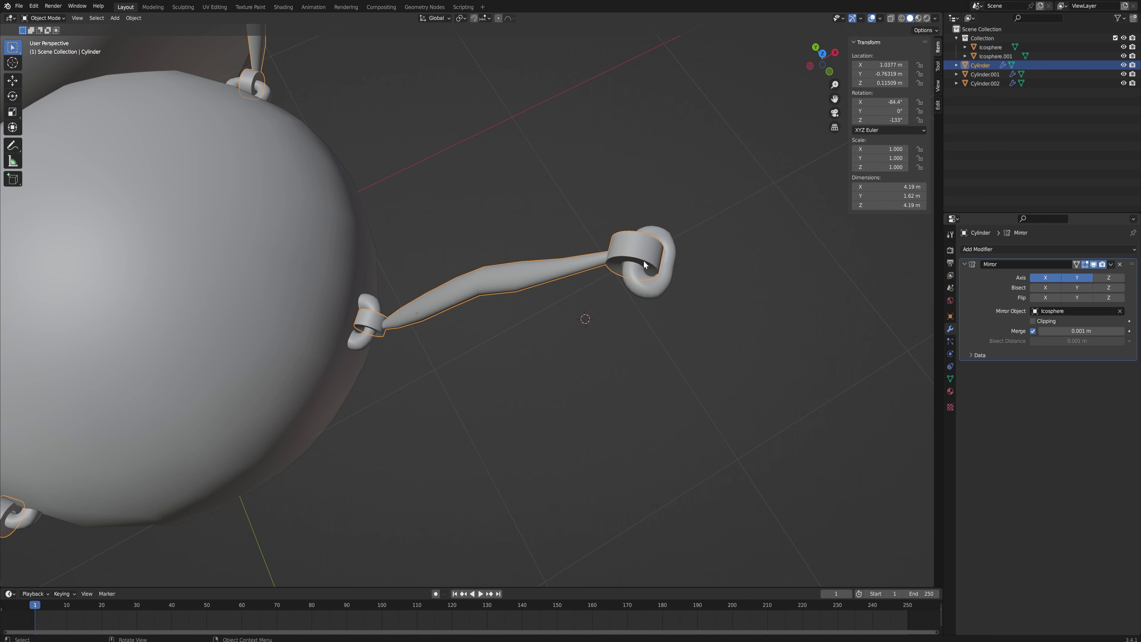
key(Tab)
key(a)
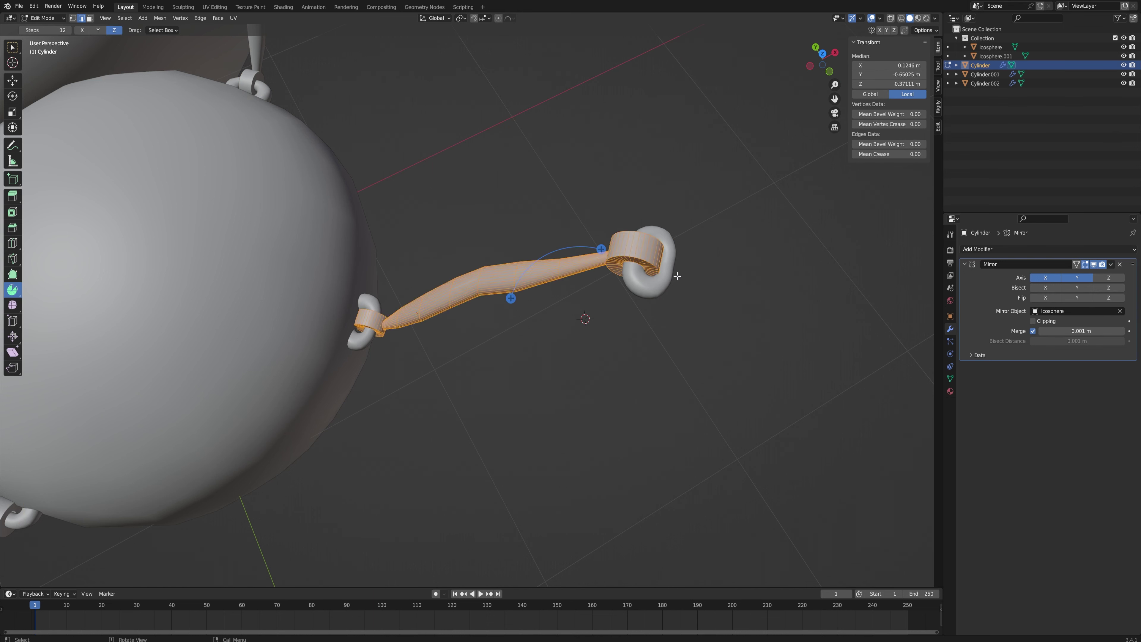
click(654, 259)
key(ctrl+l)
middle_drag(654, 260, 602, 319)
key(ctrl+b)
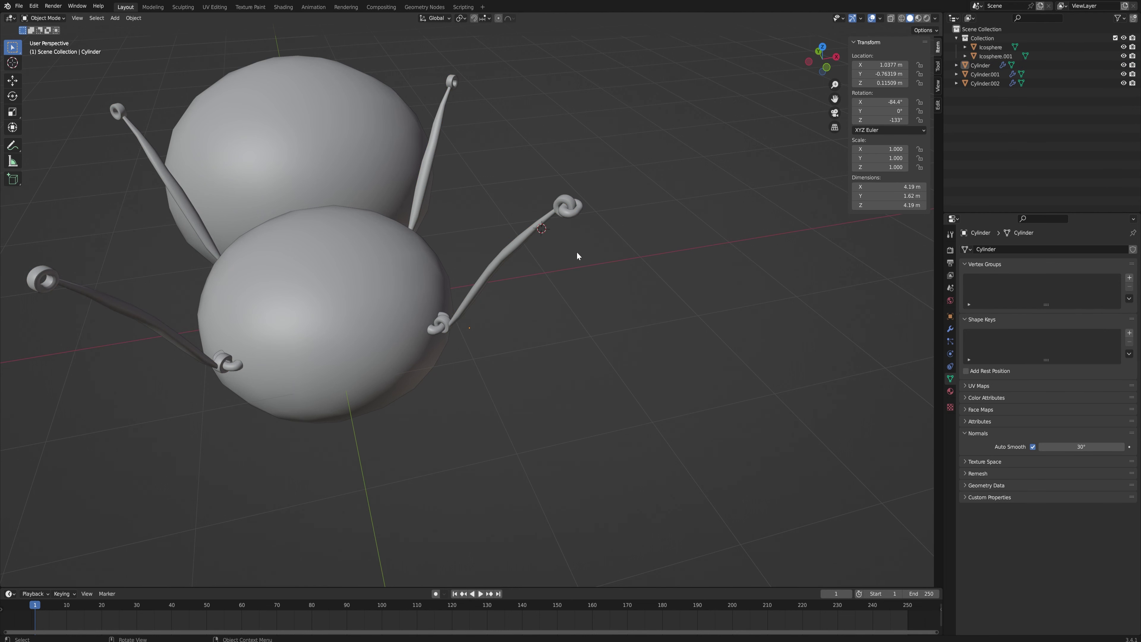
Step: Duplicate the leg segment, rotate the copy about -181° around Z and move it so its upper ring meets the tip link
middle_drag(568, 253, 562, 281)
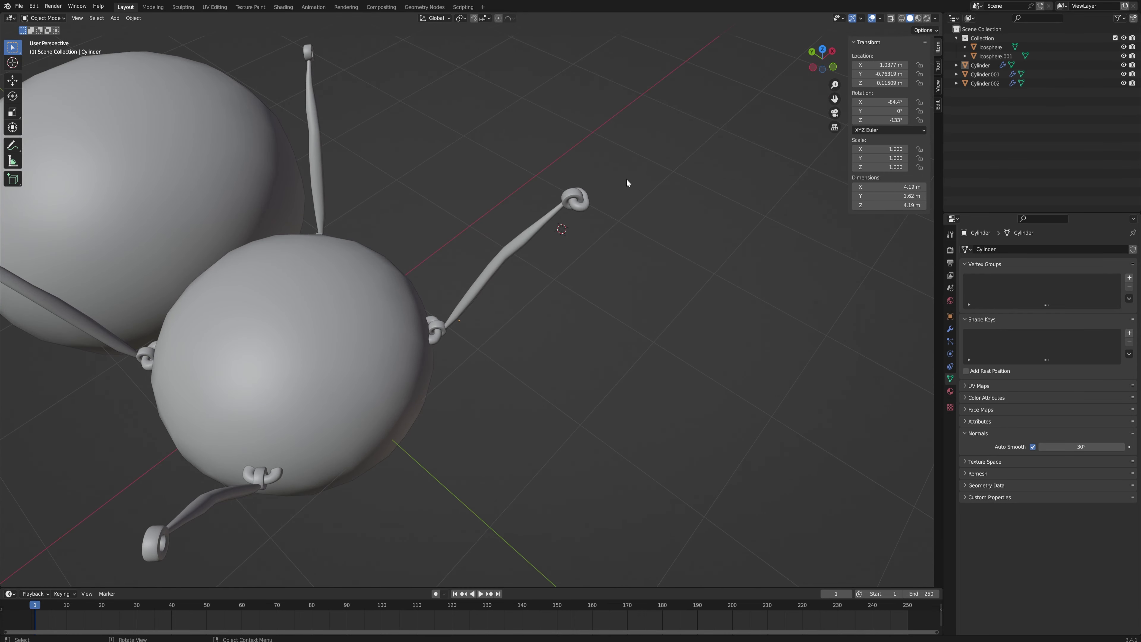
middle_drag(650, 207, 615, 183)
drag(615, 183, 445, 338)
click(549, 194)
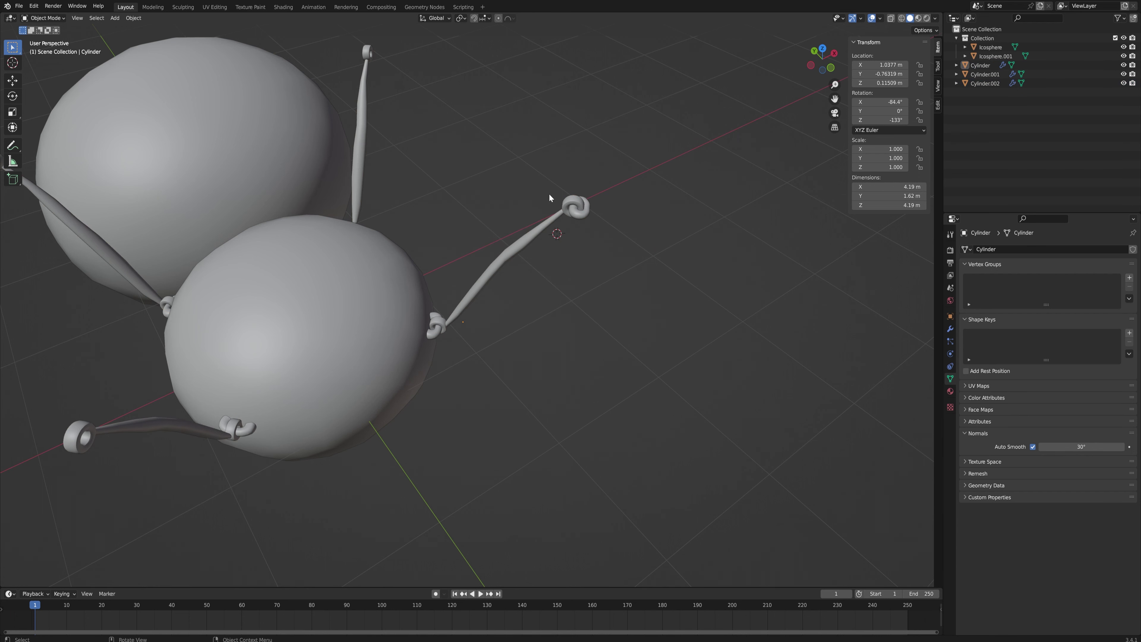
click(565, 204)
key(shift+d)
key(r)
key(z)
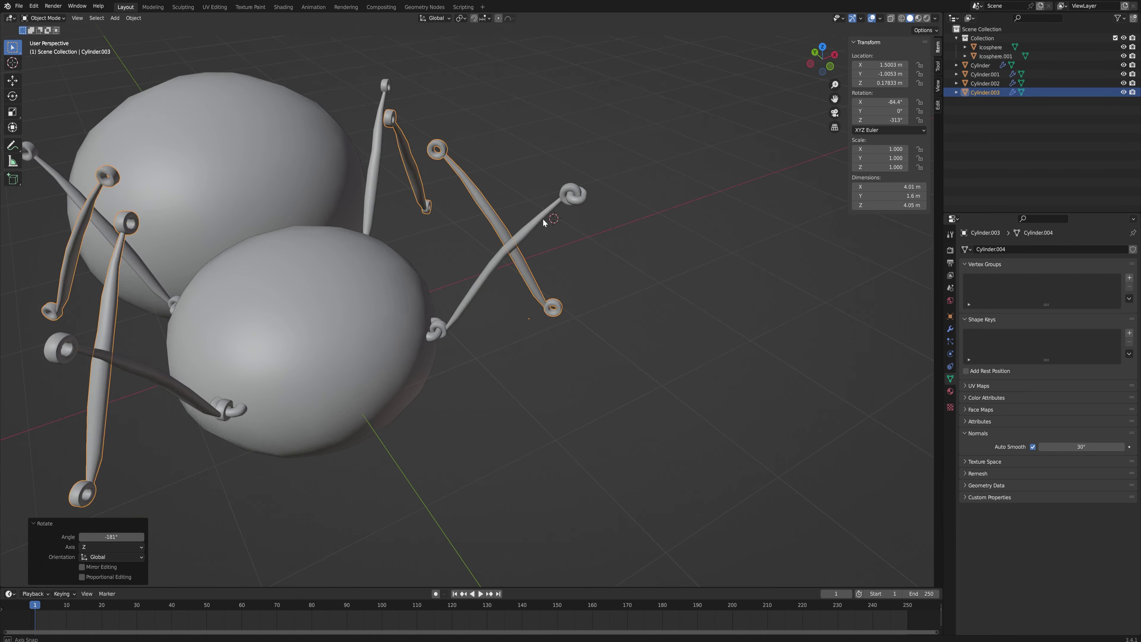
middle_drag(578, 254, 543, 288)
key(g)
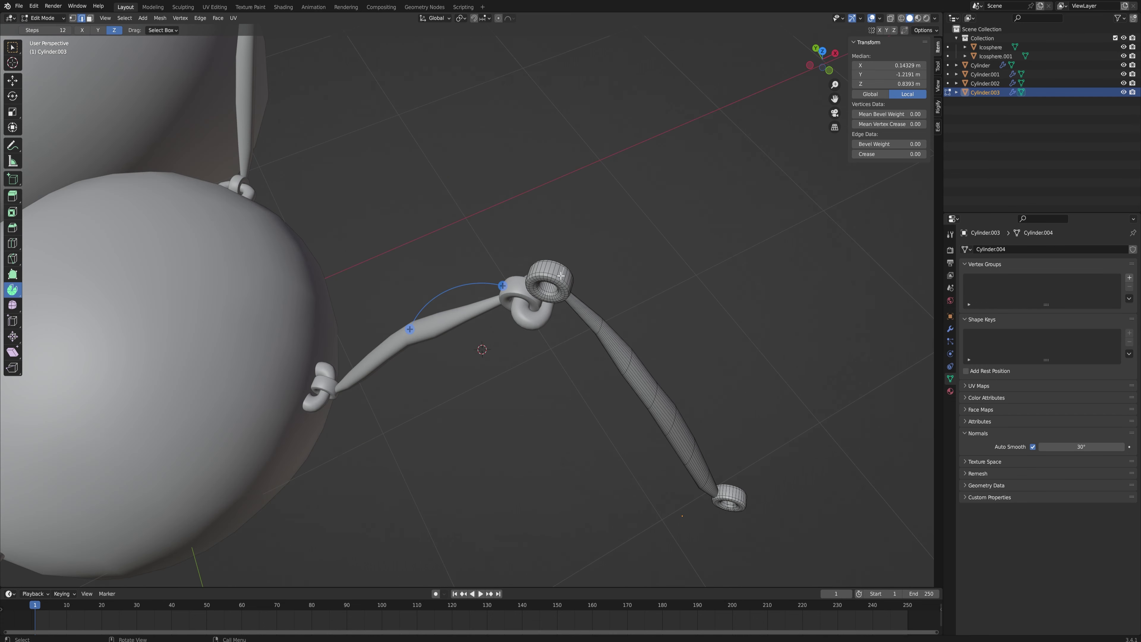
Step: Delete the upper ring at the top of the duplicated outer leg segment
key(l)
key(x)
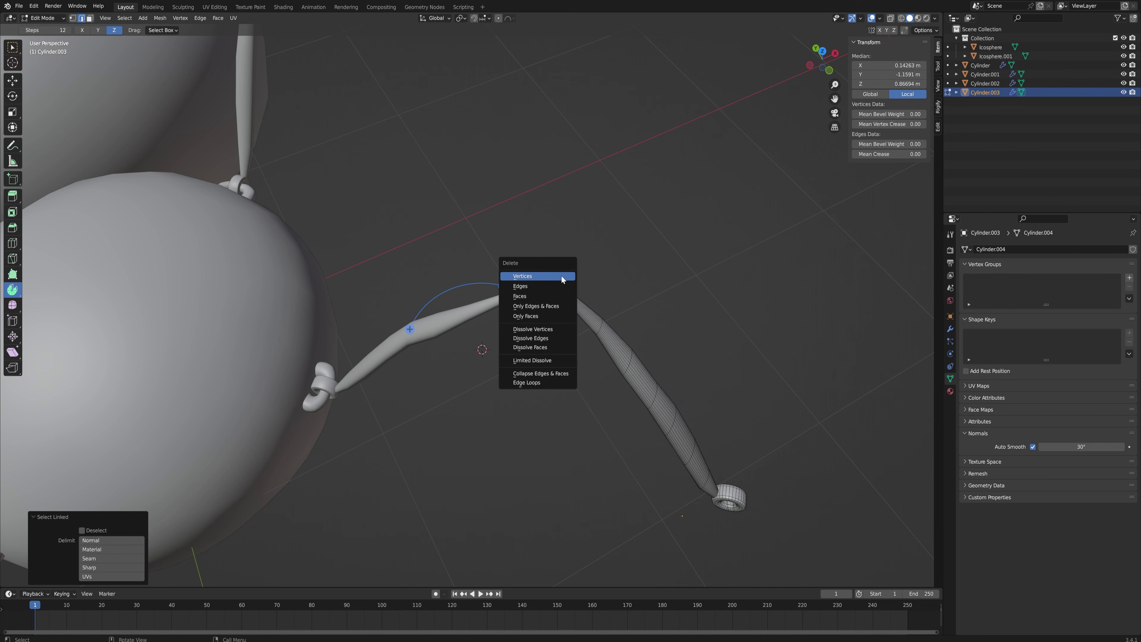
click(561, 276)
key(Tab)
middle_drag(597, 313, 601, 275)
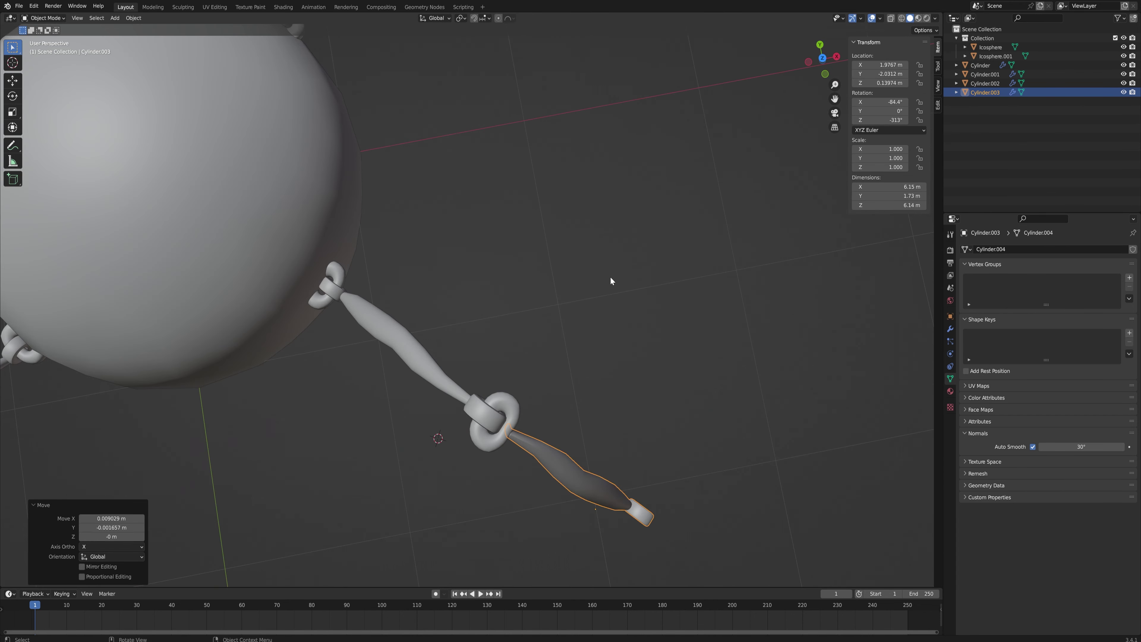
Step: Scale the whole outer leg segment, including its lower ring, uniformly to 0.566
key(Tab)
middle_drag(638, 370, 654, 276)
key(Tab)
key(Tab)
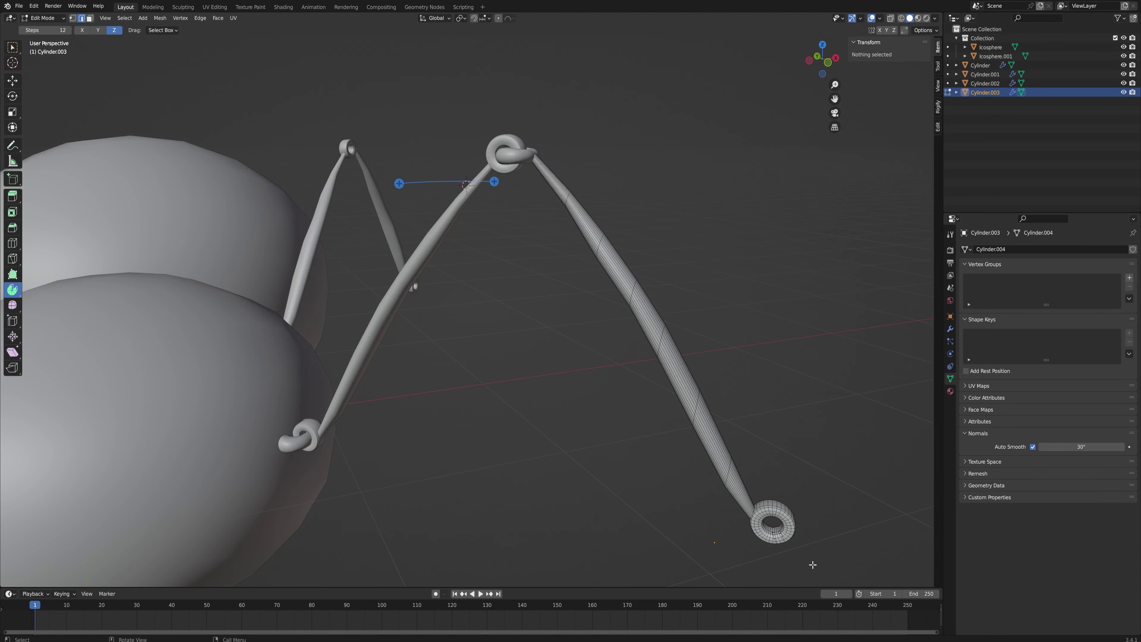
click(902, 18)
drag(825, 563, 723, 495)
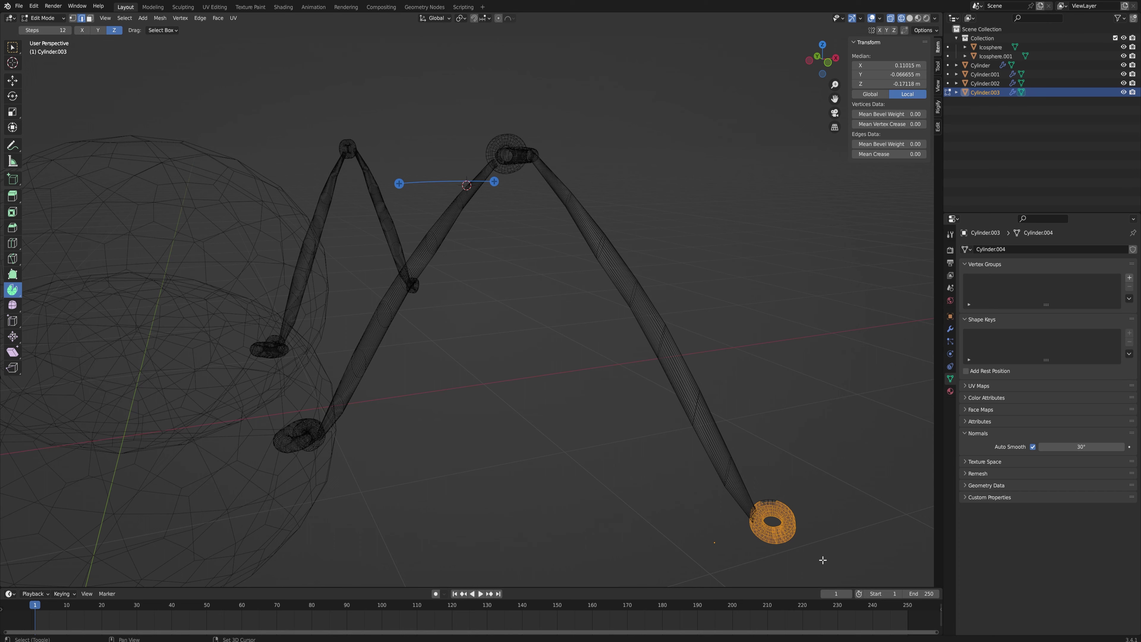
key(s)
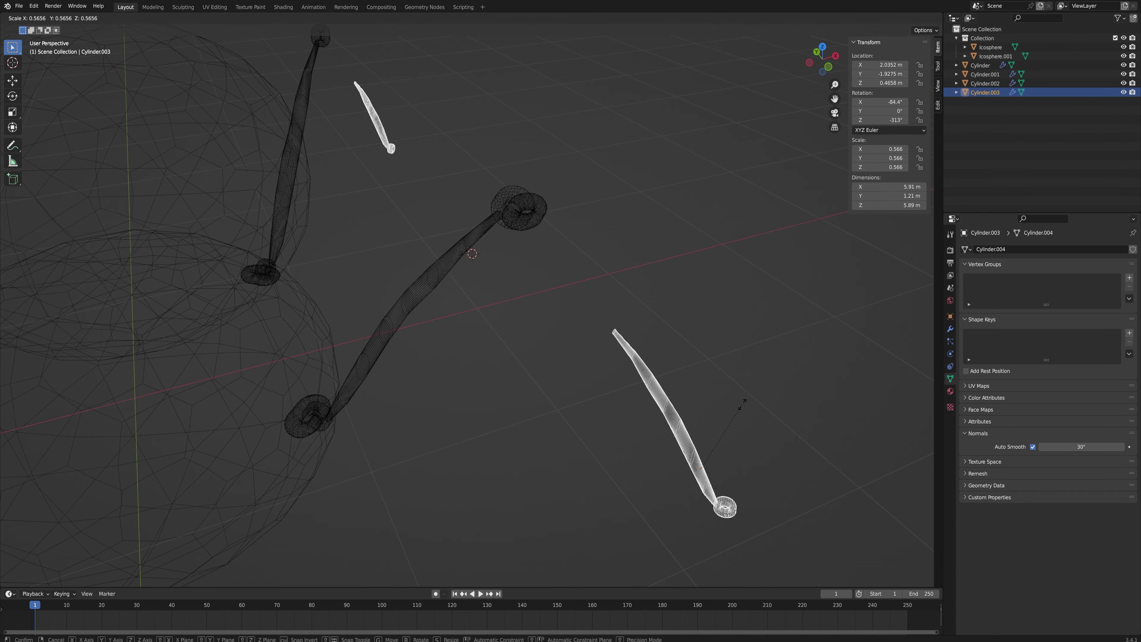
click(698, 382)
middle_drag(698, 382, 699, 355)
Step: Move the scaled outer leg segment horizontally and vertically until its upper end meets the link at the knee
key(g)
key(shift+z)
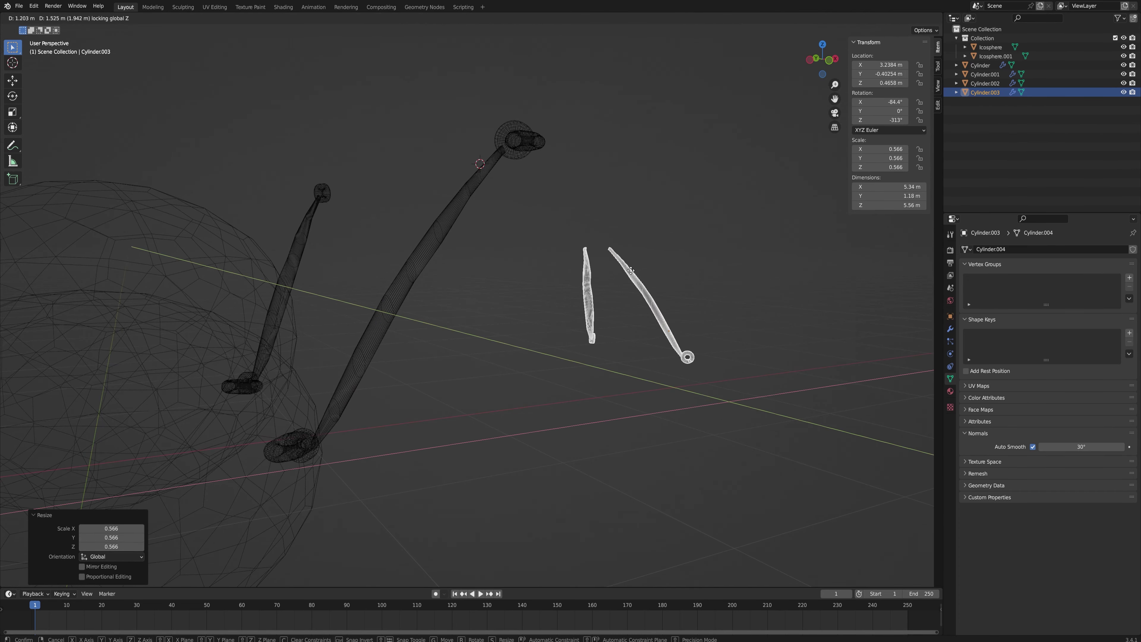
key(g)
key(shift+z)
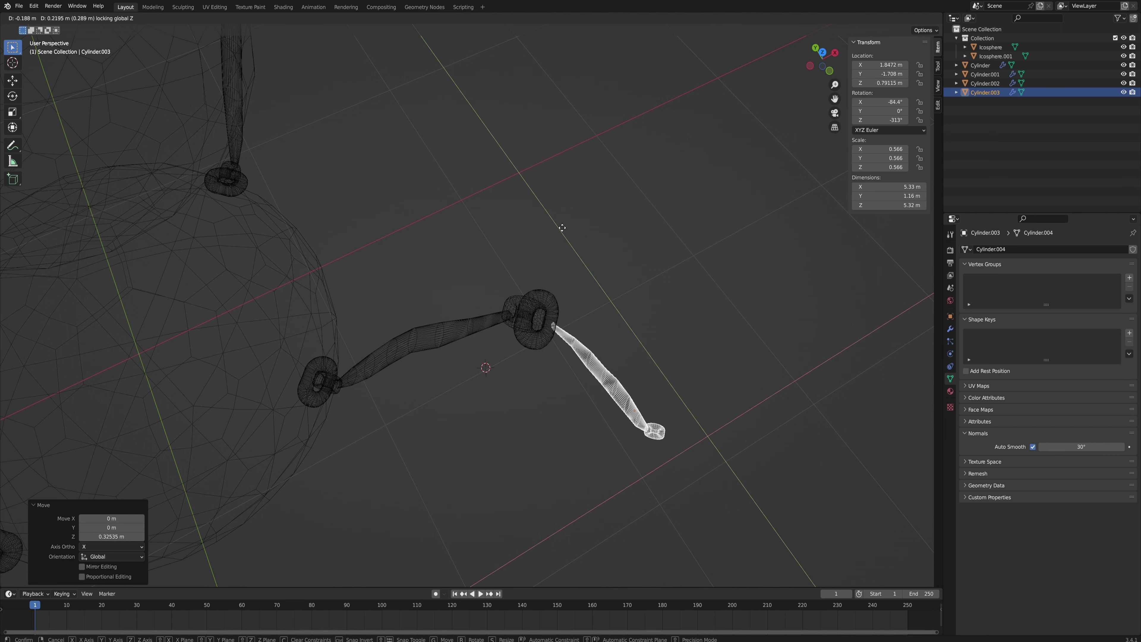
click(564, 230)
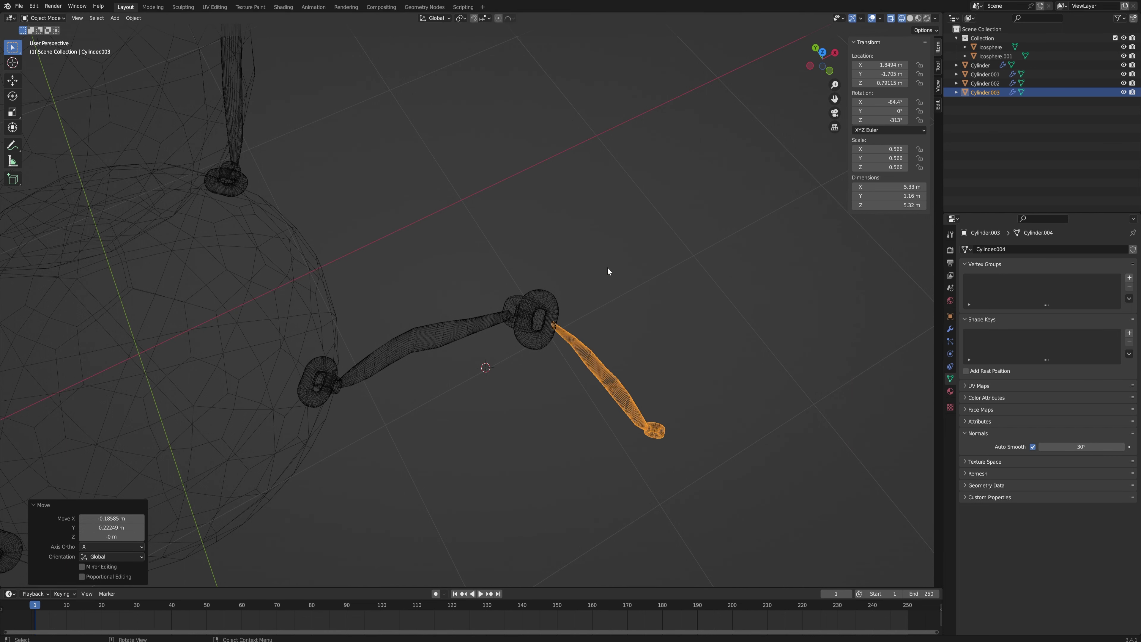
key(shift+z)
middle_drag(670, 316, 675, 229)
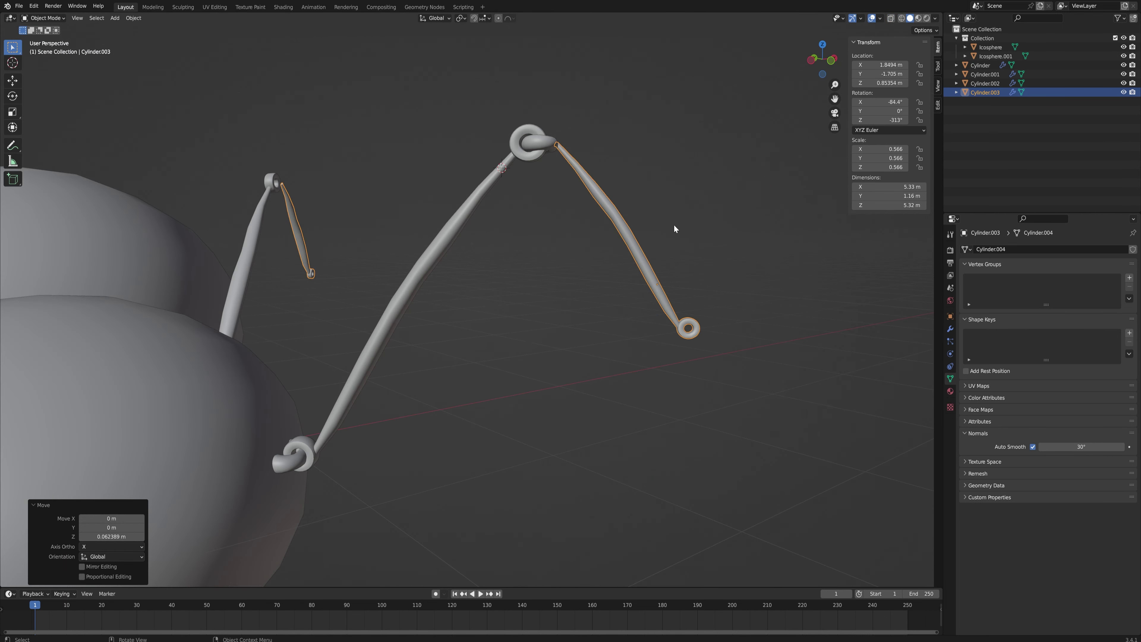
key(g)
click(673, 225)
Step: With proportional editing, enlarge the outer segment's upper end to about 1.4 and rescale the section near its middle
key(Tab)
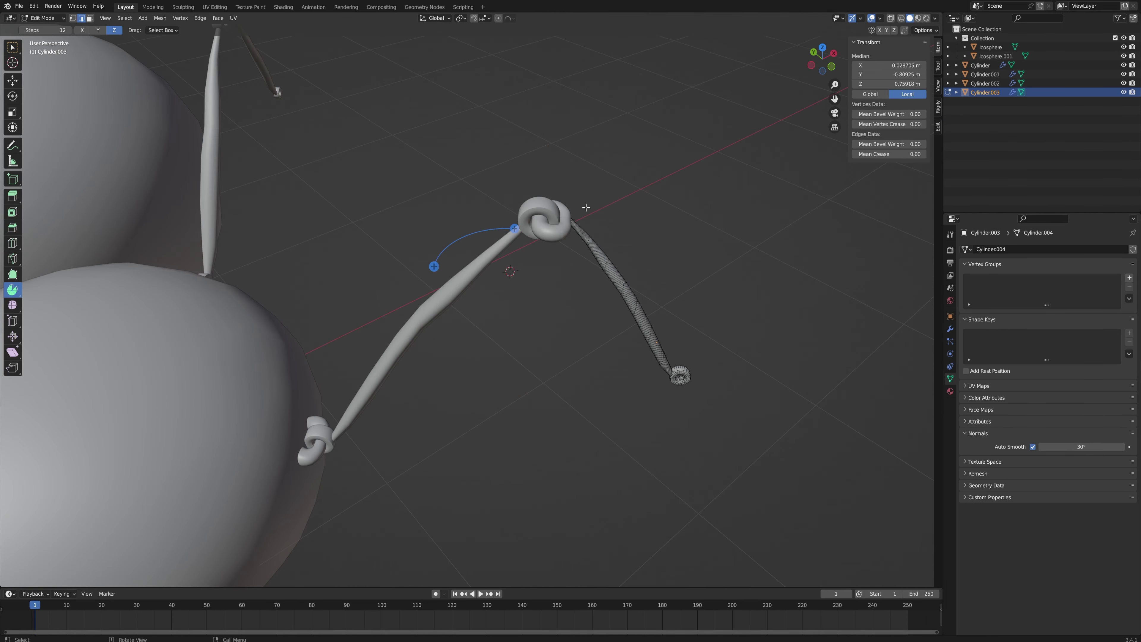
click(581, 229)
click(498, 18)
key(s)
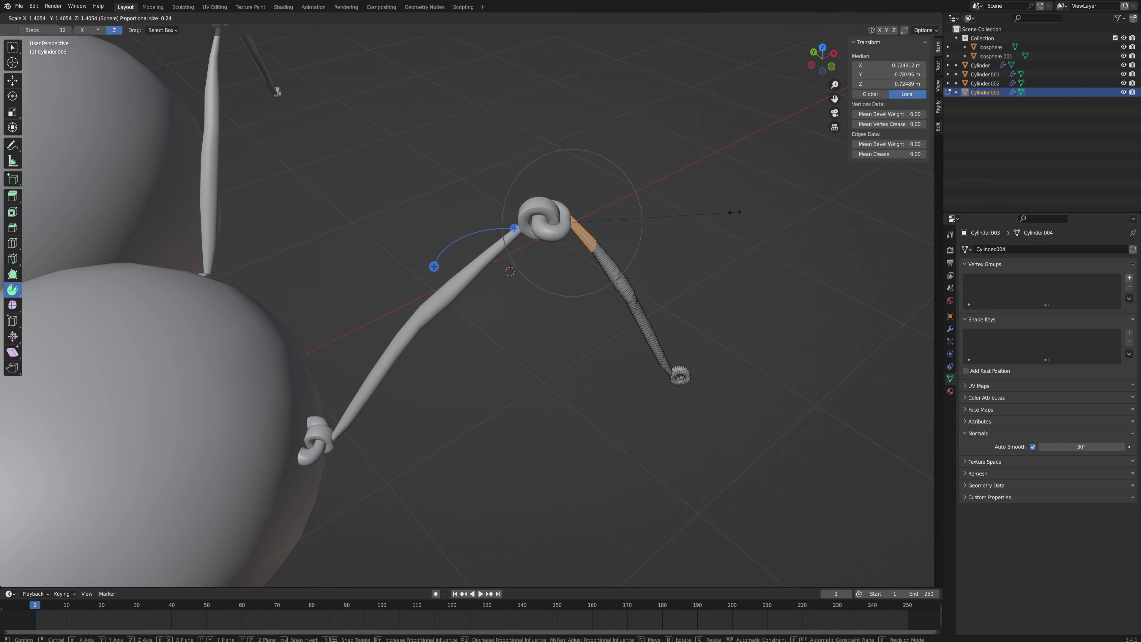
click(714, 212)
drag(692, 284, 618, 358)
key(s)
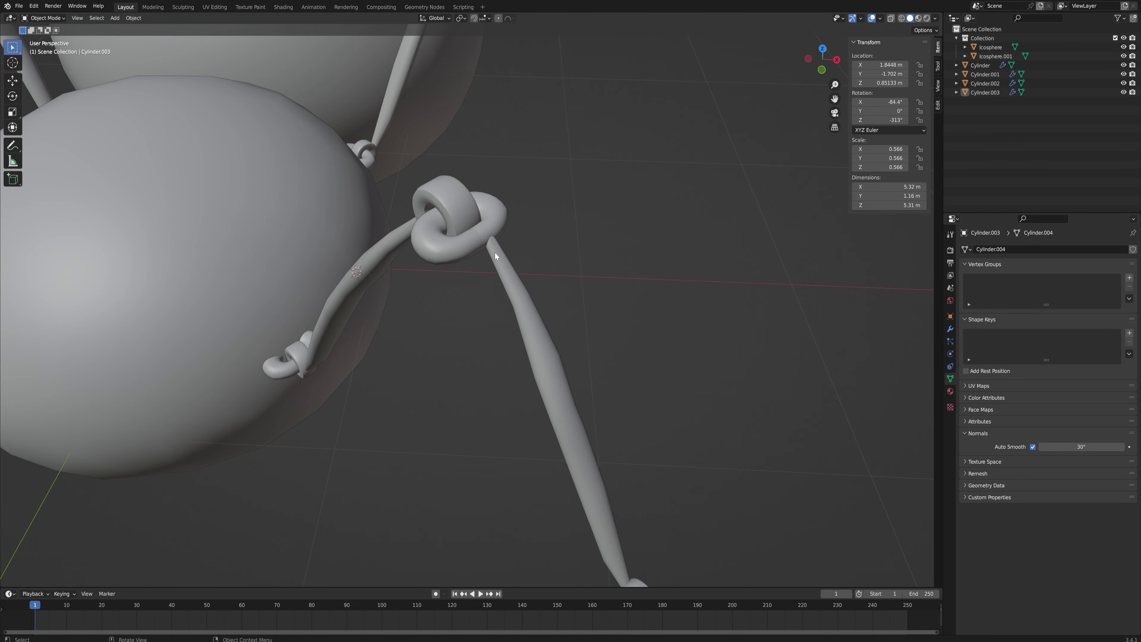
Step: With proportional editing, move the outer segment's upper end into the knee link and shift an edge loop midway down the segment
scroll(496, 233, up, 3)
mouse_move(497, 233)
middle_down()
mouse_move(502, 217)
mouse_move(515, 228)
middle_up()
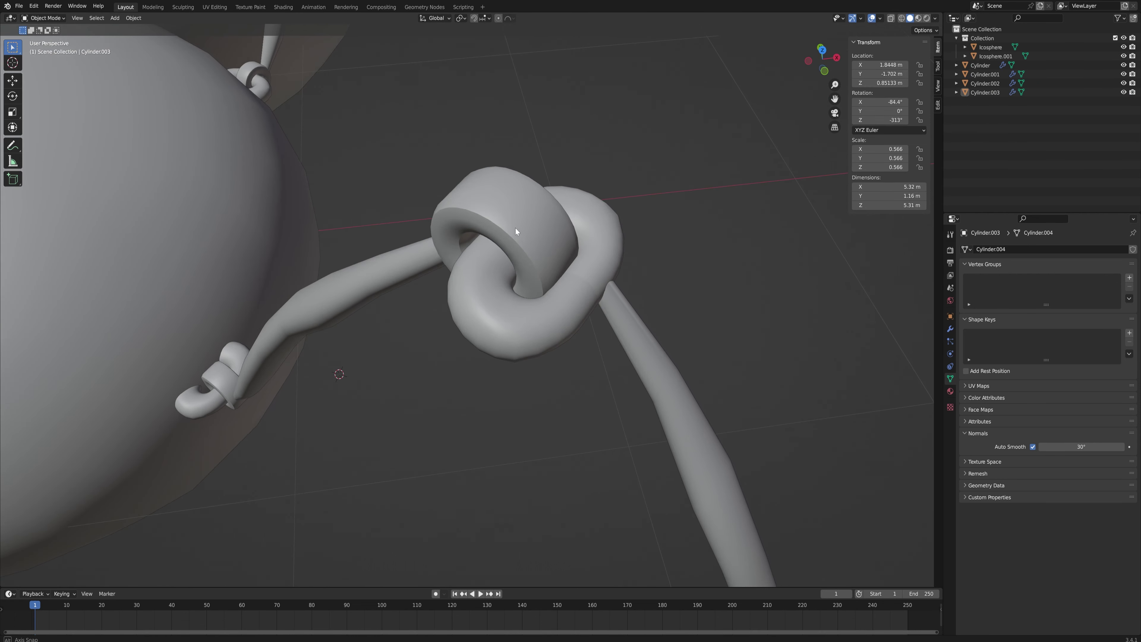
key(Tab)
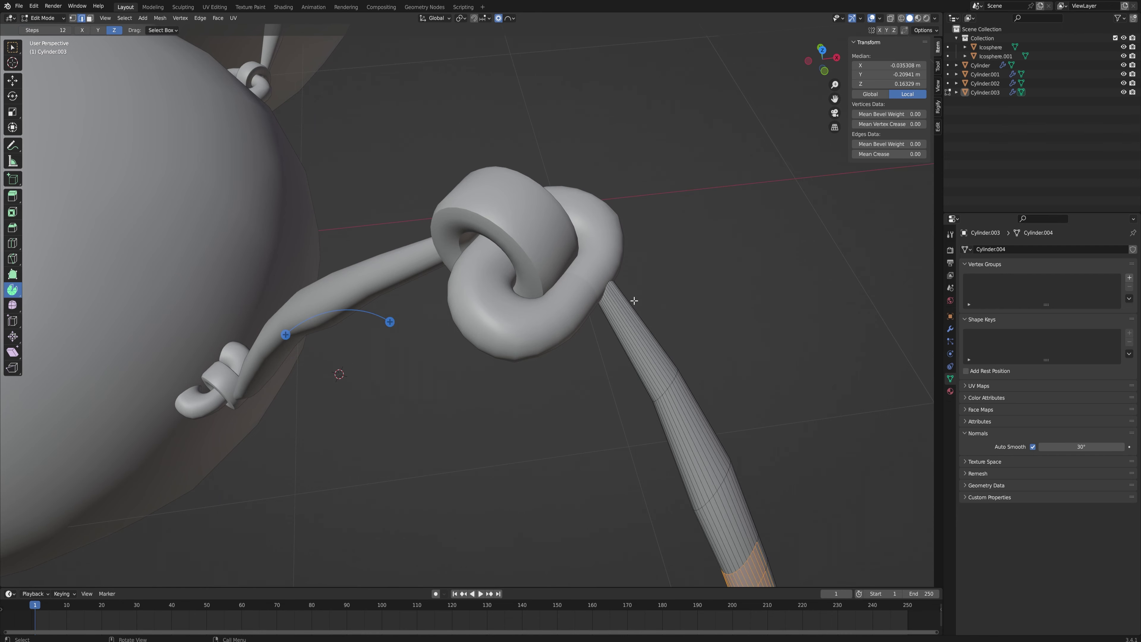
click(903, 17)
key(g)
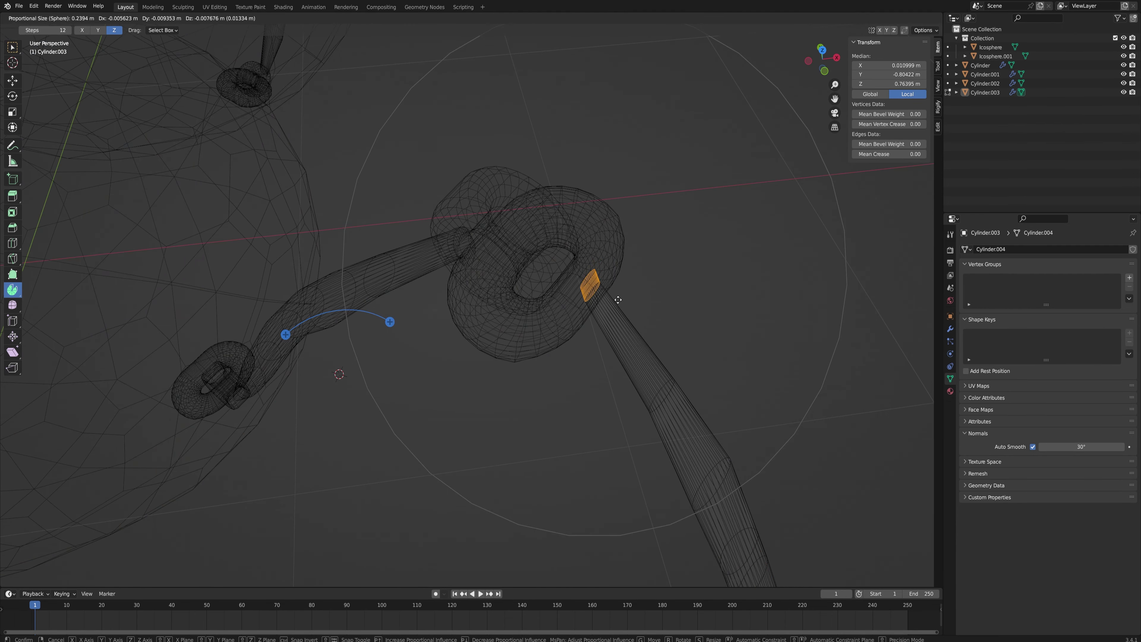
click(619, 299)
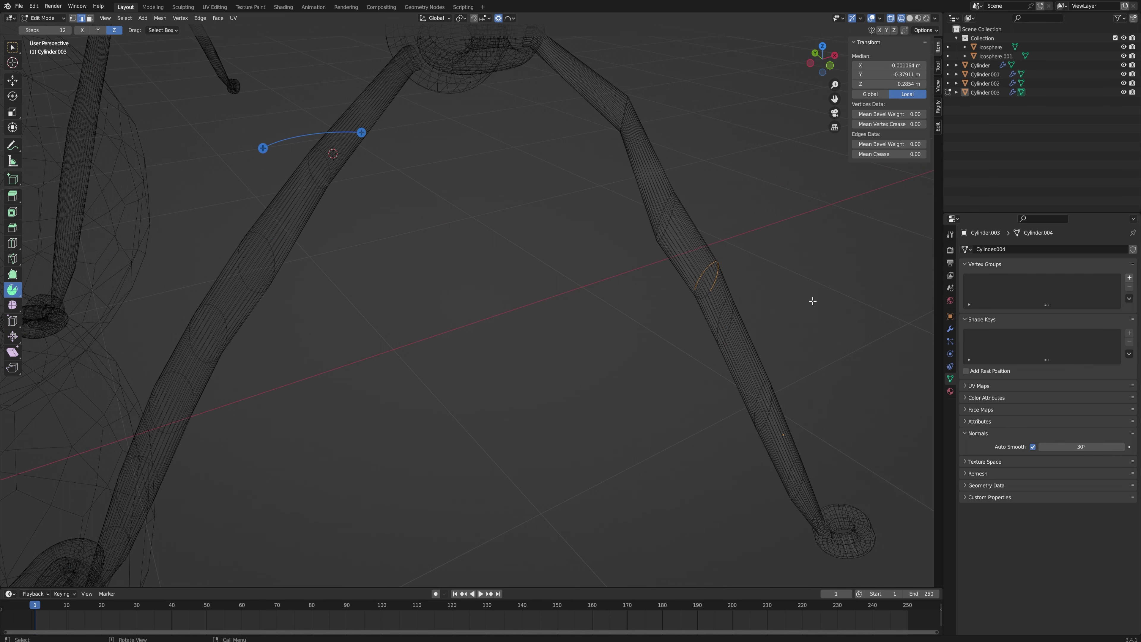
key(g)
click(821, 296)
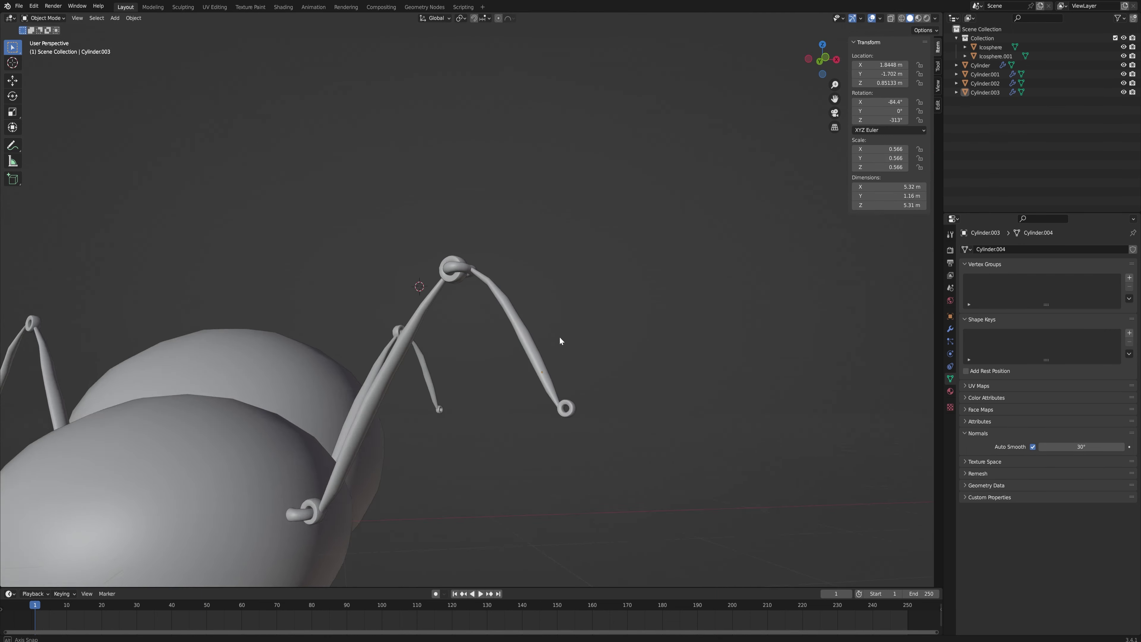
Step: Select the linked geometry of the outer segment's lower ring and move it to fit the segment's tapered end
middle_drag(560, 341, 562, 375)
scroll(563, 361, down, 3)
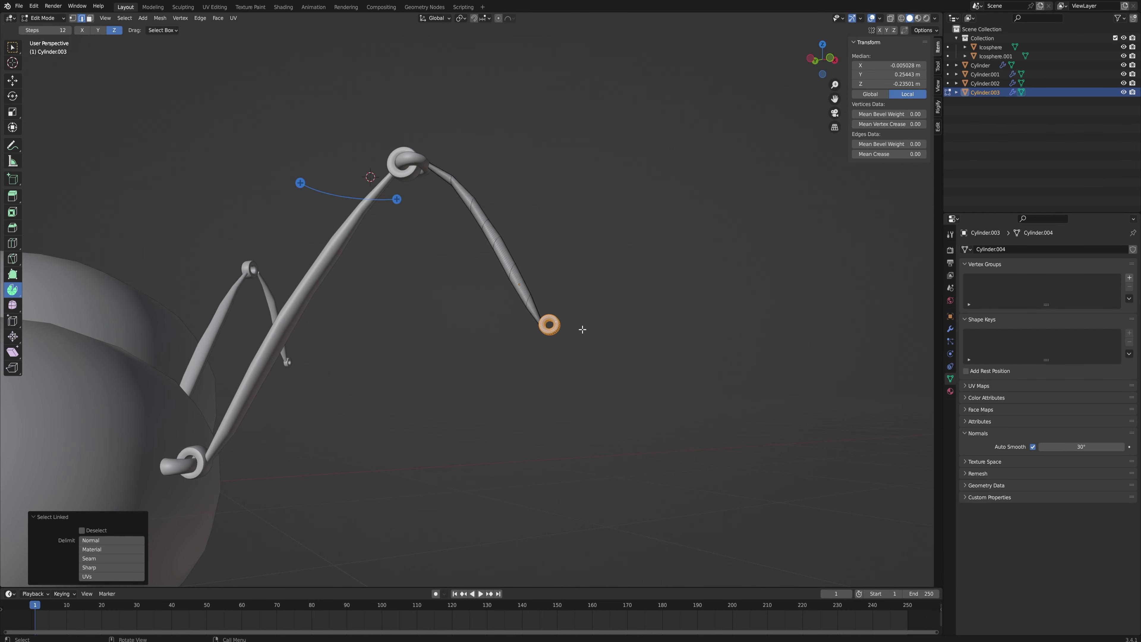
scroll(588, 332, up, 3)
key(g)
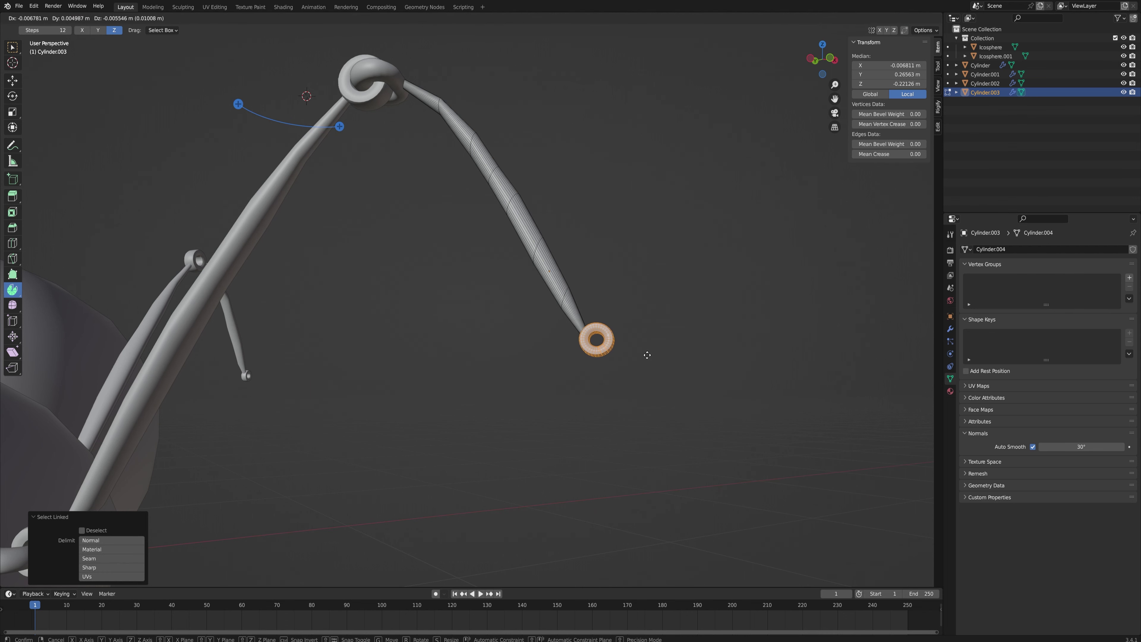
click(642, 357)
middle_drag(614, 296, 613, 371)
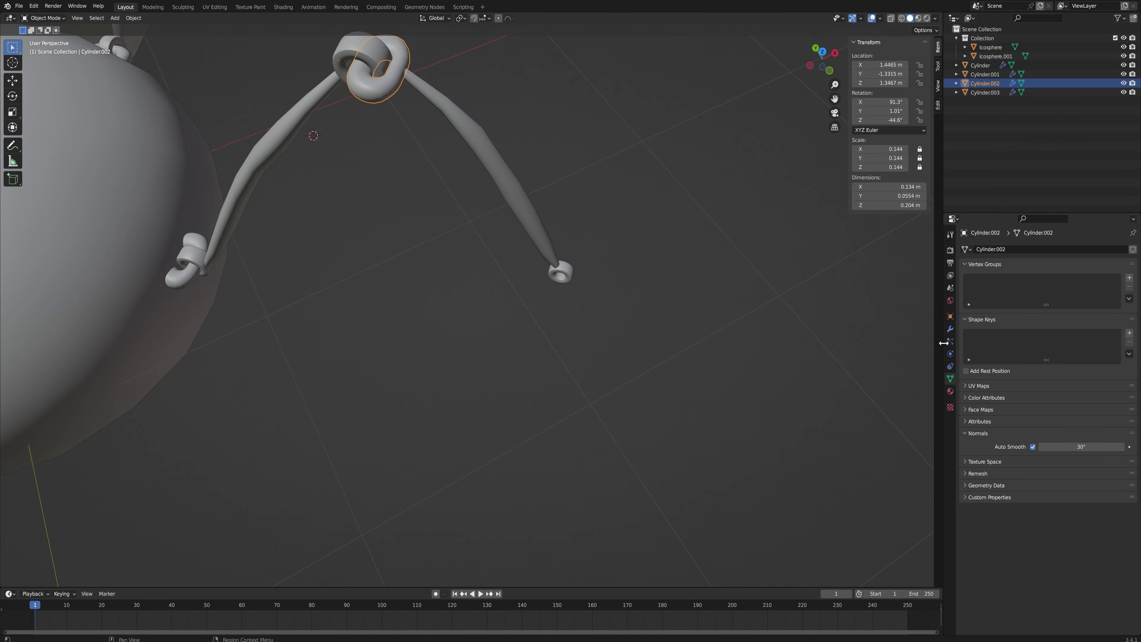
Step: Apply the Mirror modifier of the knee link, leaving no duplicate modifier on it
click(951, 329)
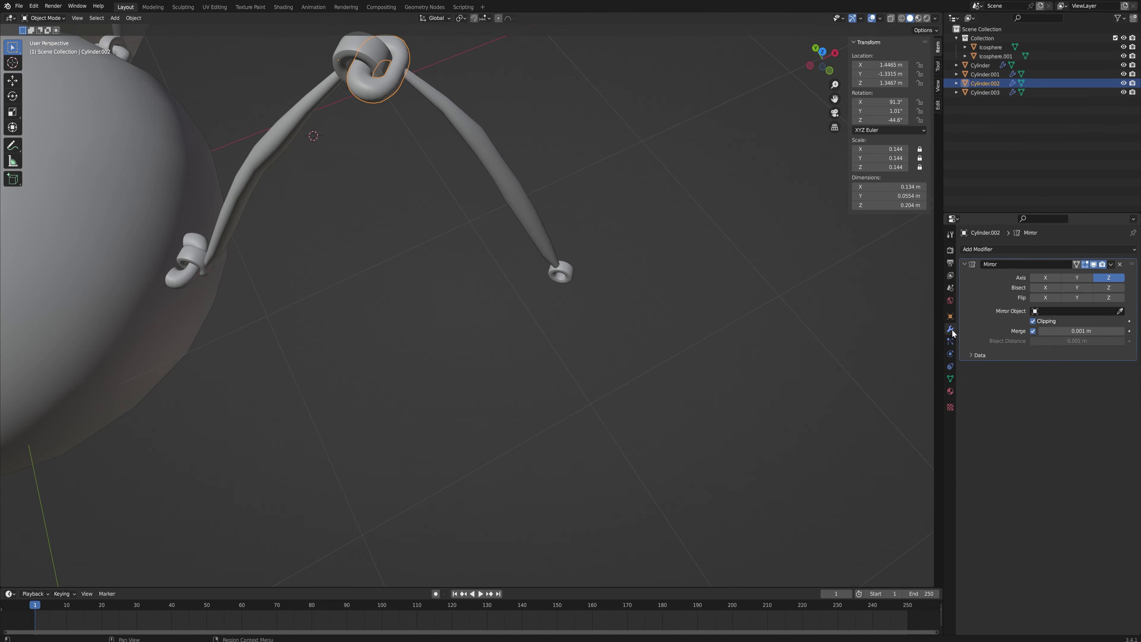
click(1113, 267)
click(1096, 282)
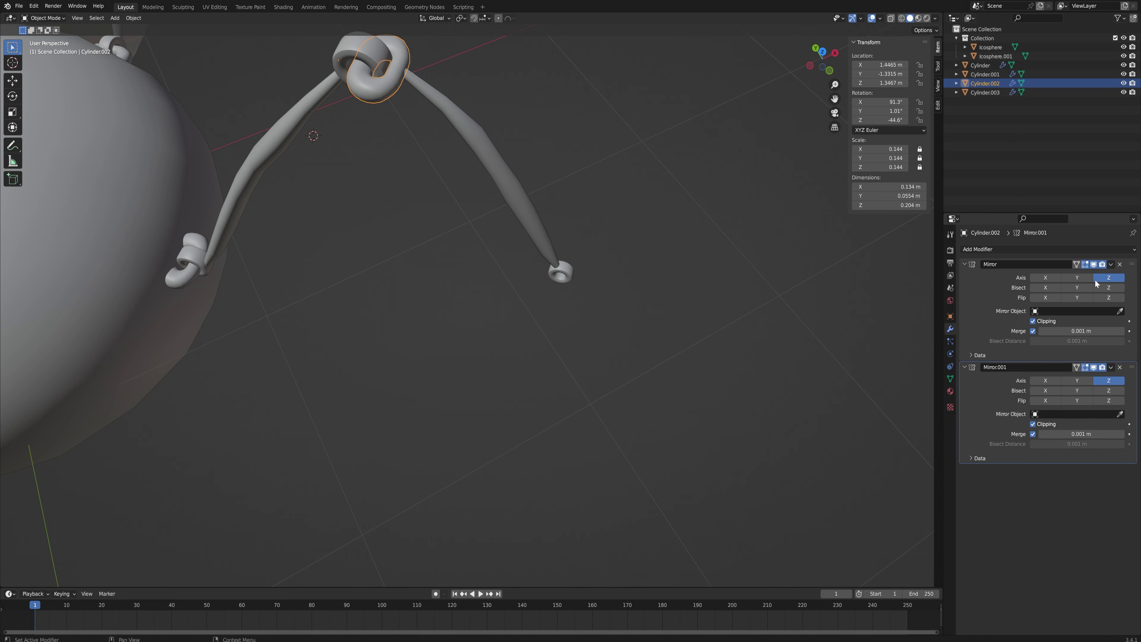
click(1120, 368)
click(1112, 264)
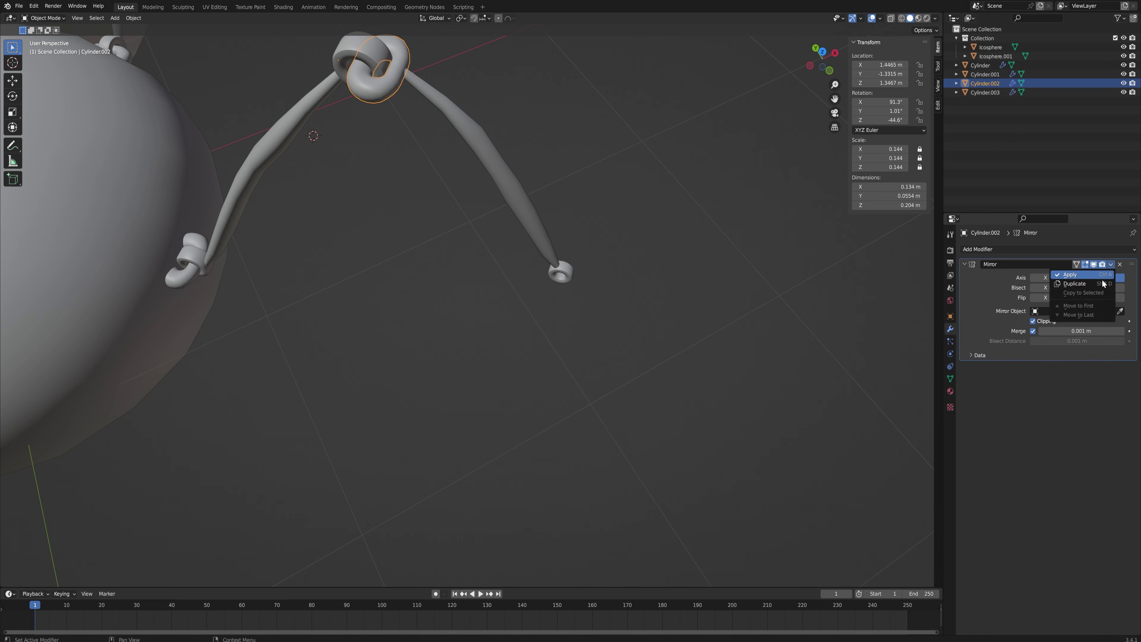
click(1087, 295)
Step: Join the outer leg segment and the knee link into one object and select it
shift+click(412, 76)
key(ctrl)
key(ctrl+j)
click(483, 191)
mouse_move(526, 113)
middle_down()
mouse_move(458, 80)
mouse_move(508, 77)
mouse_move(529, 101)
middle_up()
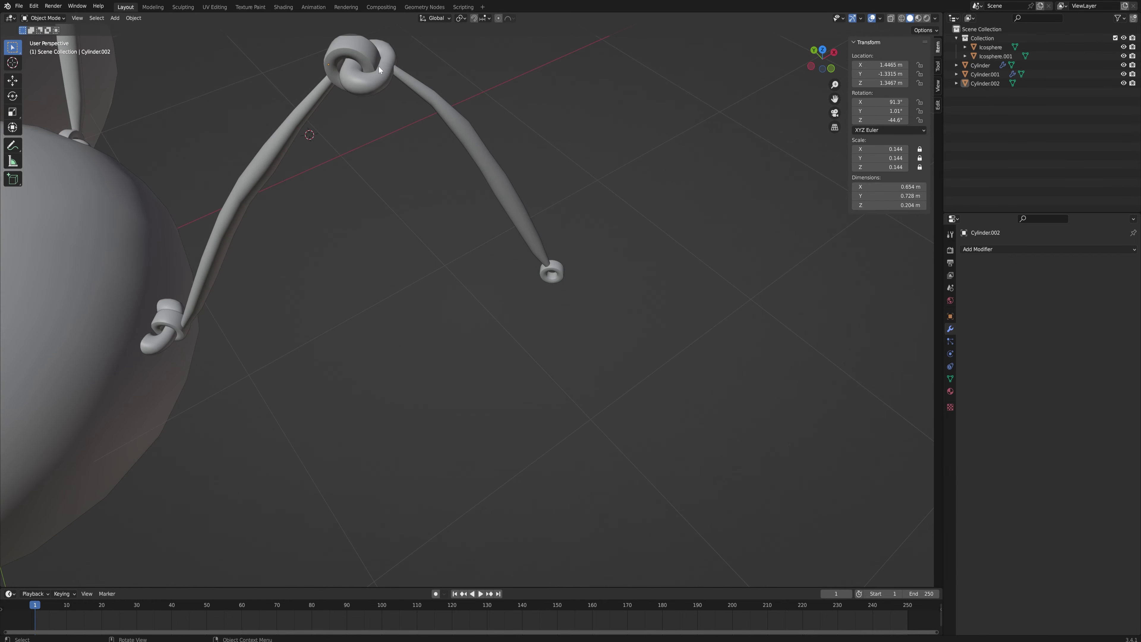
click(389, 71)
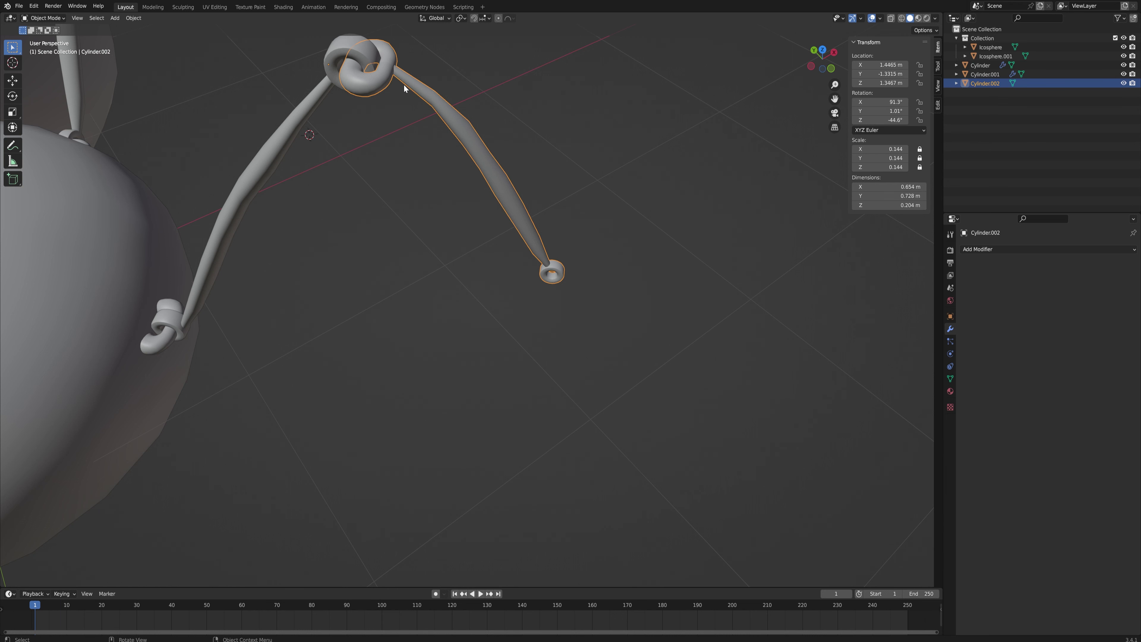
middle_drag(397, 87, 581, 233)
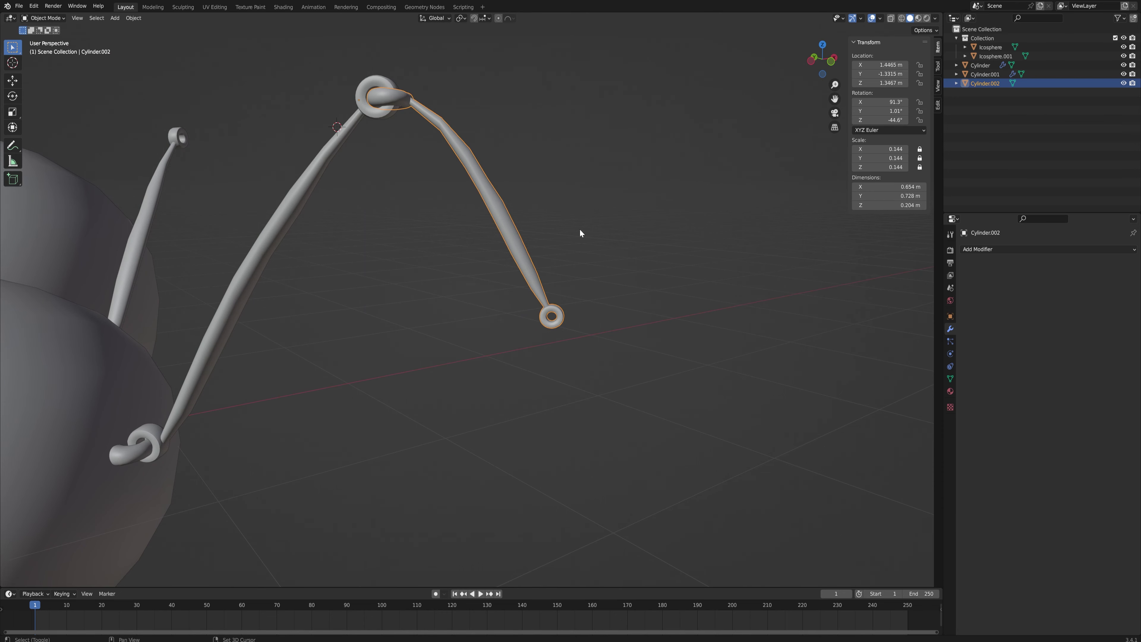
Step: Duplicate the joined link and leg segment and move the copy so its link threads through the lower ring
key(shift+d)
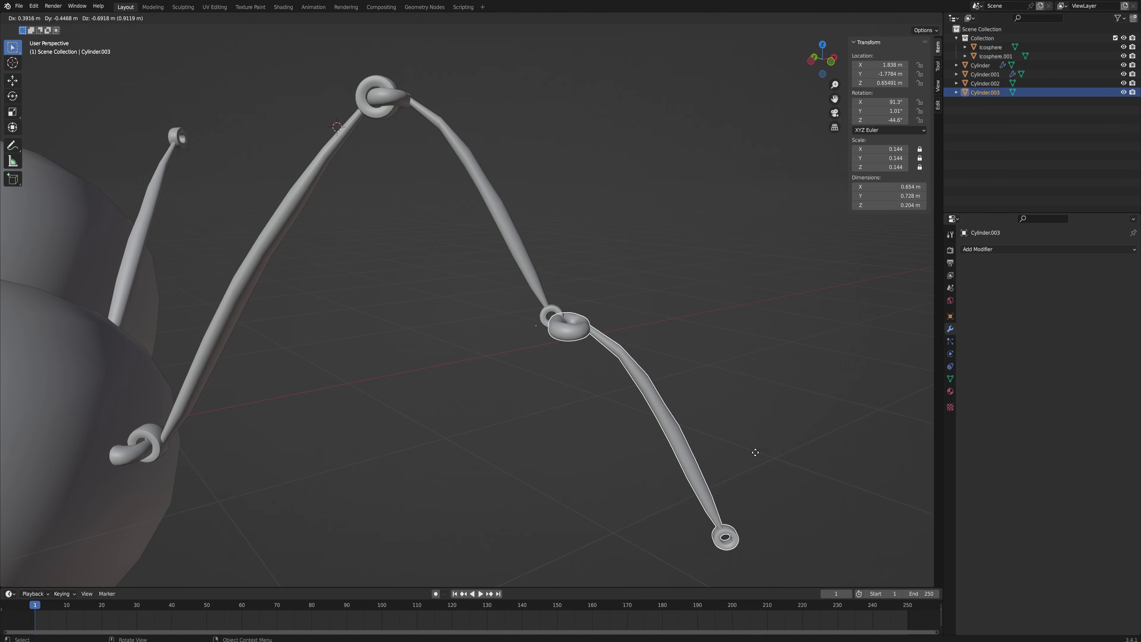
click(746, 451)
middle_drag(747, 451, 635, 340)
key(g)
key(shift+z)
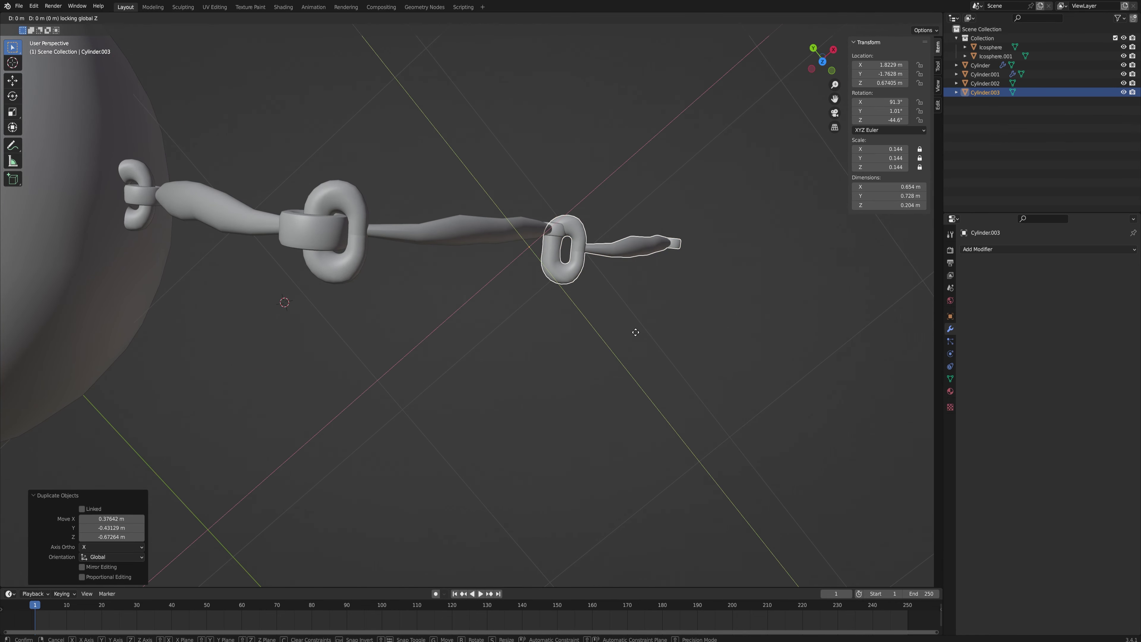
click(636, 315)
Step: Delete the ring at the end of the newly duplicated tip segment so that it ends in a point
middle_drag(636, 315, 626, 274)
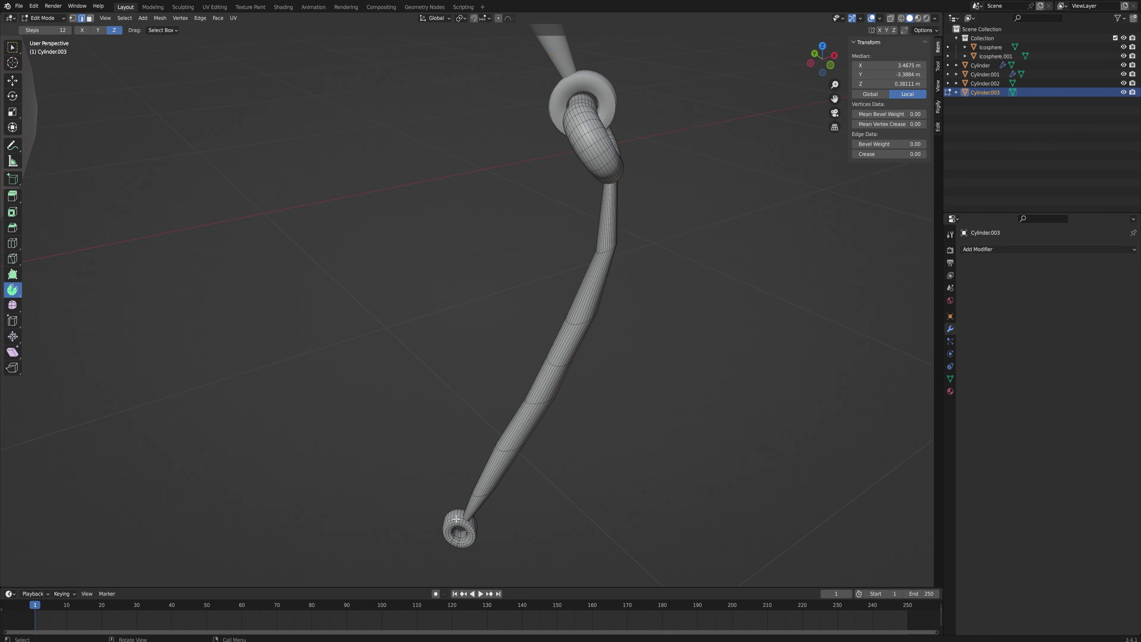
key(l)
key(x)
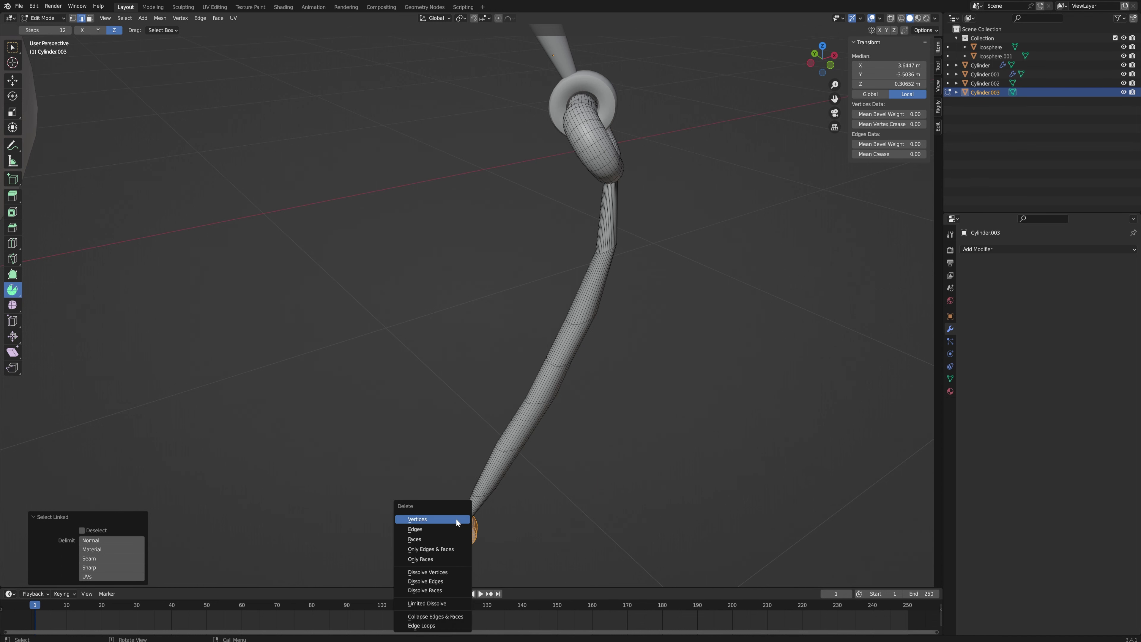
click(453, 517)
middle_drag(542, 425, 535, 446)
scroll(535, 447, down, 5)
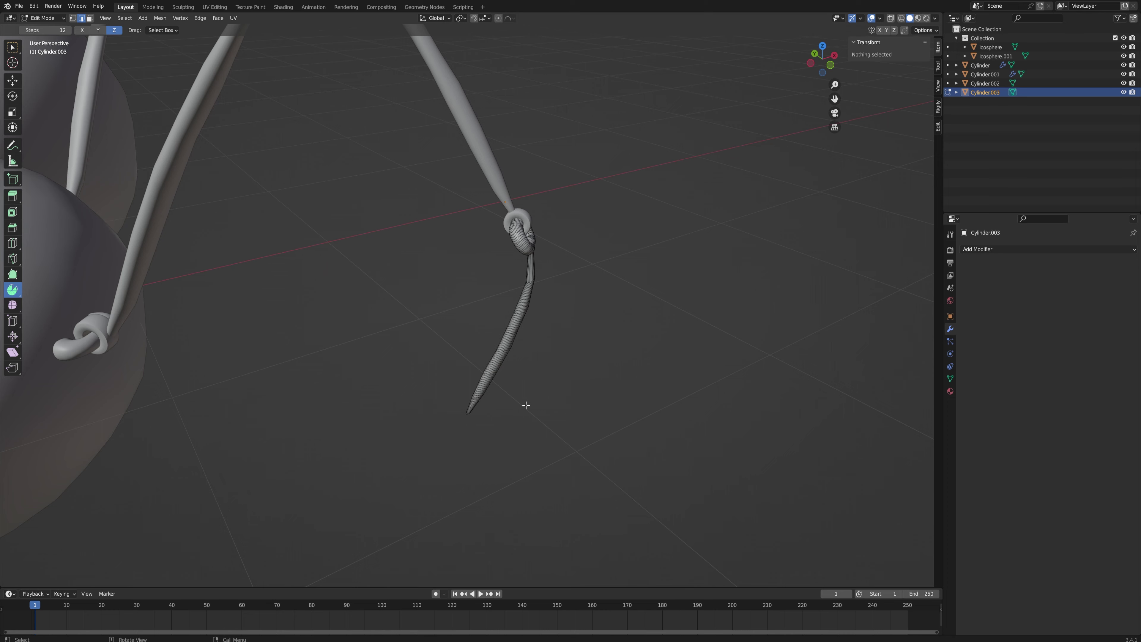
Step: Select the tip segment without its link, rotate it about -21° and move its upper end against the link
key(l)
key(r)
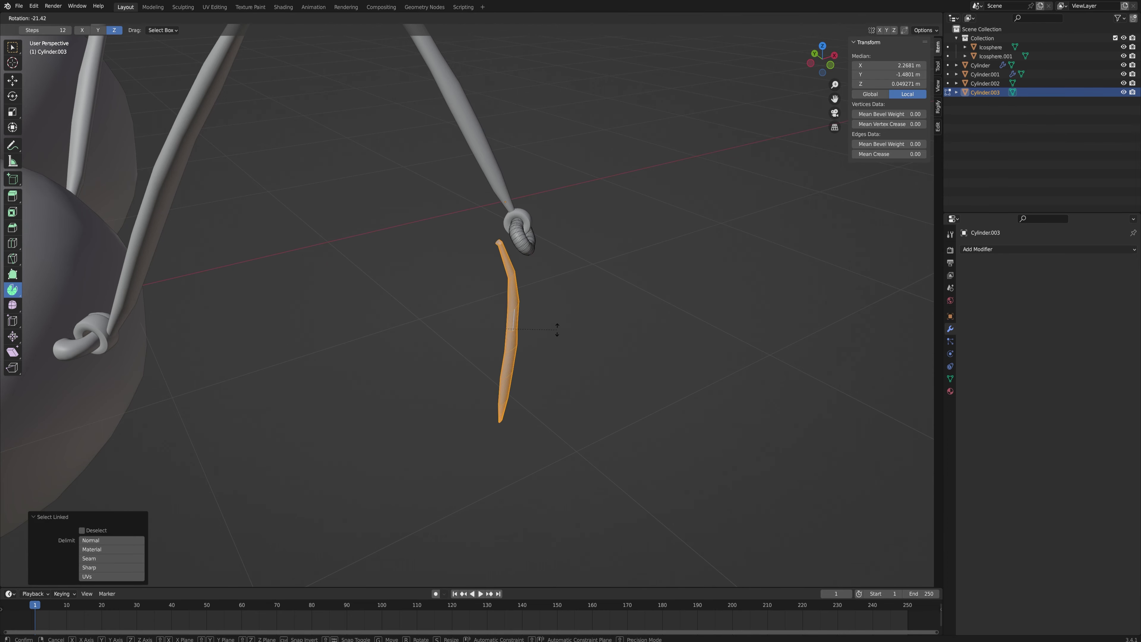
click(553, 327)
key(g)
click(589, 328)
middle_drag(589, 328, 532, 308)
key(g)
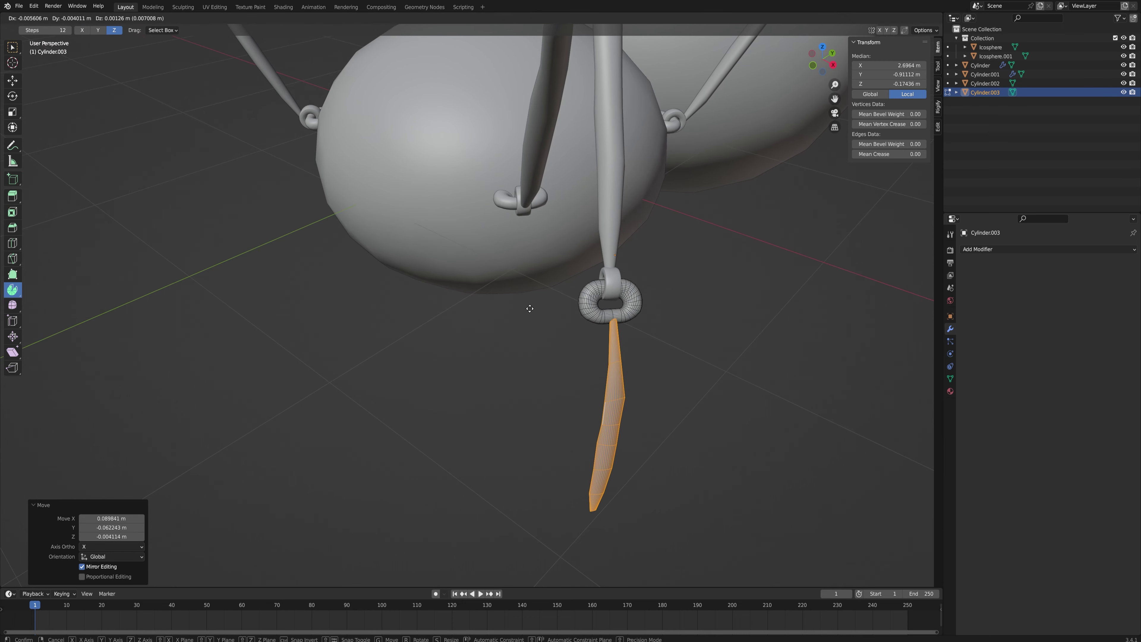
click(540, 315)
Step: Join the upper leg, the outer leg segments and the tip segment with their rings into the mirrored body-ring object
key(Tab)
click(507, 392)
middle_drag(507, 392, 548, 298)
middle_drag(556, 472, 550, 153)
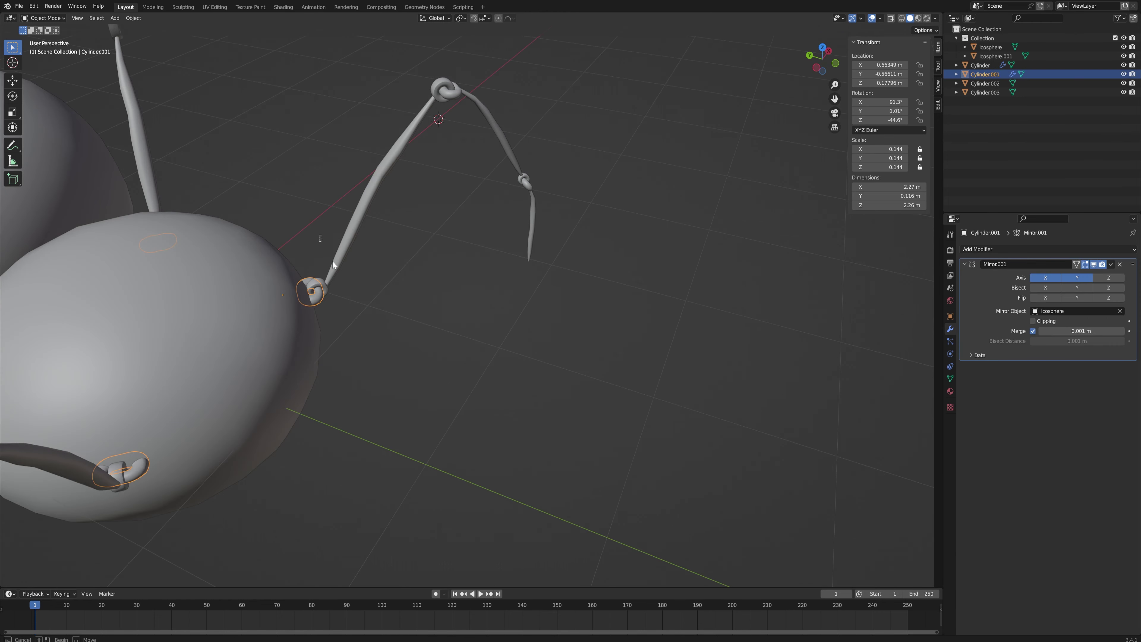
shift+drag(320, 235, 354, 301)
shift+drag(450, 76, 556, 222)
middle_drag(627, 264, 578, 272)
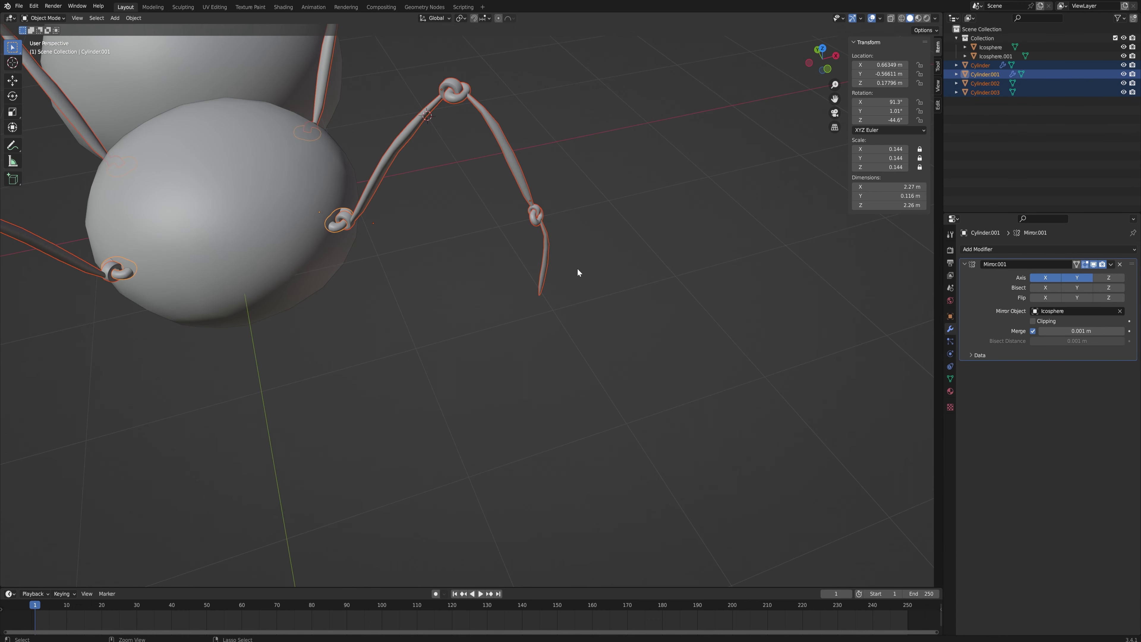
key(ctrl+j)
click(602, 239)
click(381, 174)
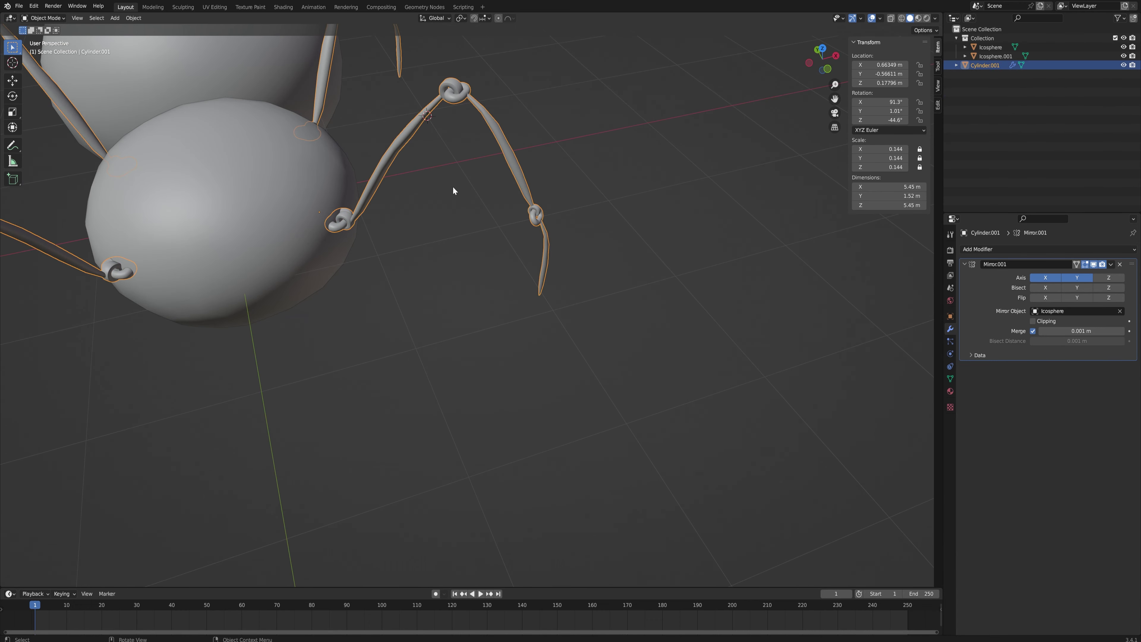
Step: Examine the spider reference images for the number and arrangement of the legs around the body
middle_drag(593, 210, 540, 183)
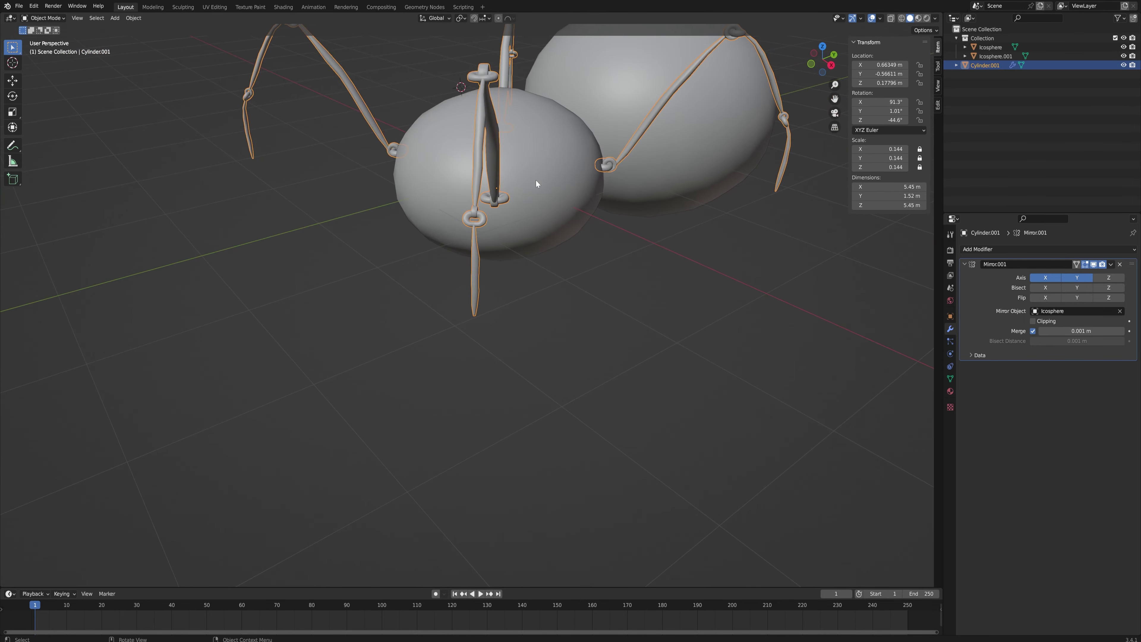
scroll(540, 184, down, 3)
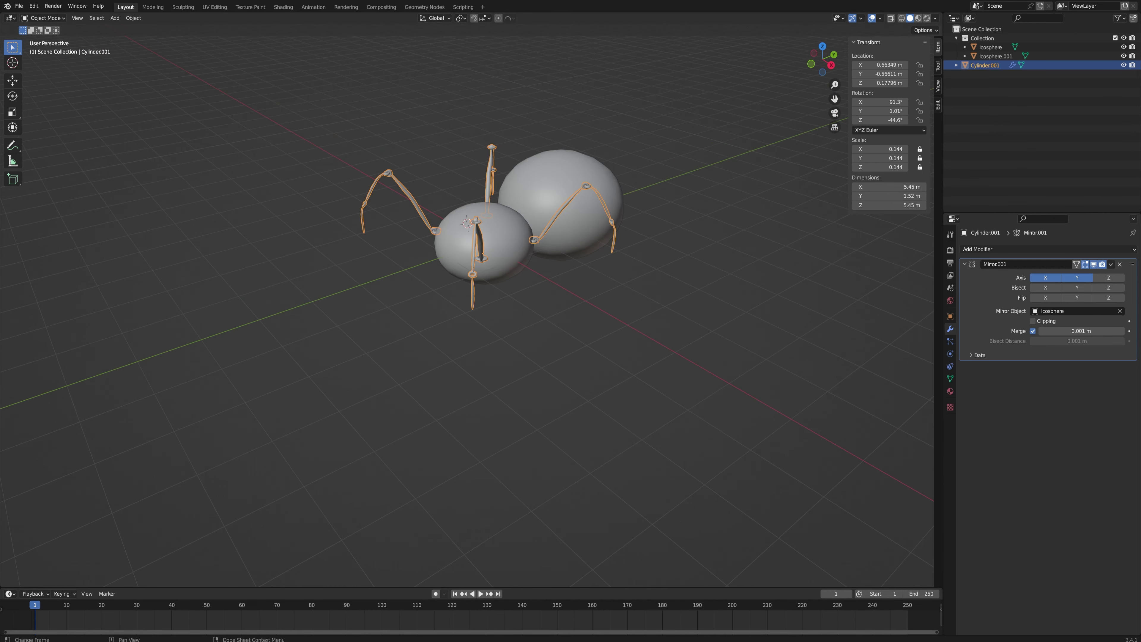
click(338, 641)
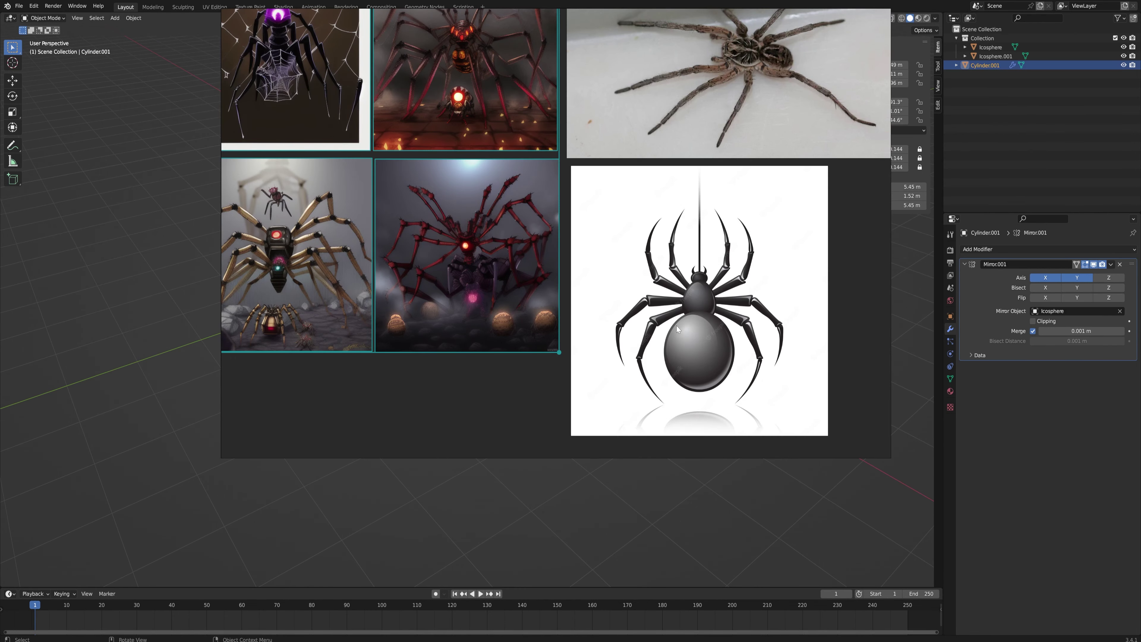
middle_drag(740, 91, 748, 172)
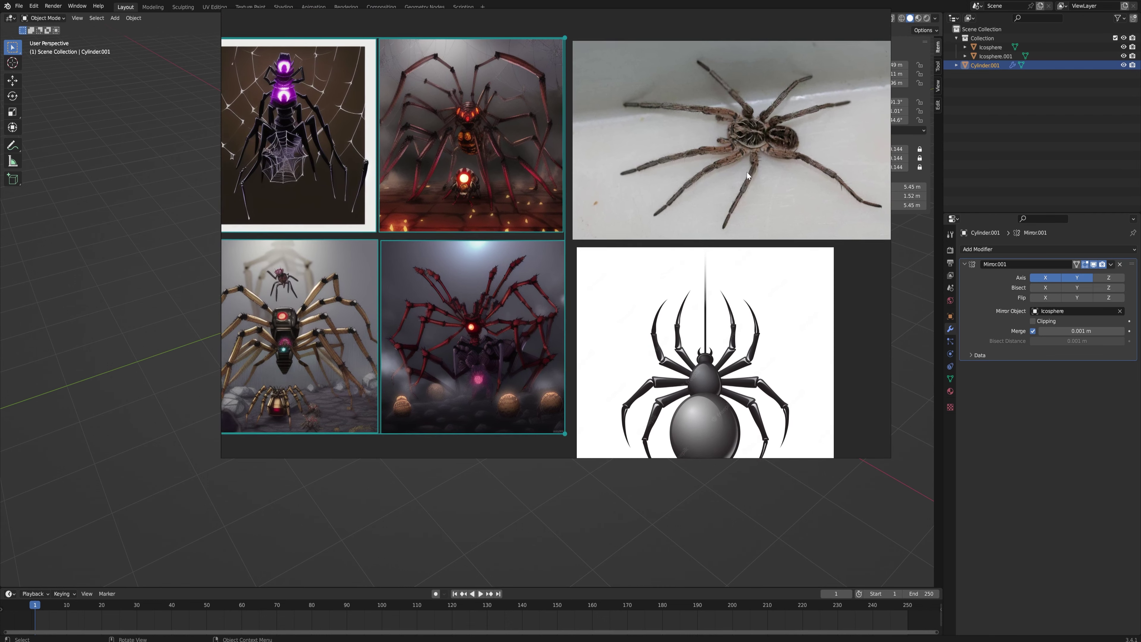
scroll(739, 163, up, 1)
scroll(631, 275, down, 3)
middle_drag(627, 293, 683, 281)
scroll(683, 281, down, 3)
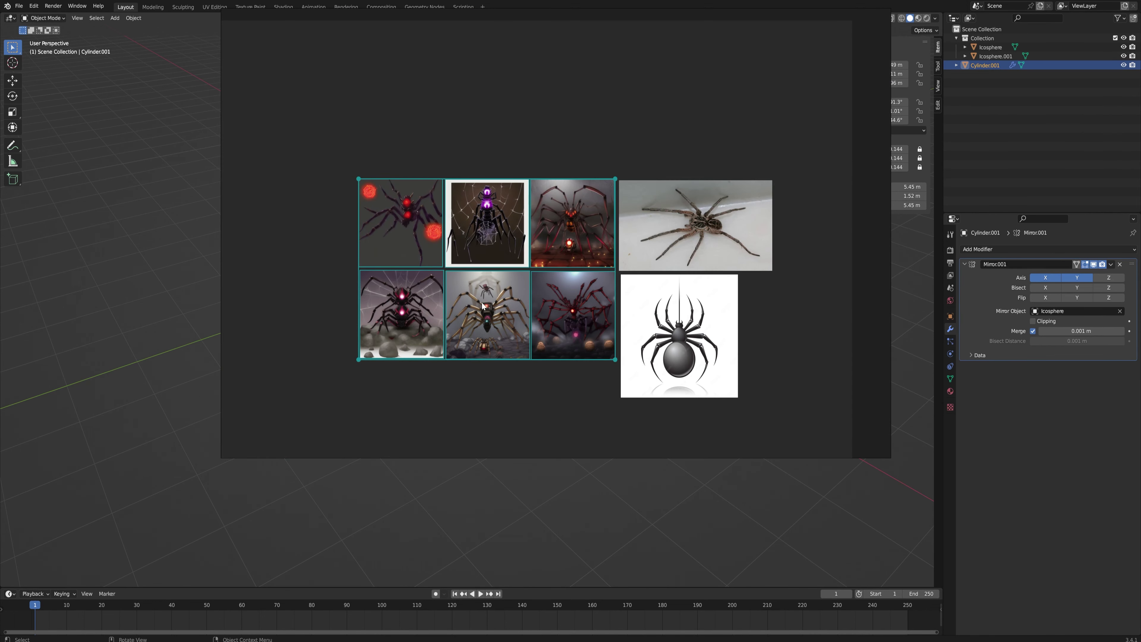
middle_drag(664, 254, 625, 272)
scroll(635, 267, up, 1)
scroll(647, 270, down, 1)
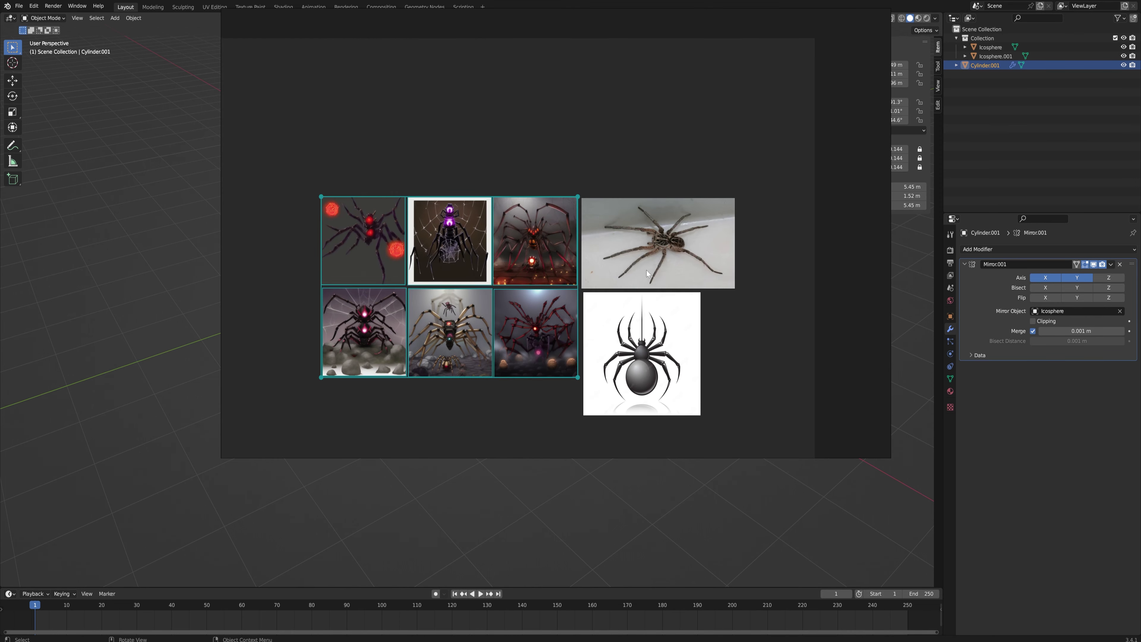
scroll(646, 270, up, 1)
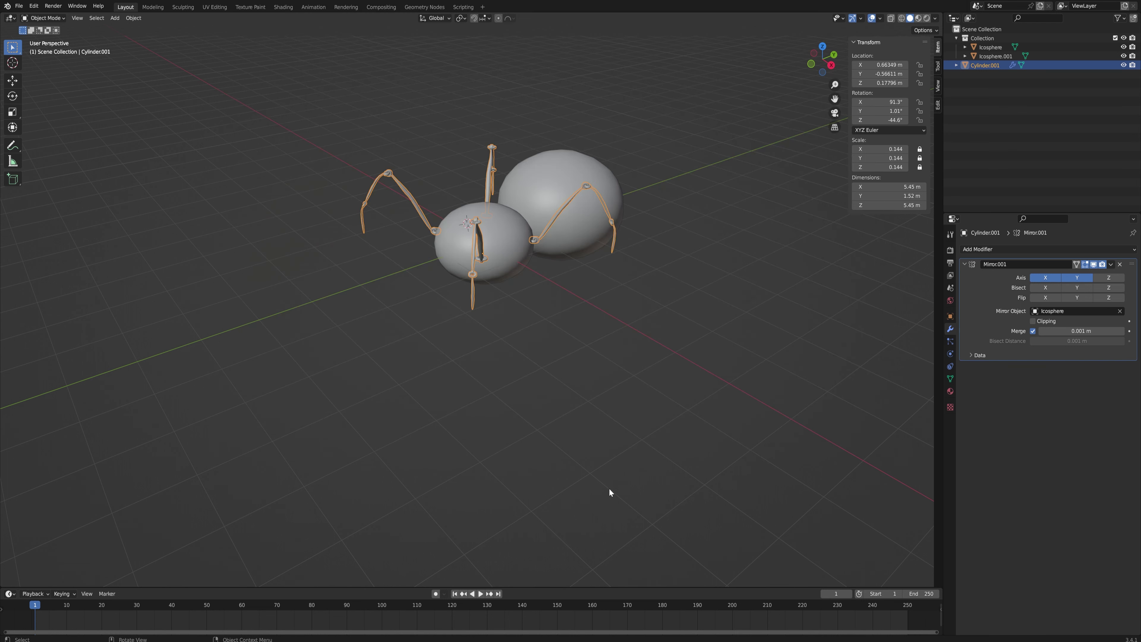
Step: Duplicate the mirrored leg object, rotate the copy about 20° around the Z axis and place it beside the original on the front body part
click(505, 288)
click(480, 251)
middle_drag(479, 251, 538, 271)
key(shift+d)
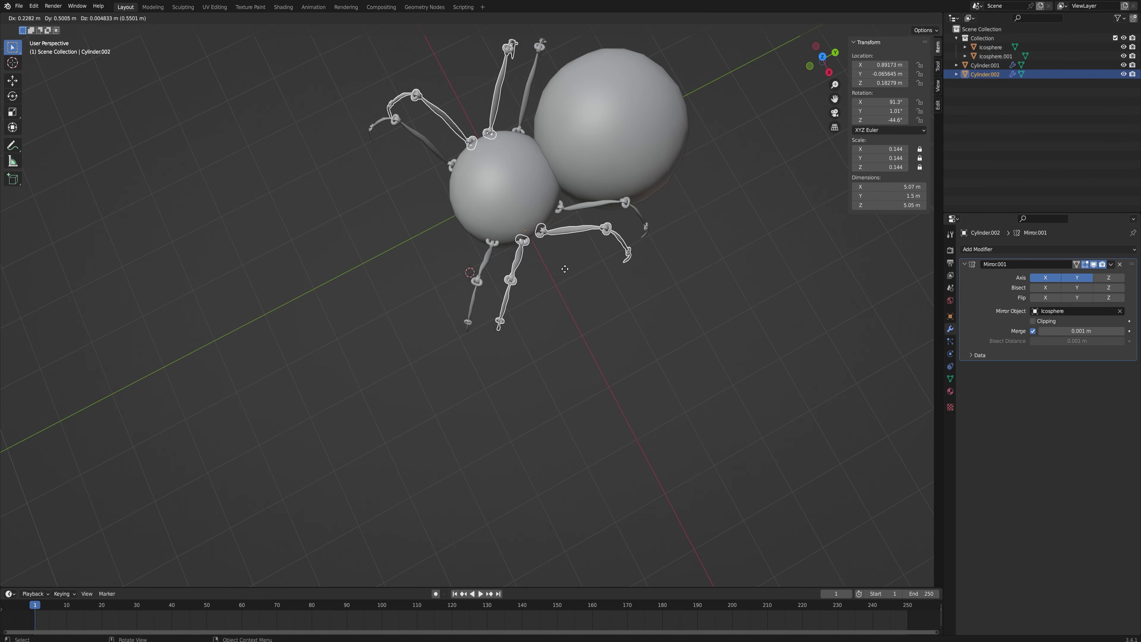
click(640, 286)
key(r)
key(z)
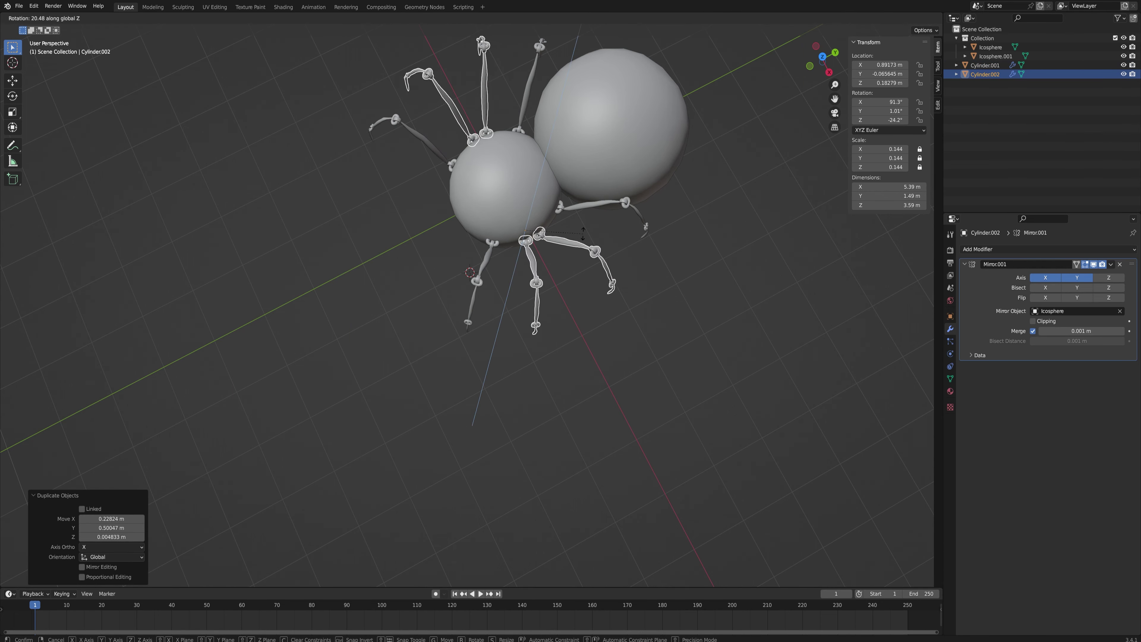
click(650, 212)
key(g)
middle_drag(598, 261, 676, 283)
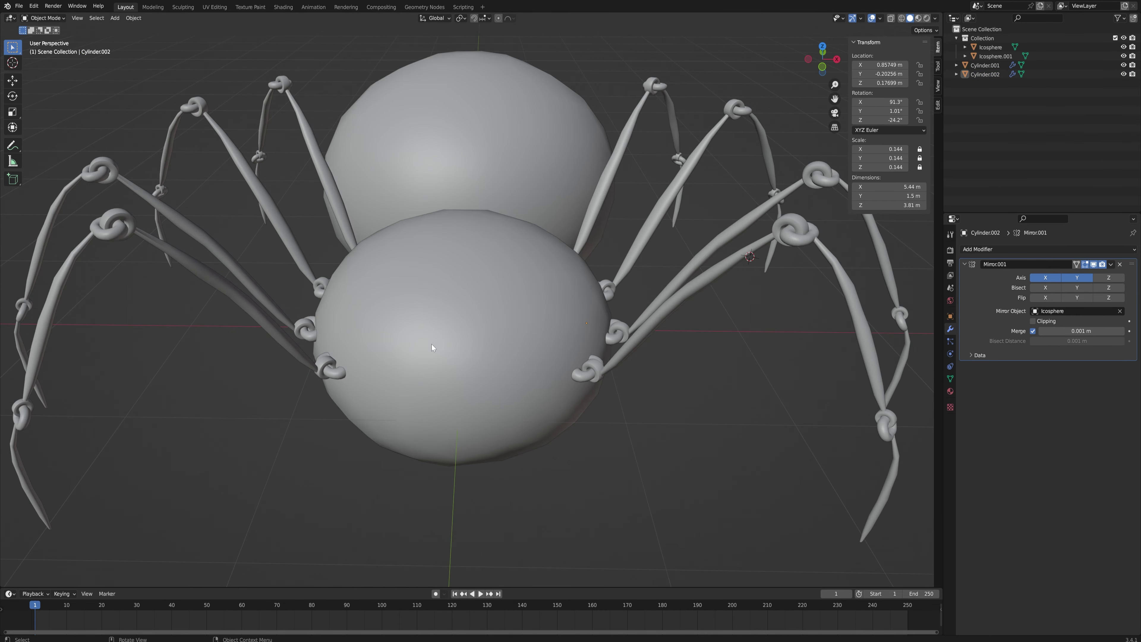
Step: Add a UV sphere with 32 segments and 16 rings and shade it smooth
middle_drag(431, 345, 421, 349)
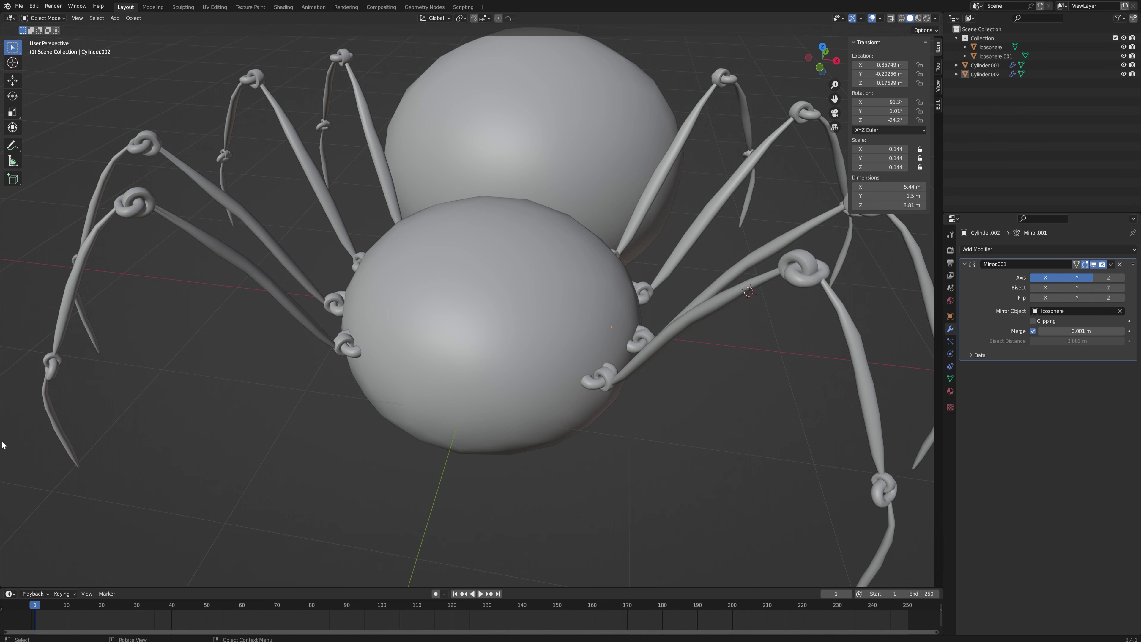
middle_drag(576, 329, 542, 337)
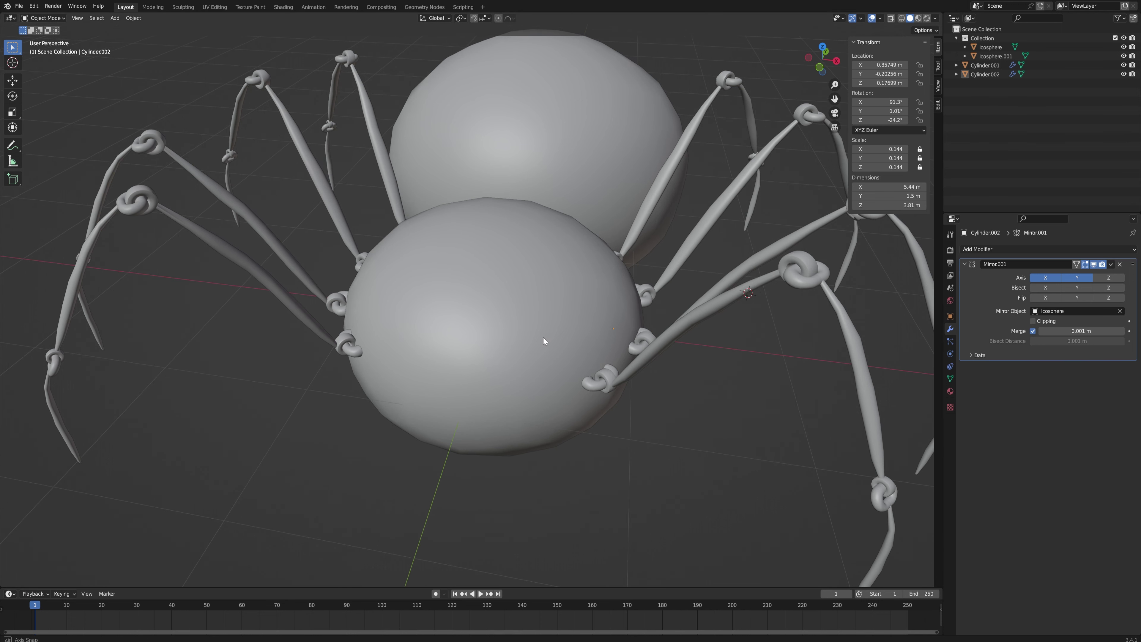
key(shift+a)
mouse_move(543, 337)
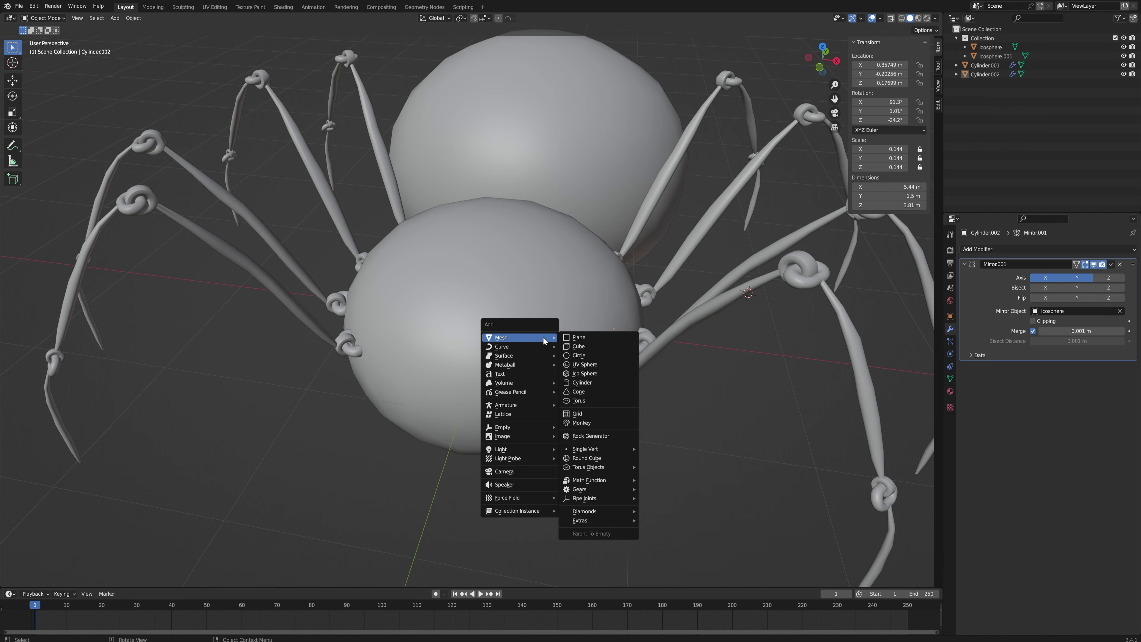
click(598, 365)
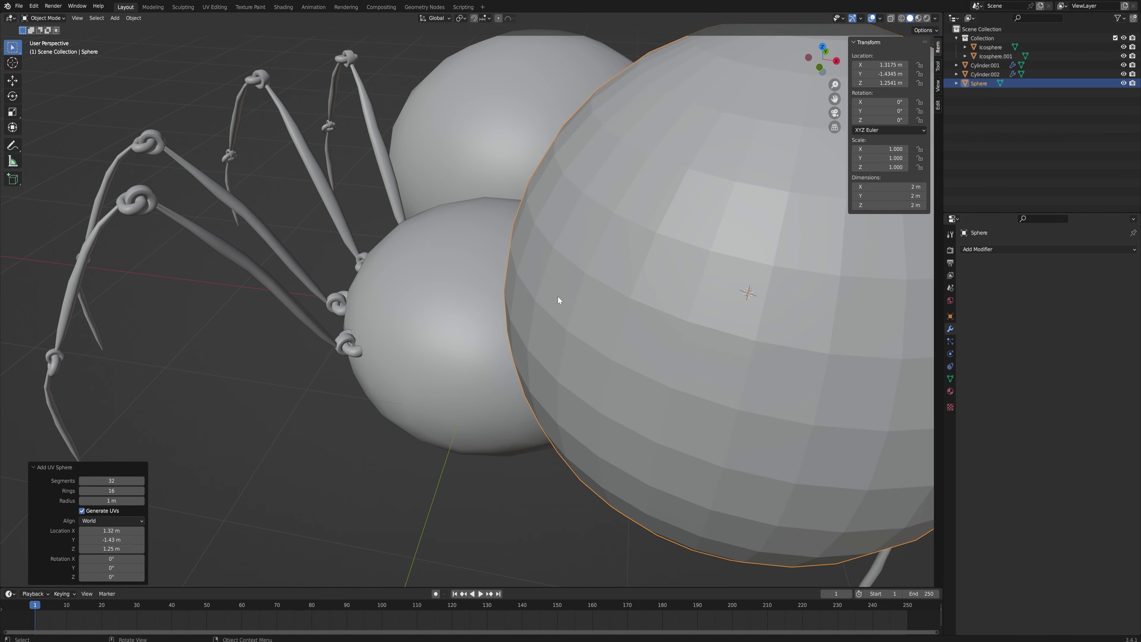
right_click(661, 311)
click(666, 300)
middle_drag(692, 290, 872, 305)
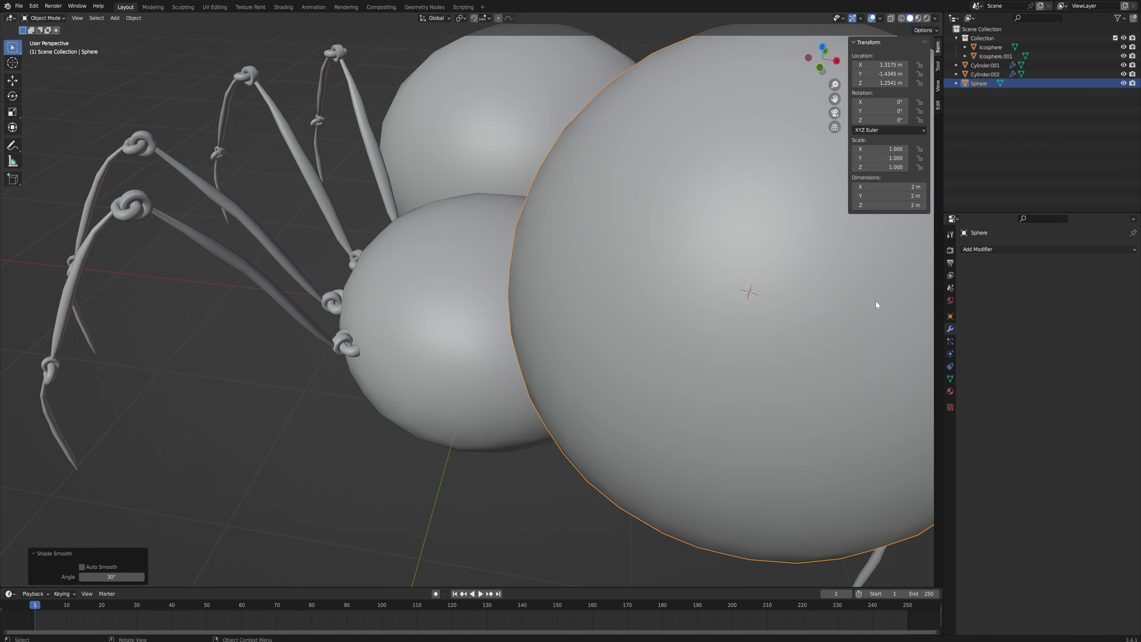
Step: Scale the sphere to 0.097 and move it onto the front of the head as an eye, slightly off-centre
key(s)
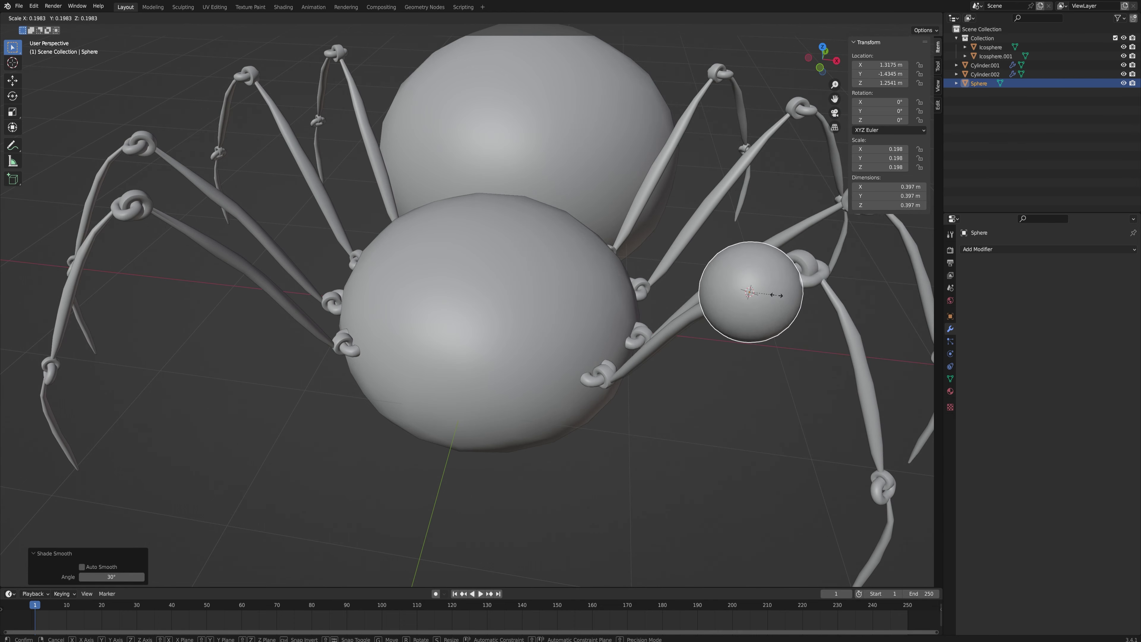
click(764, 293)
key(g)
key(shift+z)
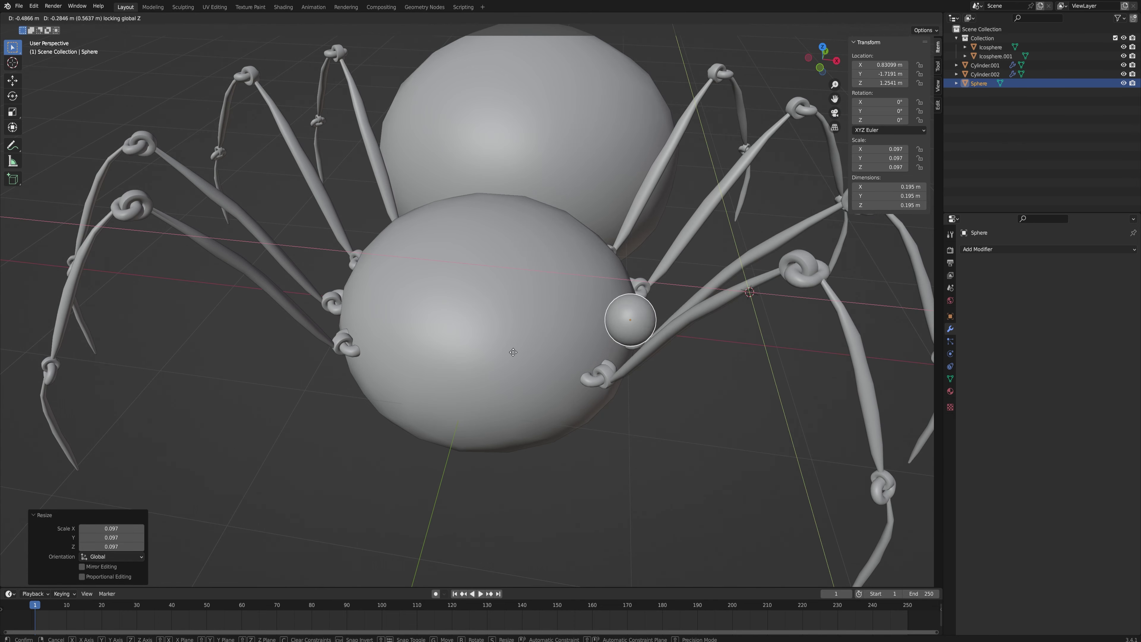
click(472, 313)
middle_drag(599, 262, 490, 276)
key(g)
click(689, 316)
middle_drag(688, 316, 594, 302)
key(g)
key(z)
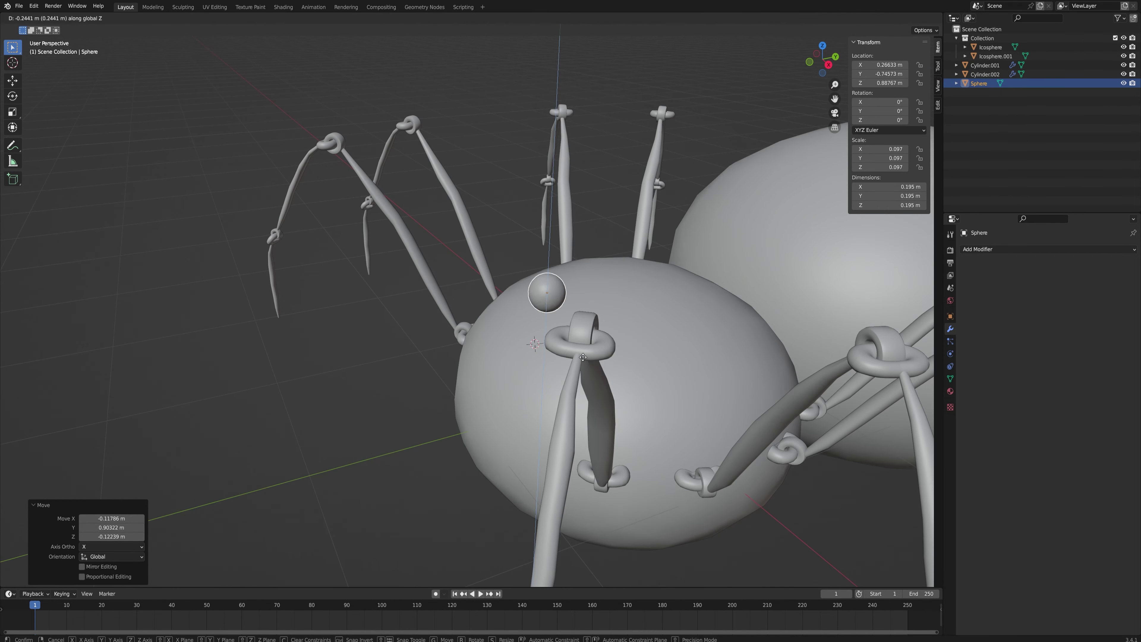
Step: Add a Mirror modifier to the eye on the X axis, using the head Icosphere as mirror object
click(1047, 249)
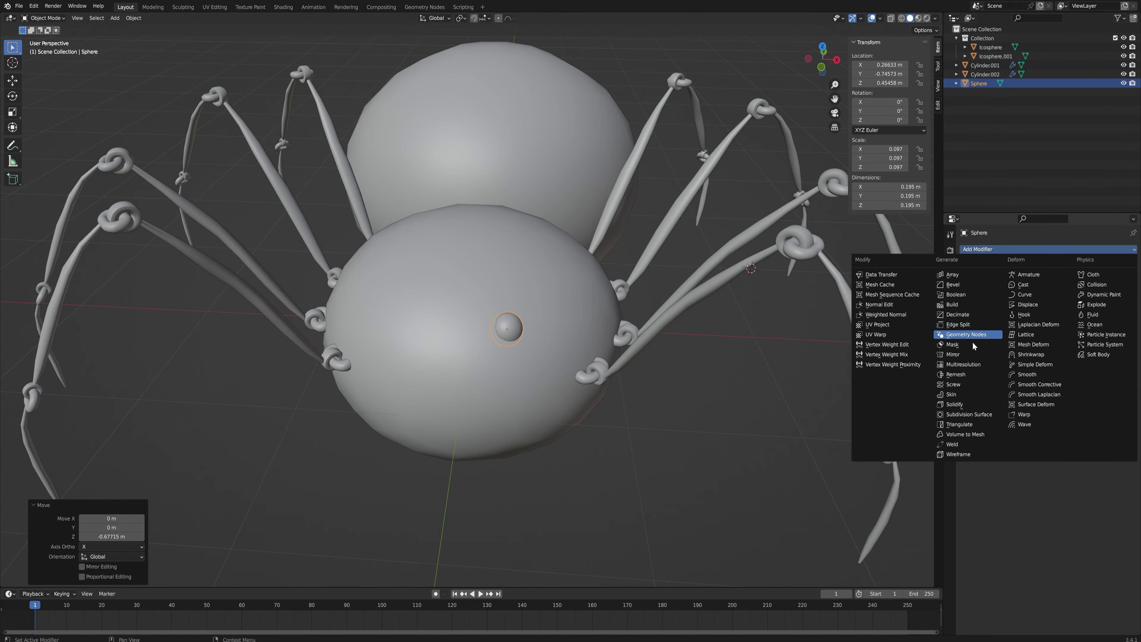
click(971, 357)
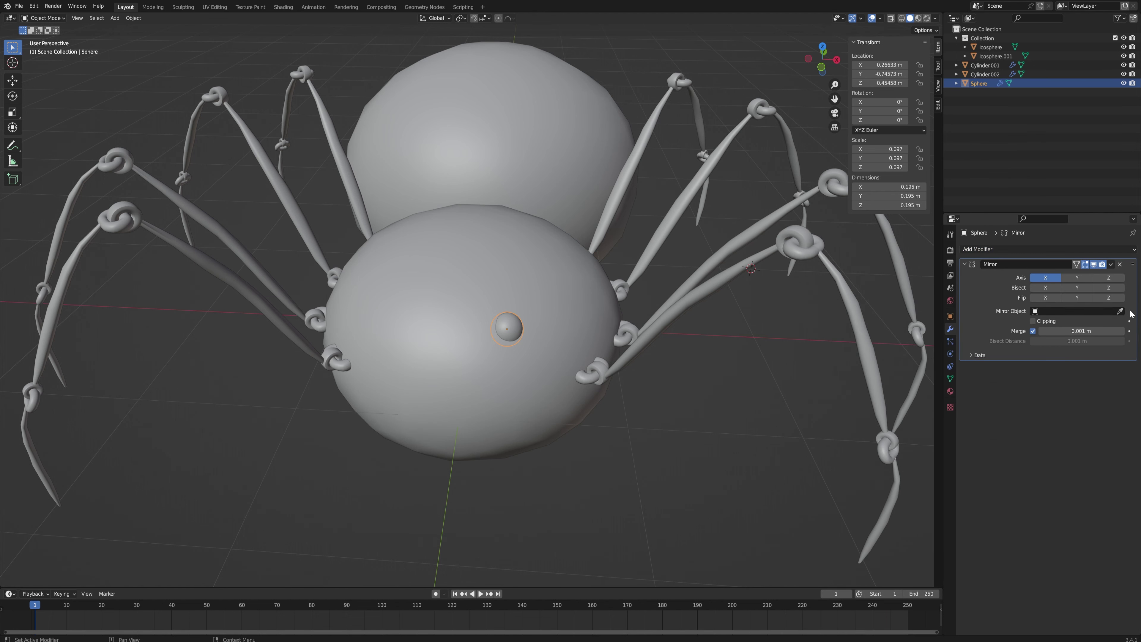
click(1119, 310)
click(388, 323)
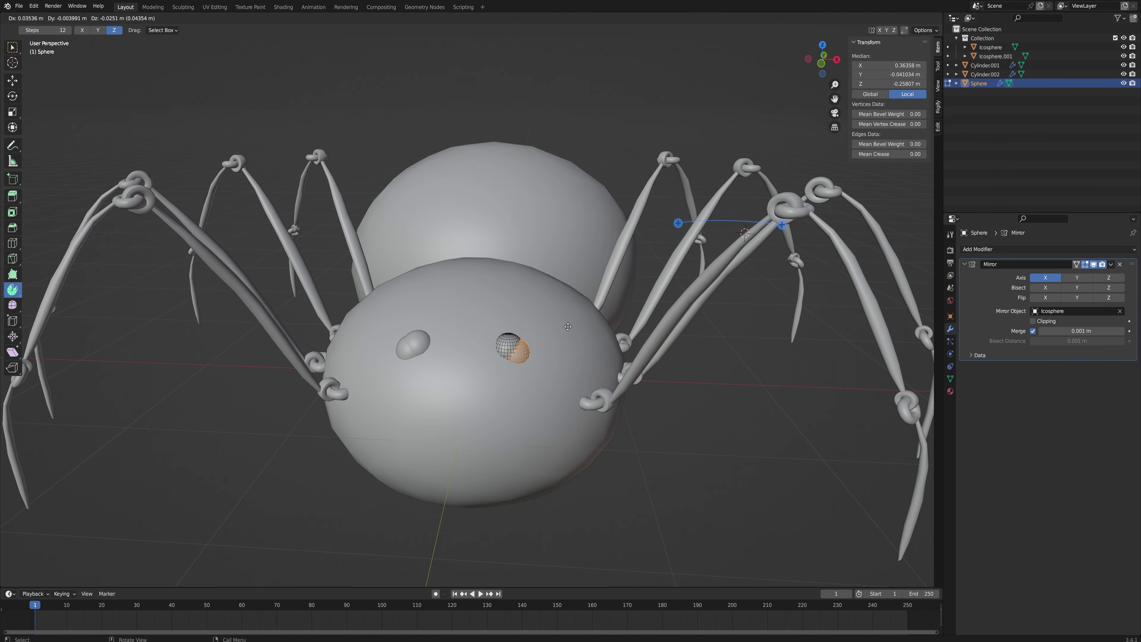
Step: Duplicate the eye within its mesh twice, placing one copy lower and outward and another above it on the head's surface
key(shift+d)
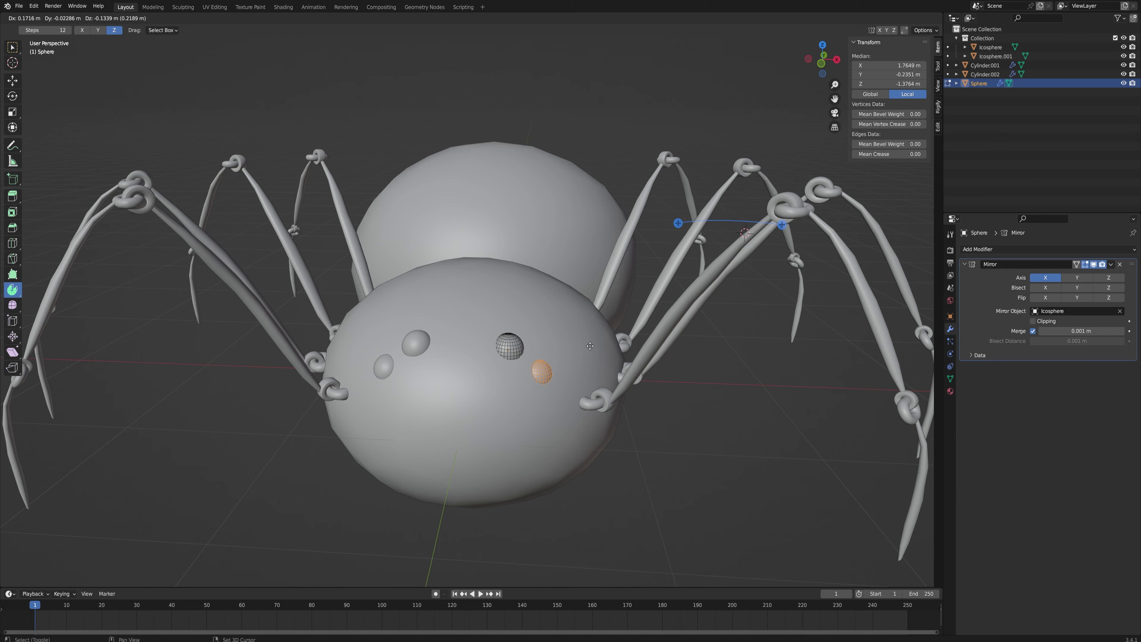
click(595, 348)
middle_drag(595, 348, 593, 379)
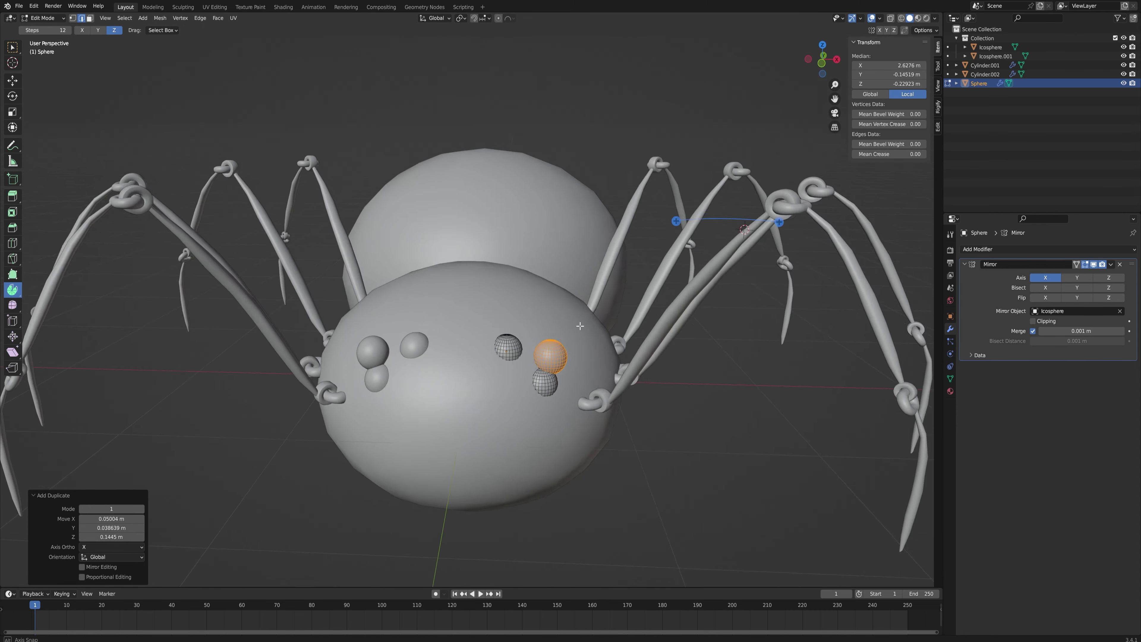
middle_drag(583, 321, 553, 342)
key(g)
key(z)
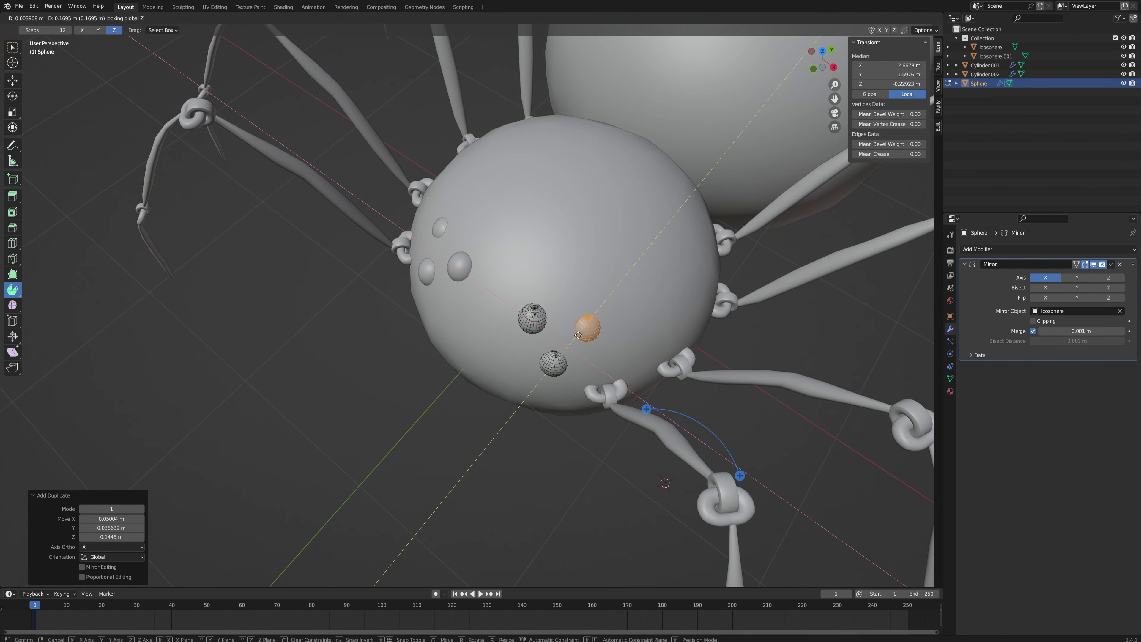
click(579, 335)
middle_drag(569, 341, 618, 337)
Step: Duplicate the upper outer eye, place the copy above the first eye on the head and leave mesh editing
key(shift+d)
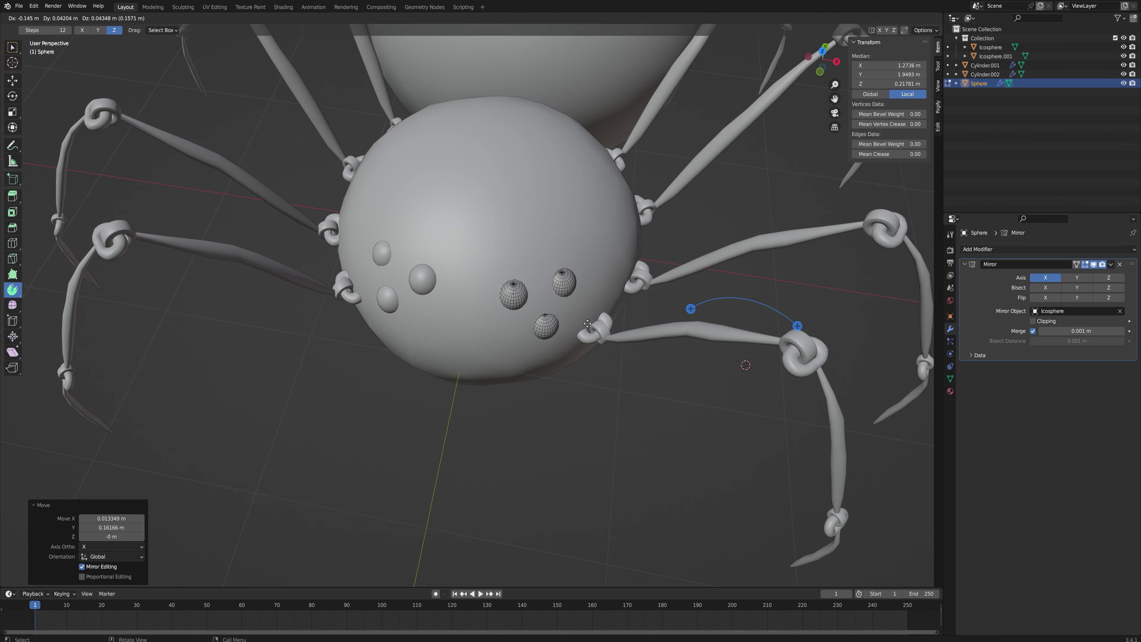
click(585, 318)
key(g)
key(z)
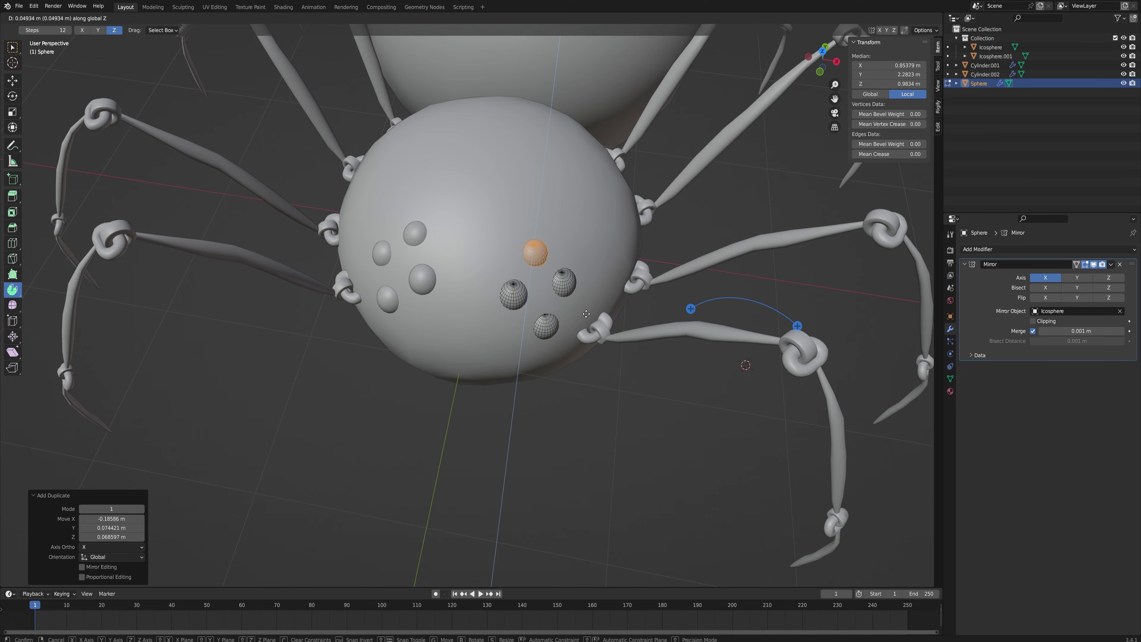
click(587, 324)
key(Tab)
click(550, 427)
Step: Move the whole eye group inward along X to about 0.229 m and up along Z to about 0.461 m
middle_drag(550, 426, 544, 370)
click(519, 335)
key(g)
key(x)
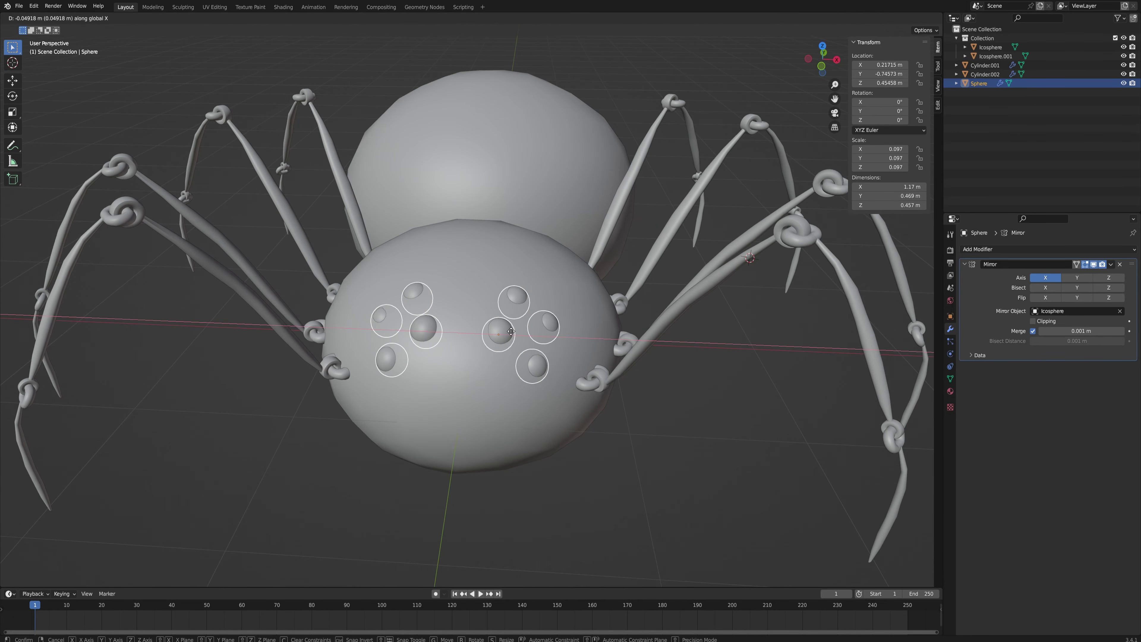
click(513, 332)
key(g)
key(z)
click(513, 330)
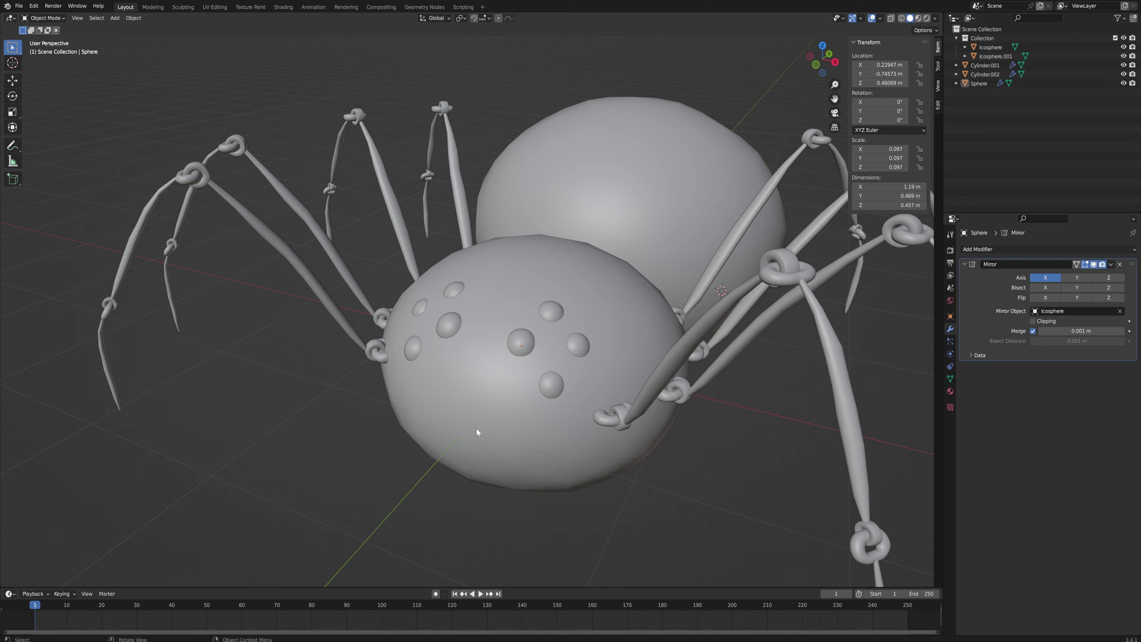
Step: Select only the upper outer eye sphere in the eye mesh and adjust its position on the head's surface
middle_drag(530, 419, 629, 408)
click(357, 410)
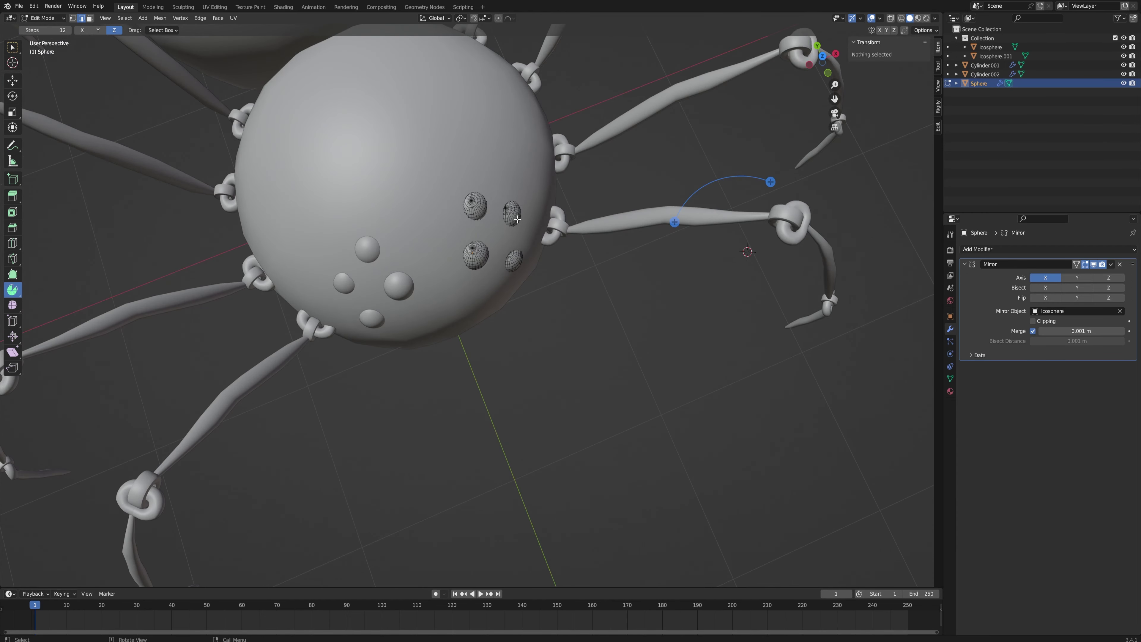
click(517, 219)
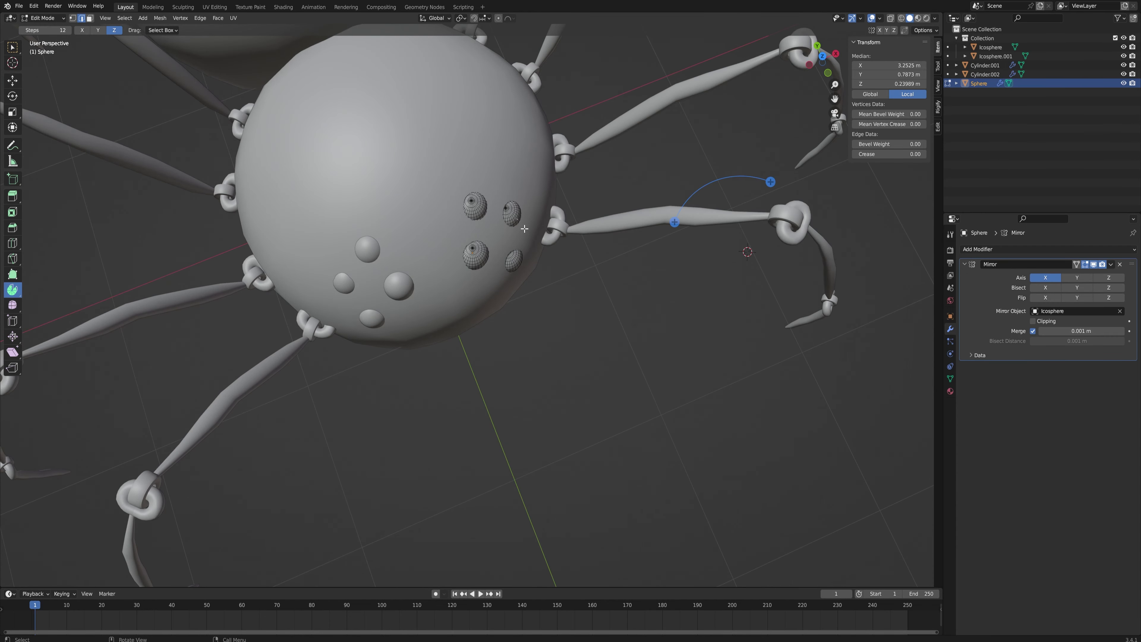
key(l)
middle_drag(531, 240, 513, 167)
key(g)
key(z)
click(526, 207)
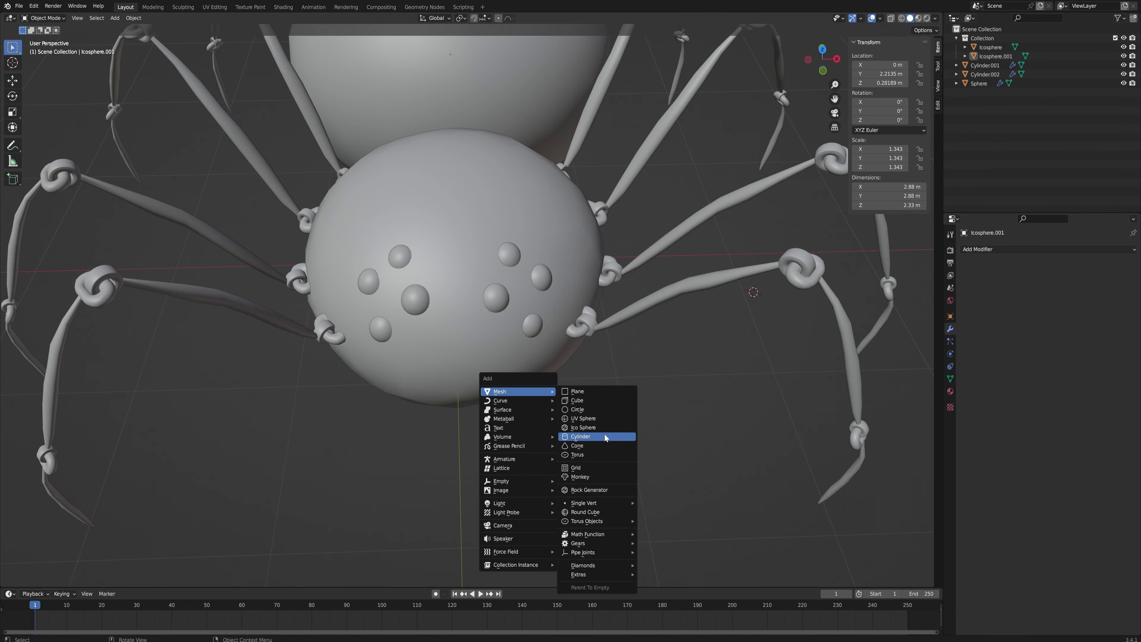
Step: Add a cylinder, scale it to about 0.331 and move it to the front of the head at about X 0.28, Y -0.92, Z 0.11 m
click(605, 438)
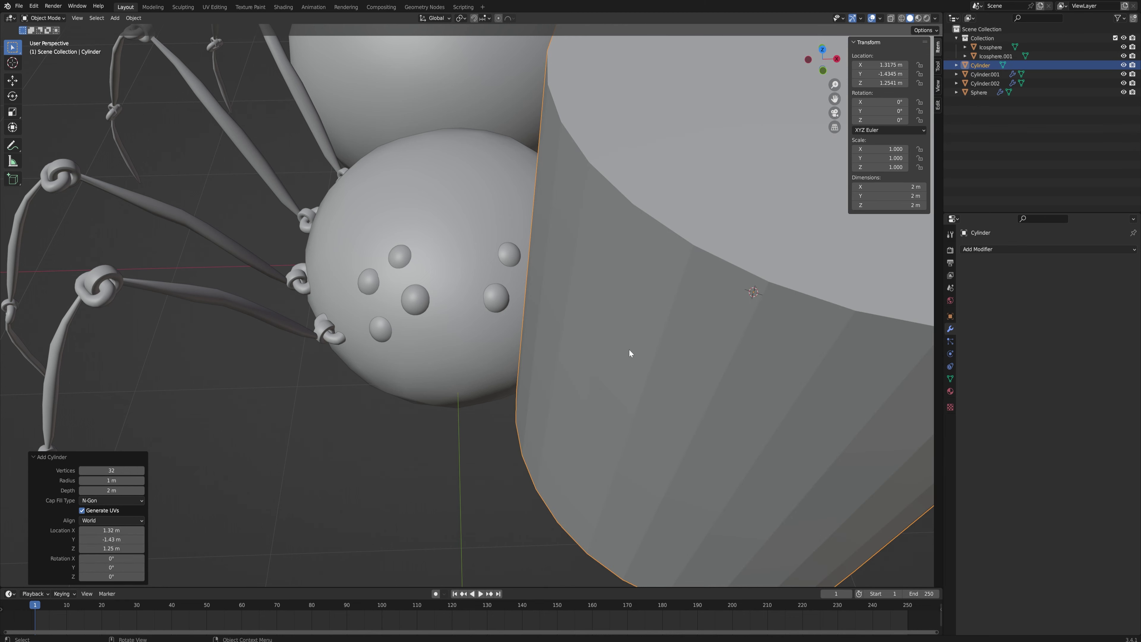
key(s)
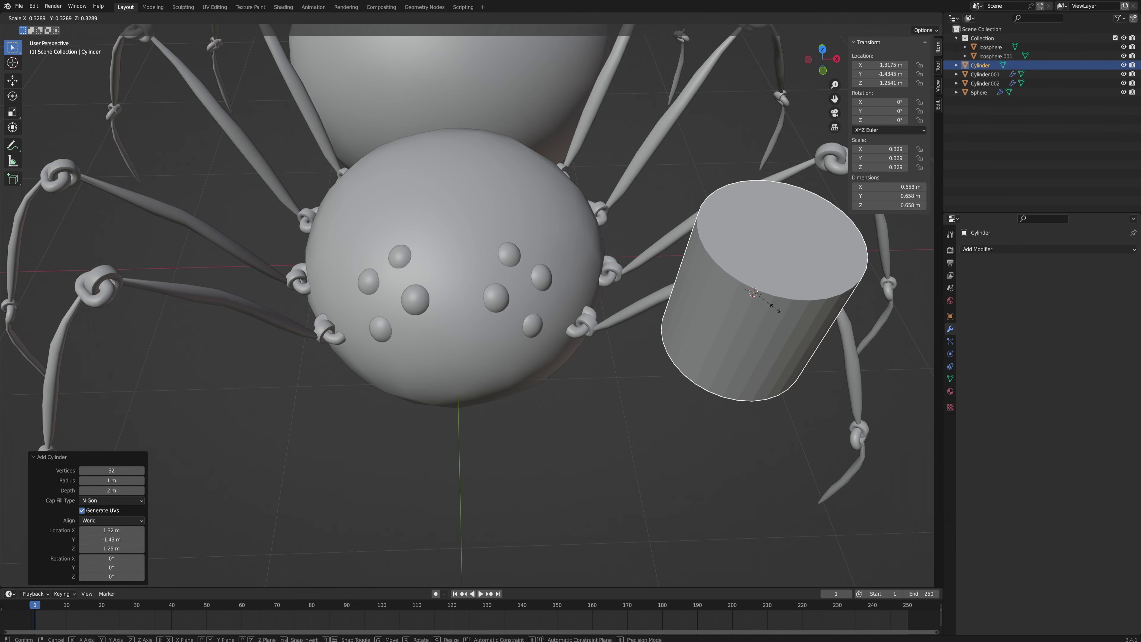
click(776, 312)
key(g)
key(shift+z)
Step: Rotate the cylinder 90° about the X axis and 45° about the Z axis
key(r)
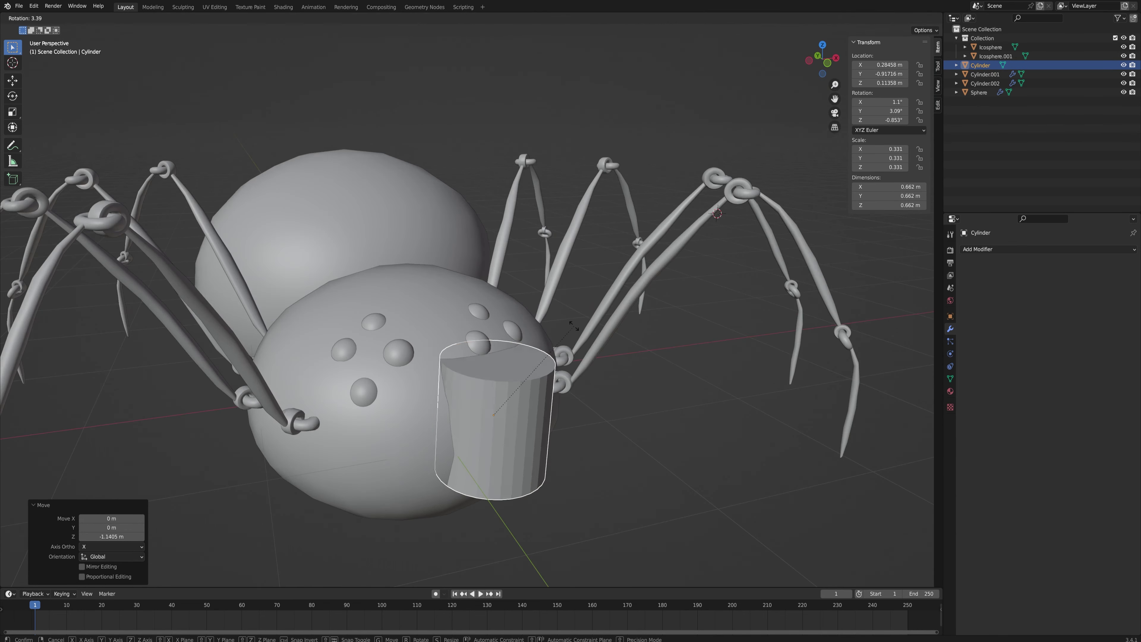
key(x)
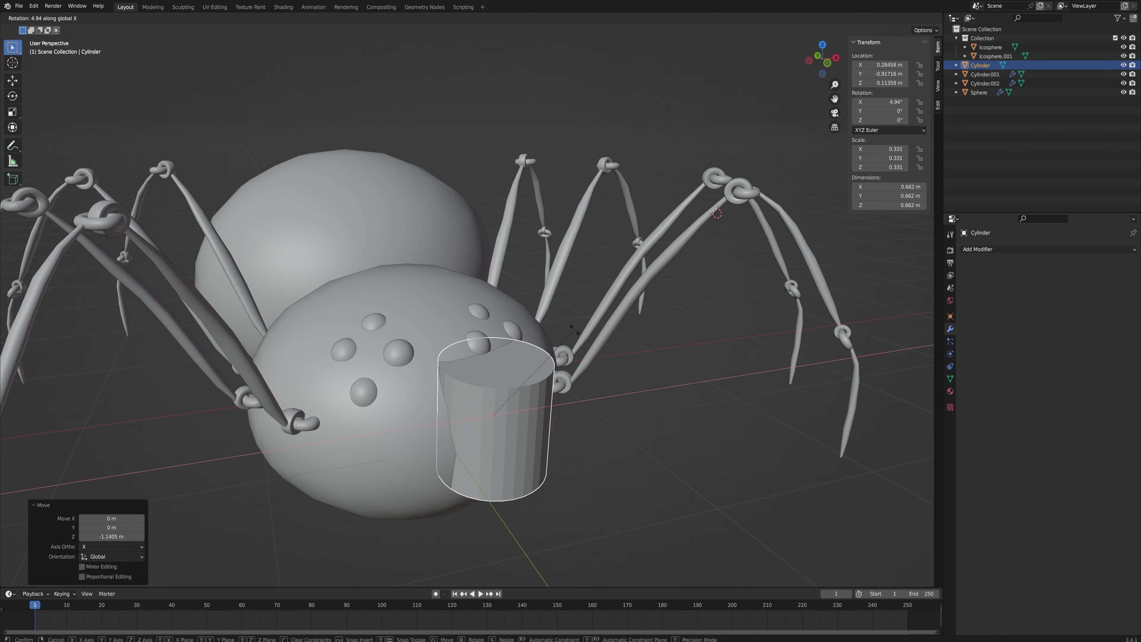
text(90)
key(Return)
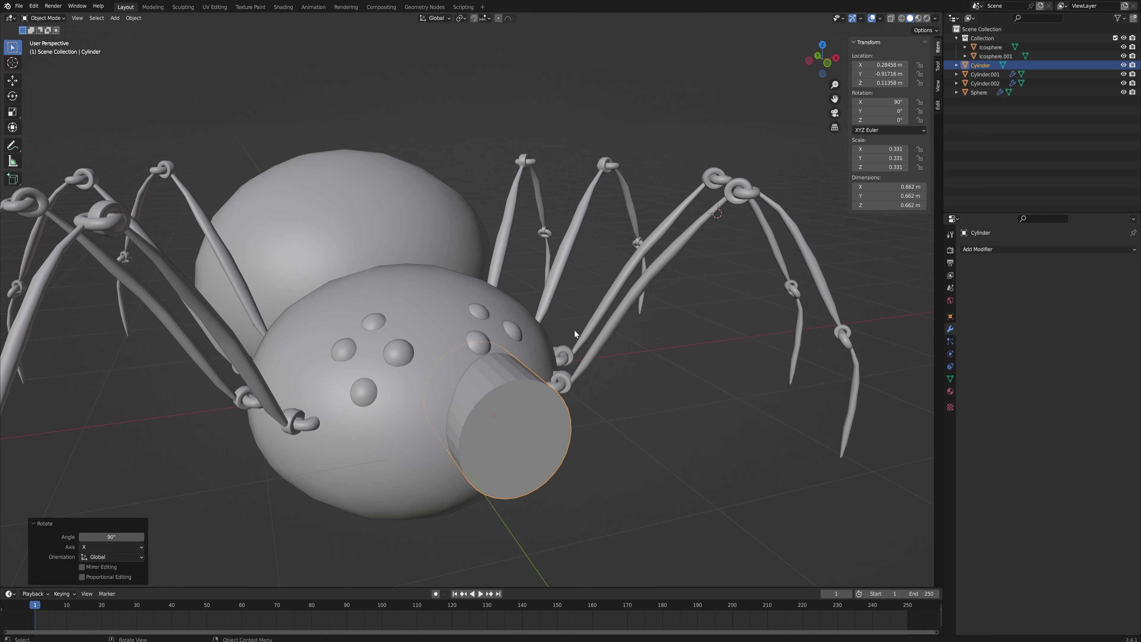
key(r)
key(z)
text(45)
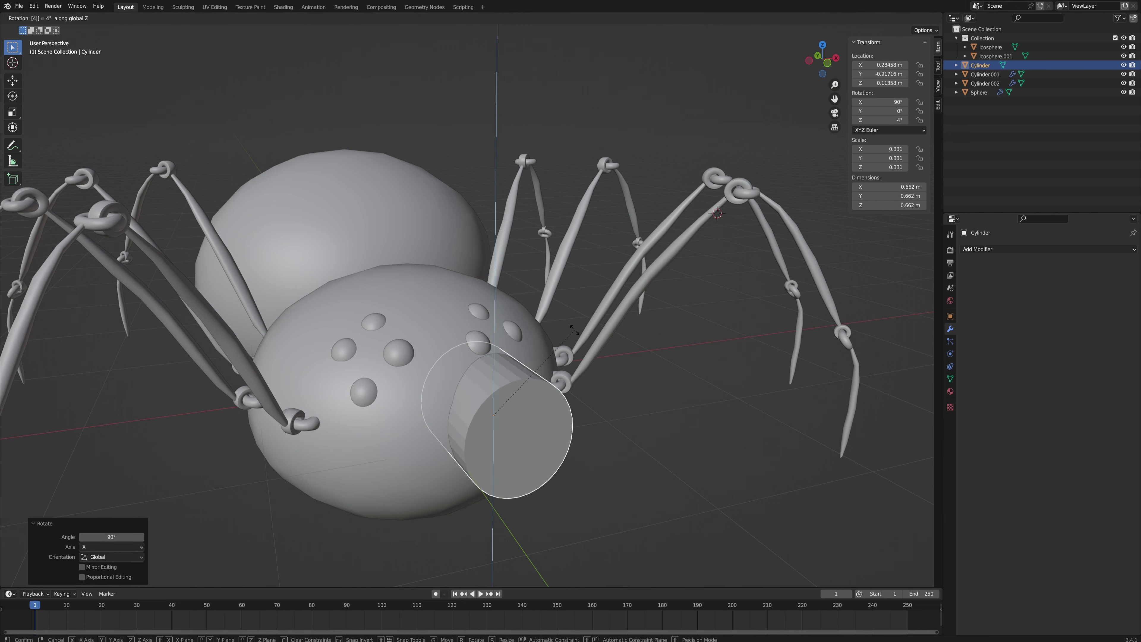
key(Return)
middle_drag(594, 370, 652, 393)
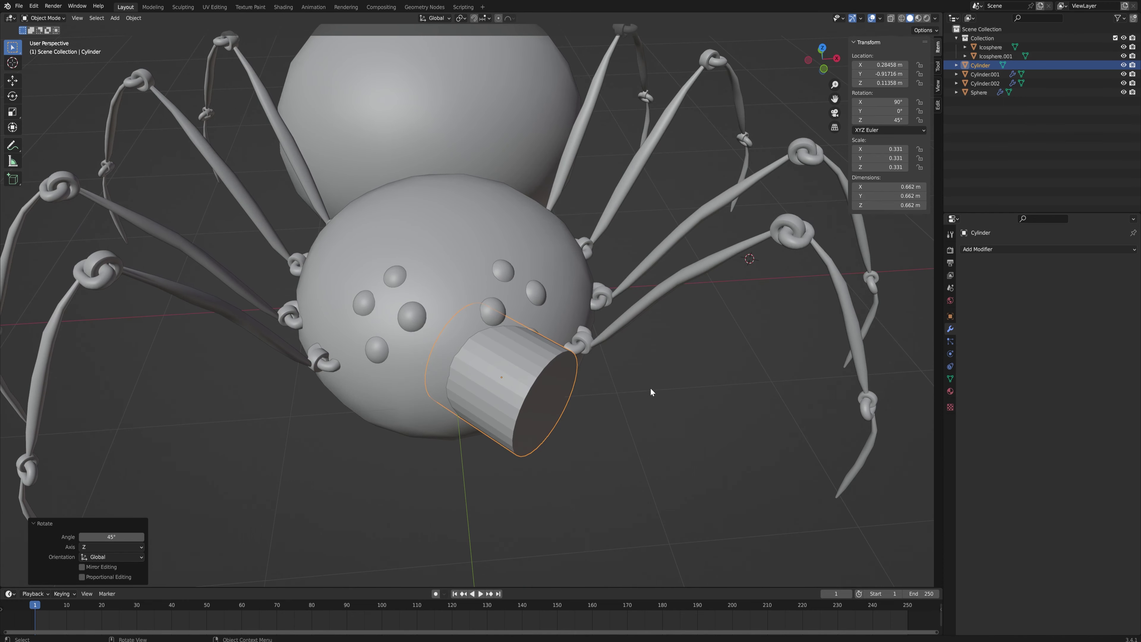
Step: Shrink the cylinder to a scale of about 0.124 and move it below the lowest eye, to about X 0.50, Y -0.95 m
key(s)
click(559, 390)
key(g)
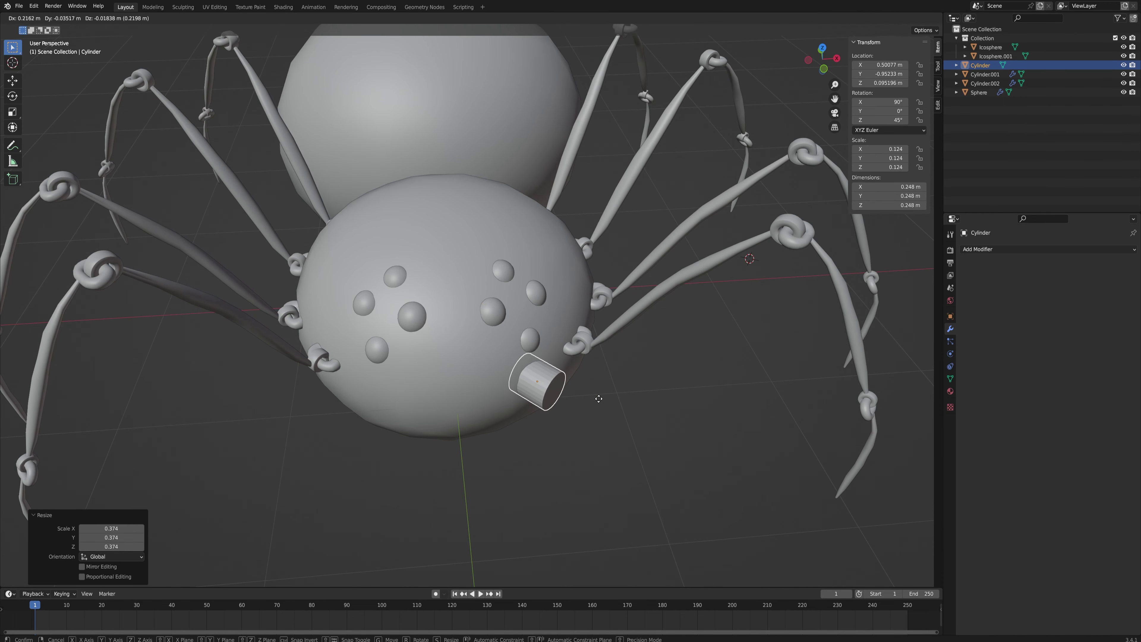
click(601, 403)
middle_drag(643, 400, 586, 402)
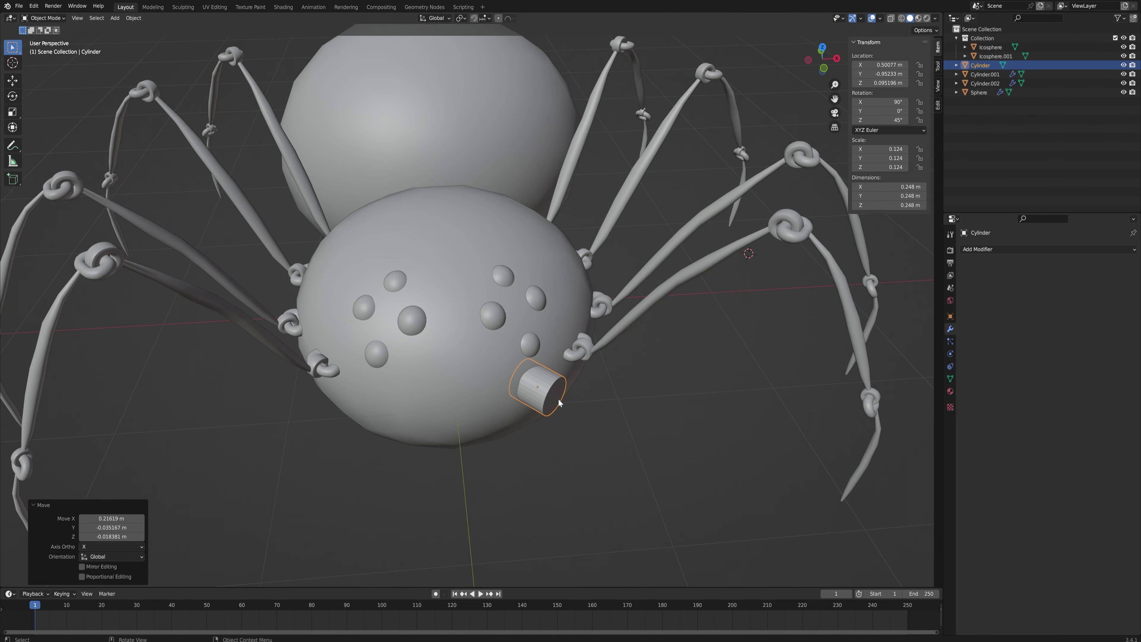
Step: Apply smooth shading to the small cylinder
right_click(548, 391)
click(548, 387)
right_click(554, 394)
click(550, 398)
Step: Extrude the cylinder's outer face outward three times, scaling the end by about 0.658, about 0.495 and finally to a fine tip, forming a cone
key(Tab)
key(e)
click(601, 415)
key(s)
click(629, 415)
key(e)
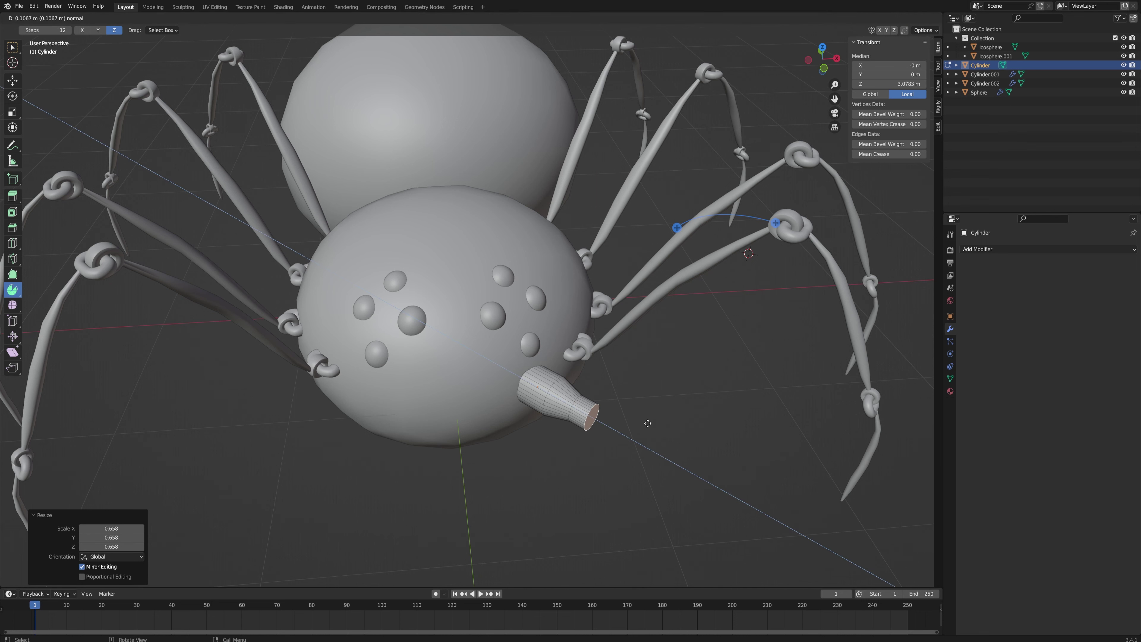
click(655, 426)
key(s)
click(649, 433)
key(e)
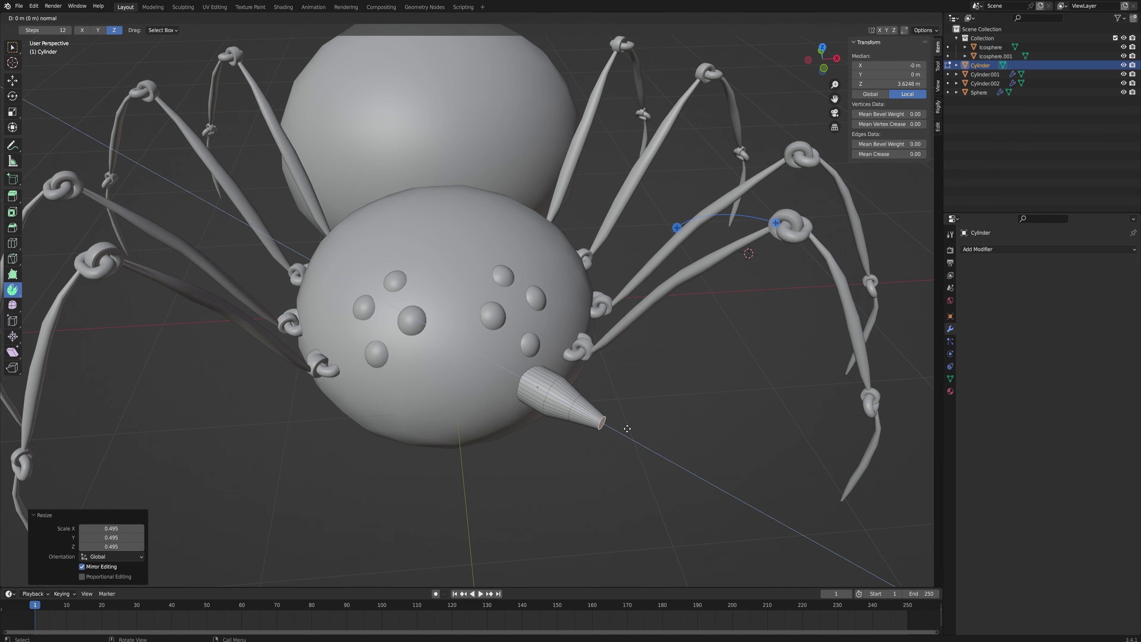
click(649, 436)
key(s)
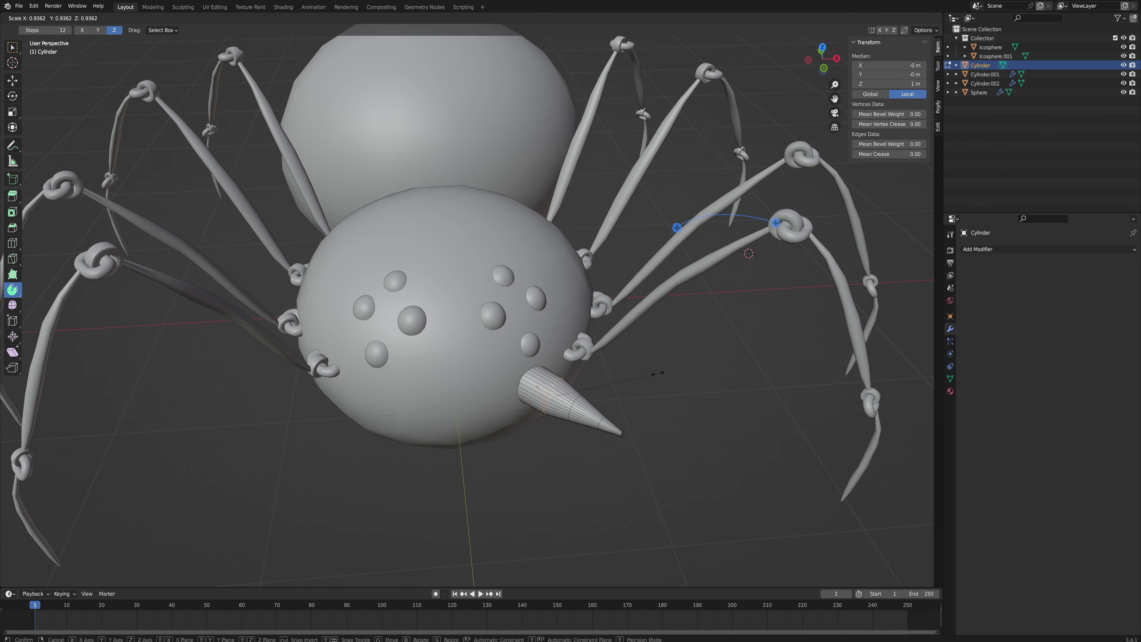
Step: Scale the cone's innermost edge loop by about 0.956 and slide it toward the base by a factor of about -0.329
click(659, 371)
key(g)
key(g)
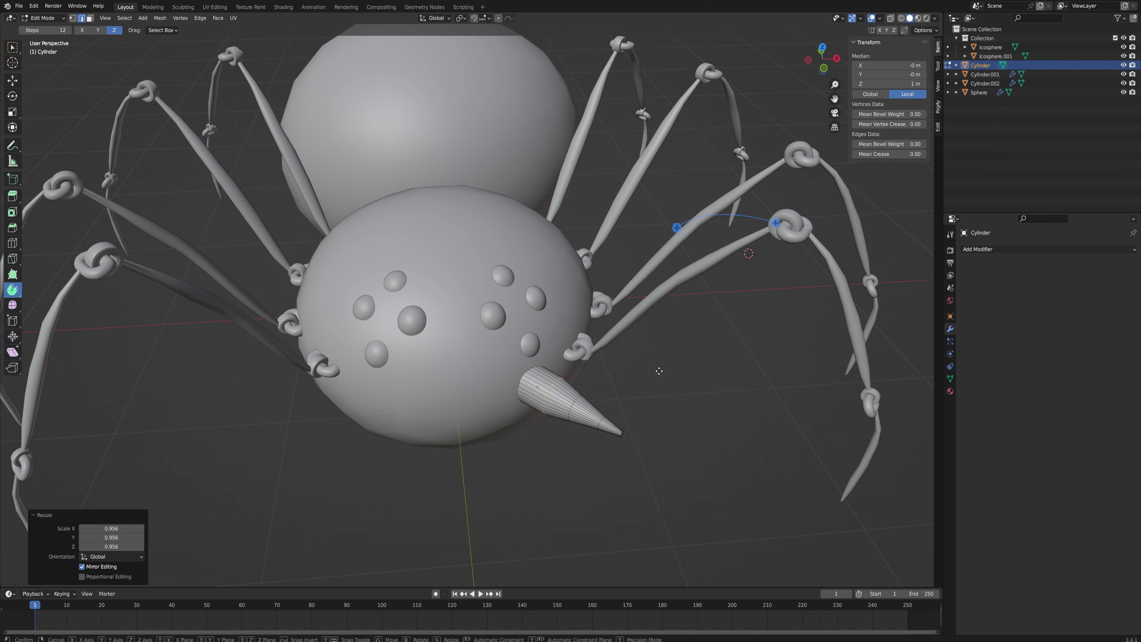
click(648, 369)
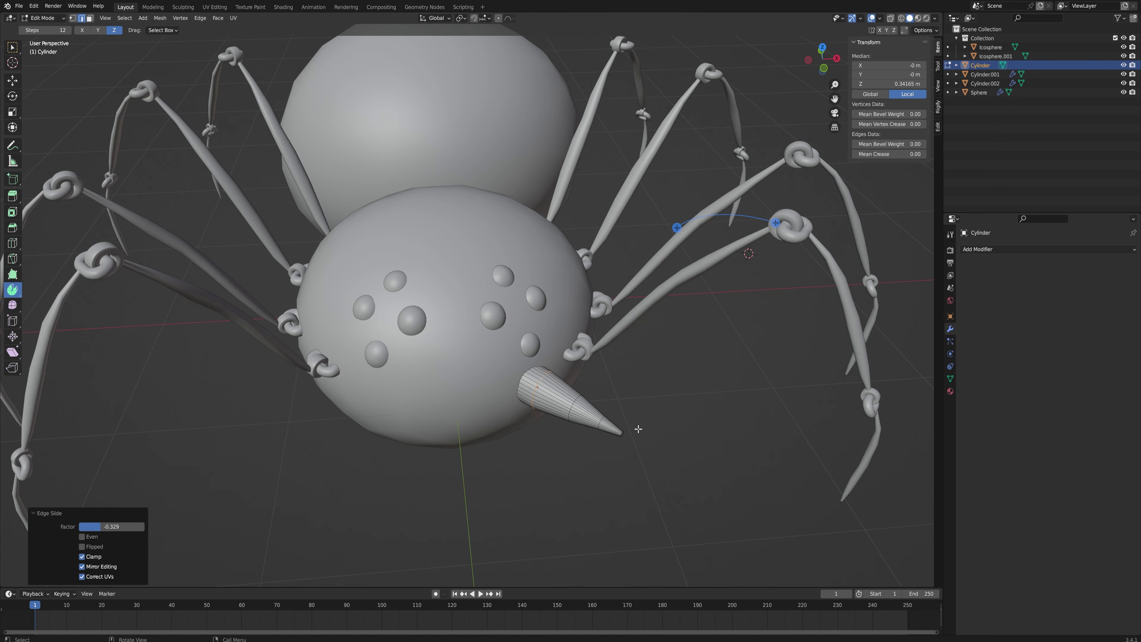
Step: Bend the cone into a fang by rotating its tip loop about 42° with proportional editing at a size of about 0.42, and leave mesh editing
alt+click(613, 426)
middle_drag(719, 443, 725, 451)
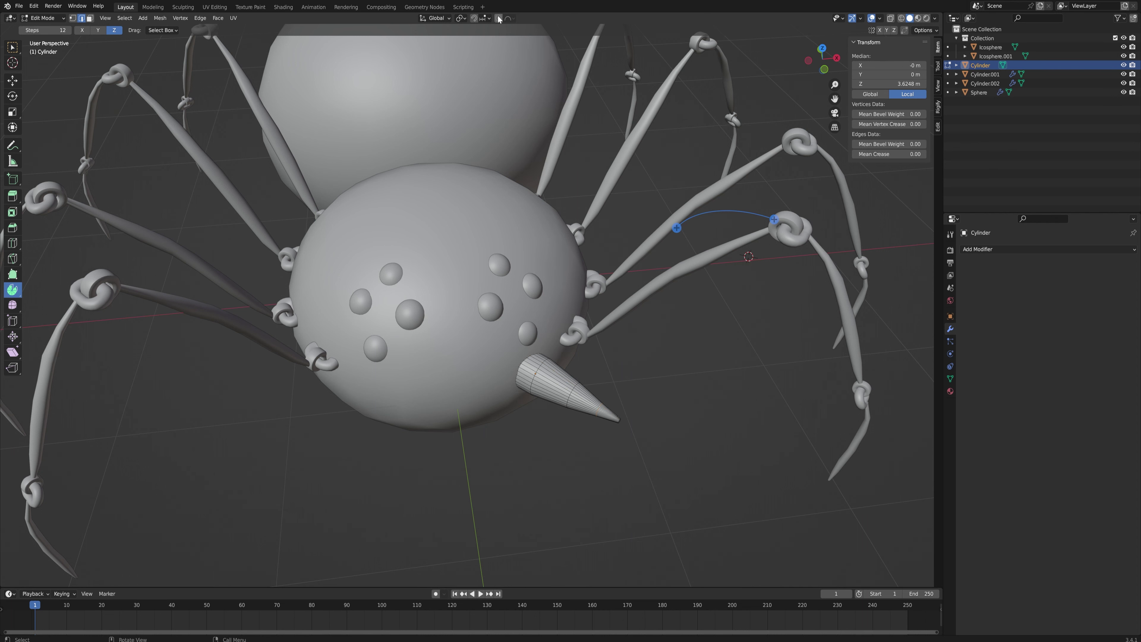
key(r)
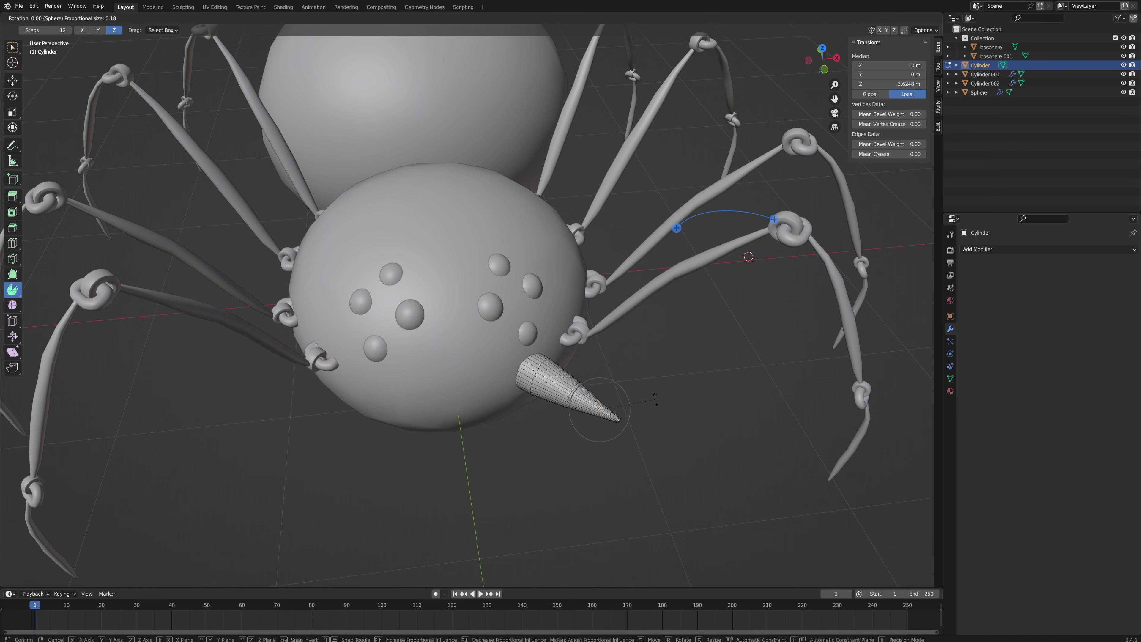
scroll(654, 410, down, 8)
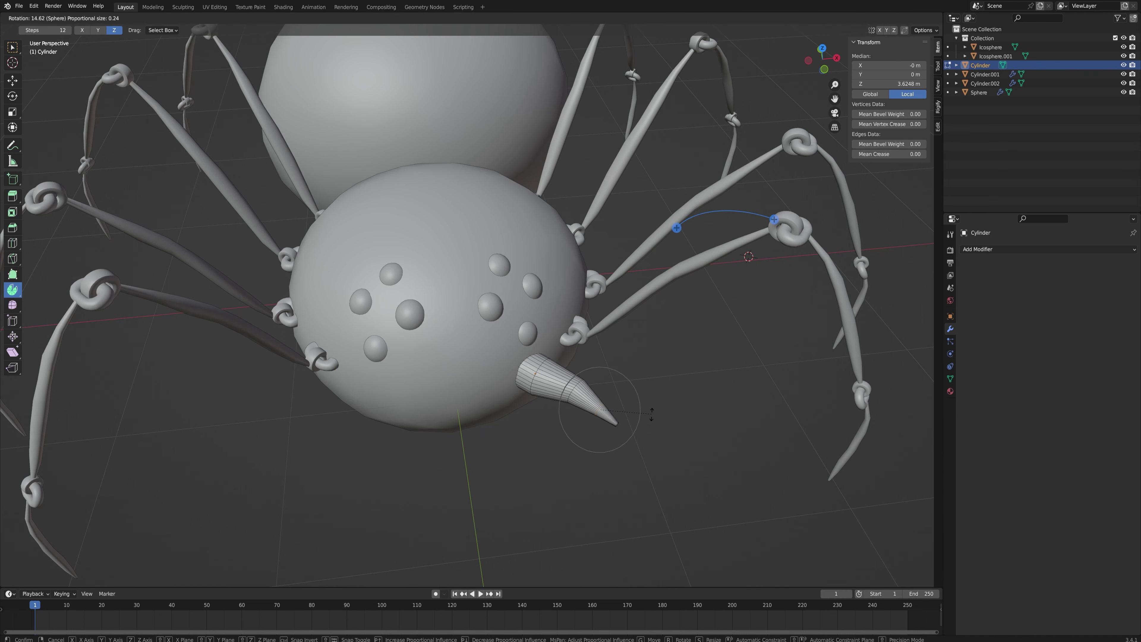
scroll(650, 424, down, 1)
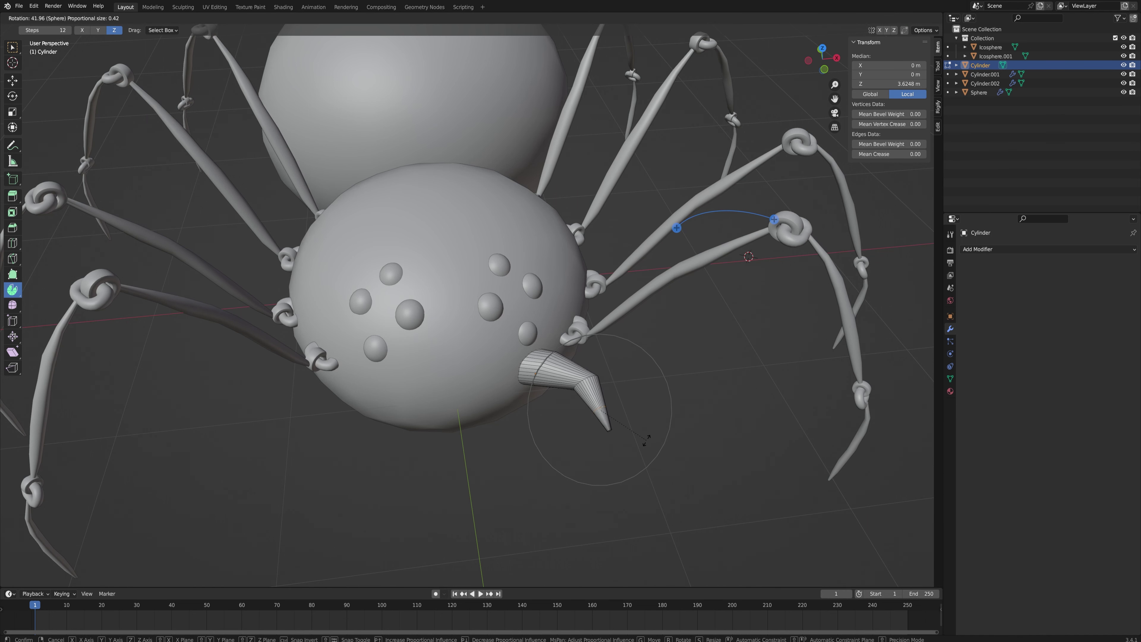
click(643, 441)
key(Tab)
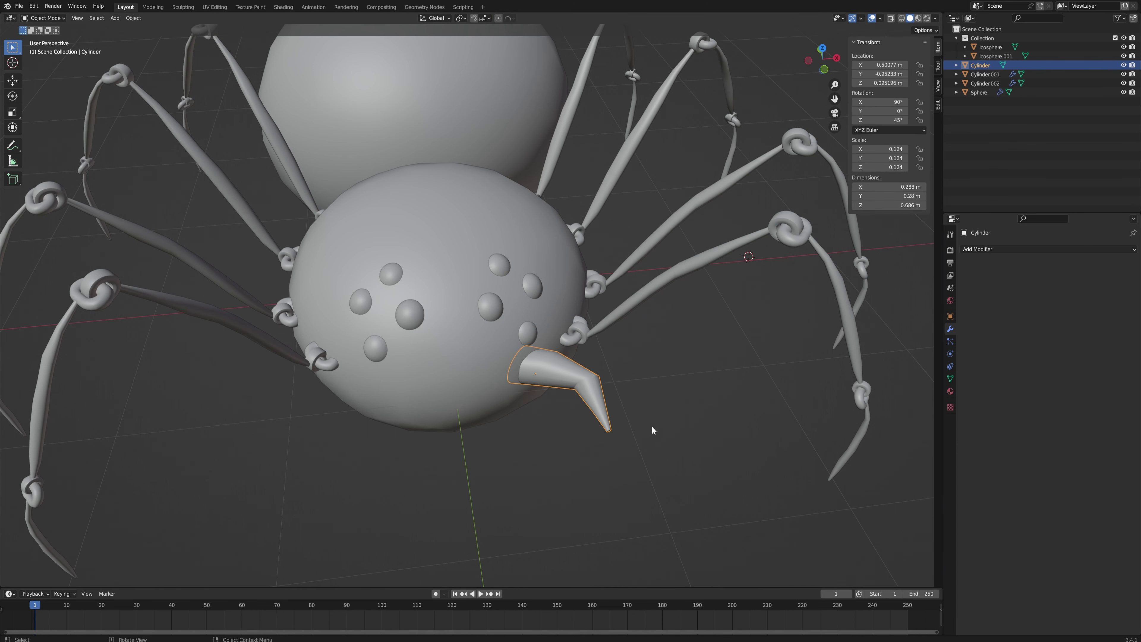
Step: Rotate the fang about the global Z axis by roughly -14° so it points more forward
key(r)
key(z)
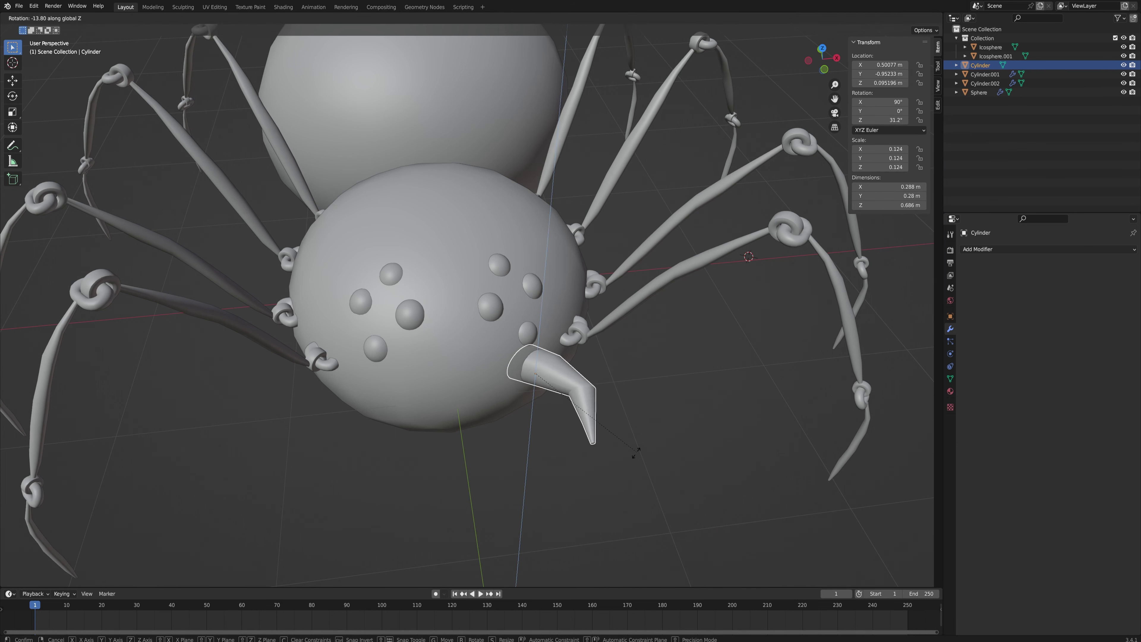
click(610, 446)
middle_drag(609, 446, 603, 405)
Step: Bevel the edge loop near the fang's base with 2 segments and a width of about 0.847 m
key(Tab)
alt+click(541, 385)
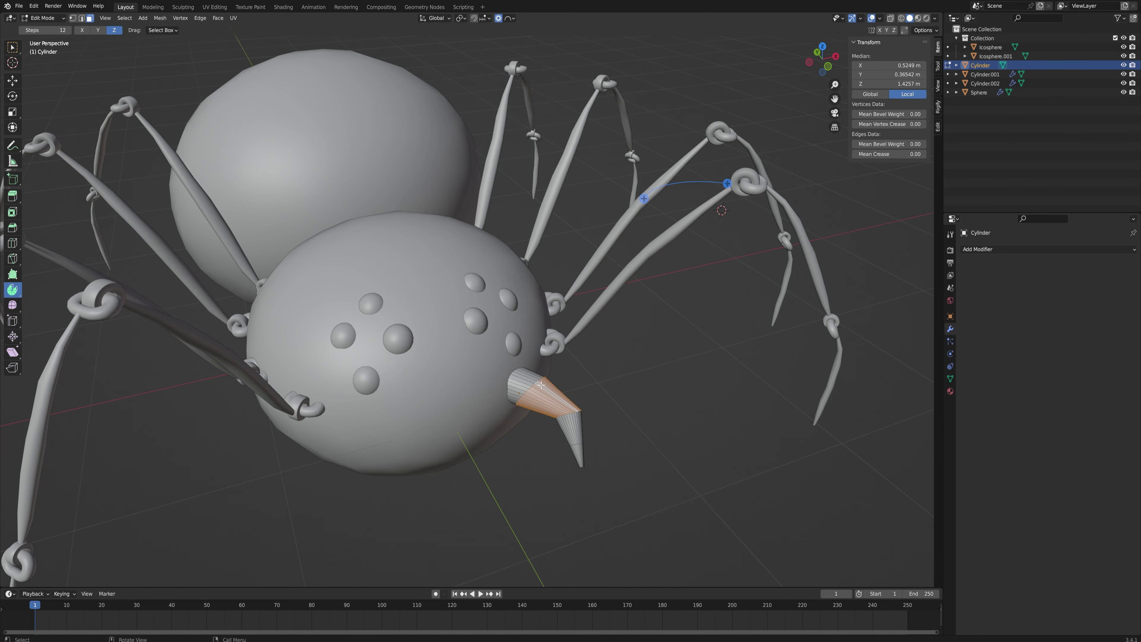
key(2)
alt+click(537, 382)
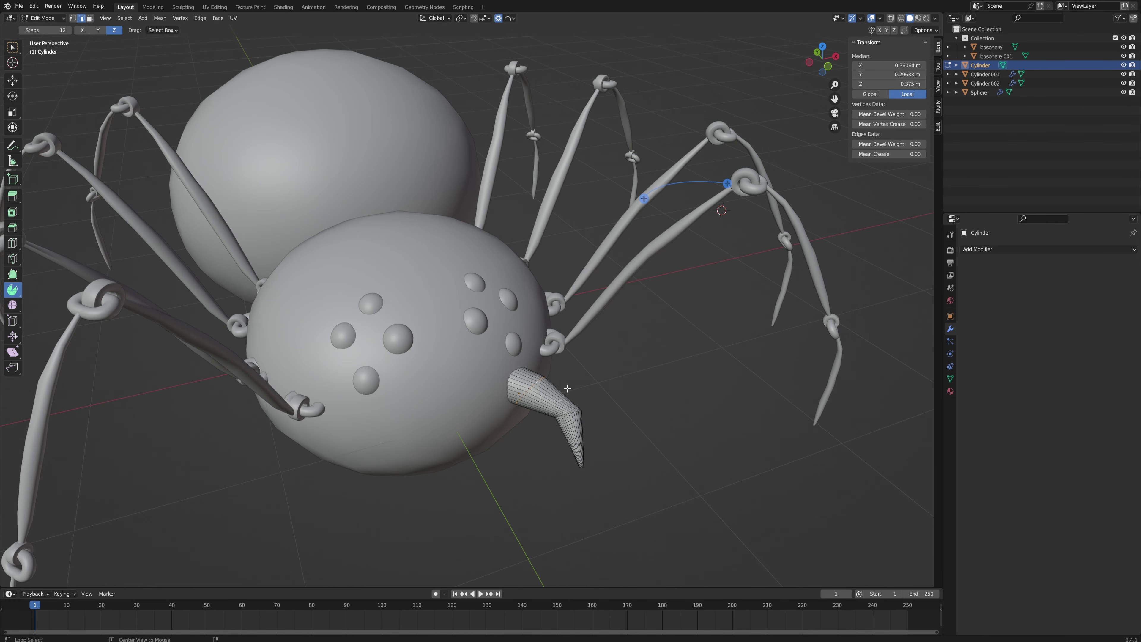
key(ctrl+b)
click(593, 399)
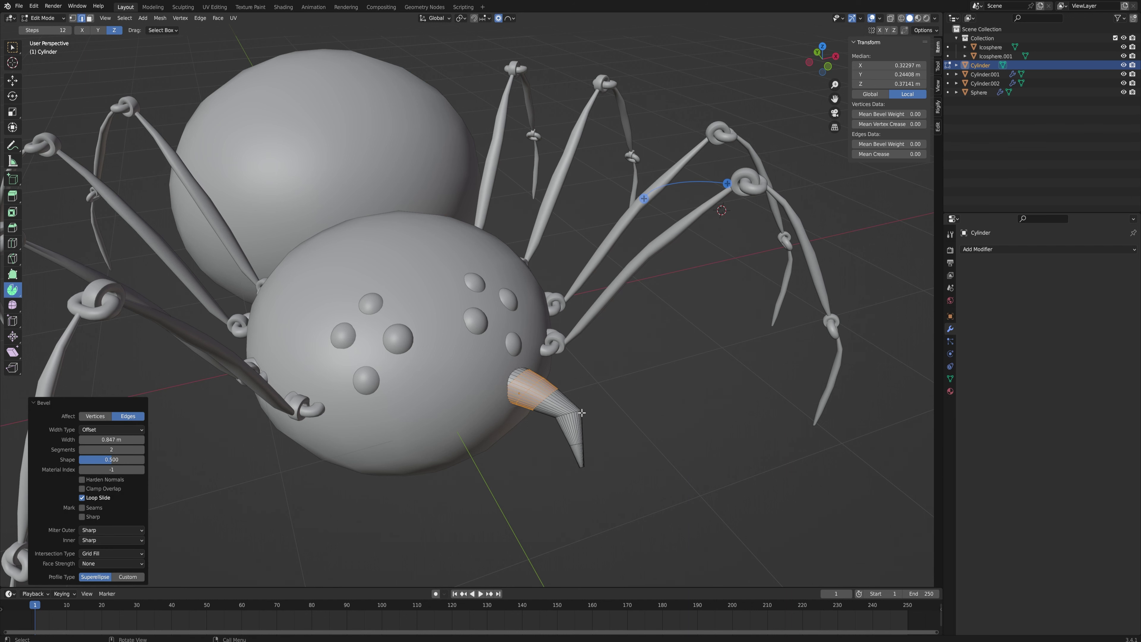
Step: Bevel the edge loop at the fang's bend with 2 segments and a width of about 0.49 m, and leave mesh editing
click(582, 412)
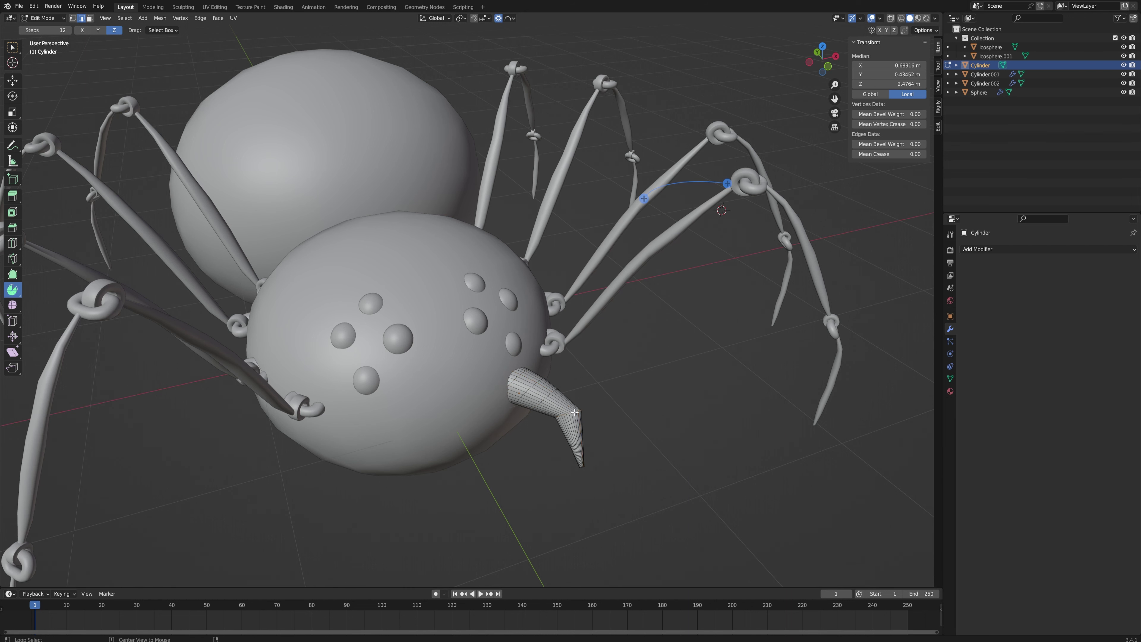
alt+click(584, 411)
key(ctrl+b)
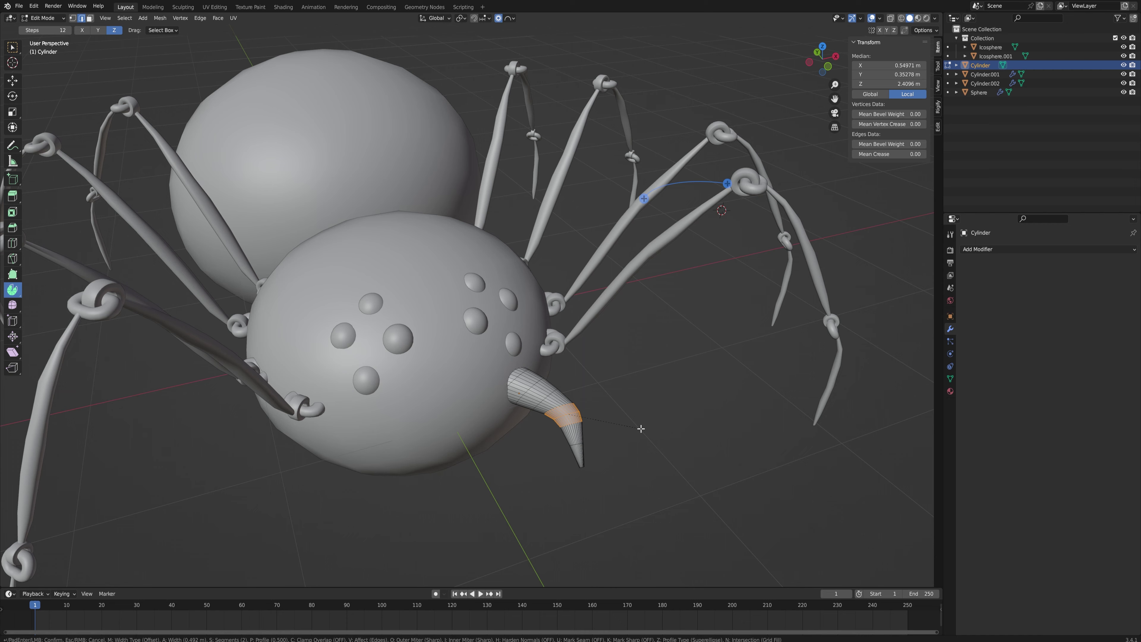
click(641, 431)
key(Tab)
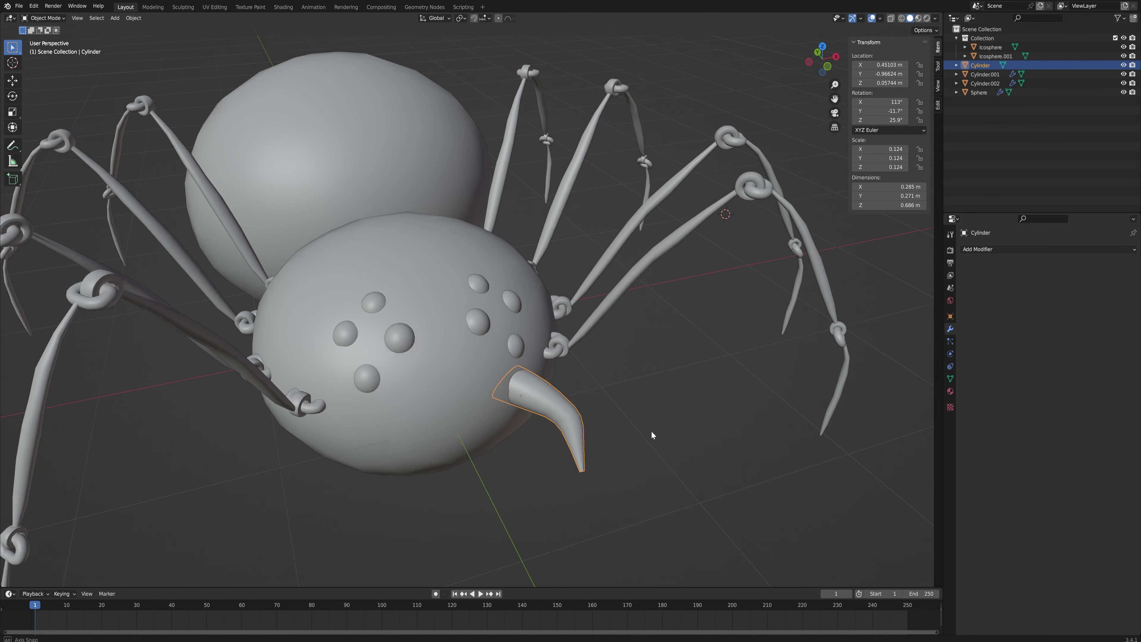
Step: Rotate the fang so its tip points downward and move it about 0.1 m lower on the head
middle_drag(651, 431, 534, 375)
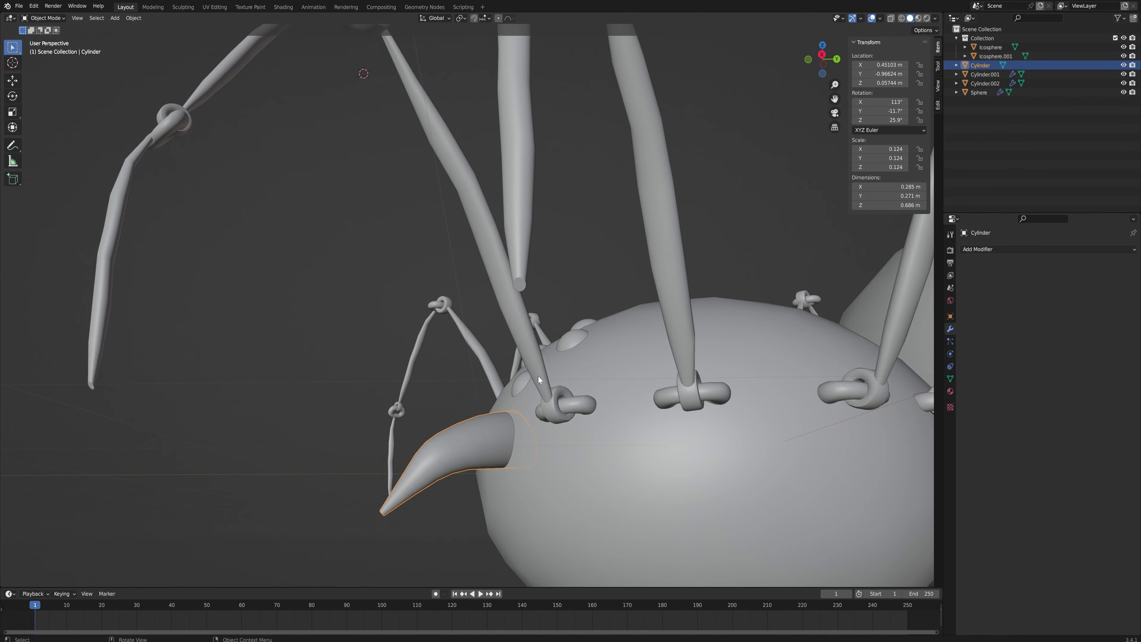
key(r)
key(x)
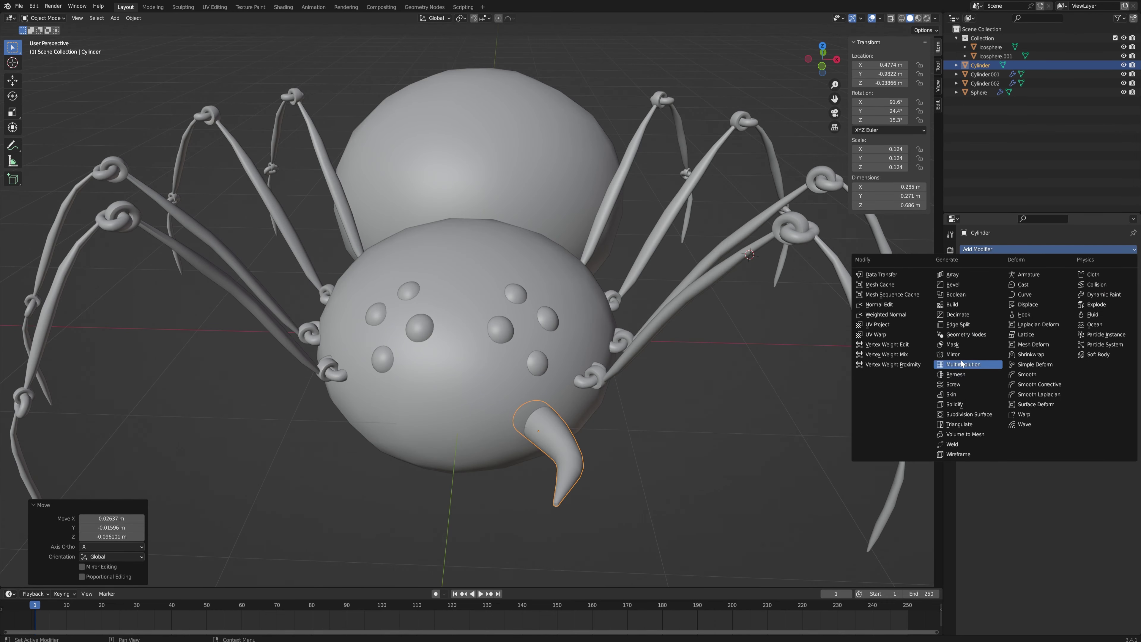
Step: Add a Mirror modifier on the X axis to the fang, using the head's Icosphere as the mirror object
click(970, 355)
click(1121, 311)
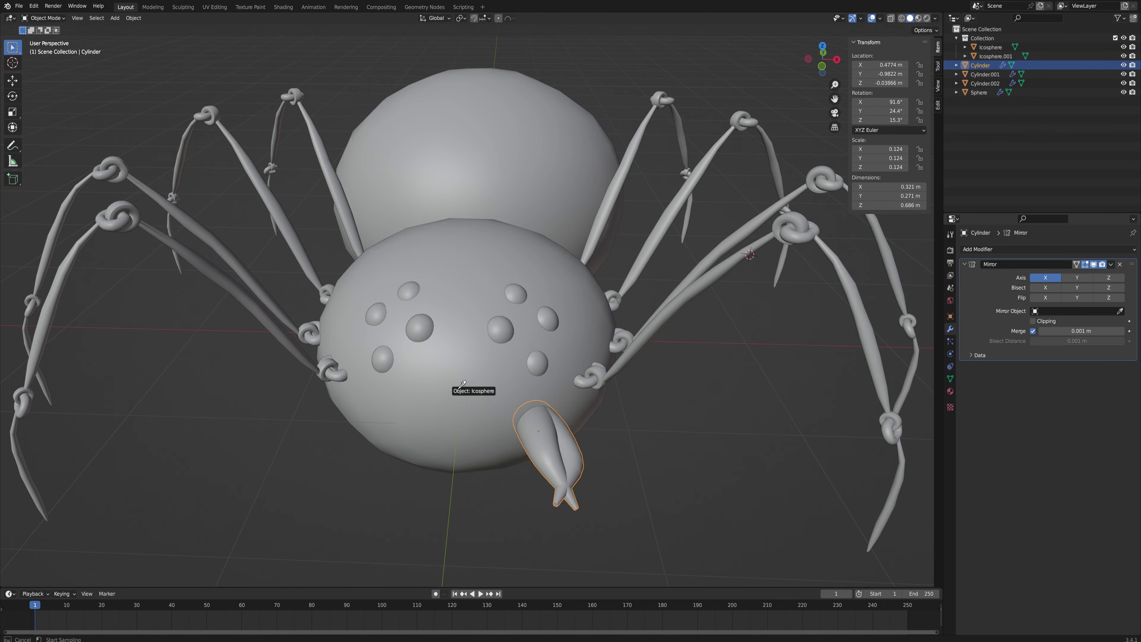
click(462, 383)
Step: In wireframe view, turn proportional editing off and move the fang's base cap face about -0.143 m along local Z, deeper into the head
key(Tab)
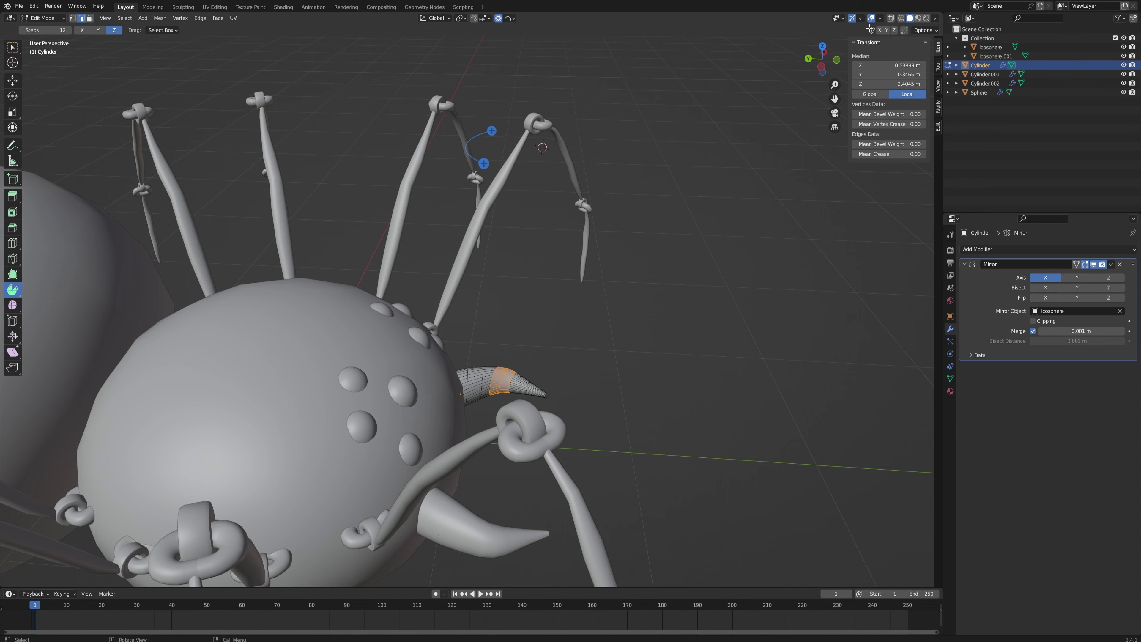
click(902, 19)
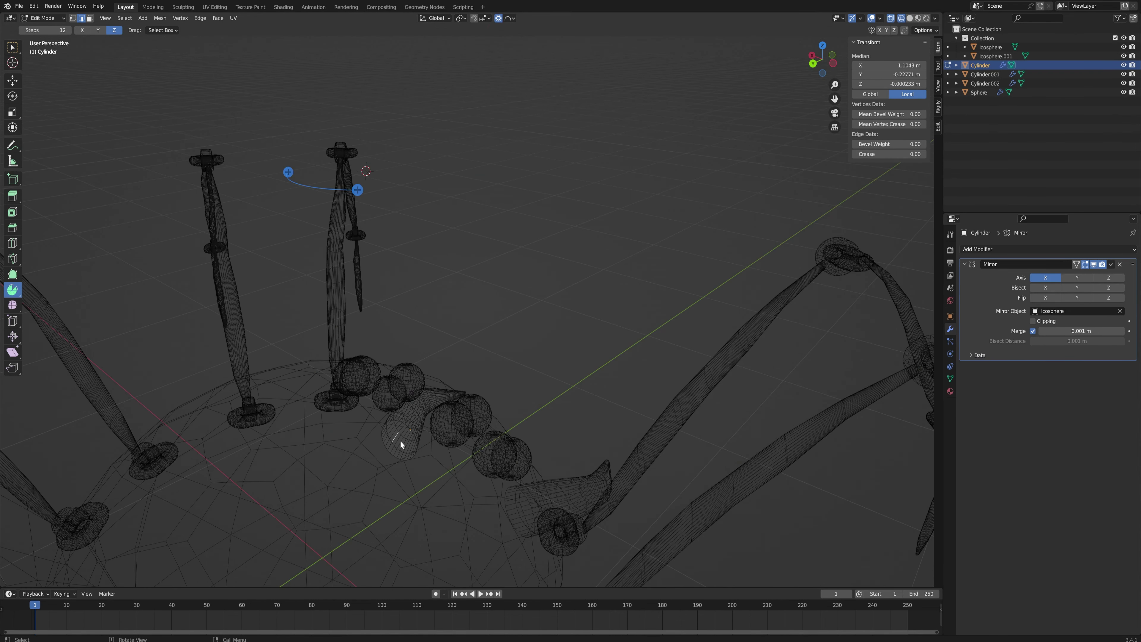
key(3)
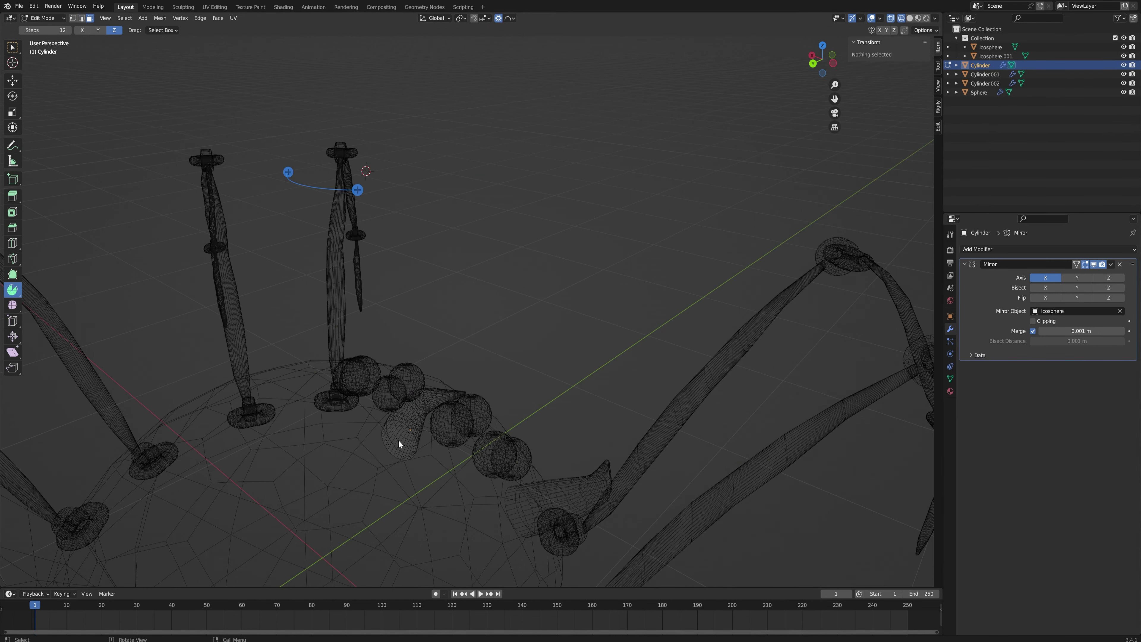
click(399, 440)
key(g)
key(o)
key(z)
key(z)
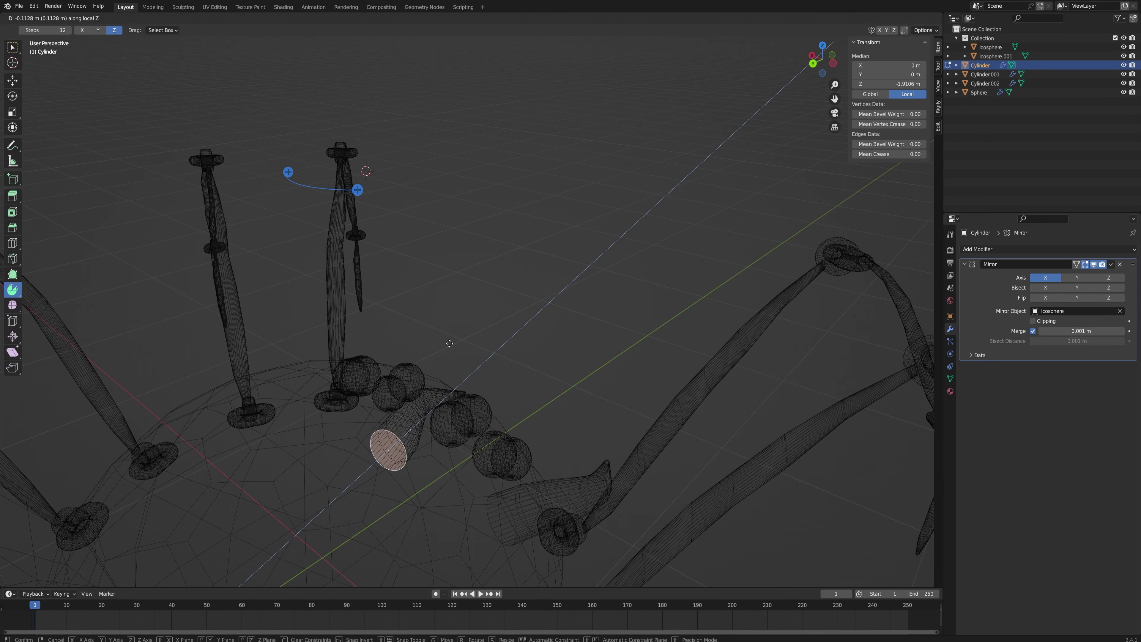
click(449, 343)
Step: Shift the base cap face horizontally by about -0.022 m in X with Z locked, and leave mesh editing
key(g)
key(shift+z)
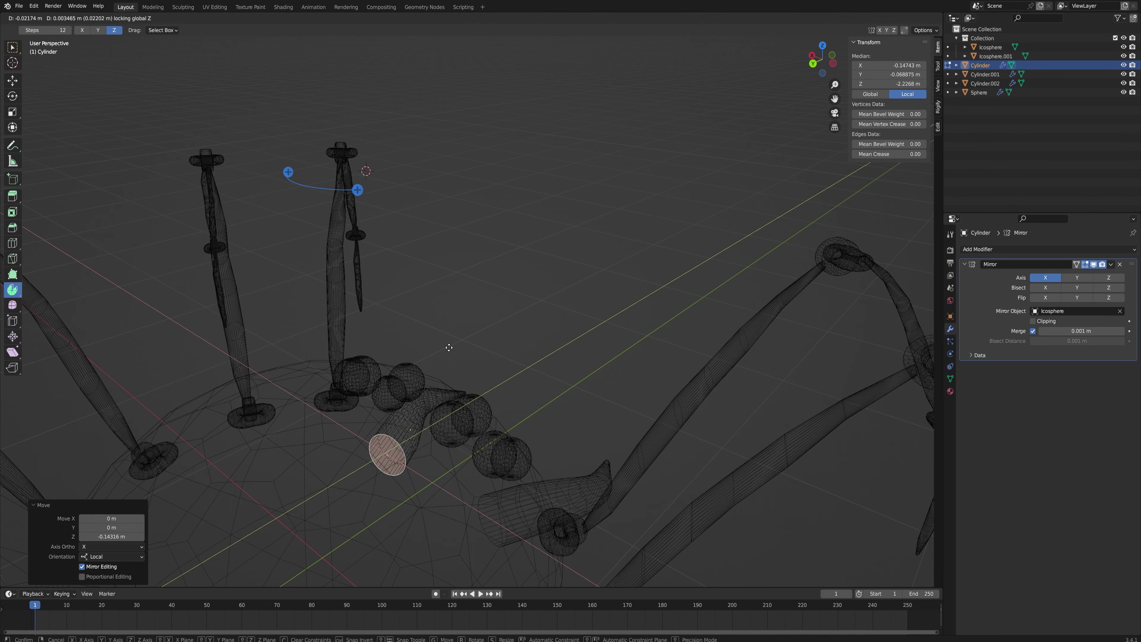
click(449, 347)
key(Tab)
mouse_move(479, 344)
middle_down()
mouse_move(499, 332)
mouse_move(477, 331)
middle_up()
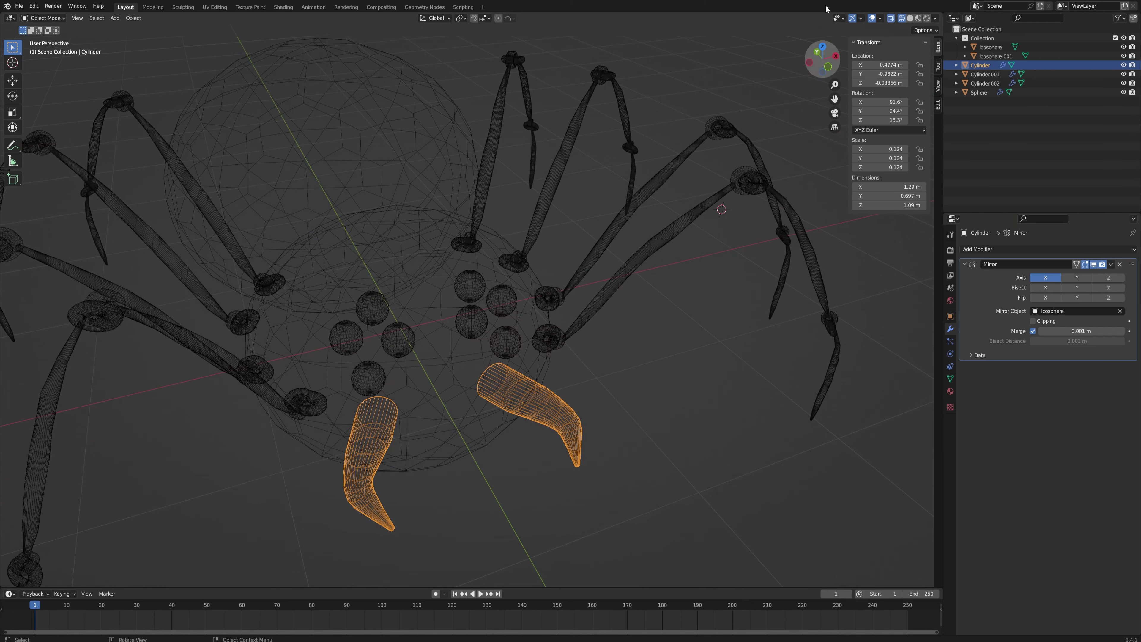
Step: Switch the viewport from wireframe back to solid shading
click(910, 18)
Step: Try rotating the mirrored fangs about the global X and Z axes
key(r)
key(x)
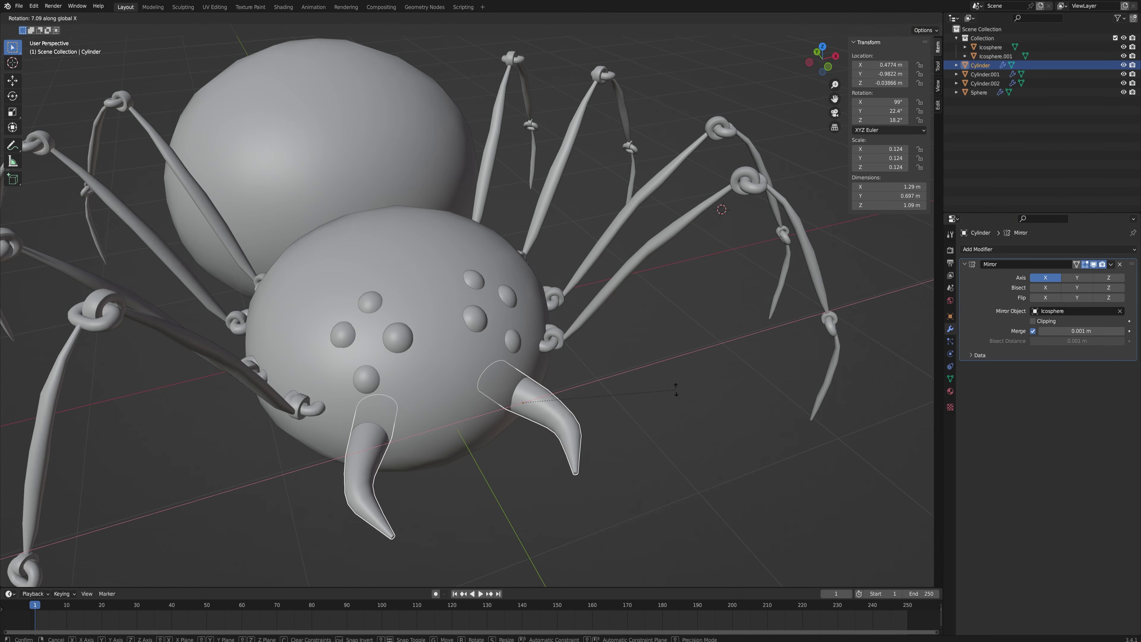
key(z)
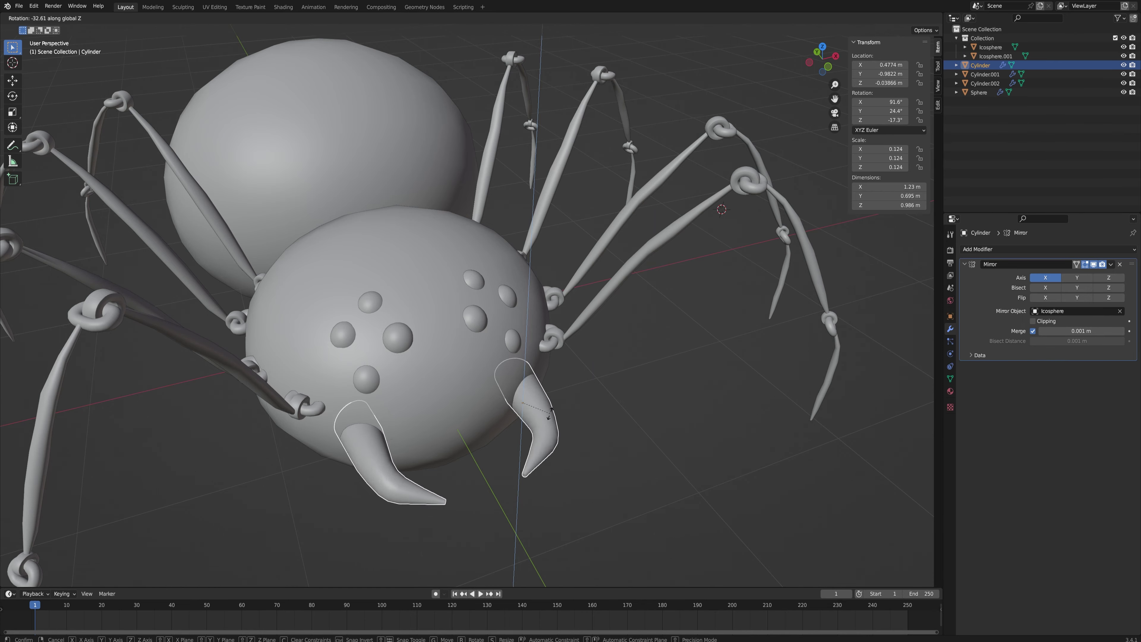
click(562, 411)
middle_drag(561, 411, 656, 416)
key(r)
key(x)
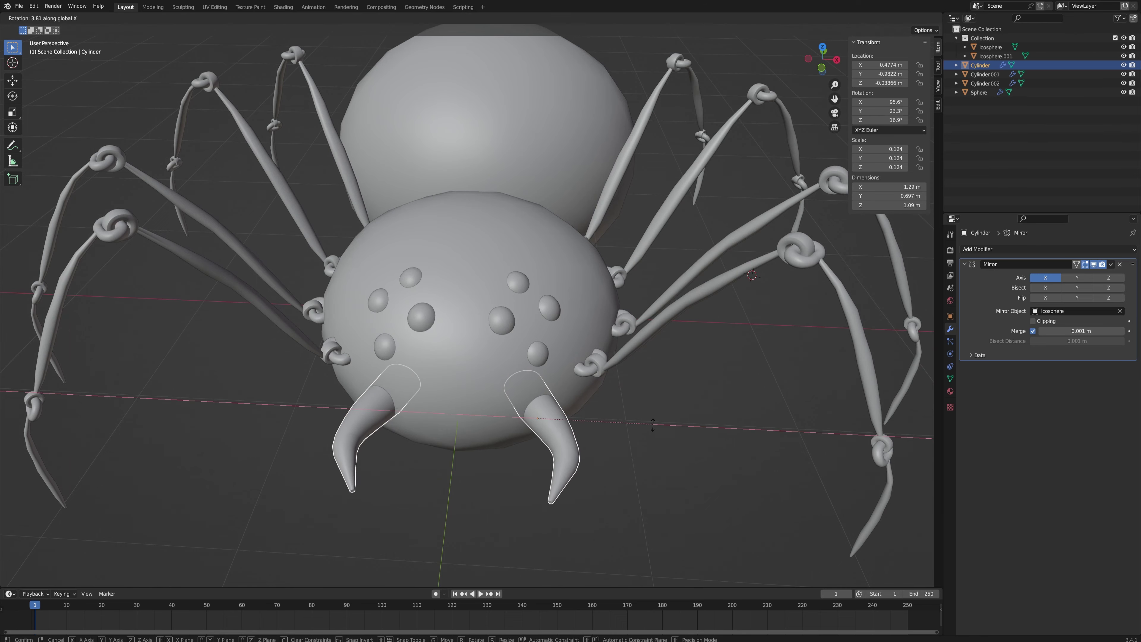
key(z)
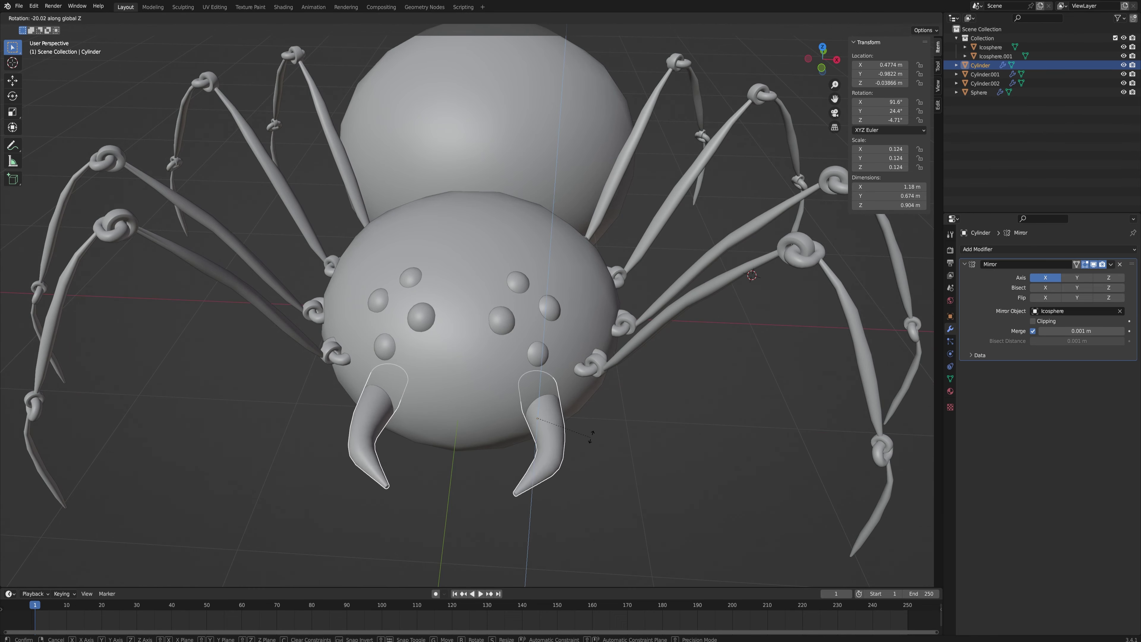
right_click(594, 430)
middle_drag(594, 431, 780, 383)
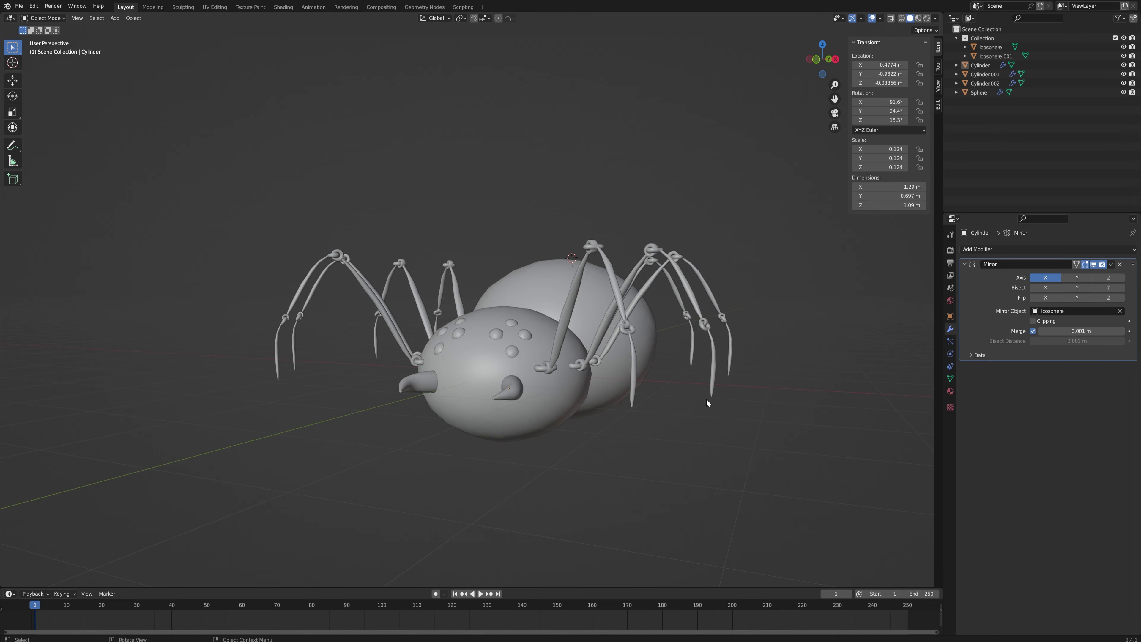
Step: Select the head, abdomen, eyes and fangs without the legs and raise them about 0.239 m along Z
middle_drag(508, 405, 536, 414)
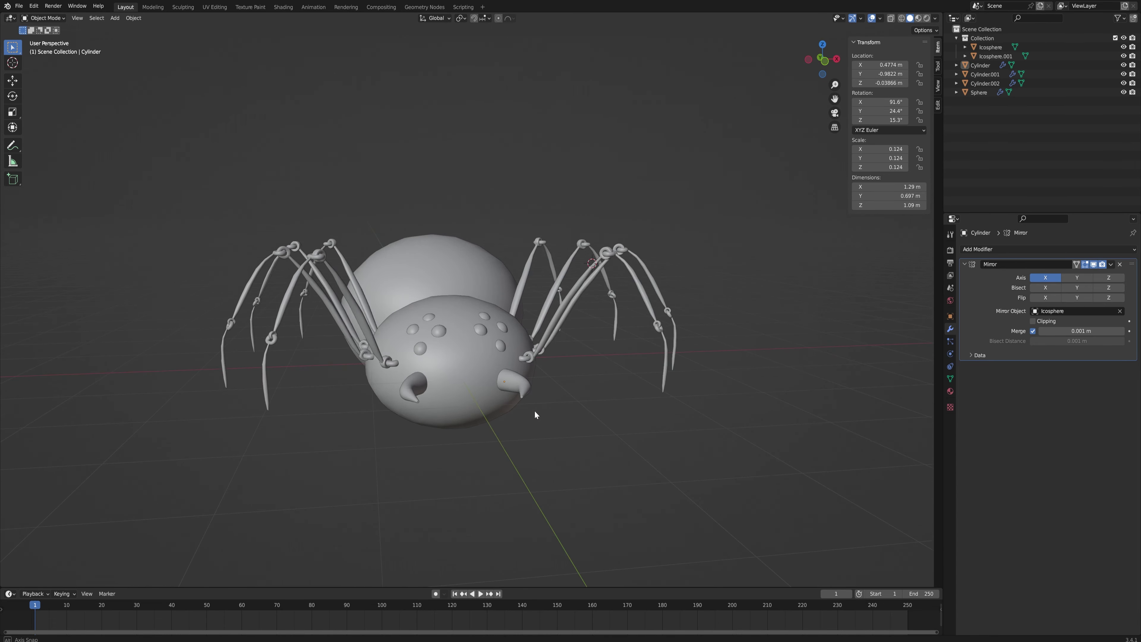
drag(503, 422, 388, 279)
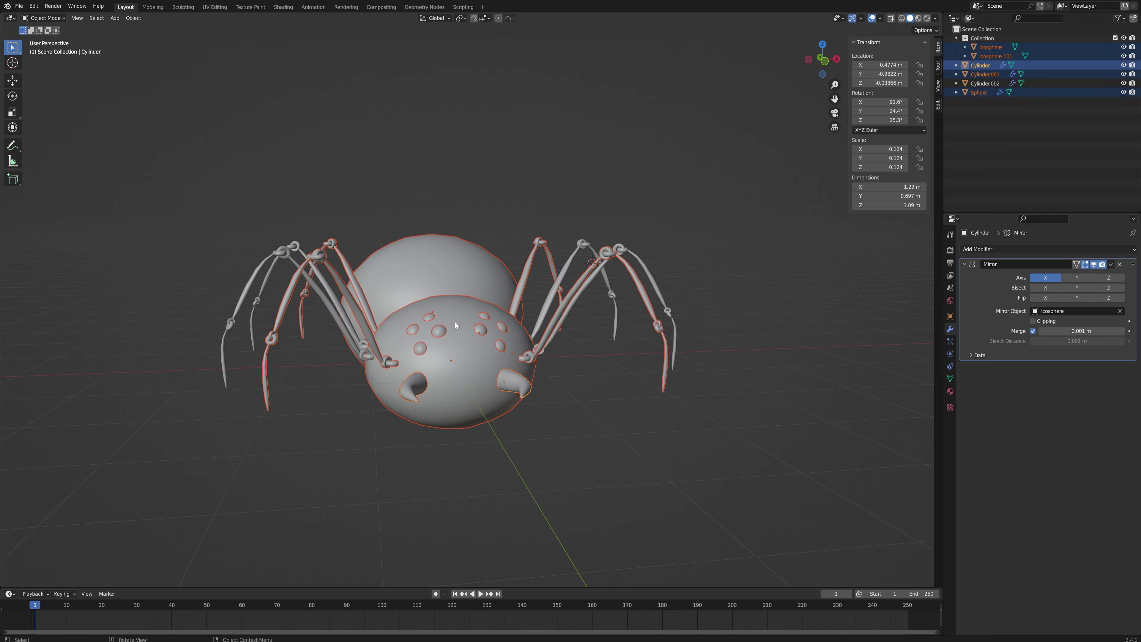
drag(490, 425, 454, 273)
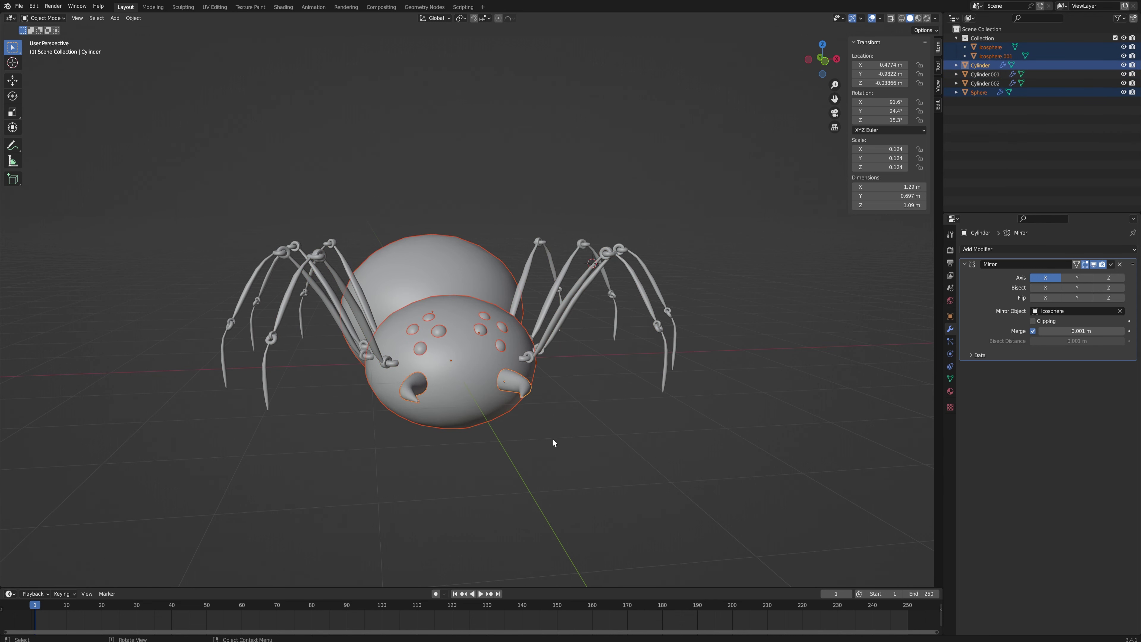
middle_drag(552, 443, 543, 429)
key(g)
key(z)
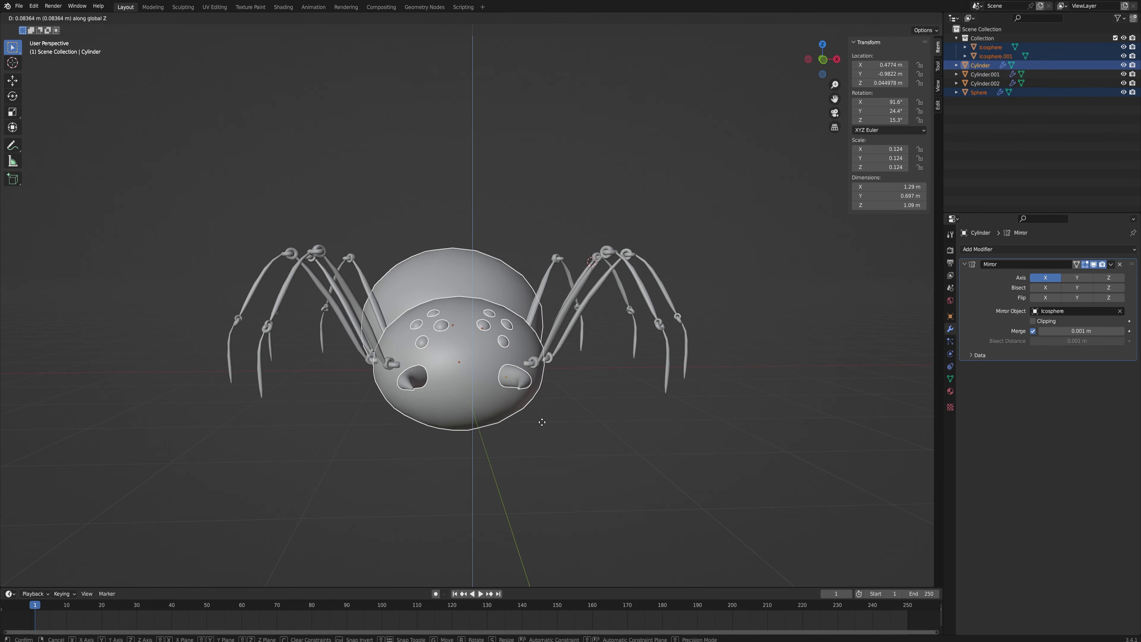
click(540, 410)
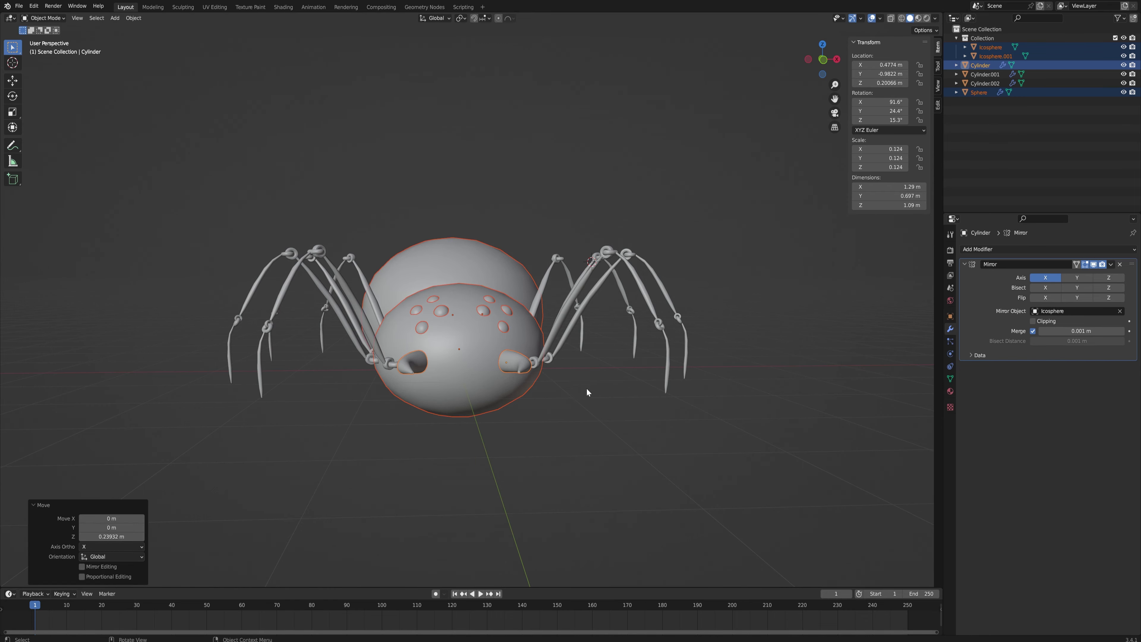
Step: Try moving the body parts vertically again and scaling the legs uniformly
mouse_move(587, 387)
middle_down()
mouse_move(514, 408)
mouse_move(505, 431)
mouse_move(537, 441)
mouse_move(587, 376)
middle_up()
key(g)
key(z)
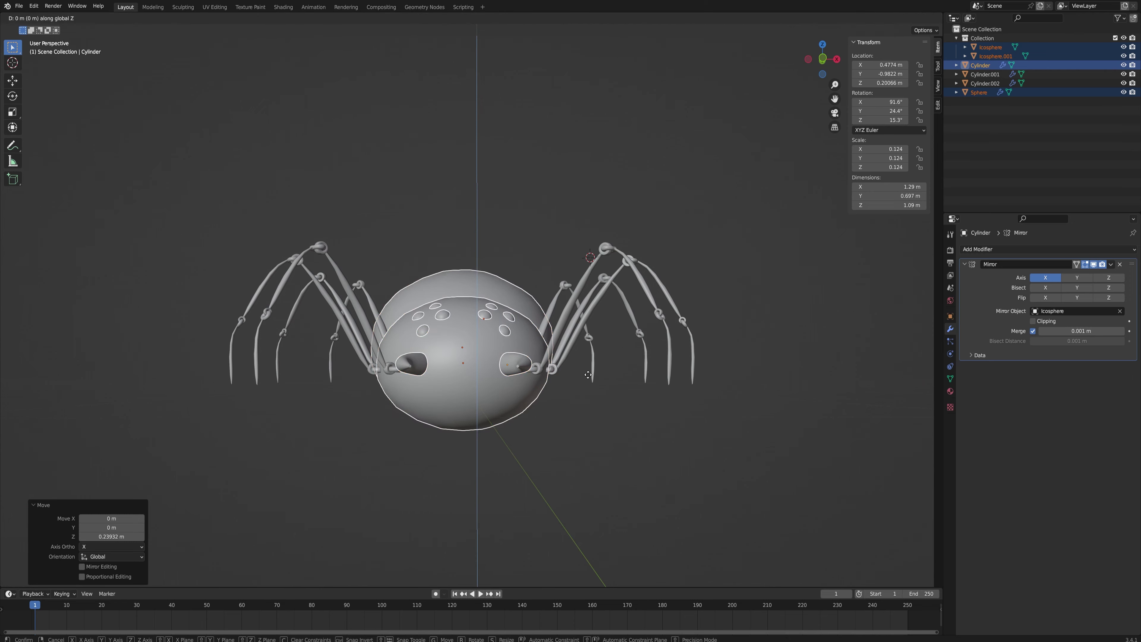
key(s)
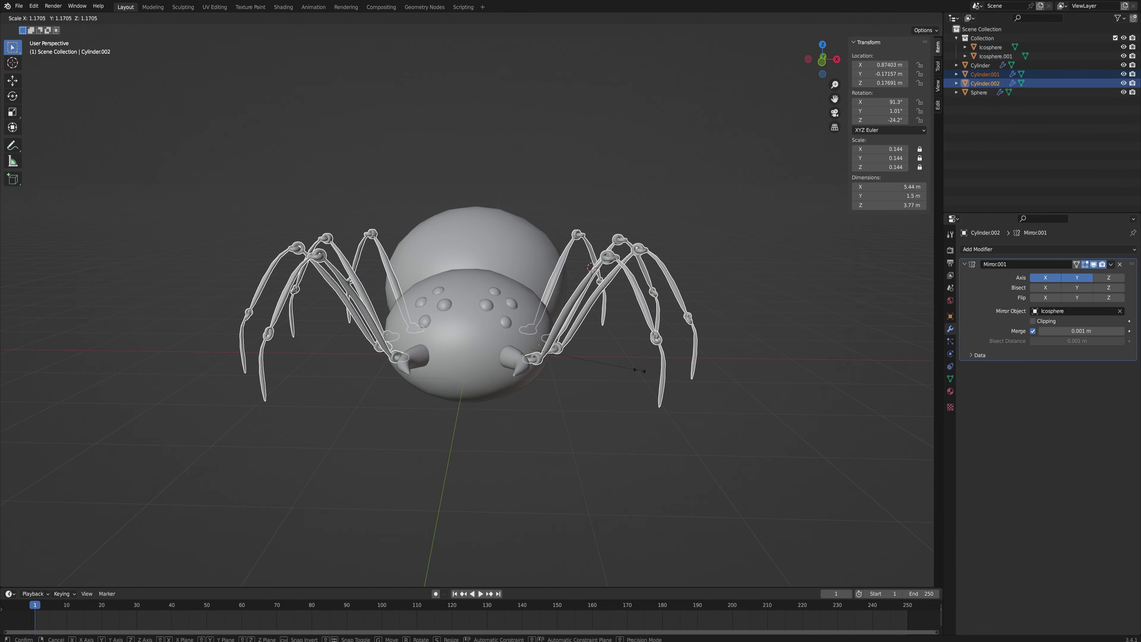
right_click(639, 370)
Step: Inspect the whole spider from the front, the side and above to check its proportions
scroll(625, 365, up, 1)
middle_drag(607, 335, 604, 379)
drag(585, 372, 547, 255)
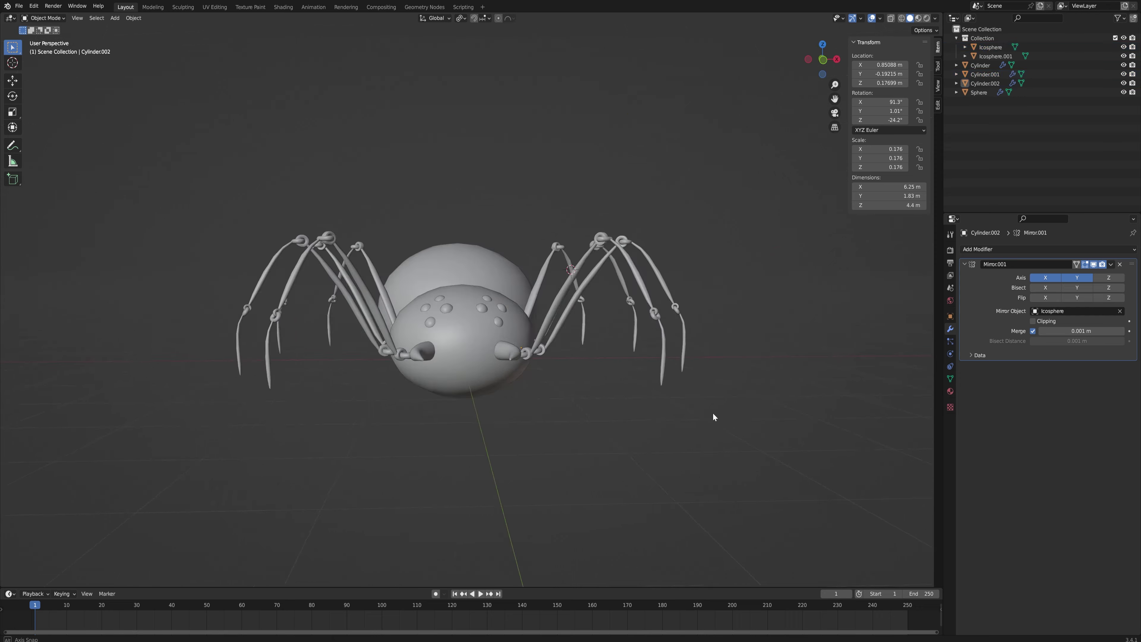
middle_drag(713, 413, 692, 444)
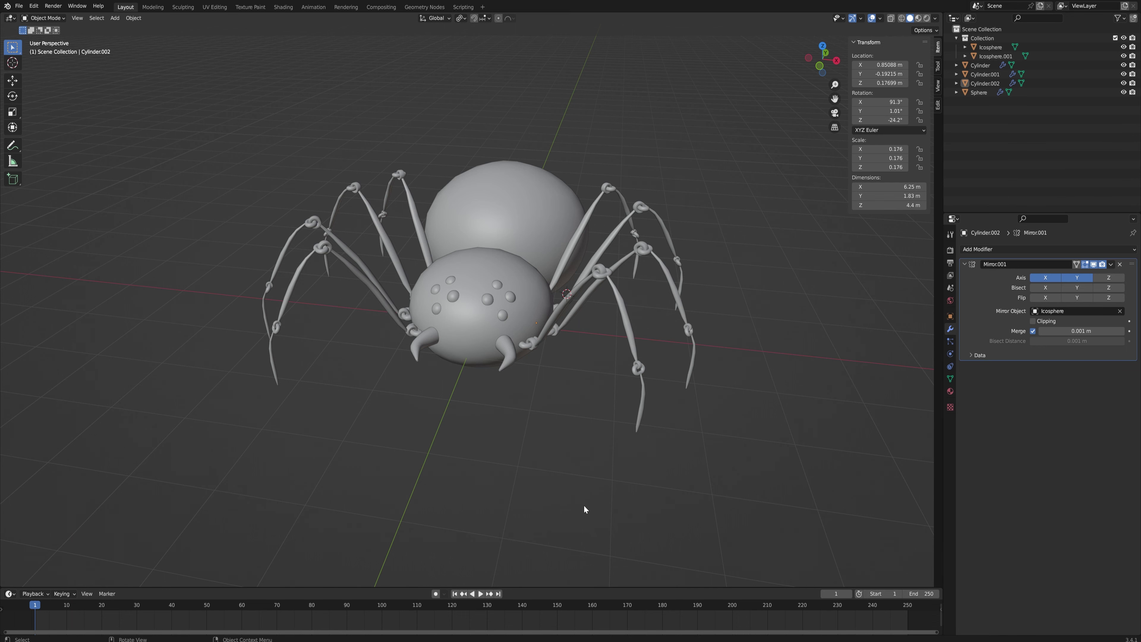
middle_drag(564, 231, 540, 287)
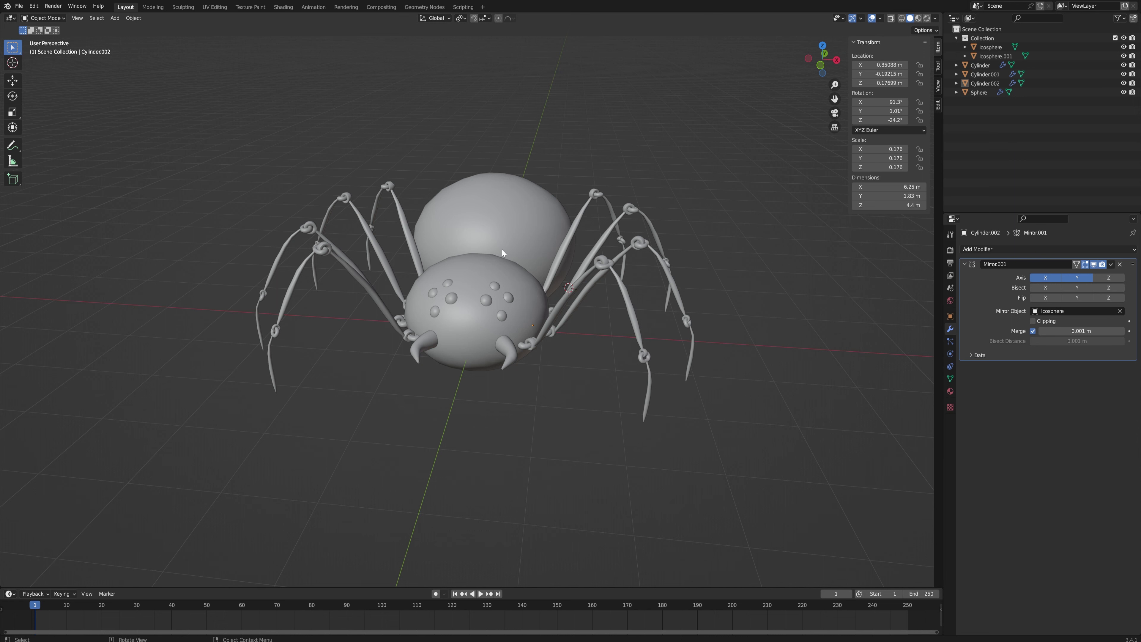
middle_drag(525, 216, 432, 195)
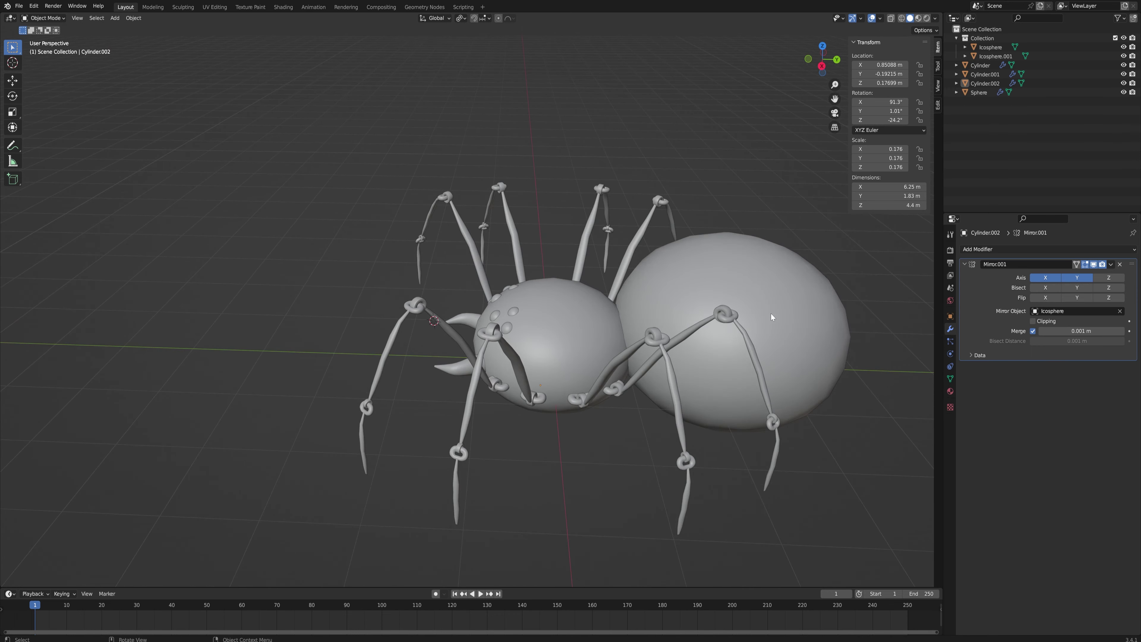
middle_drag(654, 287, 622, 301)
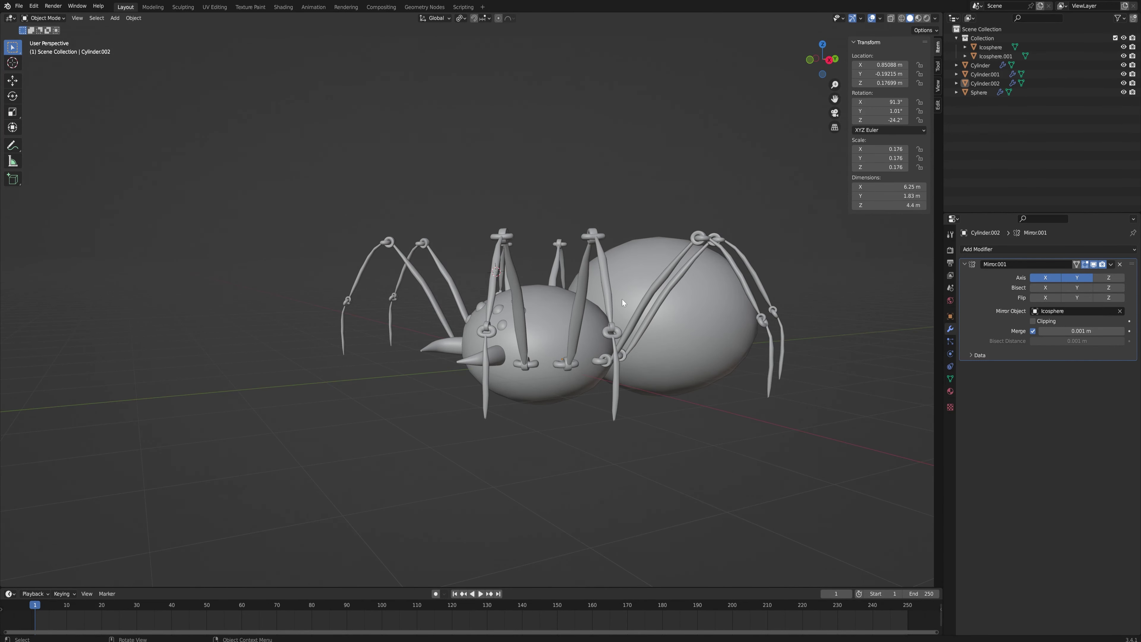
middle_drag(623, 299, 549, 323)
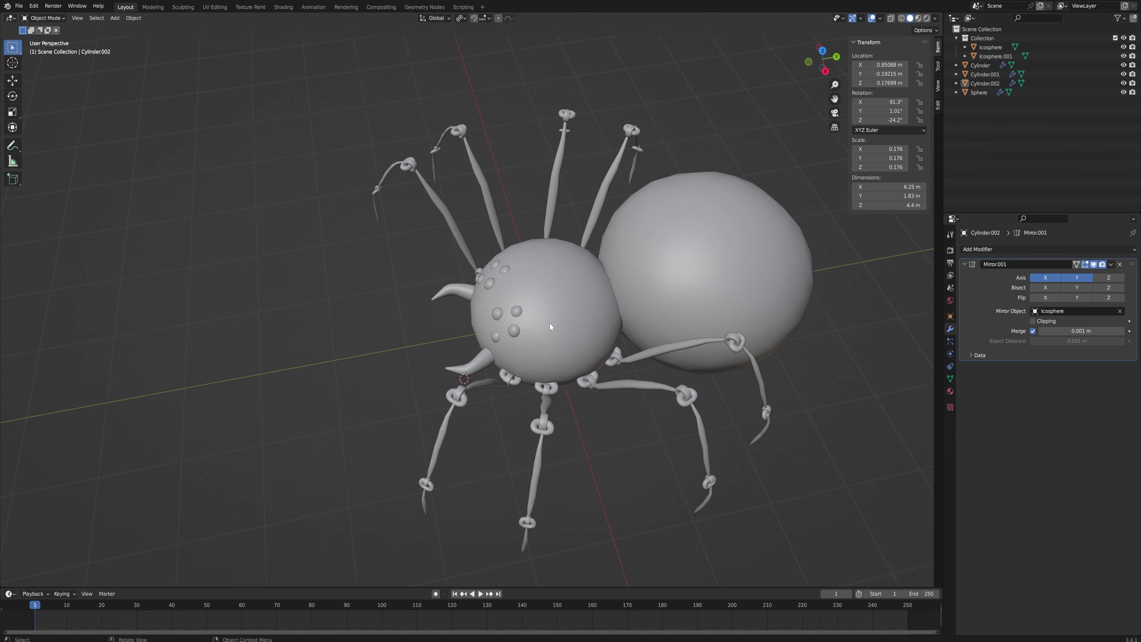
scroll(548, 323, up, 5)
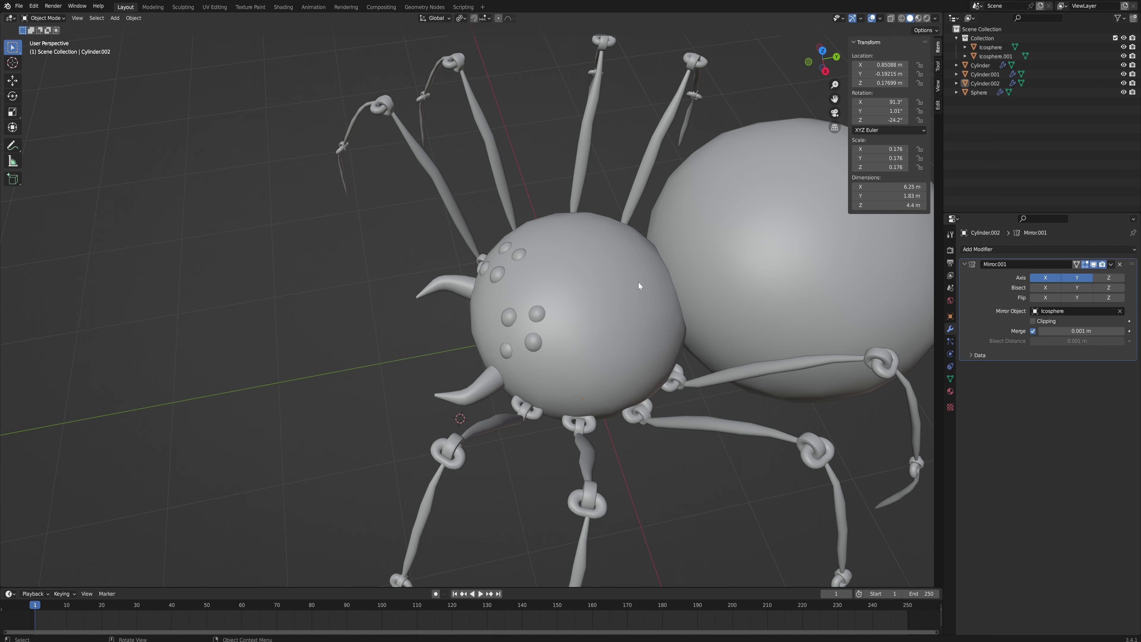
middle_drag(687, 278, 598, 224)
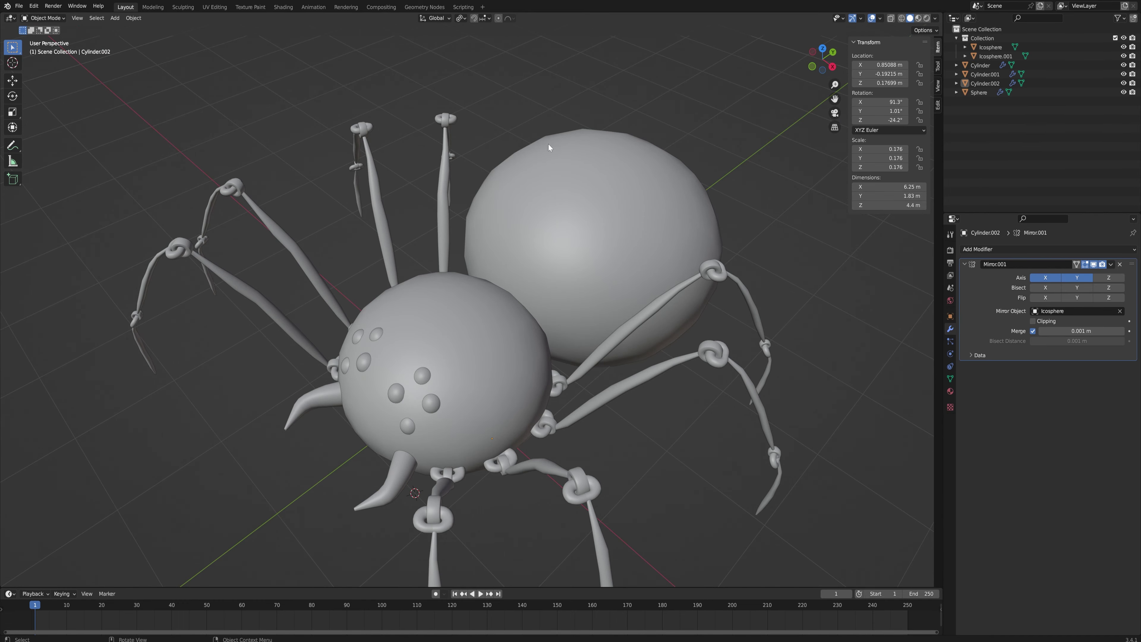
middle_drag(649, 177, 664, 163)
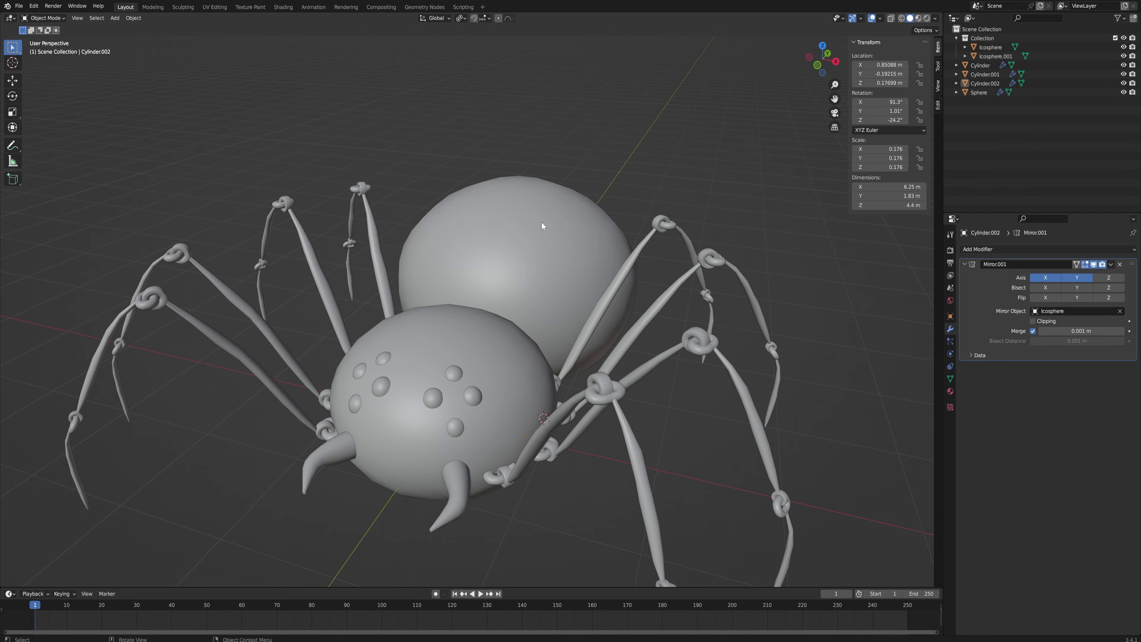
middle_drag(609, 204, 456, 273)
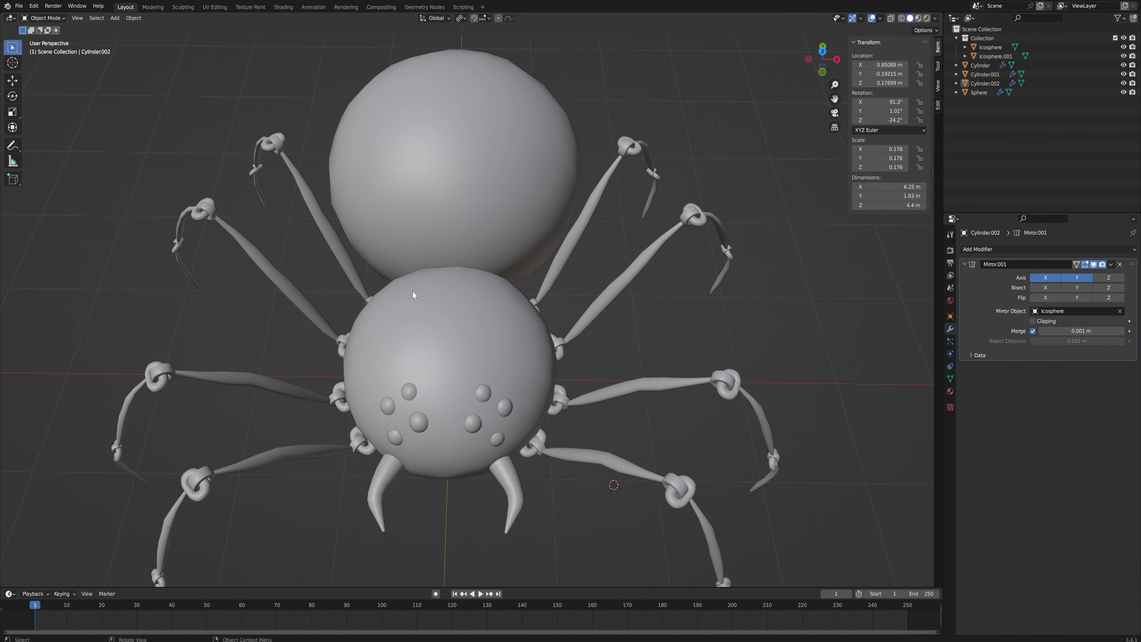
Step: Open the abdomen mesh for editing and select two separate hexagonal face patches on its upper surface
click(488, 351)
key(Tab)
middle_drag(487, 350, 487, 363)
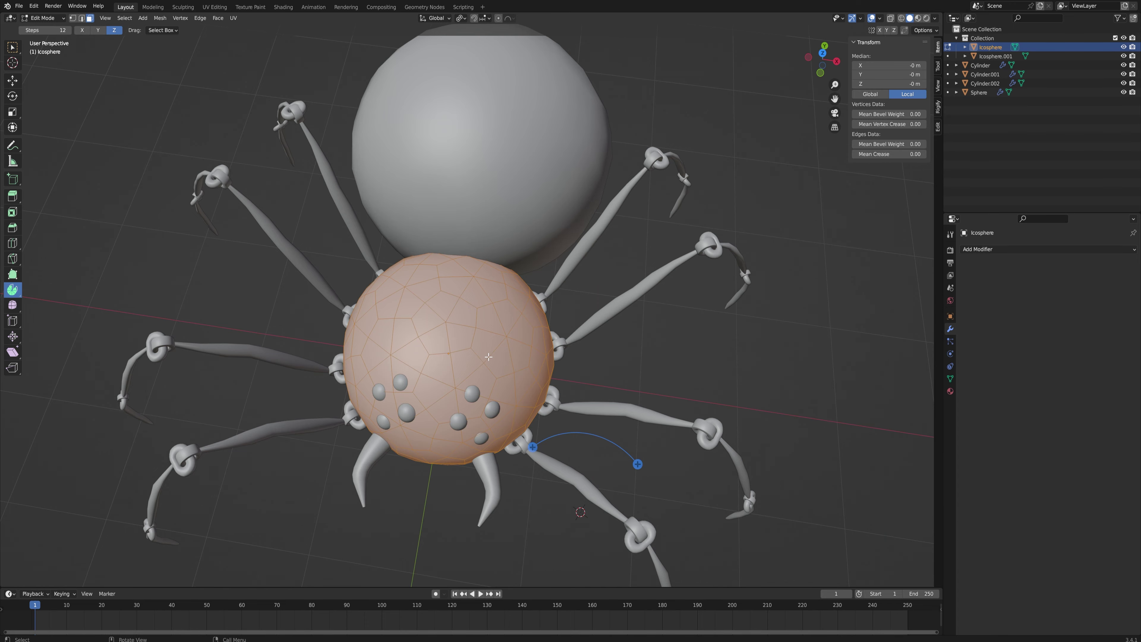
middle_drag(488, 357, 482, 294)
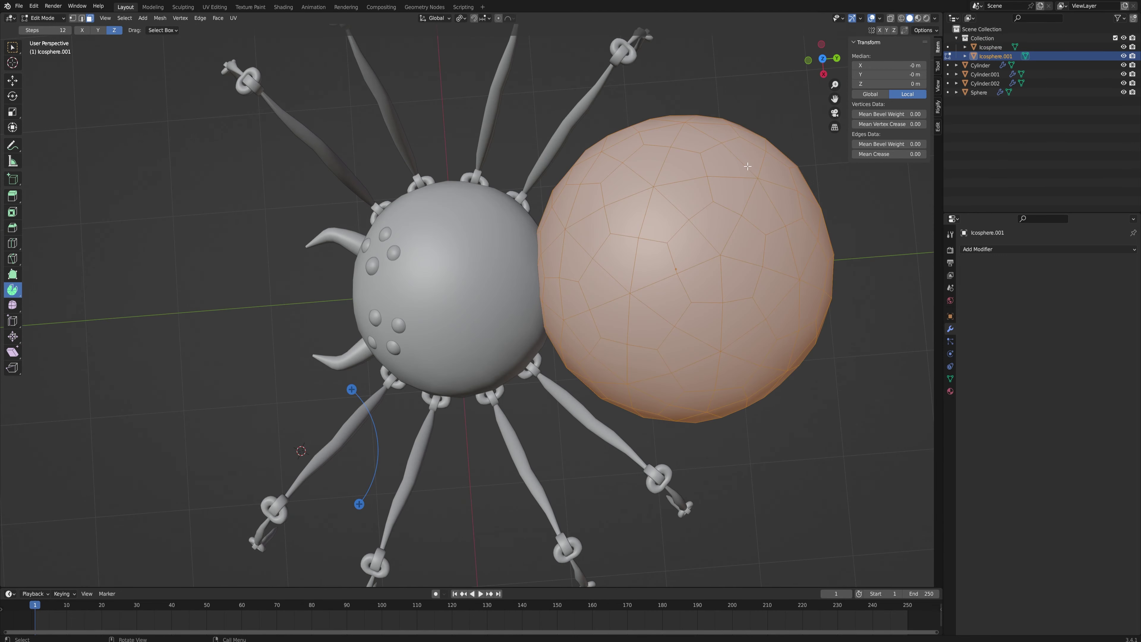
drag(743, 166, 771, 203)
shift+drag(711, 332, 741, 357)
middle_drag(741, 357, 790, 311)
Step: Extrude the two selected abdomen patches along their normals by about -0.17 m to sink them inward
key(F3)
text(e)
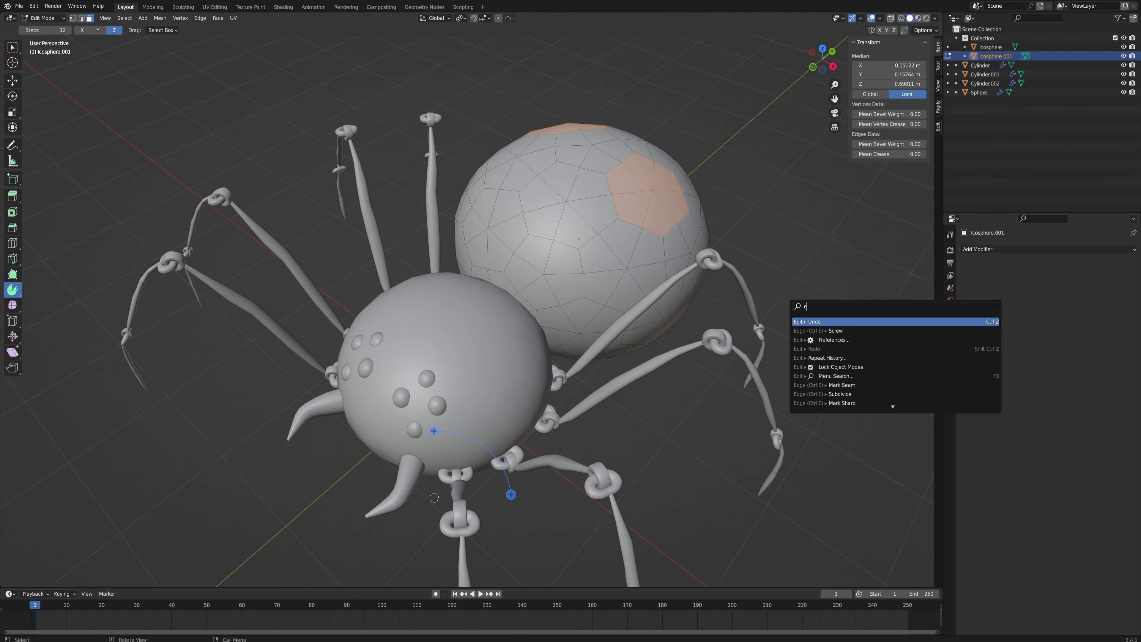
text(xtr)
key(BackSpace)
key(BackSpace)
key(BackSpace)
key(BackSpace)
text(along no)
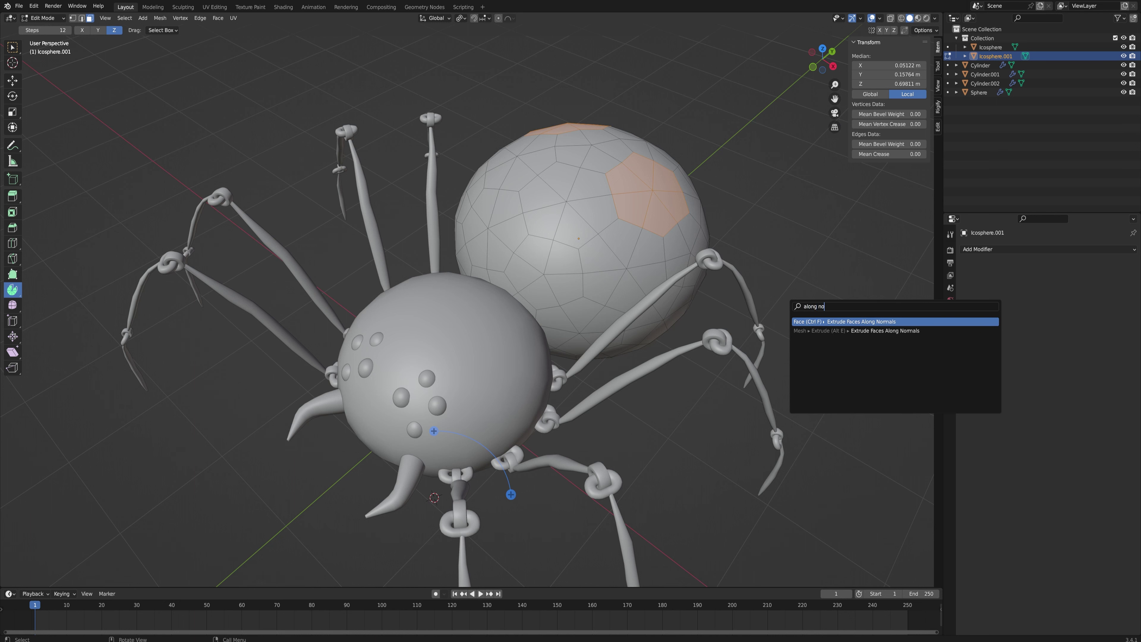
key(Return)
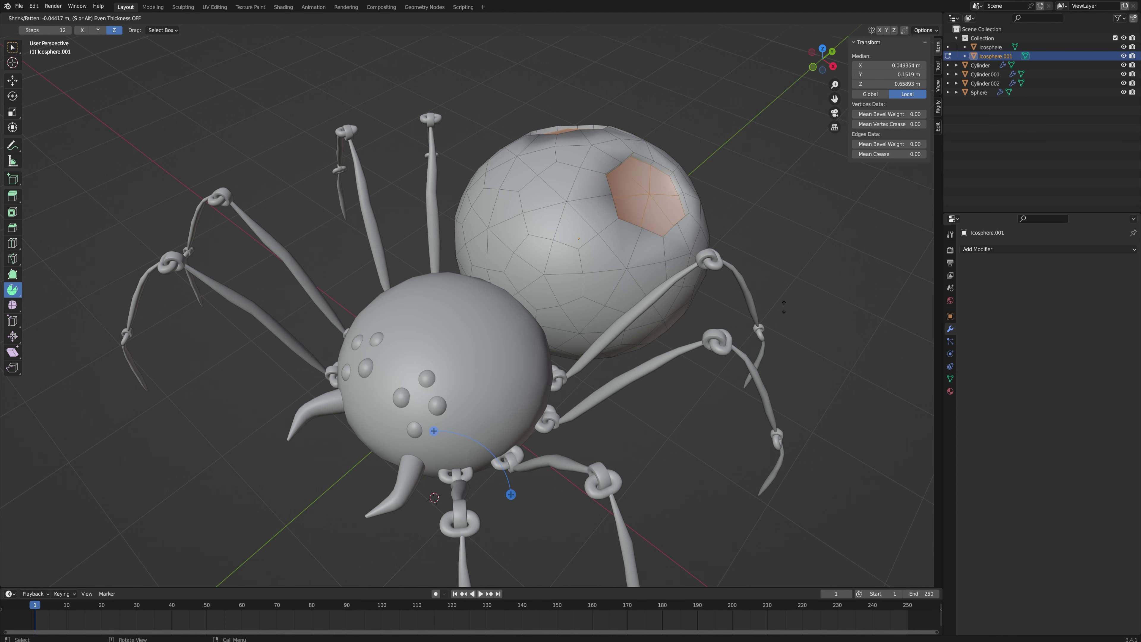
click(779, 309)
Step: Inset the two sunken patches by about 0.105 m and extrude the inner faces outward into long columns
middle_drag(779, 308, 833, 383)
key(i)
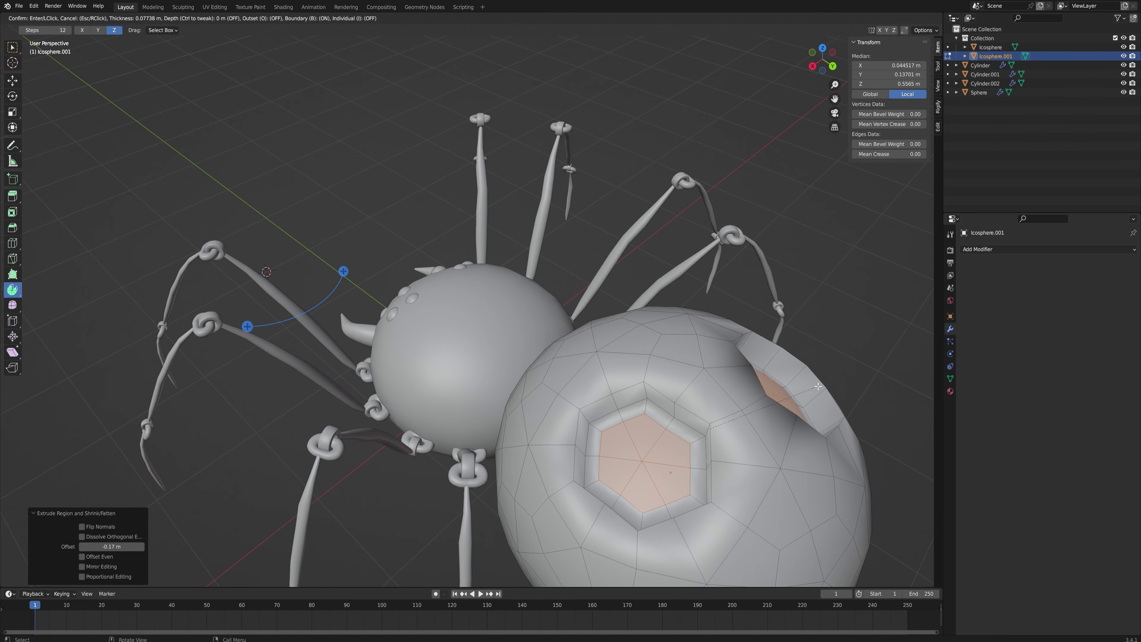
click(767, 407)
mouse_move(767, 407)
middle_down()
mouse_move(741, 405)
mouse_move(766, 410)
middle_up()
key(e)
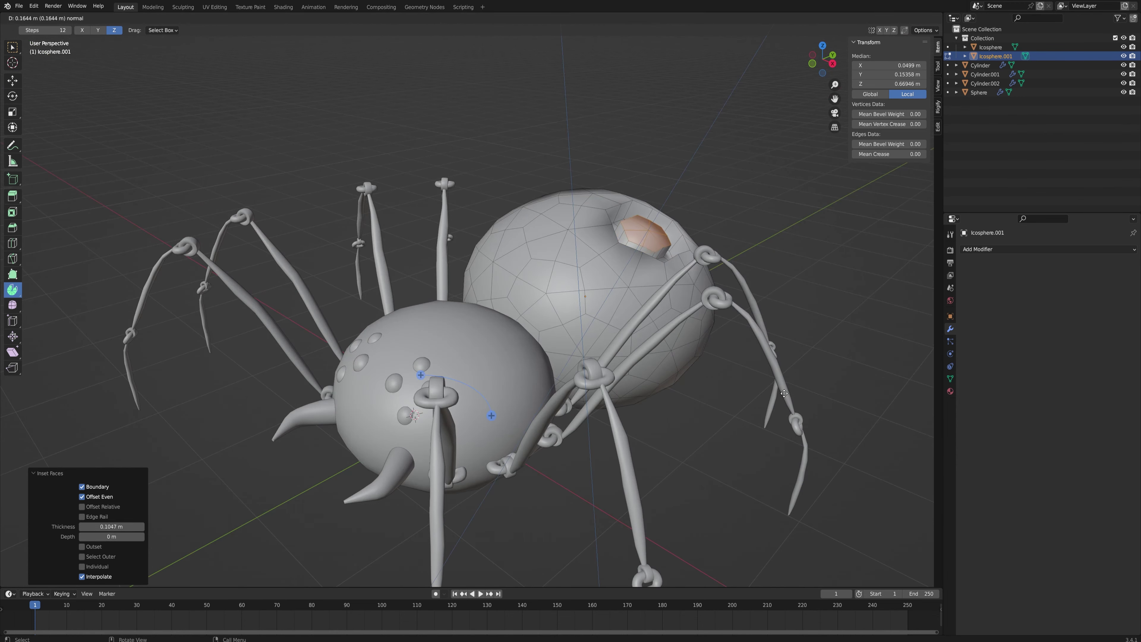
click(835, 341)
Step: Extrude the column end faces about 0.07 m further and scale them down
middle_drag(774, 219, 795, 214)
key(e)
click(803, 210)
key(s)
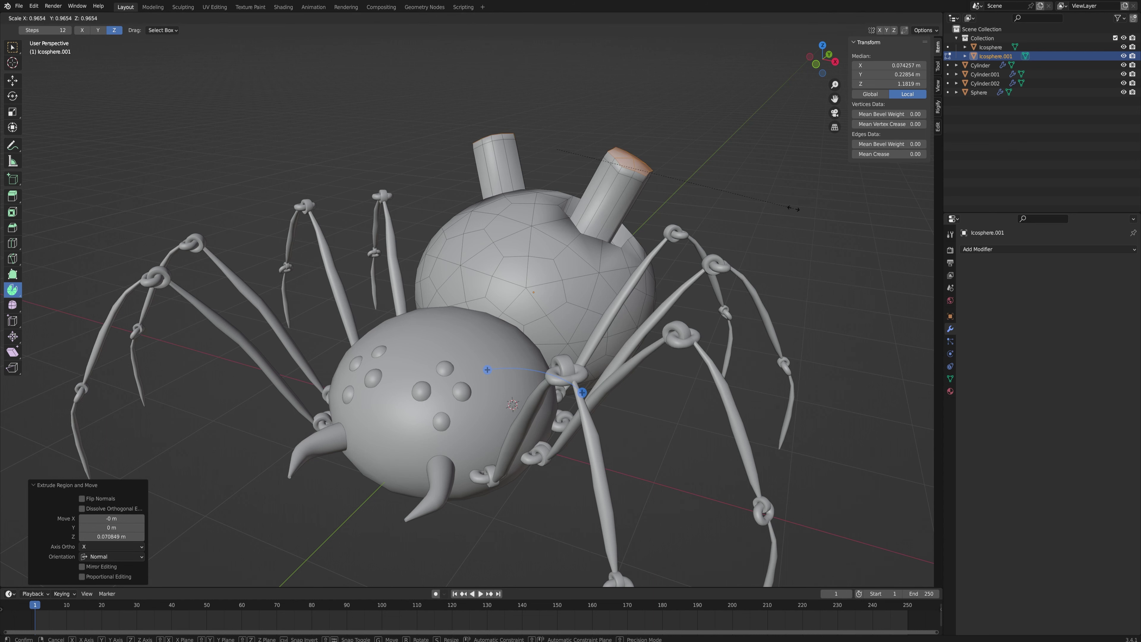
click(747, 181)
Step: Extrude the column end faces about 0.088 m and scale them up by a factor of 1.181
key(e)
click(757, 175)
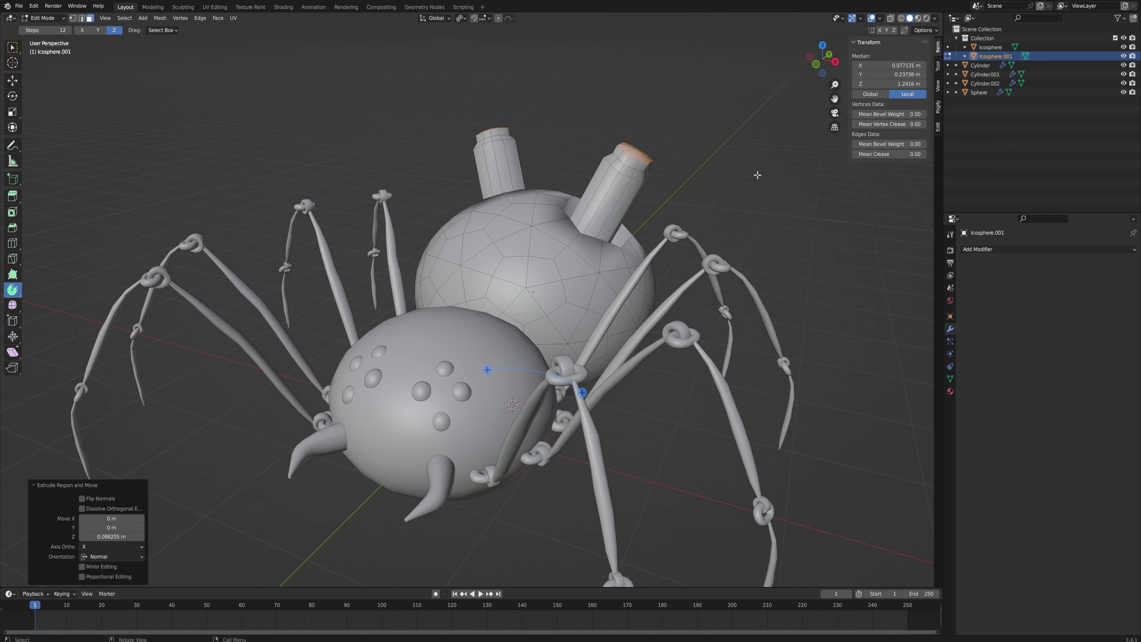
key(s)
click(797, 175)
Step: Extrude the widened column ends outward again and taper the end faces to a scale of 0.45
key(e)
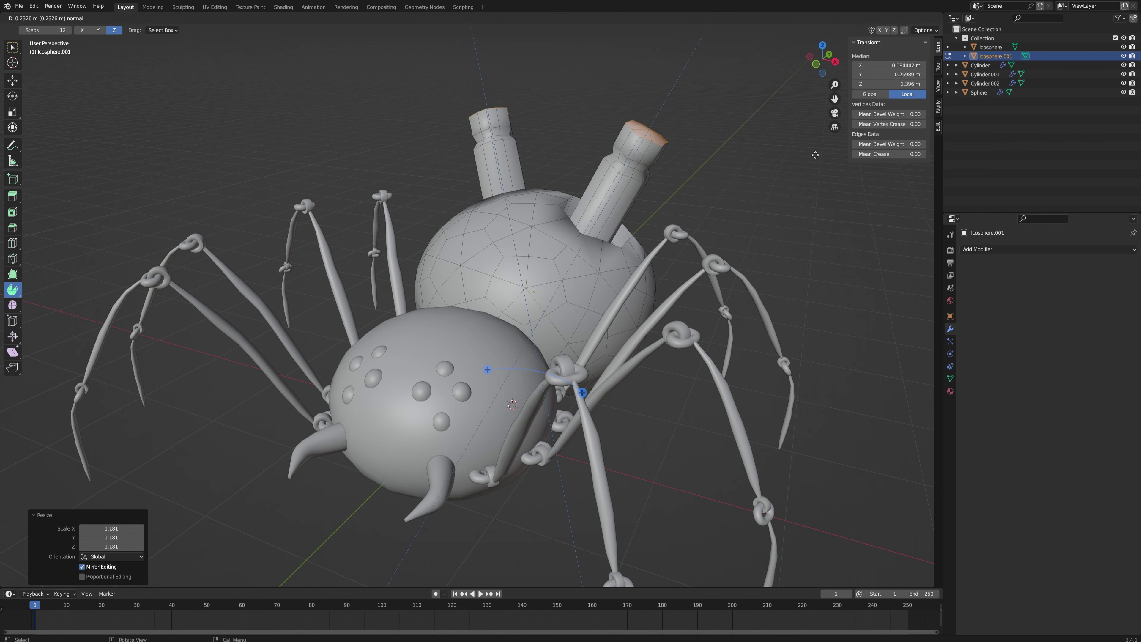
click(791, 152)
key(s)
click(676, 130)
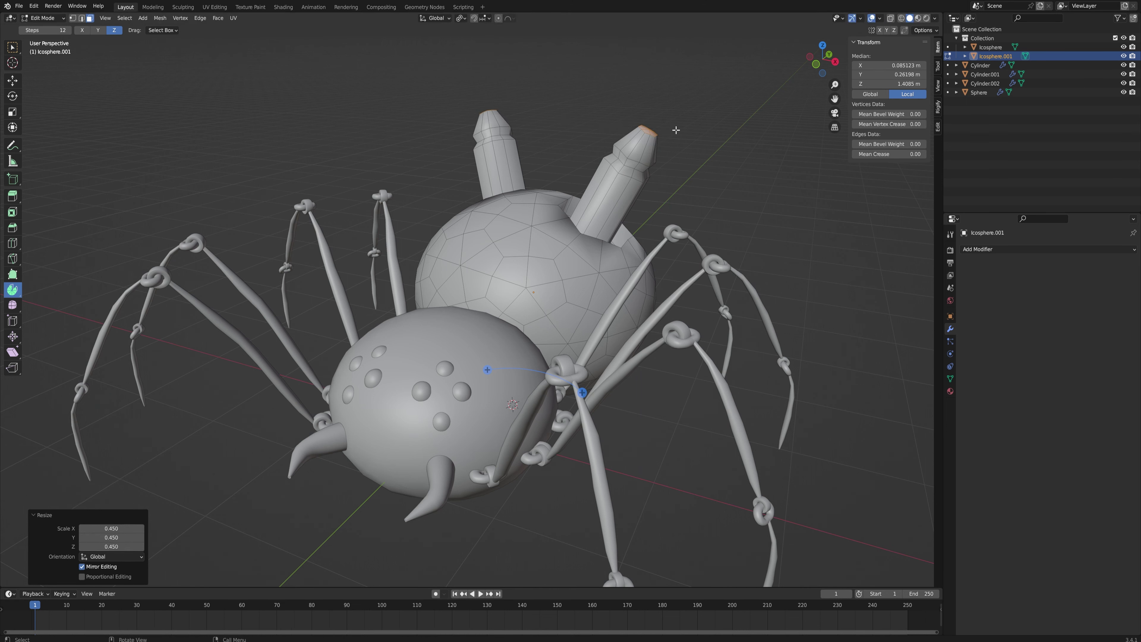
Step: Extrude the tapered column ends about 0.228 m outward and flare the end faces by scaling them up nearly threefold
key(e)
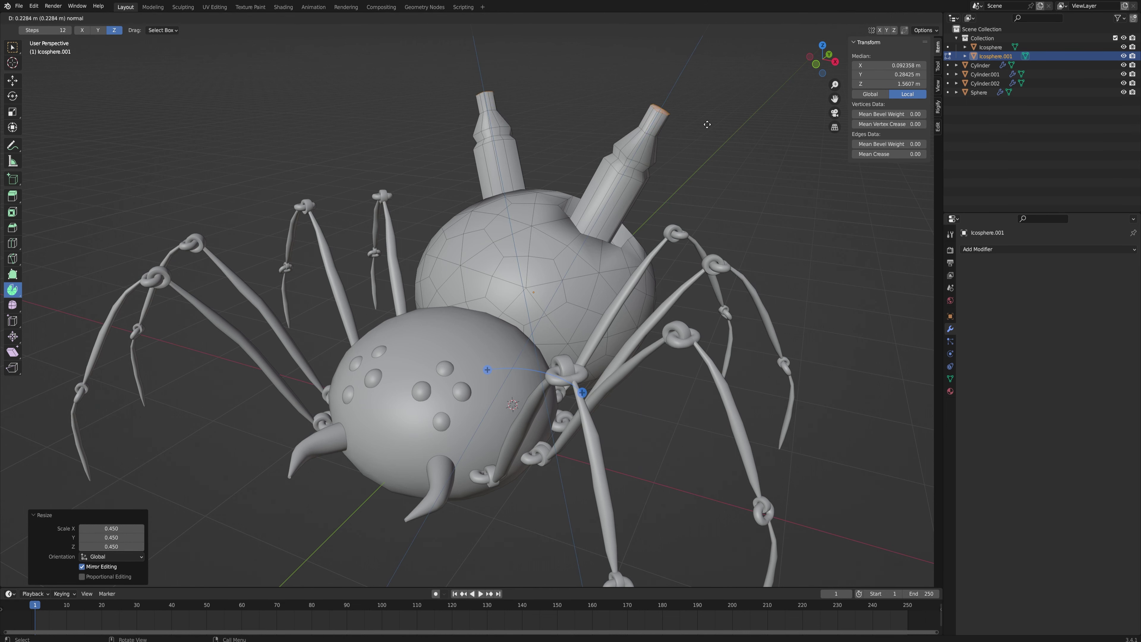
click(672, 118)
key(s)
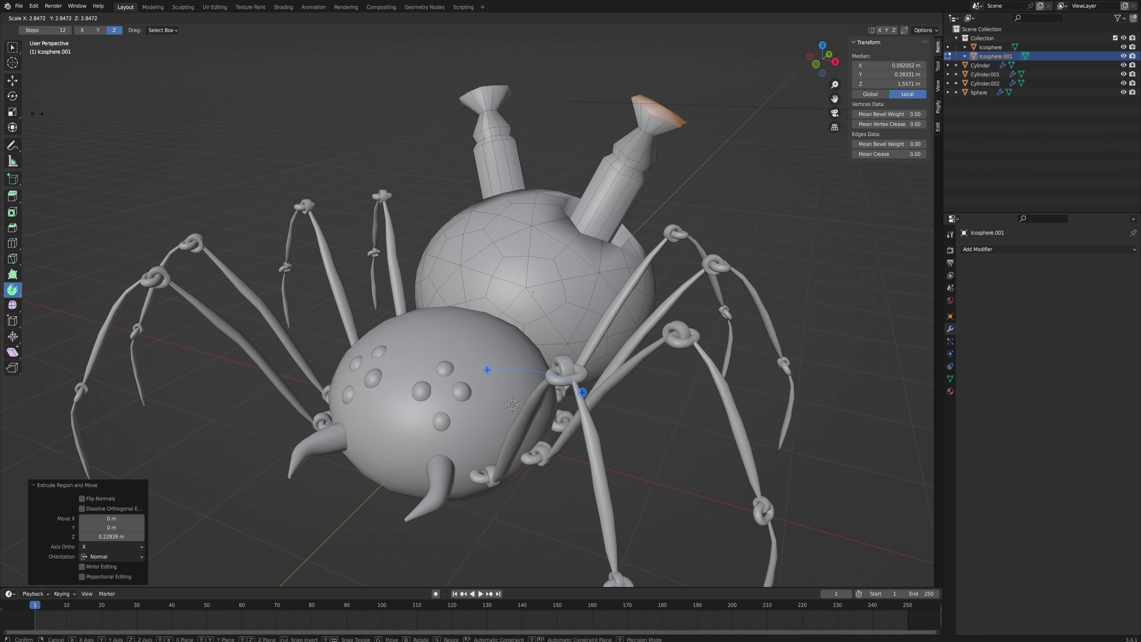
click(72, 110)
Step: Extrude the flared column ends about 0.183 m and scale the end faces up by a factor of 1.505
key(e)
click(51, 107)
key(s)
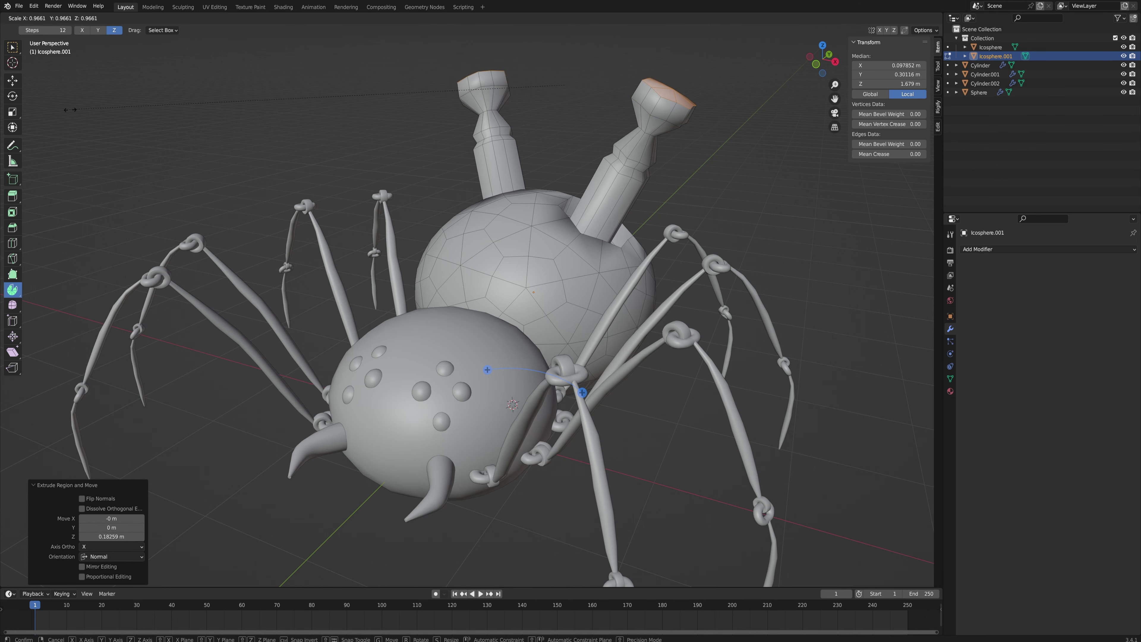
click(734, 106)
Step: Extrude the wide column ends about 0.255 m and taper the end faces to a scale of 0.150
key(e)
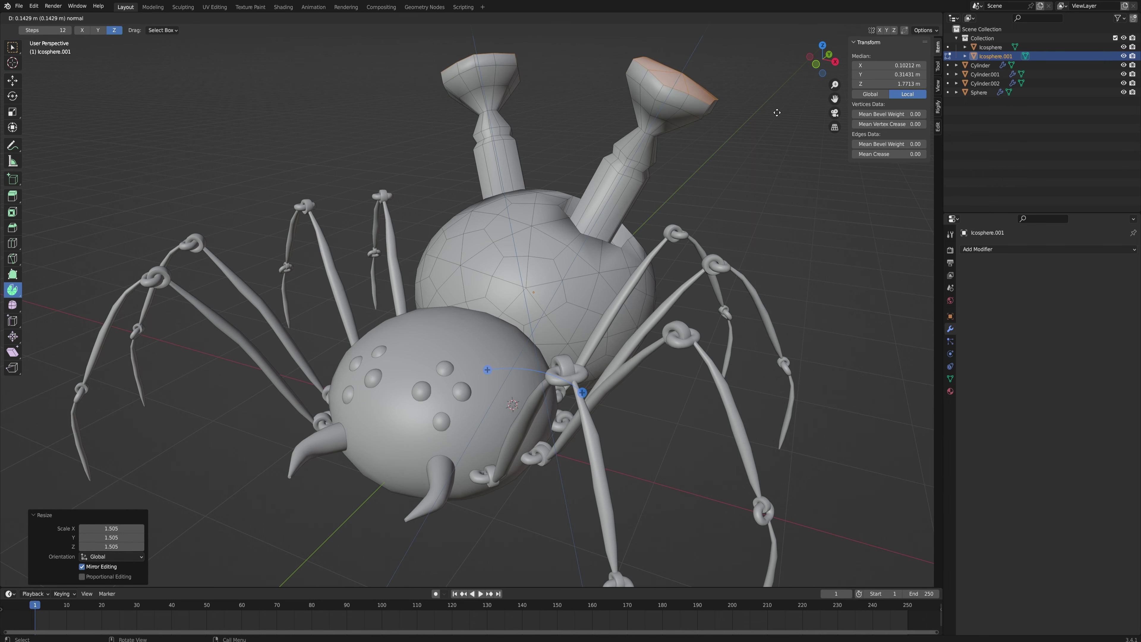
click(787, 87)
key(s)
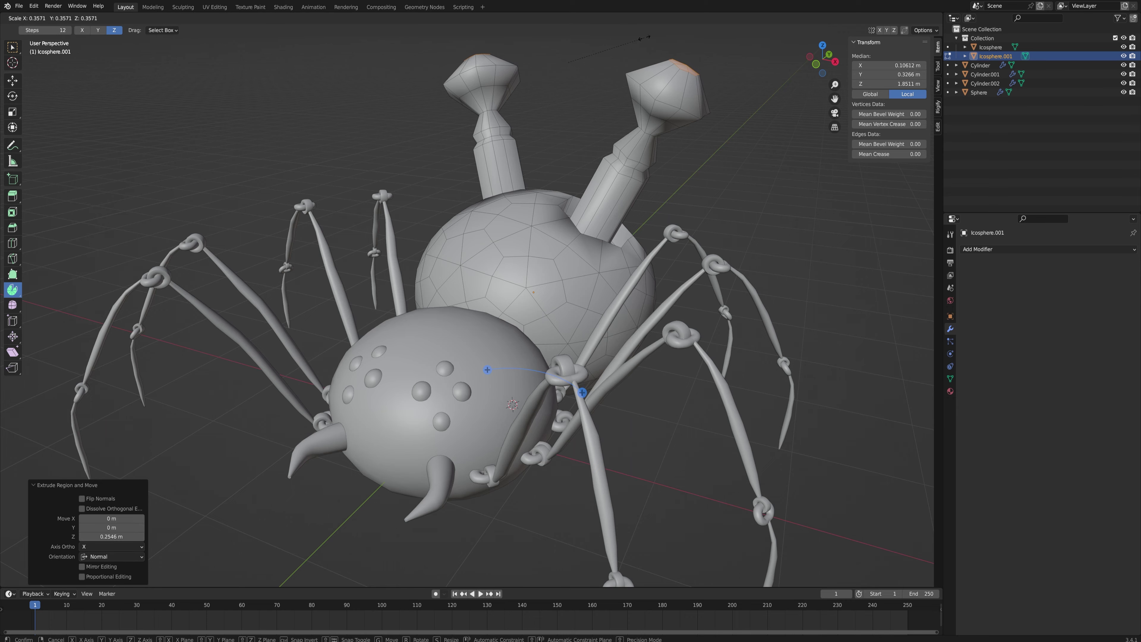
click(599, 80)
Step: Display the mesh as wireframe and box-select the flared head of one column
mouse_move(836, 171)
middle_down()
mouse_move(721, 163)
mouse_move(876, 151)
mouse_move(675, 94)
middle_up()
click(902, 18)
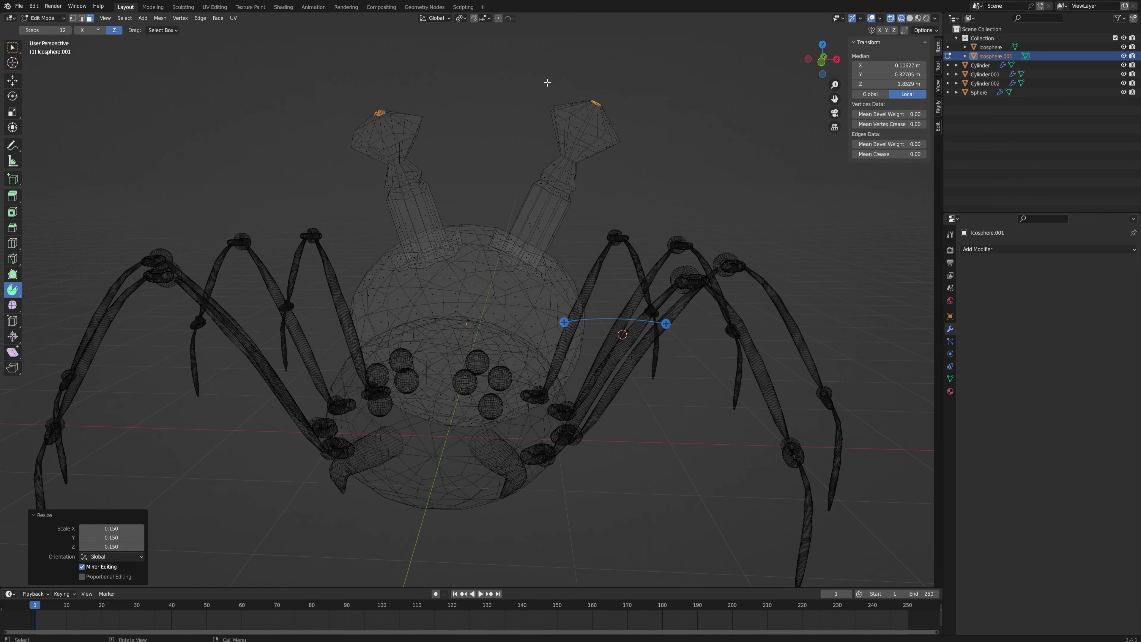
drag(518, 84, 708, 198)
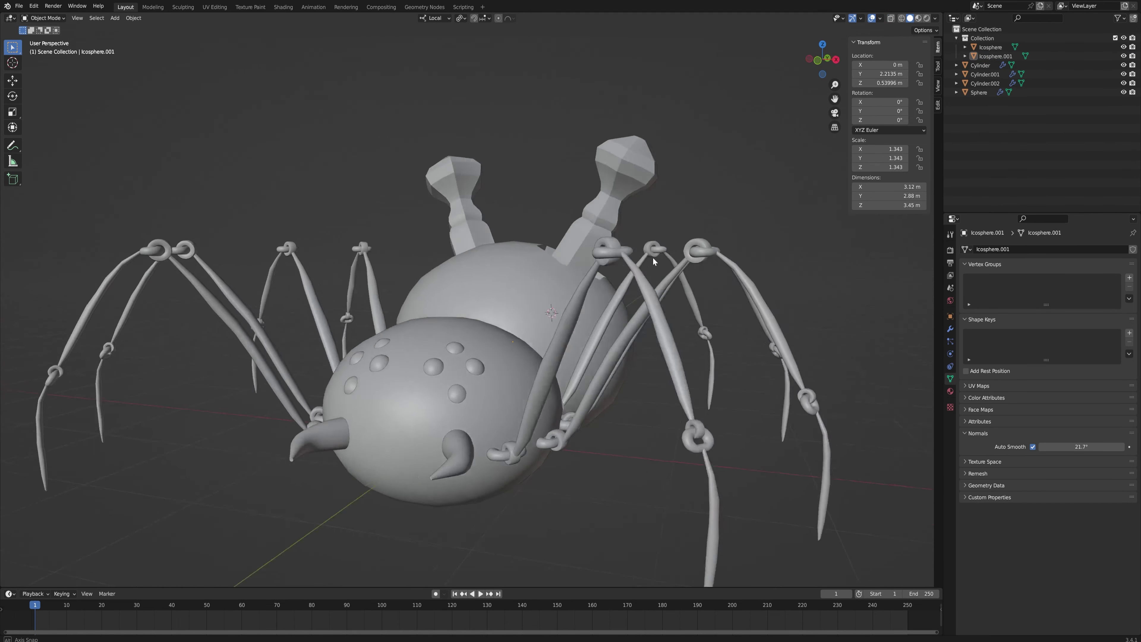
middle_drag(653, 257, 664, 359)
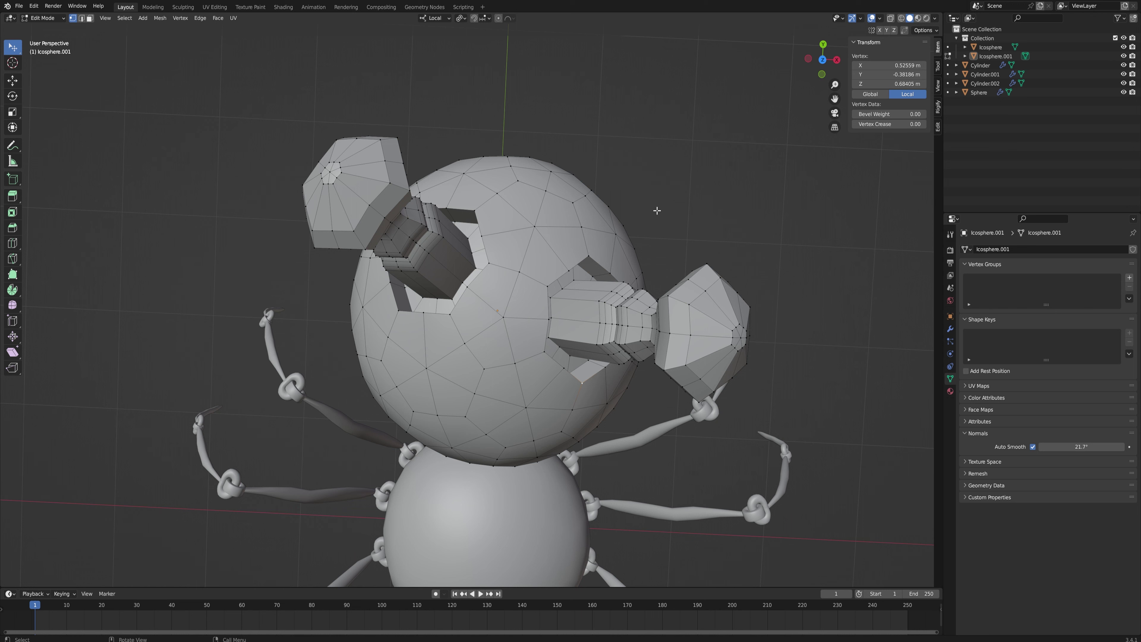
Step: Rotate the abdomen object about 19° around its local Z axis to align the two columns symmetrically
key(Tab)
click(606, 323)
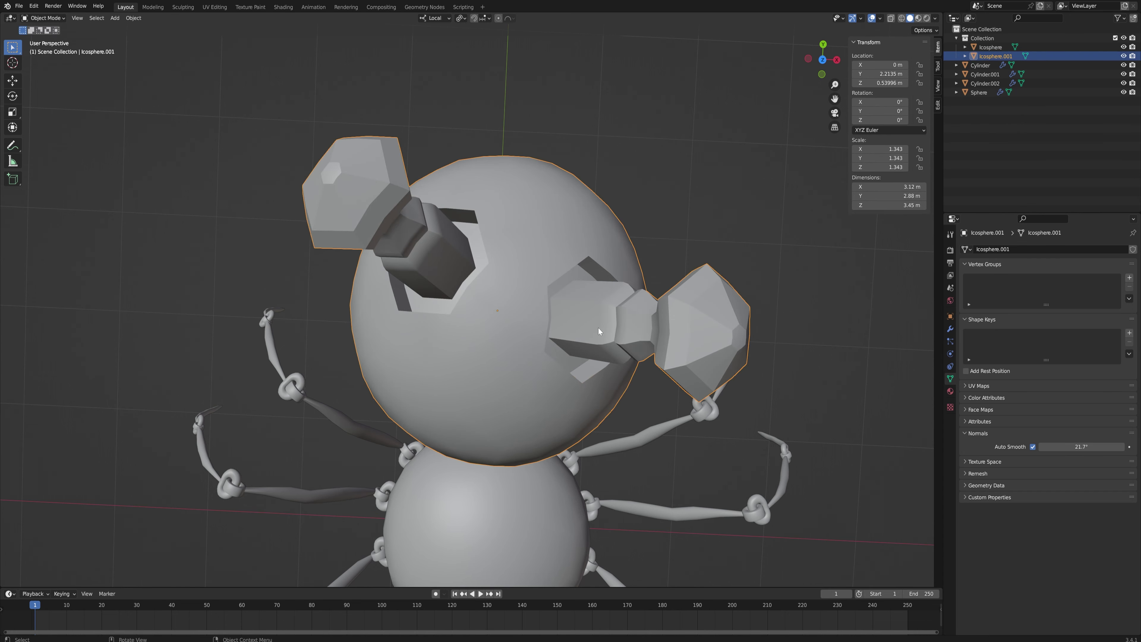
key(r)
key(z)
key(z)
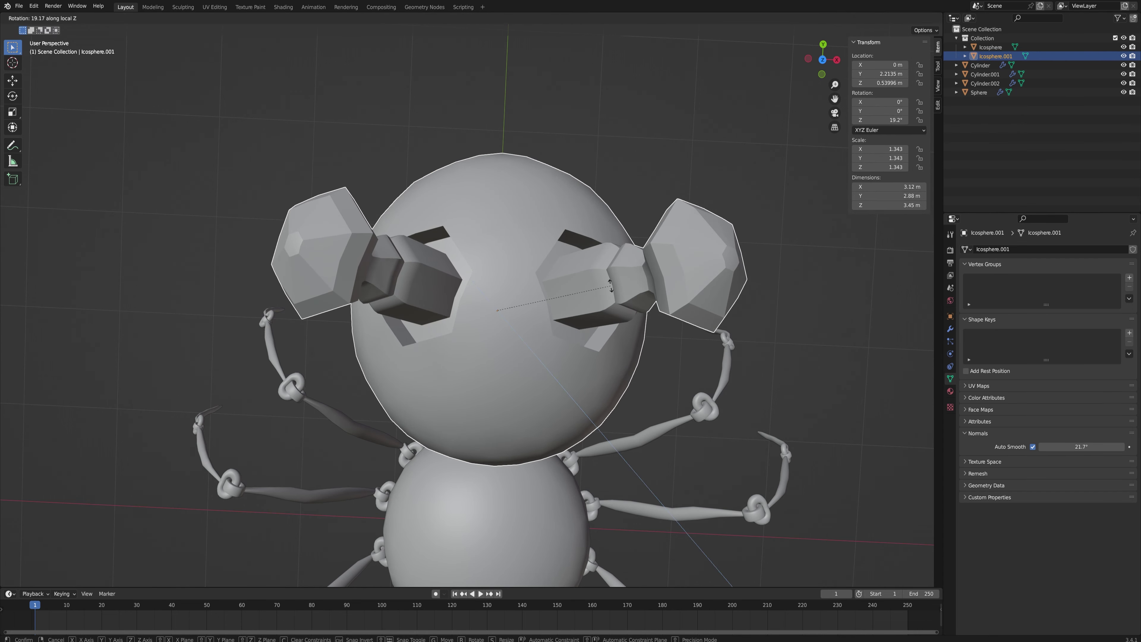
click(610, 284)
Step: Tilt the abdomen object backward around its X axis to an X rotation of -25.8°, keeping it selected
middle_drag(604, 311, 691, 237)
scroll(691, 234, down, 5)
middle_drag(648, 206, 629, 231)
key(r)
key(x)
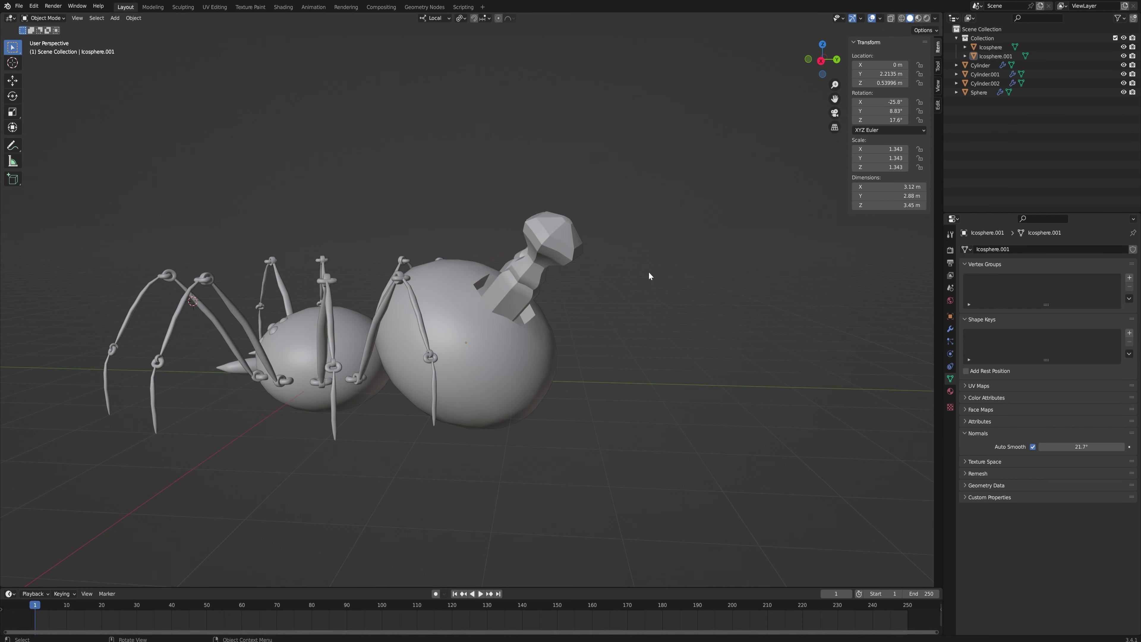
key(ctrl+z)
key(ctrl+z)
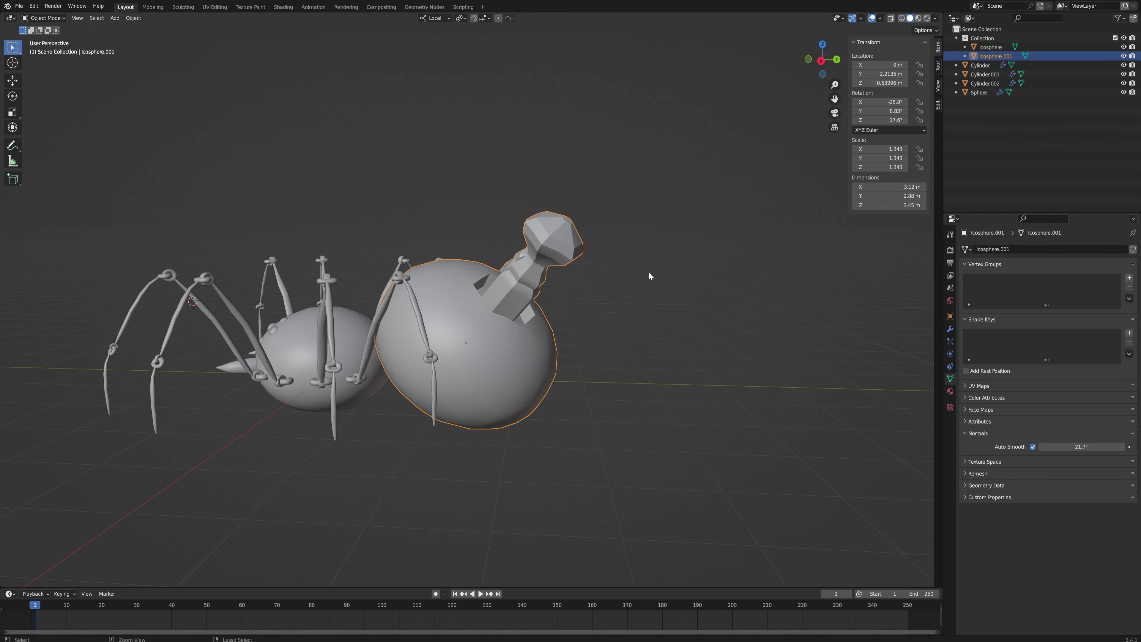
key(Tab)
middle_drag(609, 275, 474, 338)
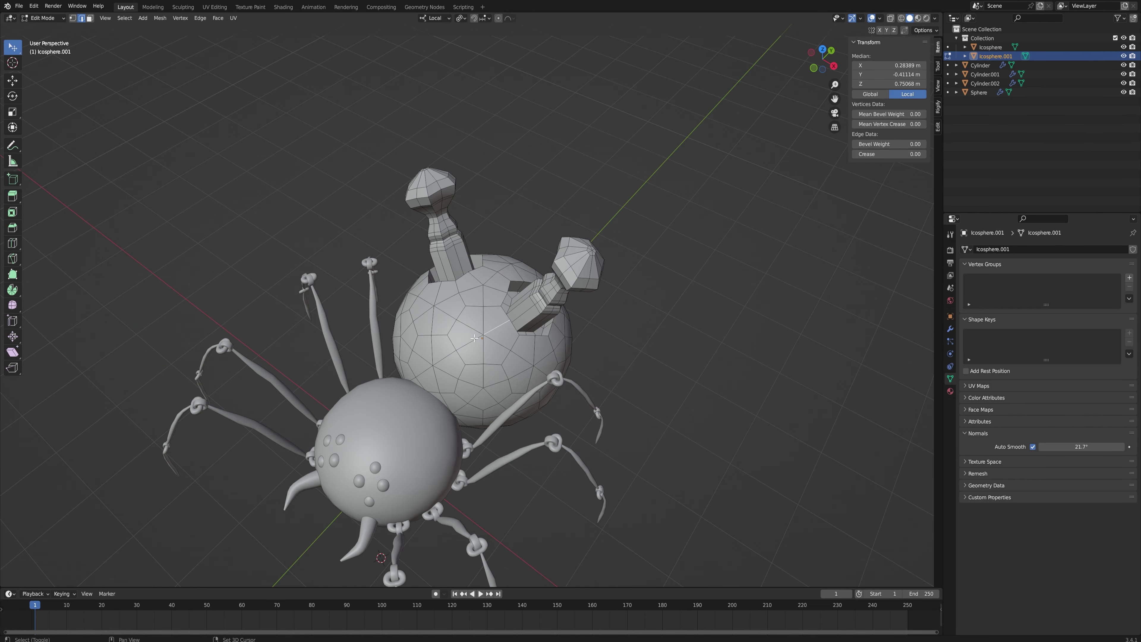
key(ctrl+b)
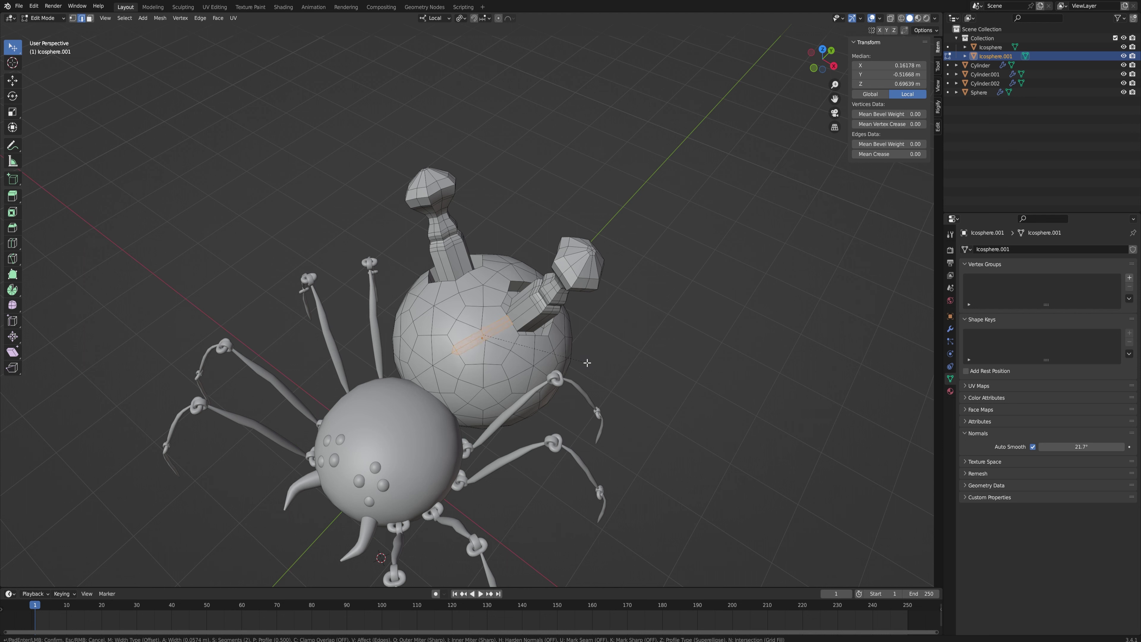
right_click(586, 361)
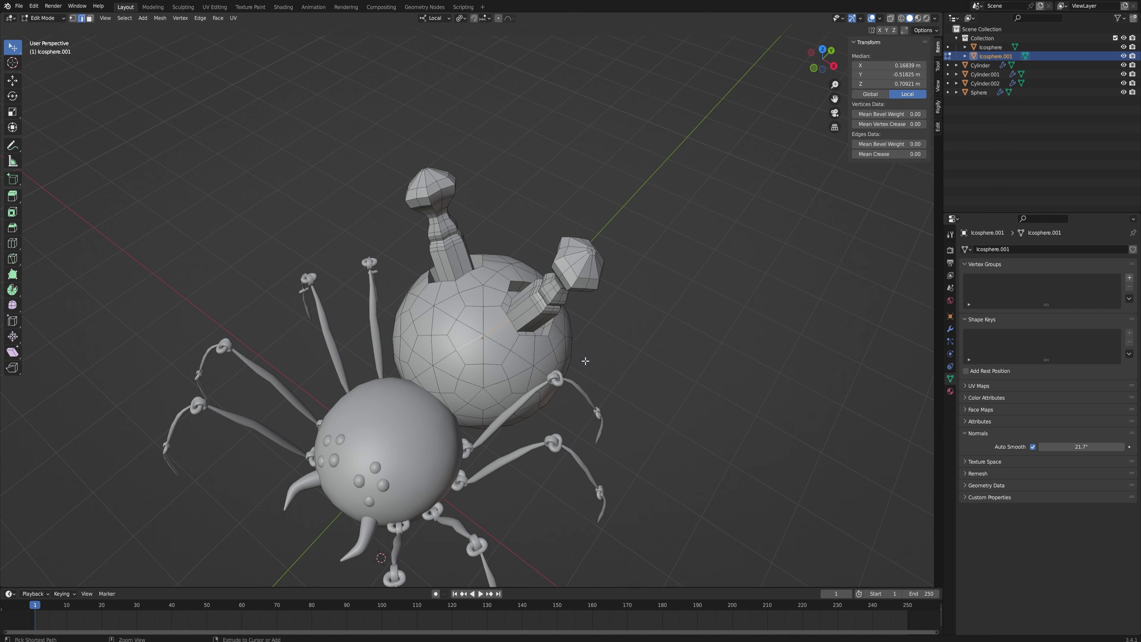
Step: Select a zigzag chain of mesh edges across the abdomen's front and upper side below the columns
alt+click(535, 355)
click(499, 337)
shift+click(535, 360)
shift+click(531, 372)
middle_drag(531, 372, 477, 294)
shift+click(463, 375)
middle_drag(544, 388, 436, 366)
shift+click(449, 344)
shift+click(440, 365)
middle_drag(455, 384, 495, 416)
middle_drag(438, 364, 490, 371)
middle_drag(519, 425, 516, 332)
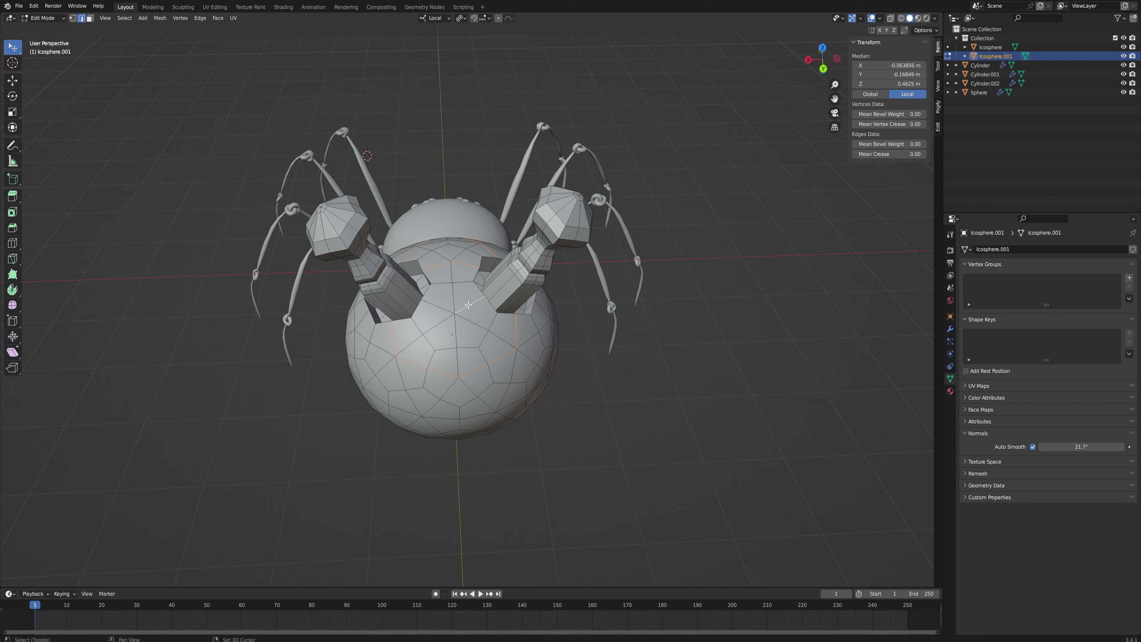
Step: Extend the edge selection around the abdomen's rear, flanks and underside to form a crisscross pattern
middle_drag(440, 336, 516, 344)
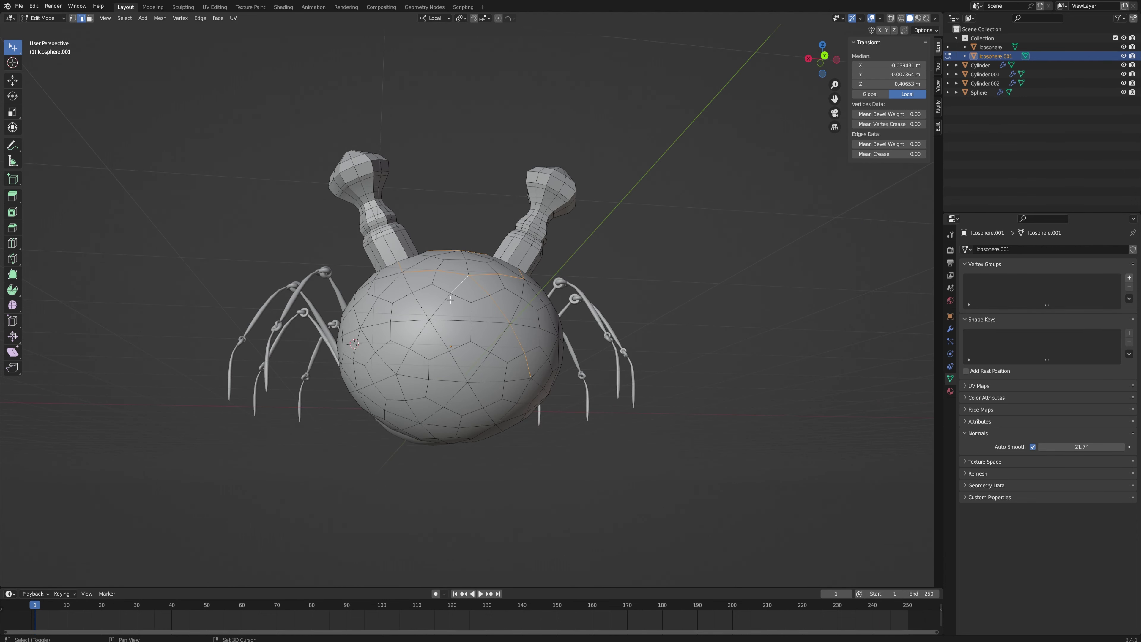
middle_drag(404, 361, 631, 263)
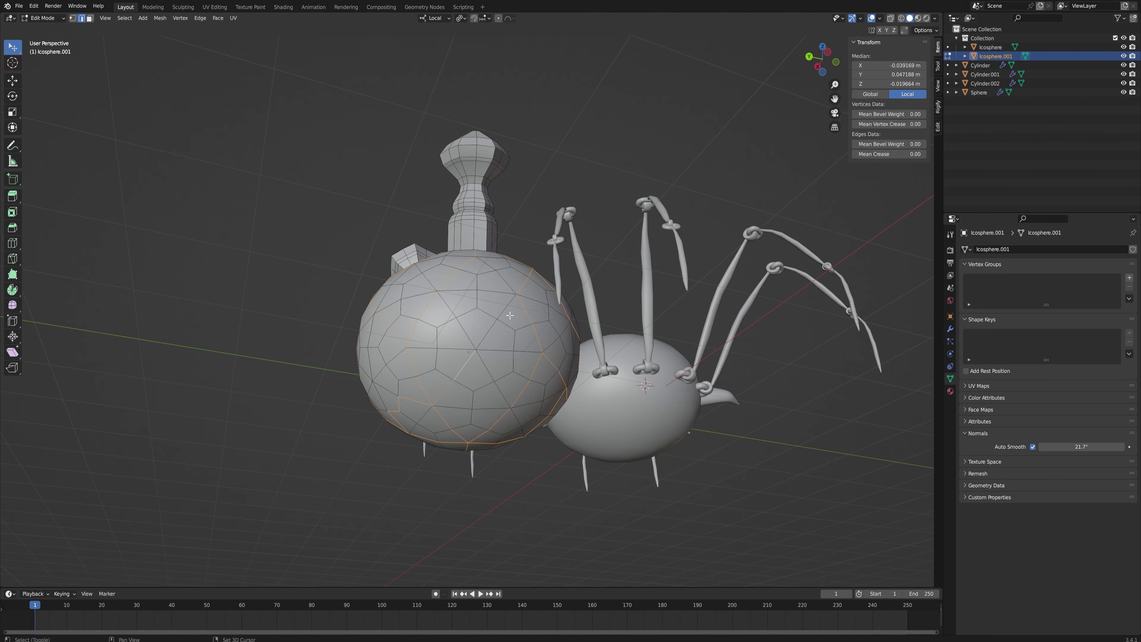
middle_drag(510, 316, 477, 370)
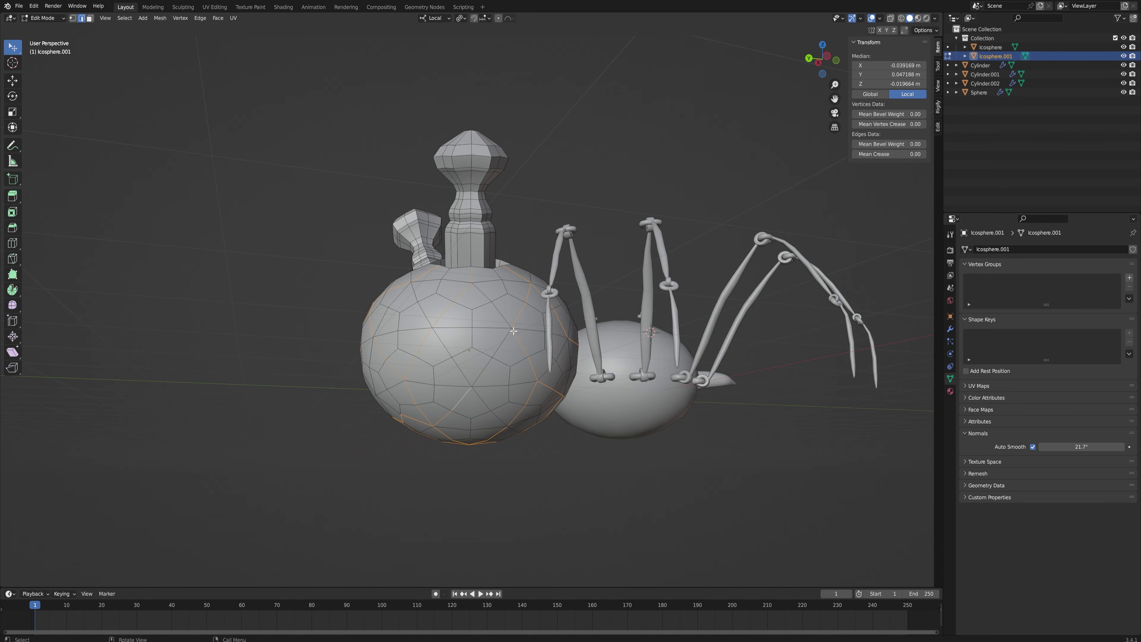
middle_drag(512, 372, 435, 365)
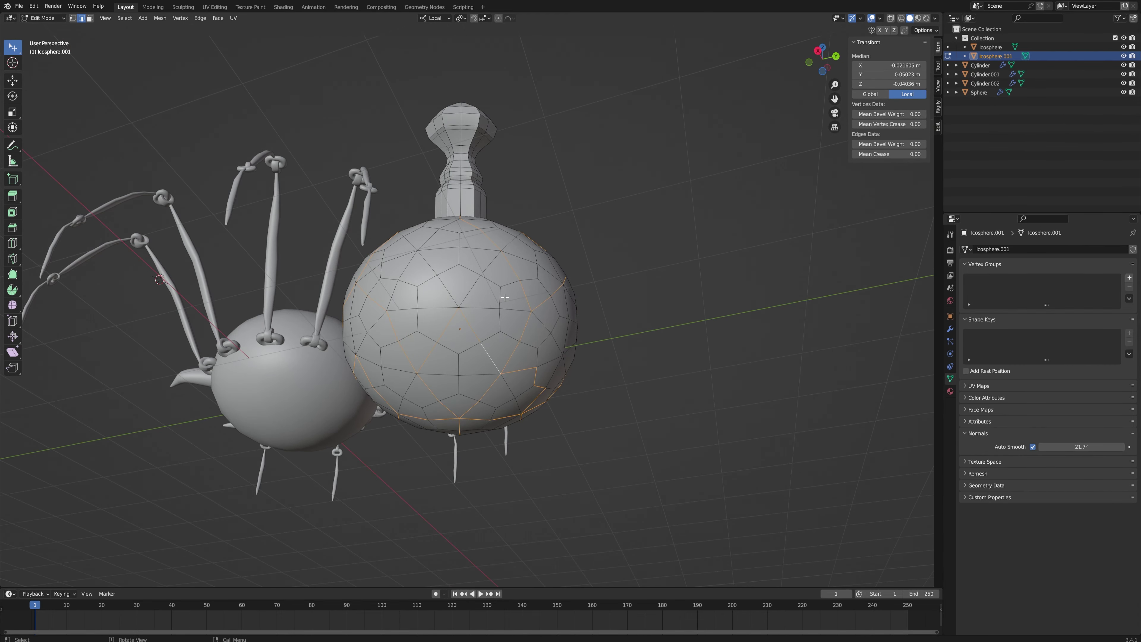
middle_drag(505, 295, 498, 351)
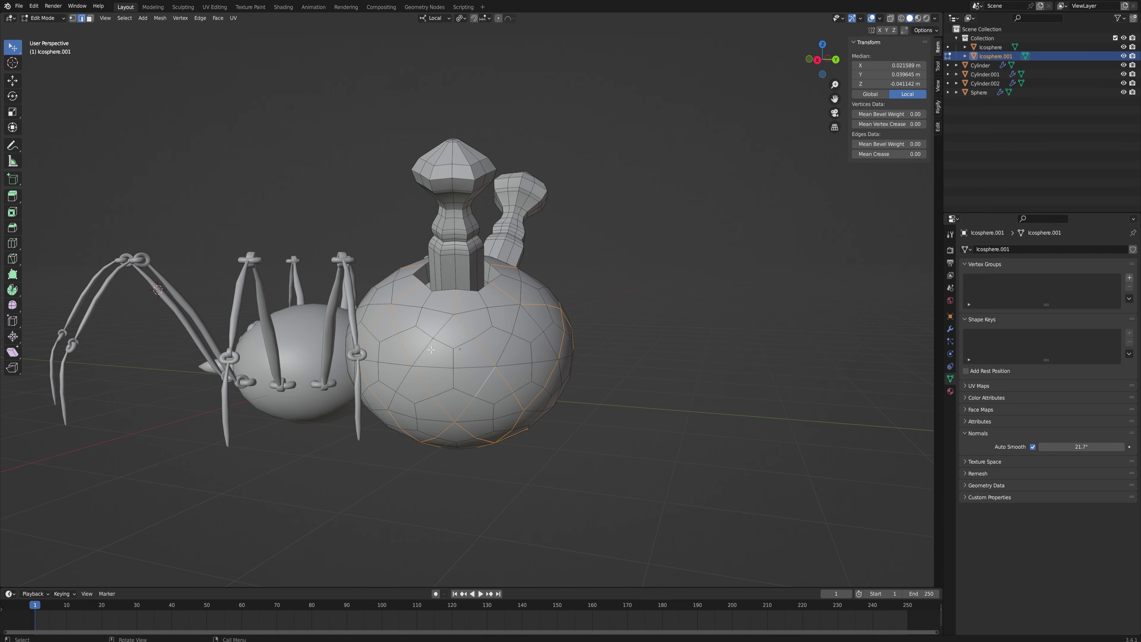
middle_drag(444, 326, 423, 358)
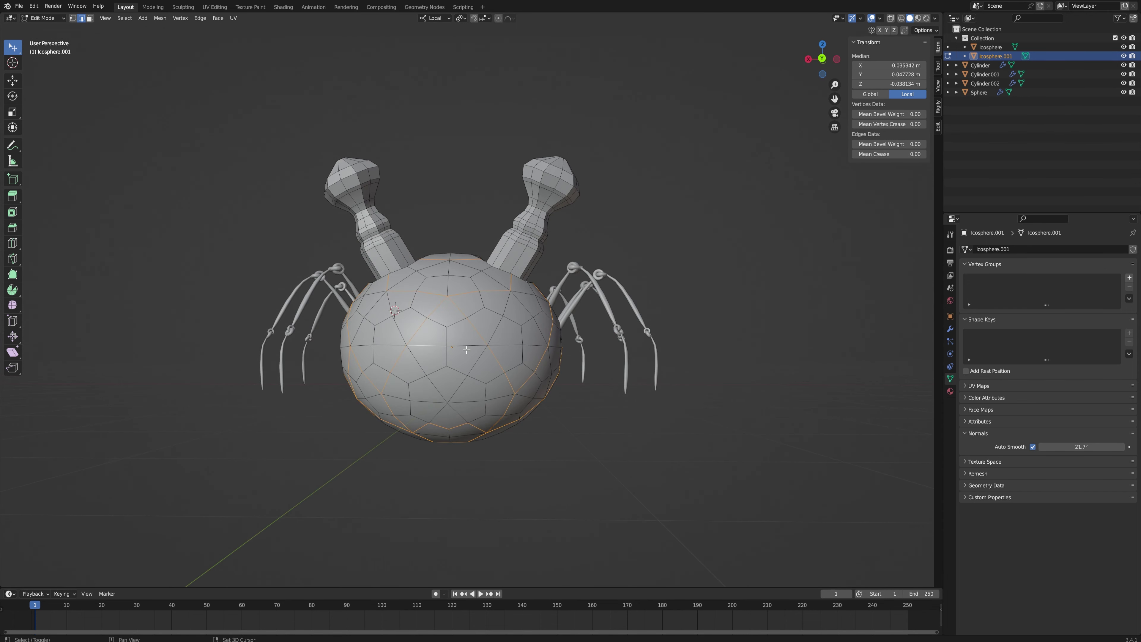
middle_drag(453, 394, 543, 399)
Step: Bevel the selected abdomen edges with a width of 0.0415 m and 2 segments
key(ctrl+b)
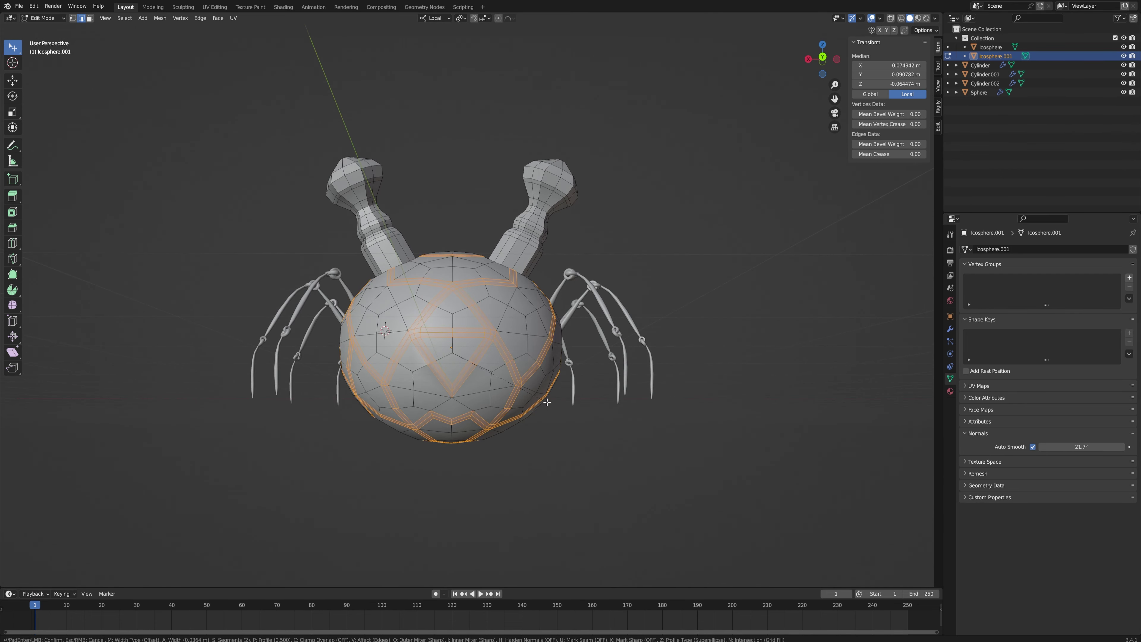
click(547, 403)
middle_drag(547, 403, 605, 453)
scroll(605, 453, down, 2)
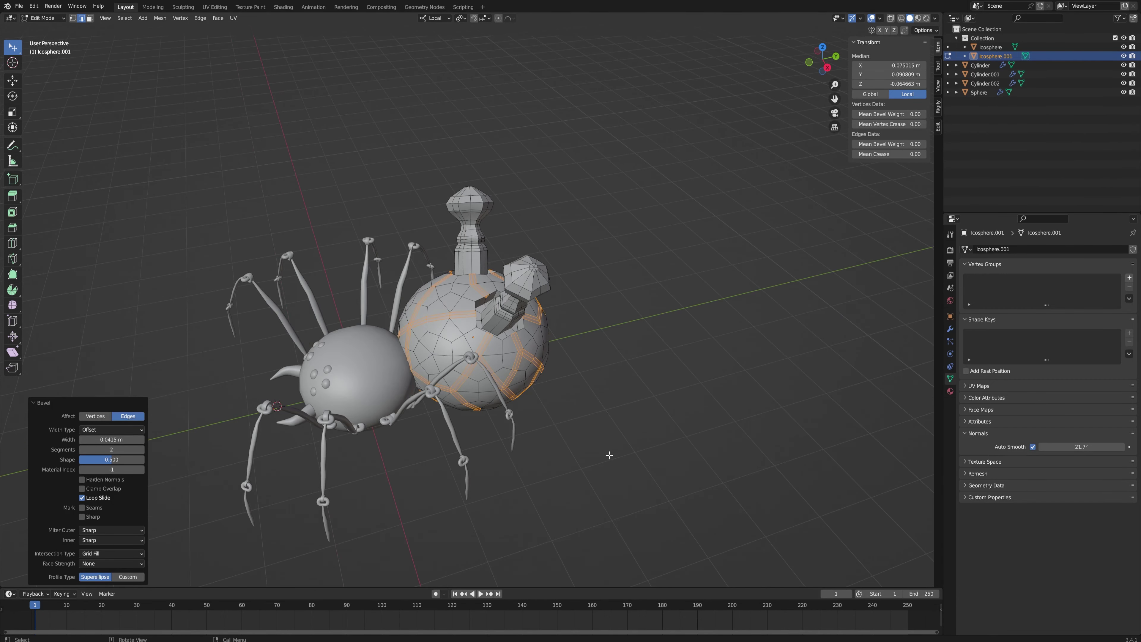
Step: Extrude the beveled strips along their normals by about -0.068 m to cut grooves into the abdomen
key(F3)
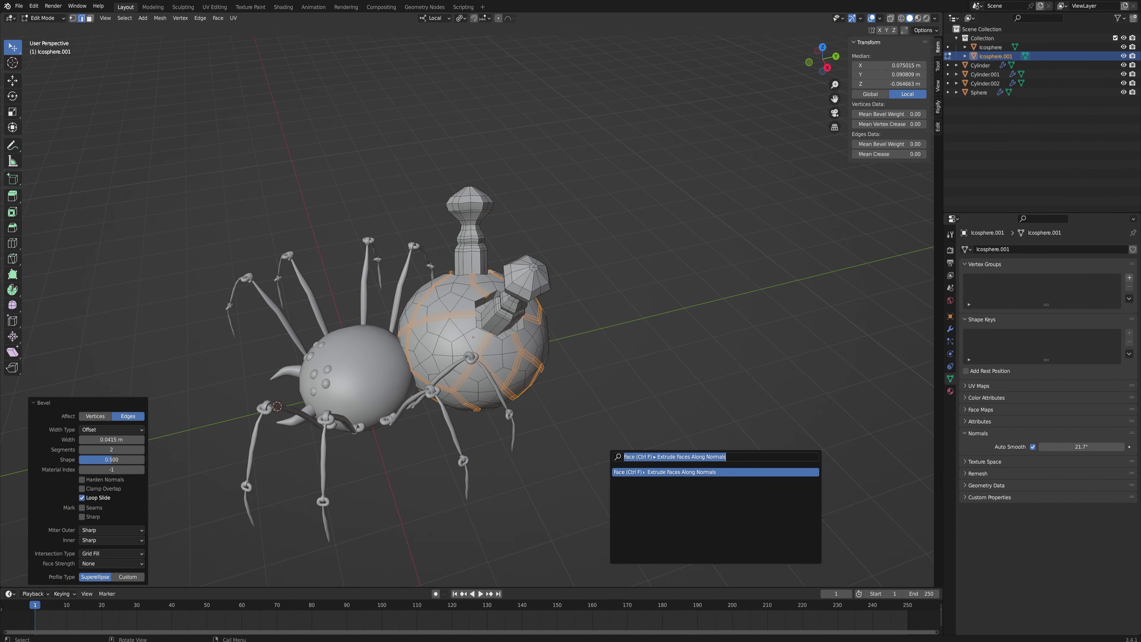
key(Return)
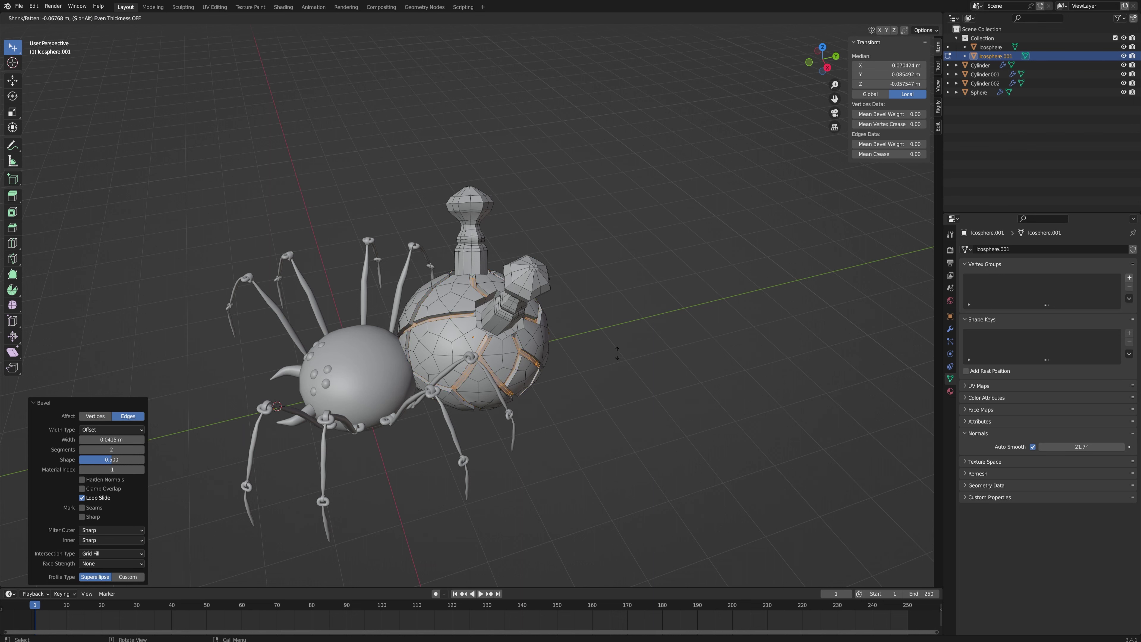
click(617, 353)
Step: Switch to editing the head mesh in vertex mode and move a vertex near the eyes
key(Tab)
middle_drag(523, 397, 501, 421)
click(478, 424)
key(Tab)
scroll(501, 425, up, 1)
key(1)
middle_drag(513, 500, 515, 443)
scroll(523, 469, up, 4)
drag(494, 407, 502, 416)
scroll(523, 367, up, 2)
middle_drag(502, 416, 510, 337)
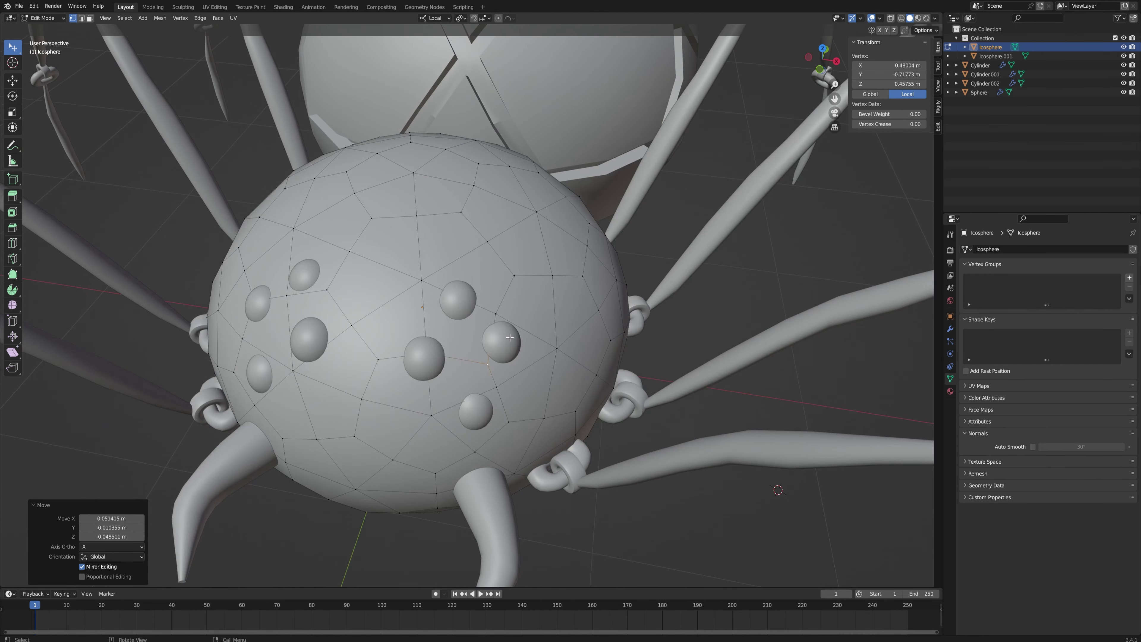
Step: Adjust the vertices around one eye cluster on the head, undoing one misplaced move
drag(491, 302, 511, 323)
key(ctrl+z)
drag(498, 315, 431, 290)
drag(431, 356, 431, 363)
mouse_move(498, 387)
mouse_down()
mouse_move(502, 400)
mouse_move(475, 405)
mouse_move(494, 417)
mouse_move(504, 402)
mouse_up()
Step: Change the selection tool to box select and move the vertex beside the lowest eye inward
click(236, 199)
drag(18, 48, 32, 65)
click(507, 400)
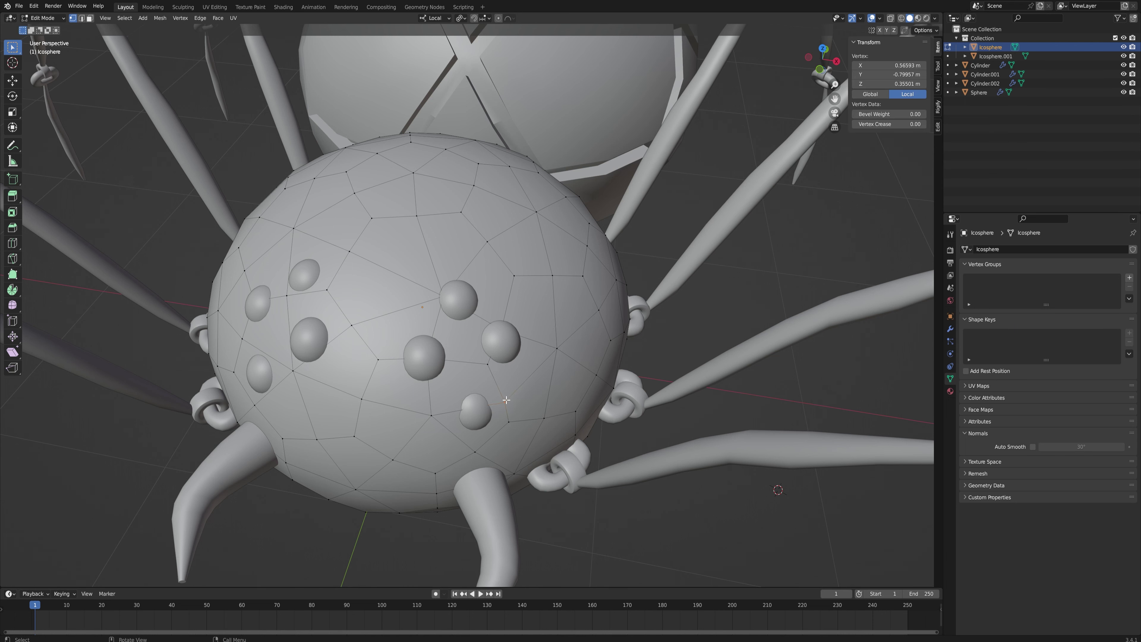
key(g)
click(471, 390)
Step: Reposition the head vertices around the lower eyes of the opposite eye cluster
middle_drag(471, 390, 442, 350)
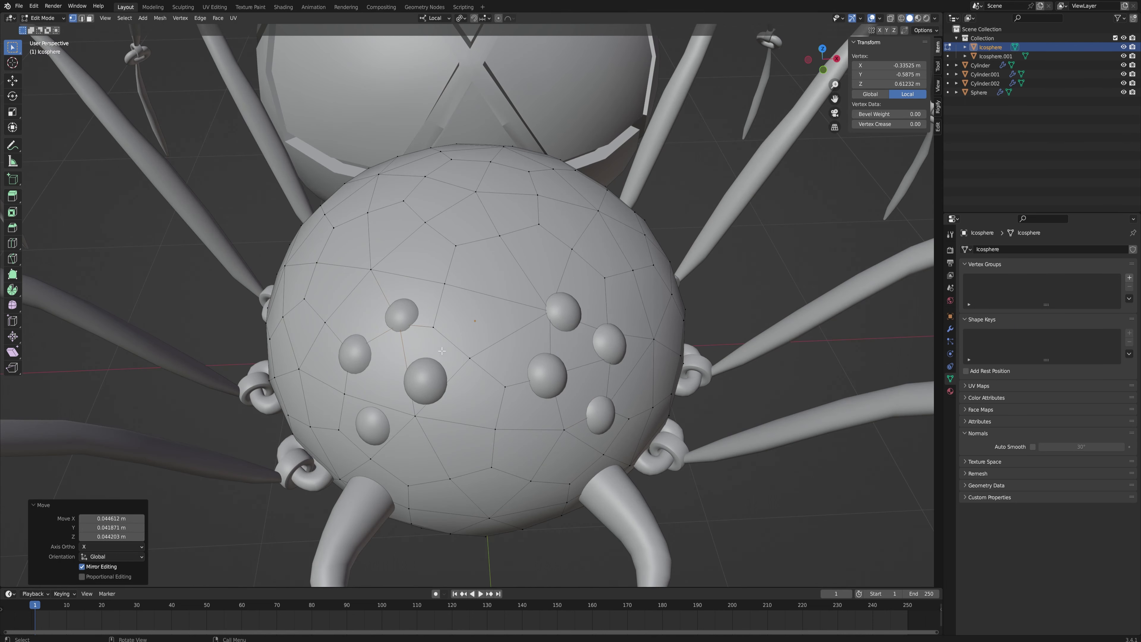
click(416, 418)
key(g)
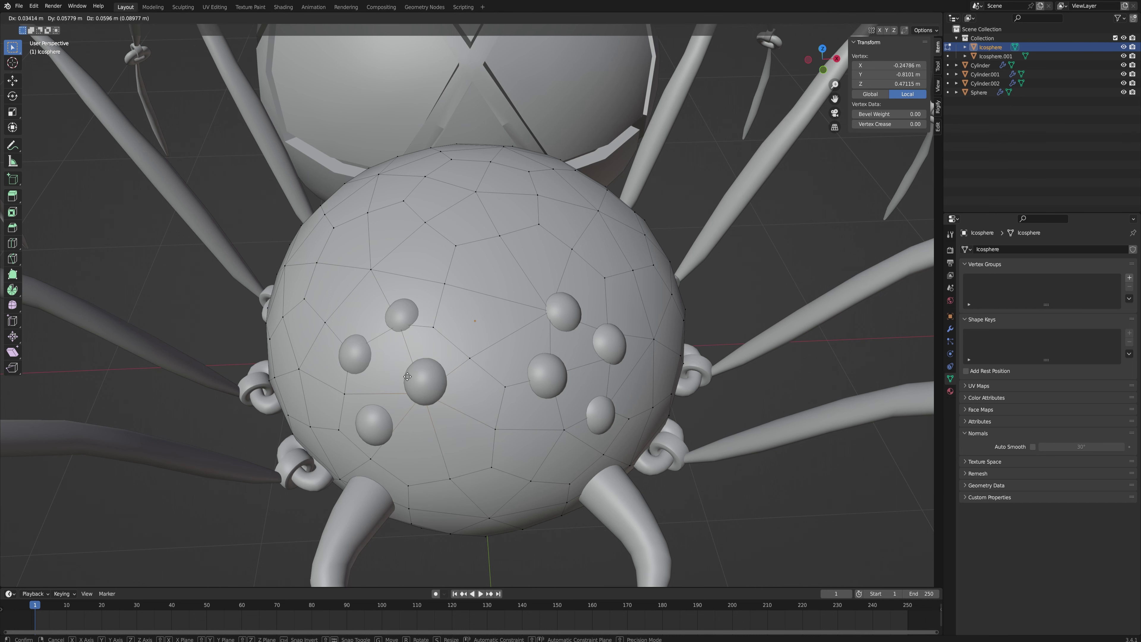
click(424, 394)
click(372, 465)
key(g)
click(377, 435)
click(342, 437)
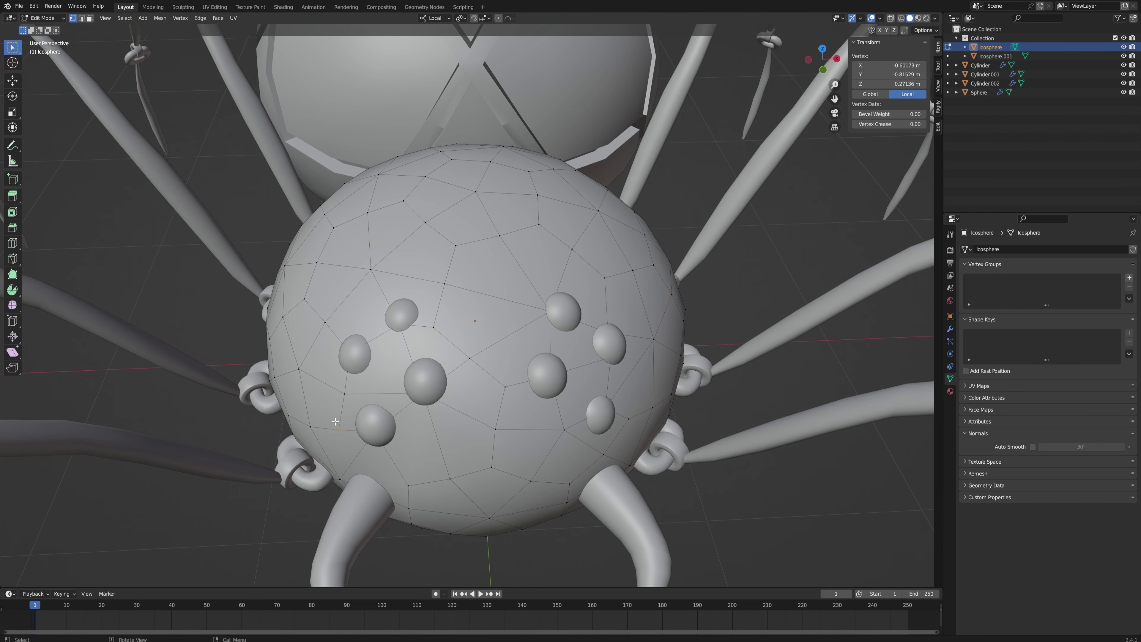
key(g)
Step: Select the mesh edges running between the eyes in both eye clusters
shift+drag(415, 316, 398, 336)
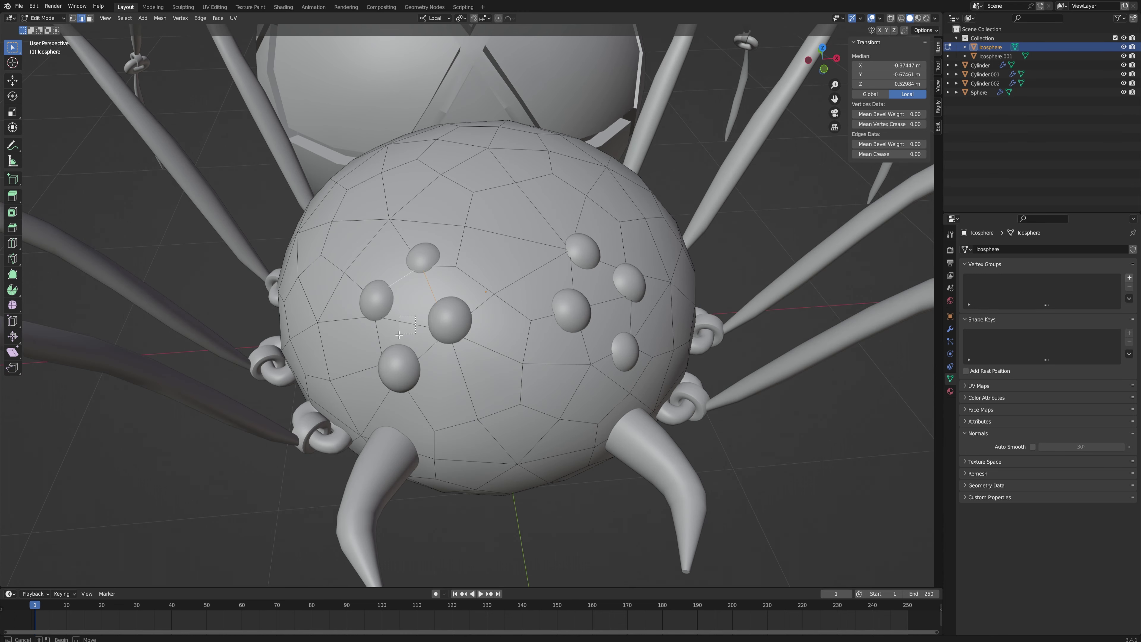
shift+drag(390, 330, 371, 341)
shift+drag(422, 345, 435, 359)
middle_drag(507, 359, 473, 361)
shift+click(451, 322)
shift+click(449, 360)
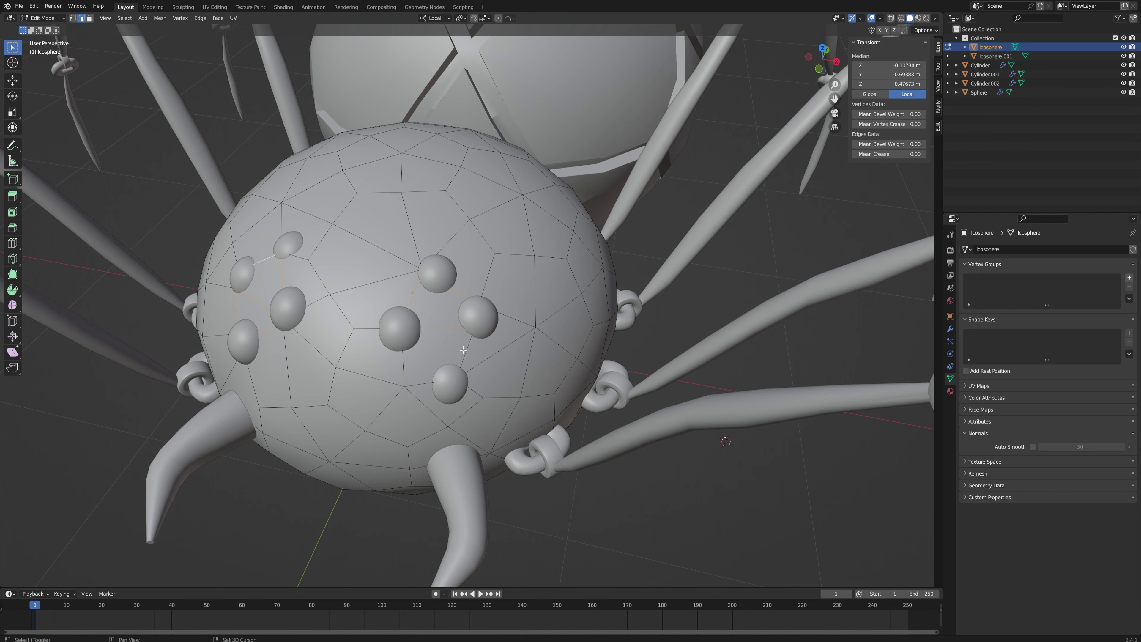
Step: Move the vertex below the large inner eye by about 0.025 m in X and 0.064 m in Y and Z
key(1)
click(404, 386)
key(g)
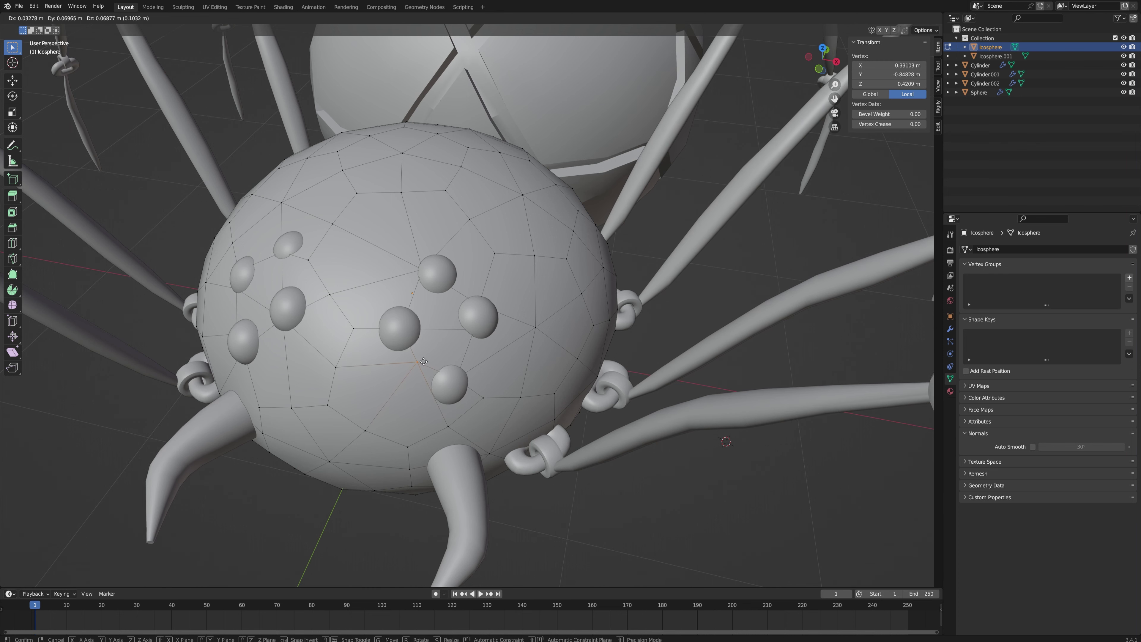
click(437, 359)
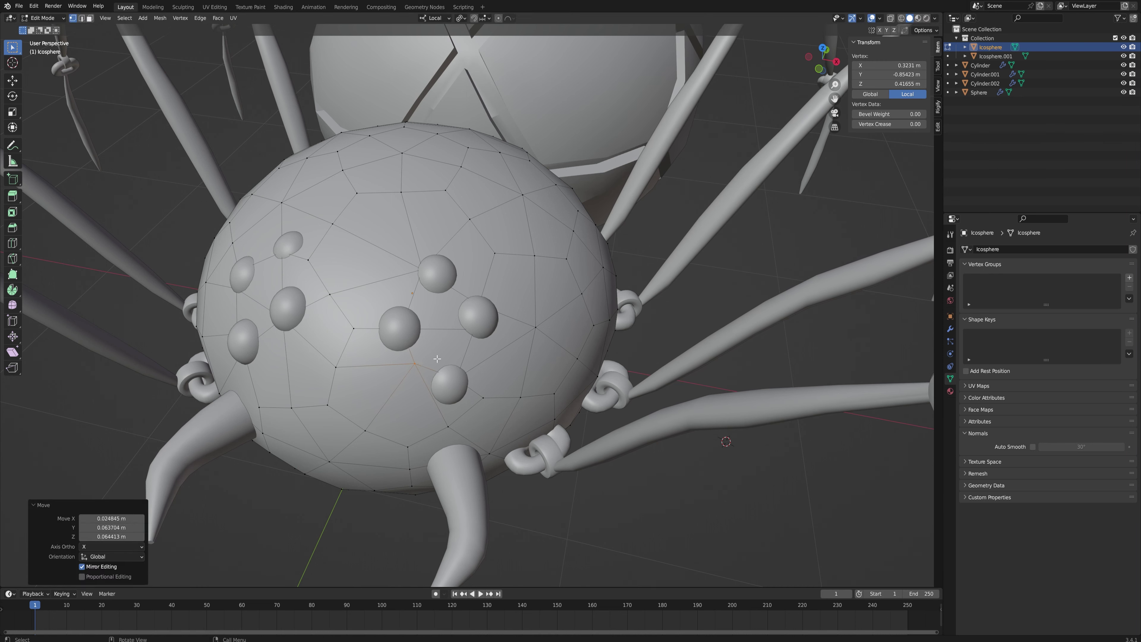
Step: Switch to edge selection and add shortest-path edge chains from the eye clusters across the top of the head
key(2)
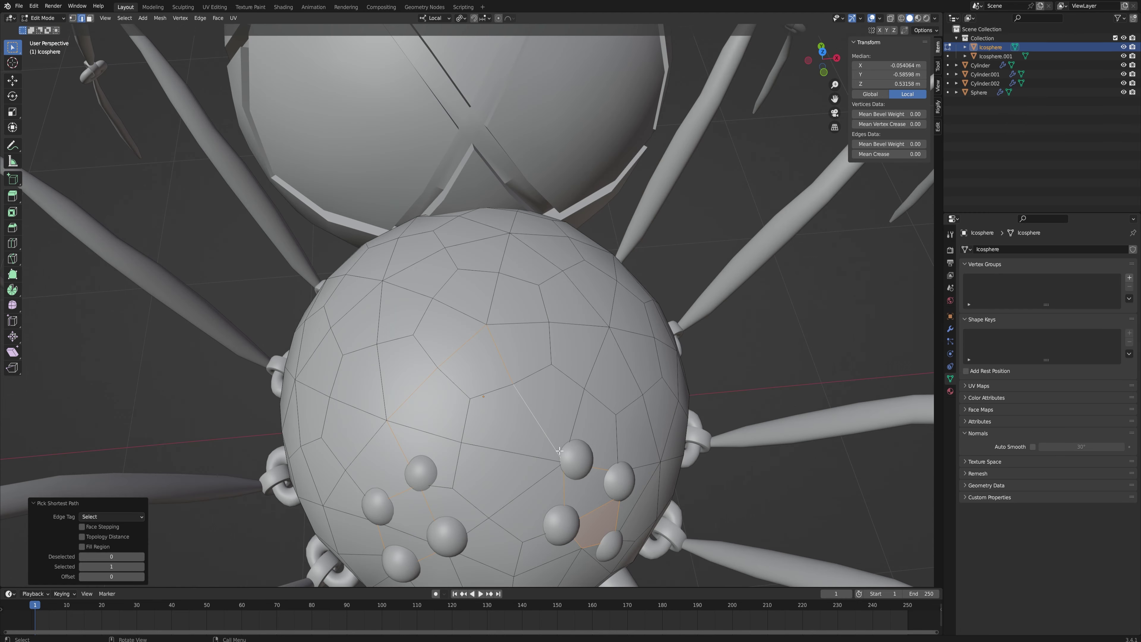
middle_drag(552, 444, 522, 432)
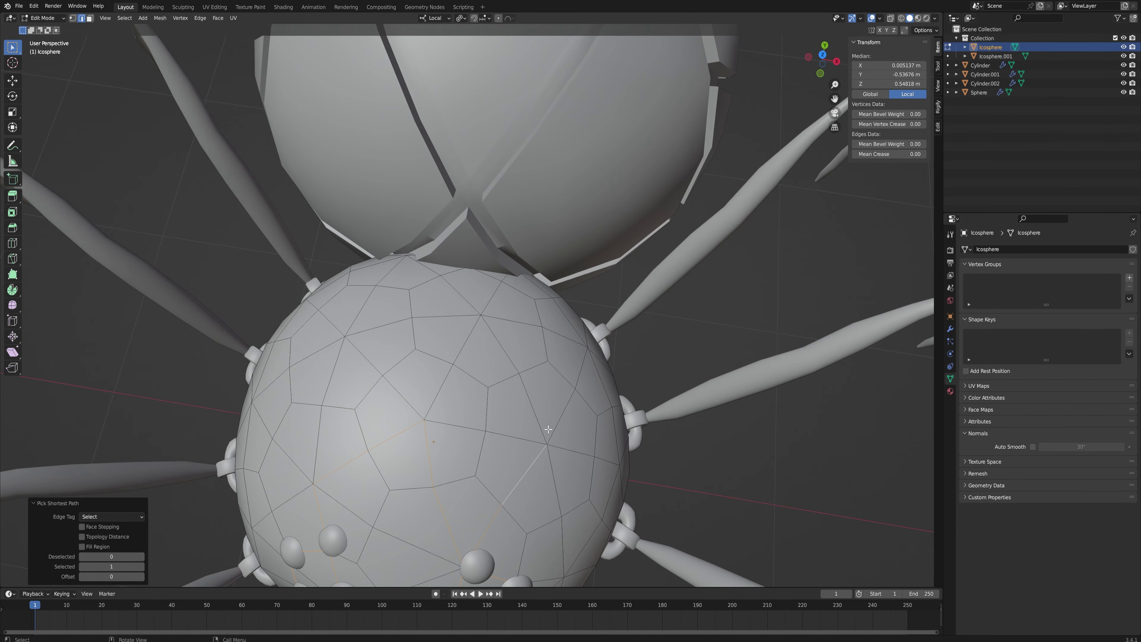
ctrl+click(583, 362)
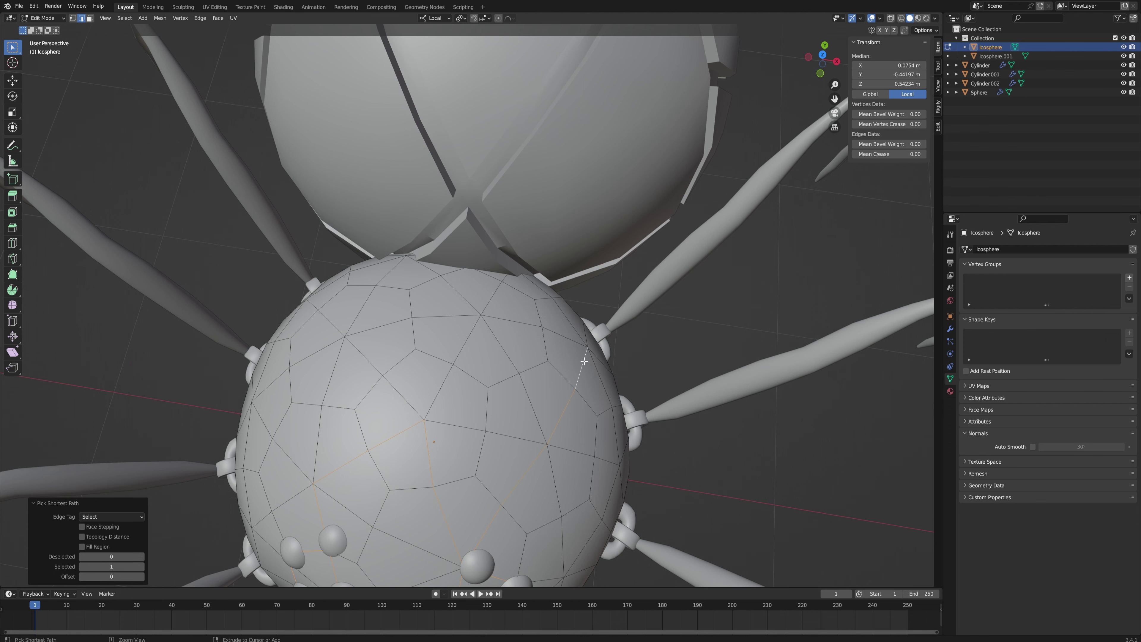
shift+click(440, 392)
ctrl+click(492, 294)
middle_drag(347, 377, 477, 358)
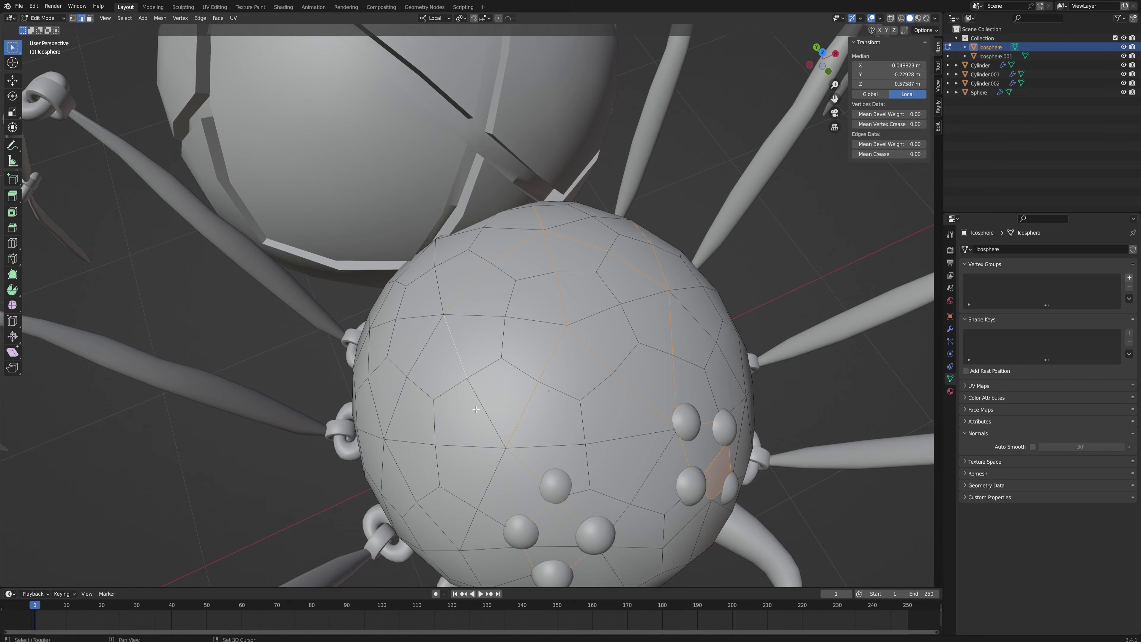
Step: Extend the edge selection with branching paths down the side of the head towards the leg joints
middle_drag(495, 428, 590, 279)
scroll(626, 250, up, 3)
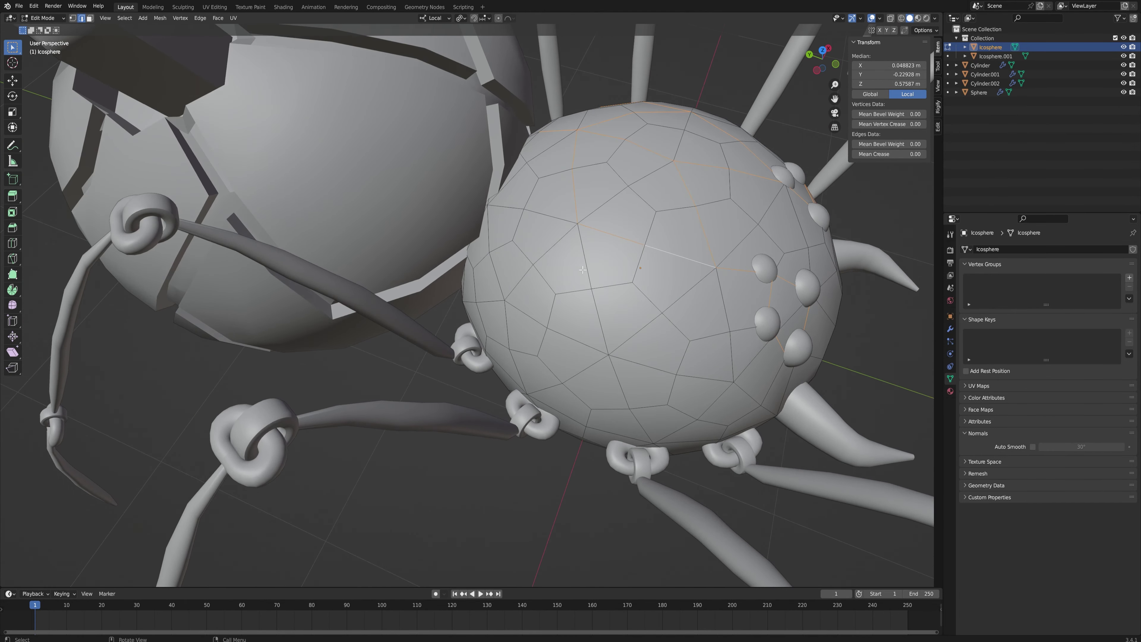
shift+click(626, 245)
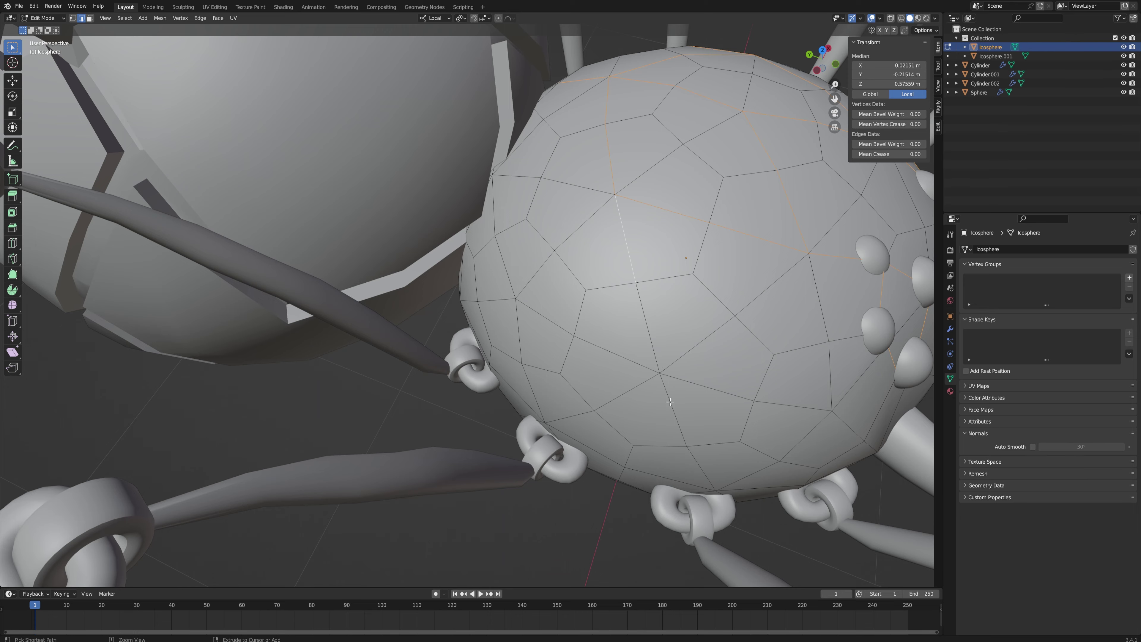
ctrl+click(690, 452)
middle_drag(691, 452, 652, 412)
middle_drag(479, 268, 672, 323)
ctrl+click(617, 298)
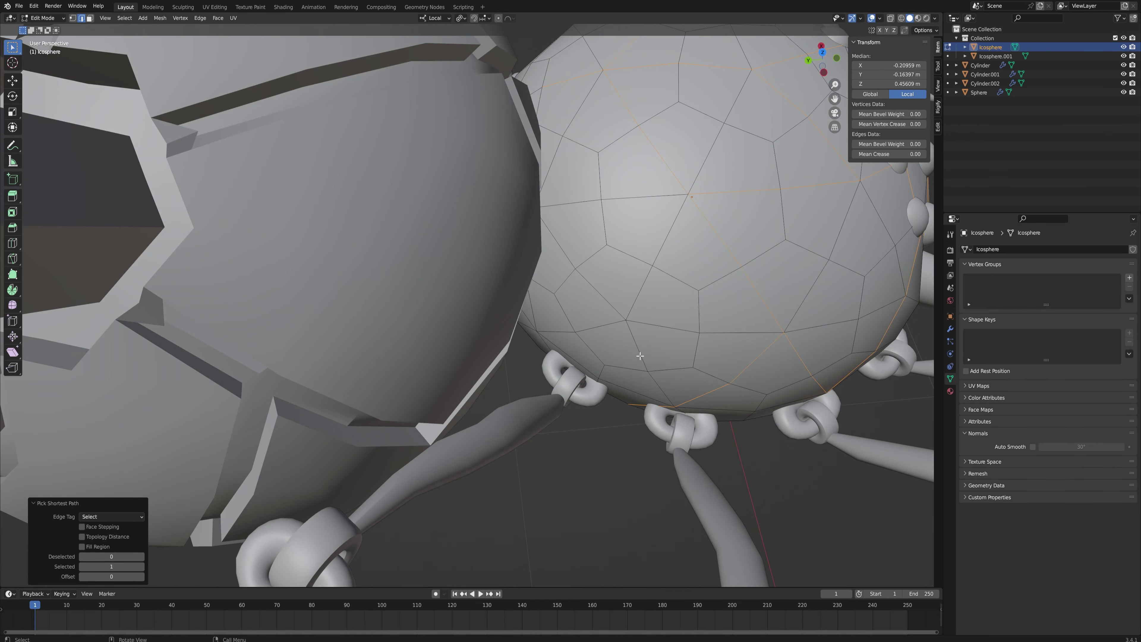
shift+click(658, 382)
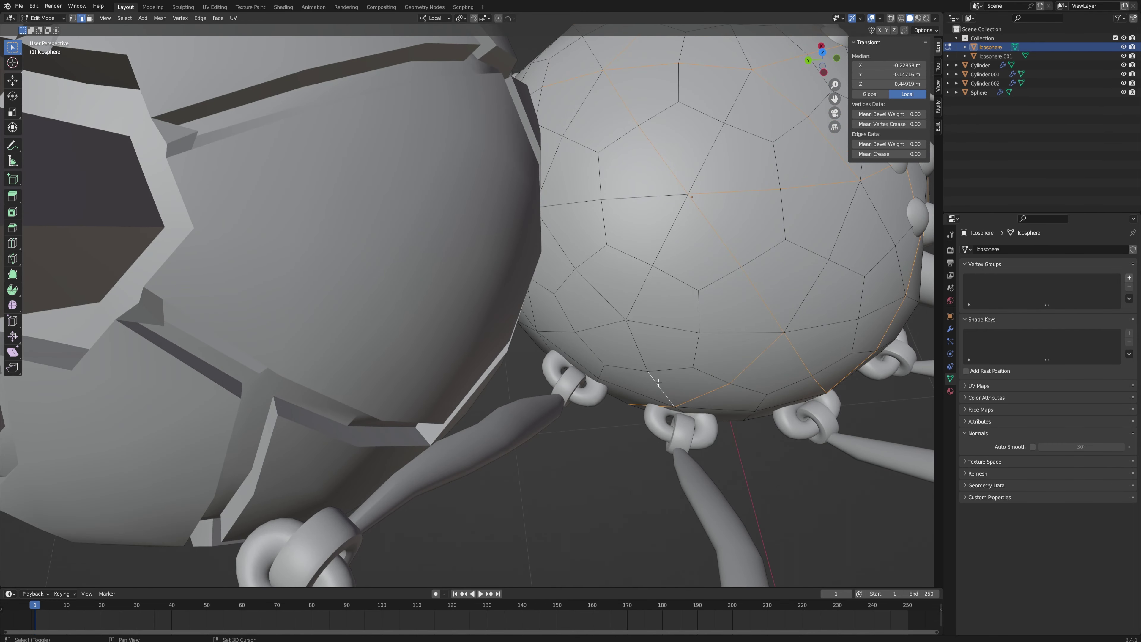
ctrl+click(679, 215)
Step: Add an edge path along the back of the head beside the abdomen, redoing the misplaced pick
middle_drag(680, 215, 742, 288)
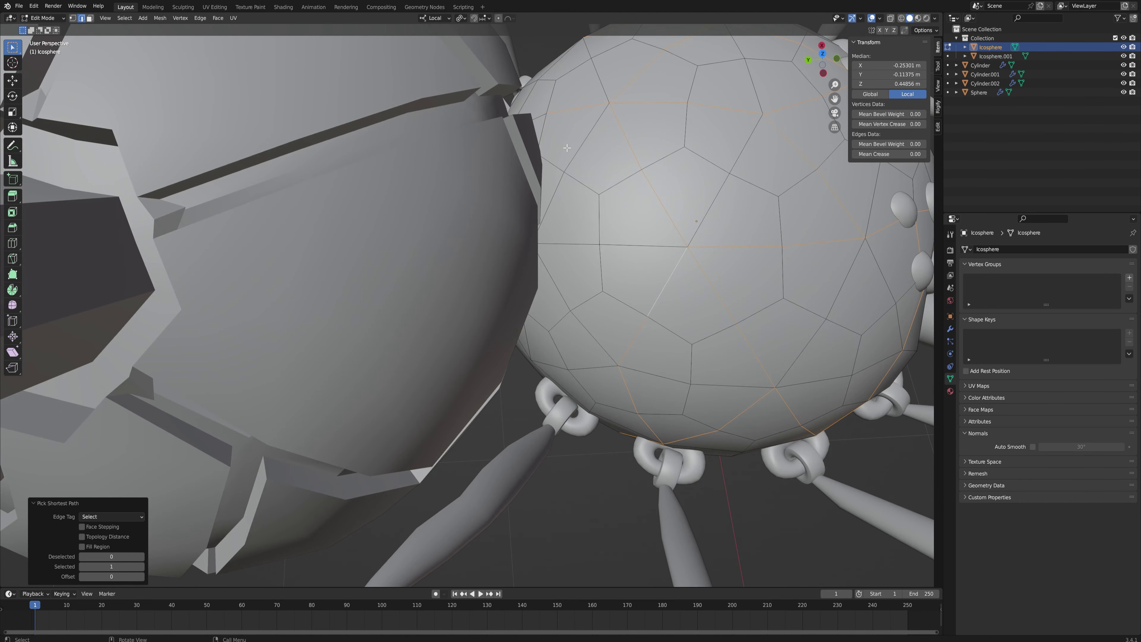
shift+click(584, 149)
middle_drag(583, 149, 535, 203)
ctrl+click(537, 229)
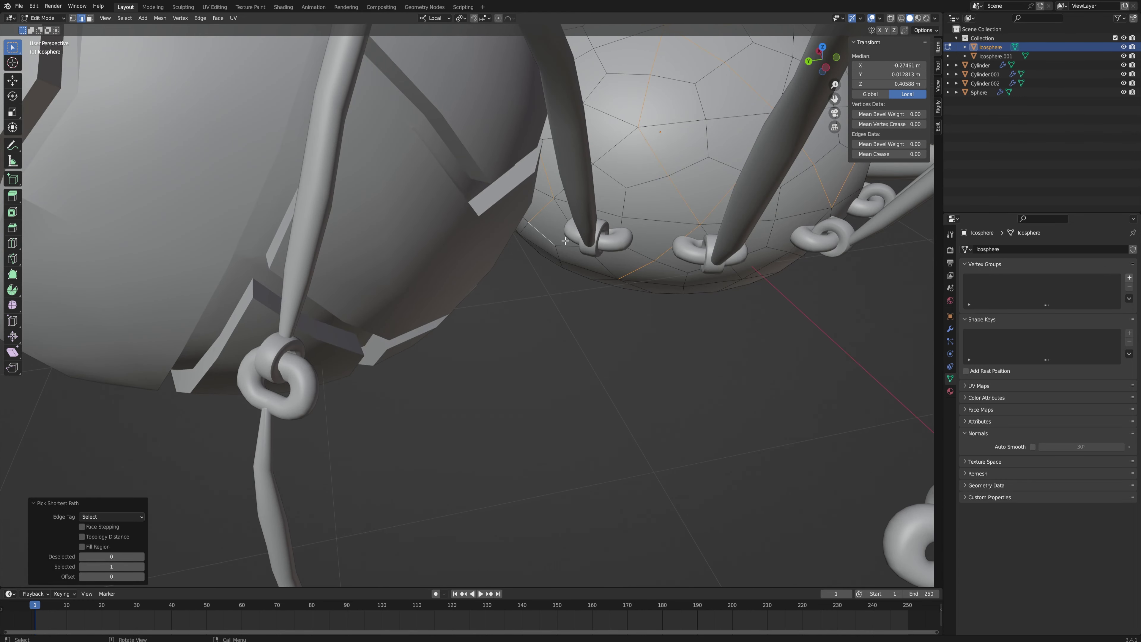
key(ctrl+z)
ctrl+click(525, 218)
Step: Continue the edge path beneath the head and up its opposite side to join the selected edges
middle_drag(525, 219, 584, 191)
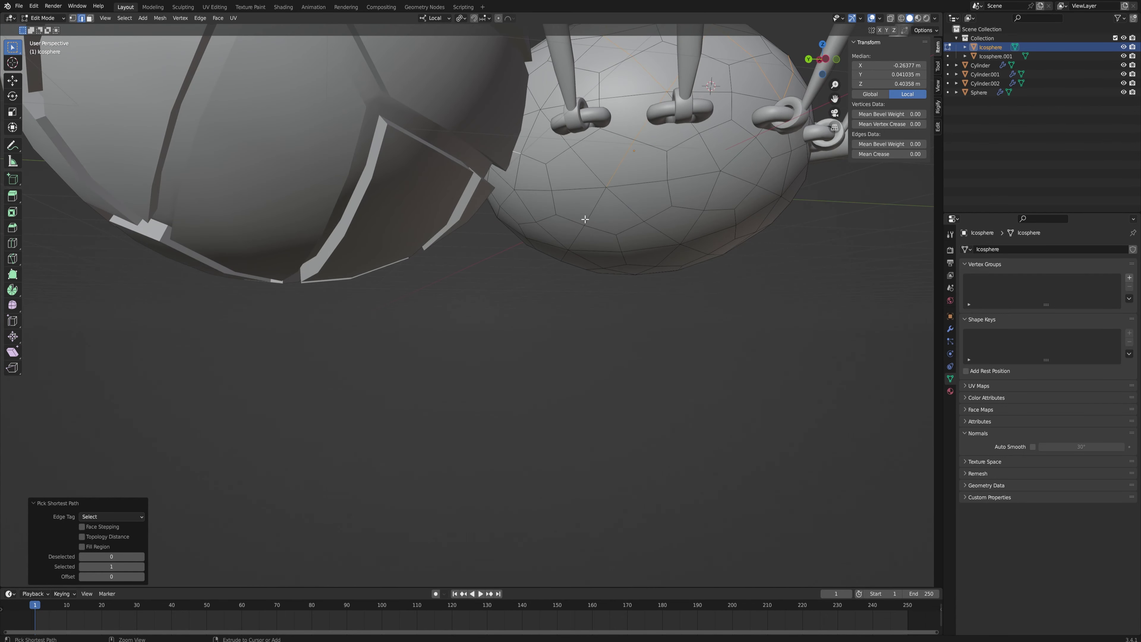
ctrl+click(602, 201)
middle_drag(606, 204, 537, 228)
ctrl+click(625, 209)
ctrl+click(560, 225)
ctrl+click(523, 197)
ctrl+click(532, 224)
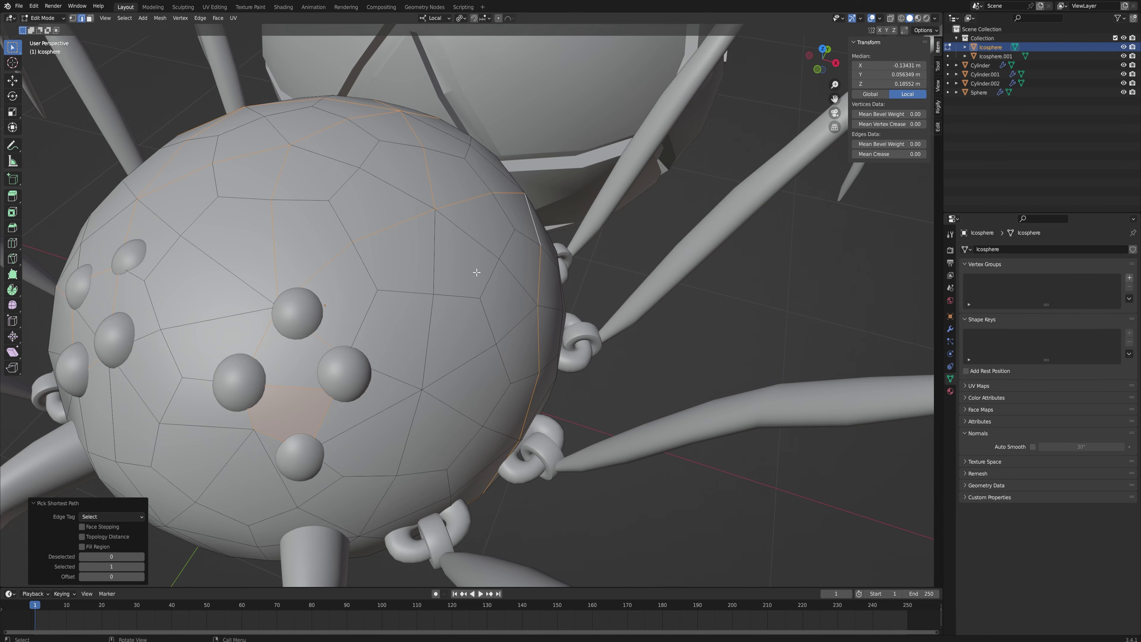
Step: Bevel the selected head edges with a 0.0438 m offset width and 2 segments
middle_drag(665, 335, 591, 310)
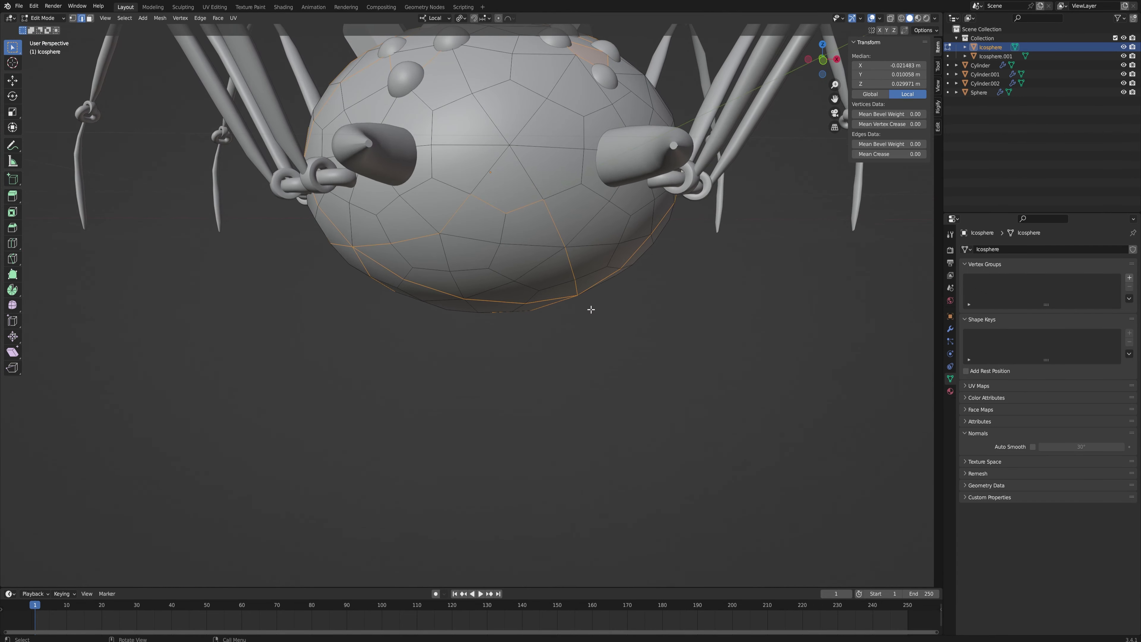
middle_drag(532, 234, 535, 267)
key(ctrl+b)
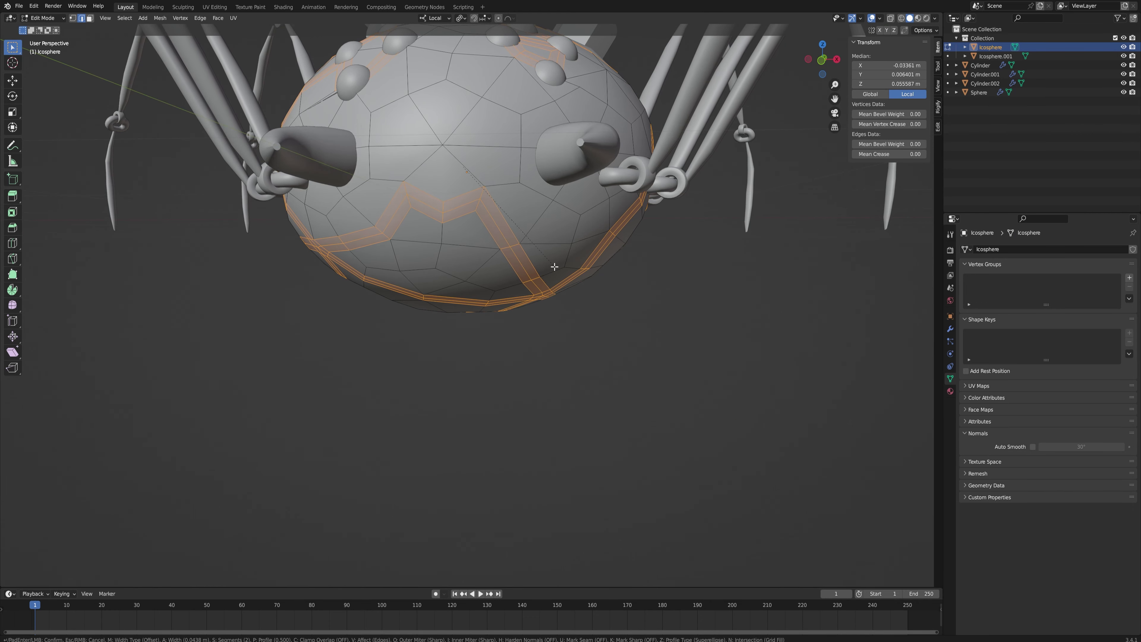
click(556, 268)
Step: Extrude the beveled strips inward along their normals by 0.0598 m and cancel the extra scaling
middle_drag(553, 230, 423, 232)
key(F3)
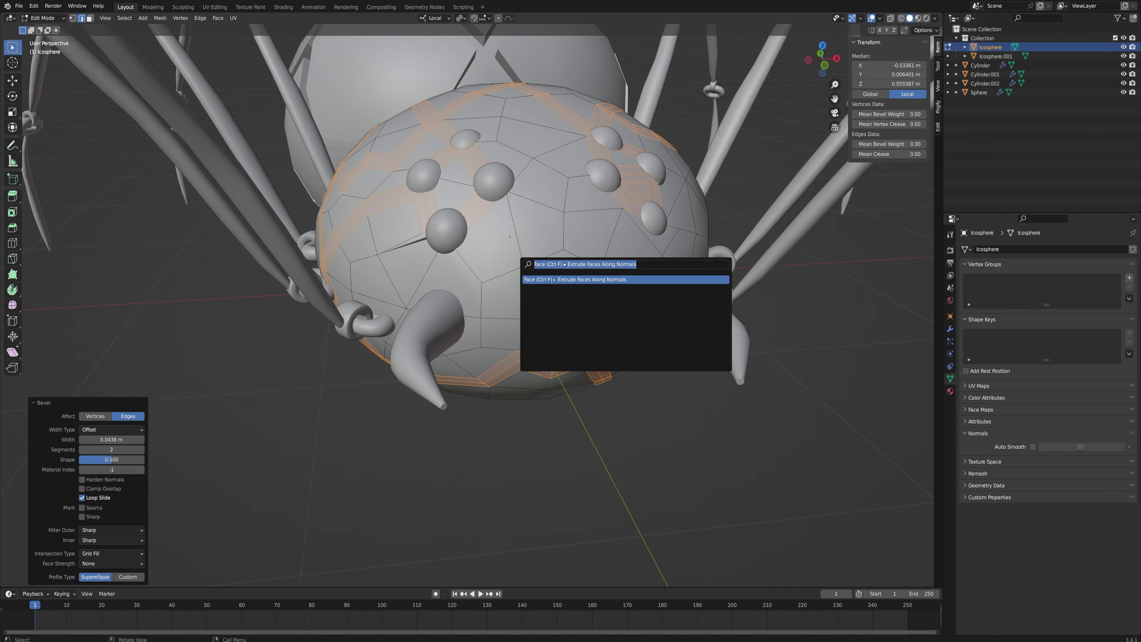
key(Return)
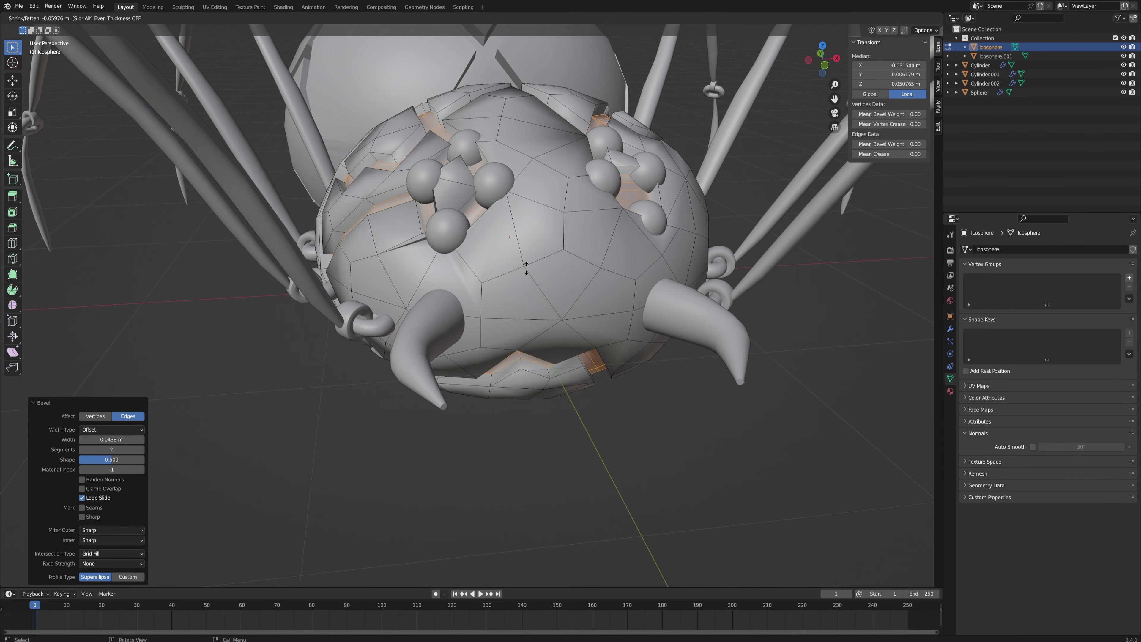
click(526, 268)
middle_drag(526, 268, 662, 272)
key(s)
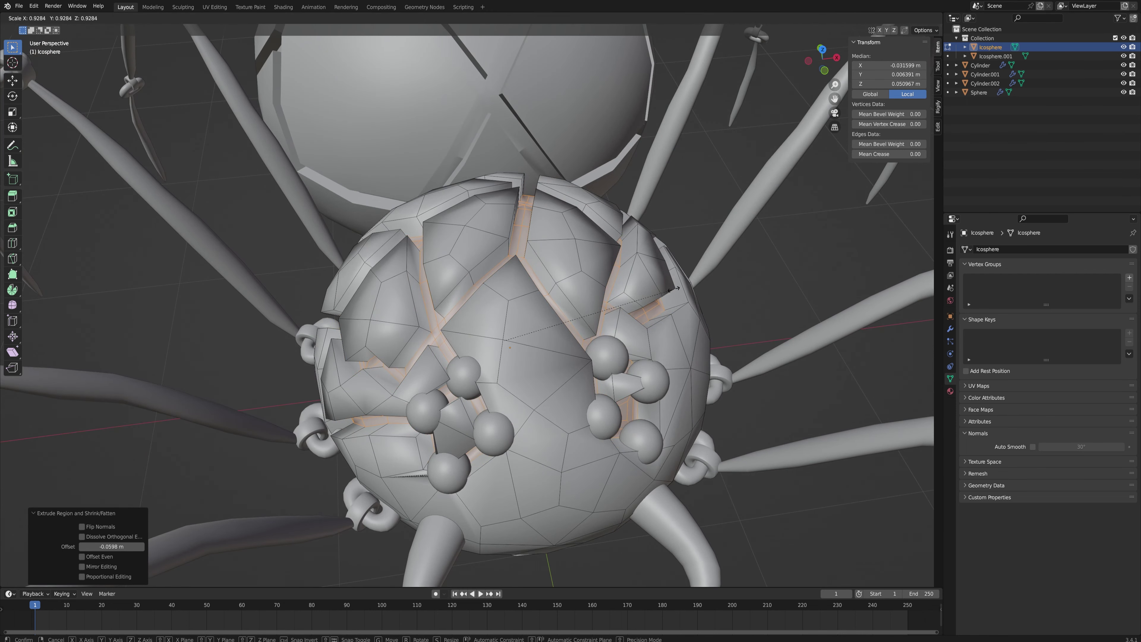
right_click(682, 284)
middle_drag(673, 323, 546, 313)
Step: Return to Object Mode and enable Auto Smooth at 30° for the head mesh
click(681, 290)
key(Tab)
click(1033, 446)
middle_drag(776, 366, 450, 299)
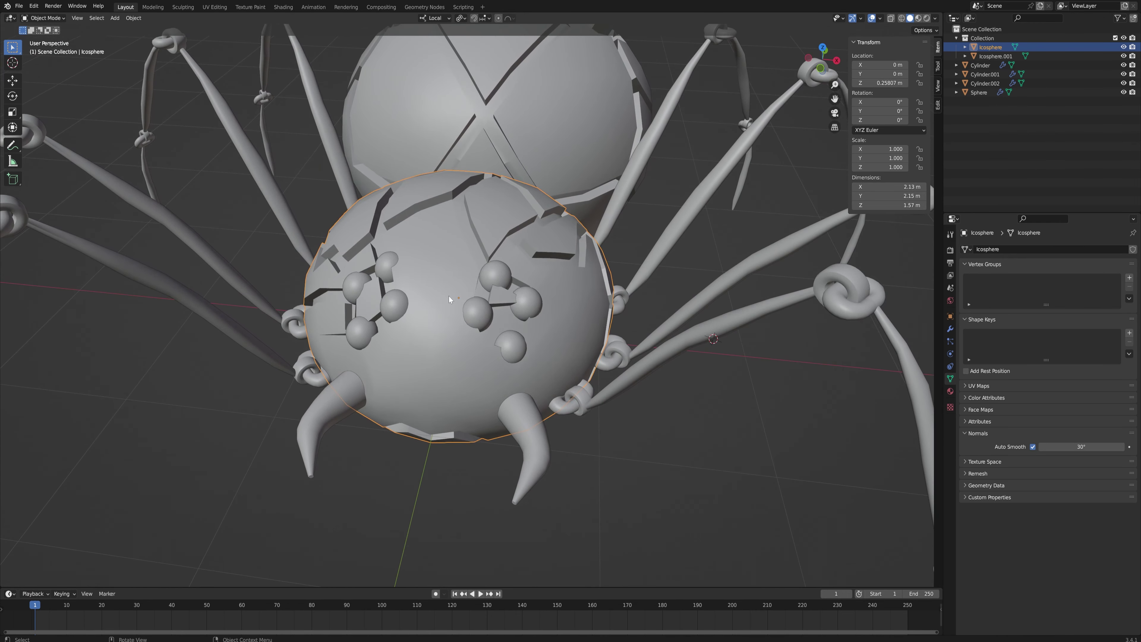
Step: In face selection, extrude the recessed face between the eyes of one cluster outward by about 0.06 m
key(Tab)
click(502, 326)
key(3)
click(504, 328)
key(e)
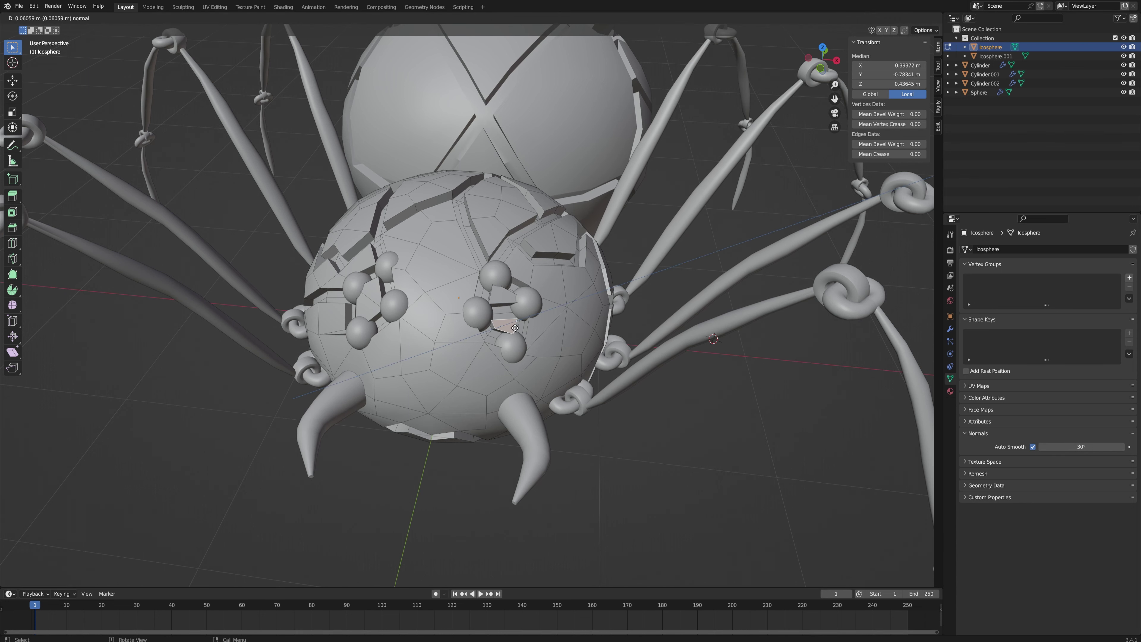
click(519, 327)
Step: Select the groove faces around the eyes of the same cluster and try scaling them
click(619, 429)
middle_drag(619, 429, 525, 419)
scroll(517, 421, up, 2)
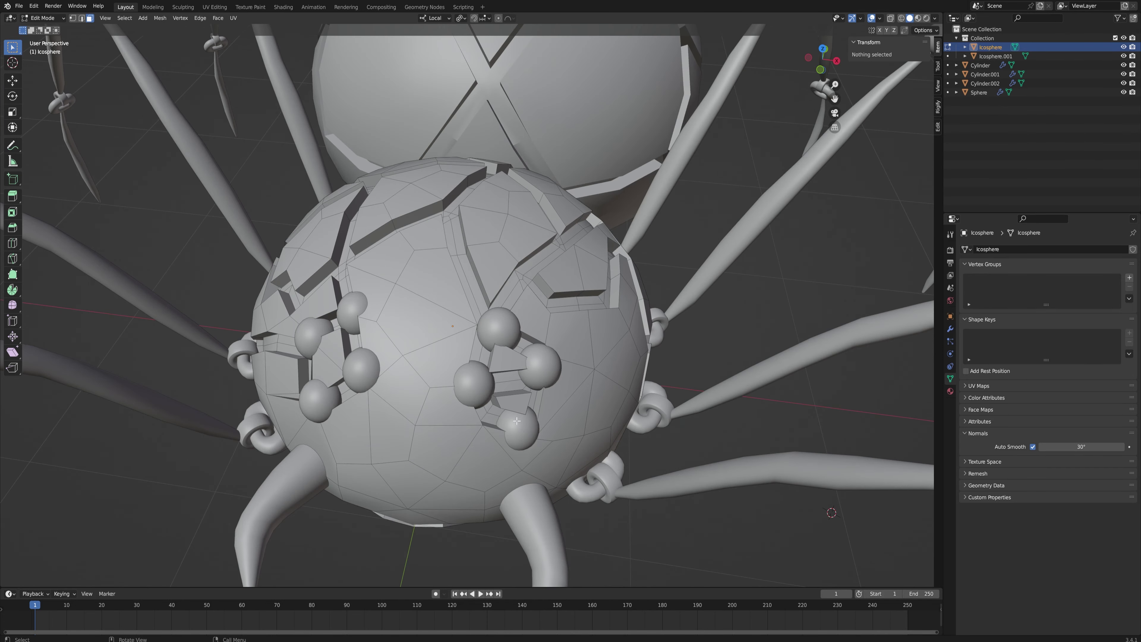
click(482, 414)
shift+click(490, 406)
shift+click(497, 412)
shift+click(492, 420)
shift+click(538, 403)
shift+click(525, 389)
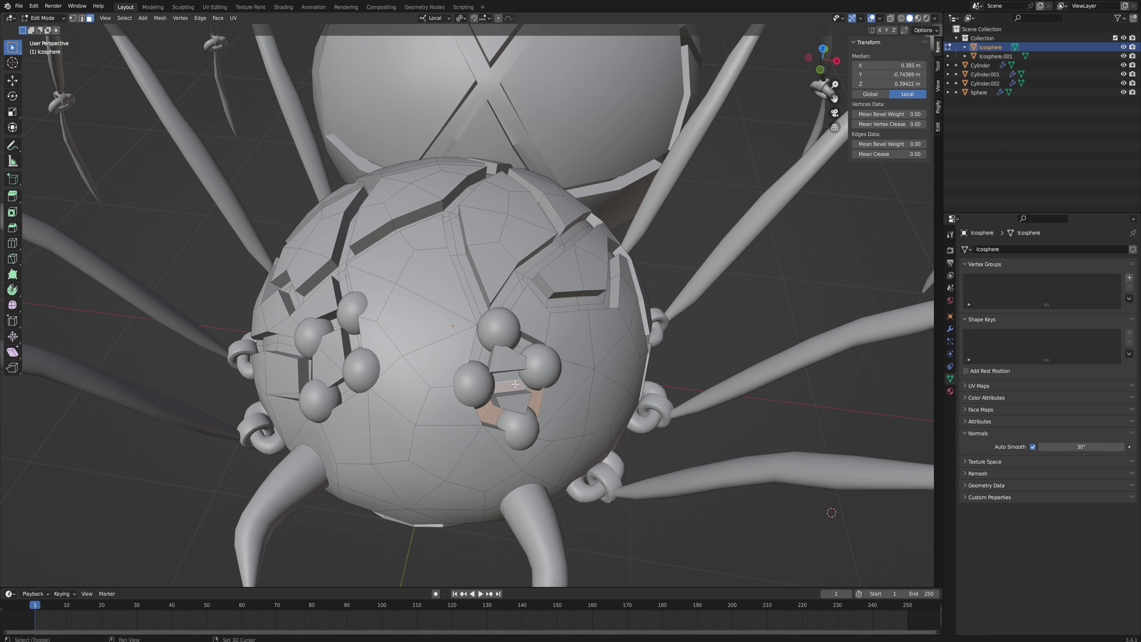
shift+click(484, 357)
key(s)
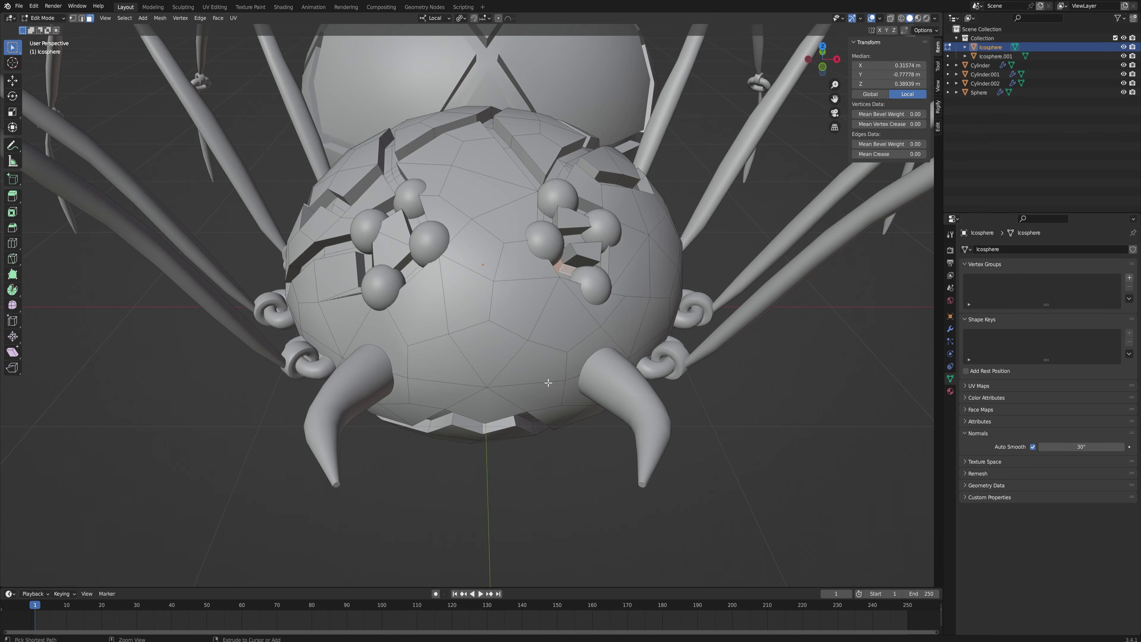
Step: Undo the eye-area extrusion, smoothing, groove extrusion and bevel back to the plain head edge selection
key(ctrl+z)
key(ctrl+z)
key(ctrl+z)
key(ctrl+z)
key(ctrl+z)
key(ctrl+z)
key(ctrl+z)
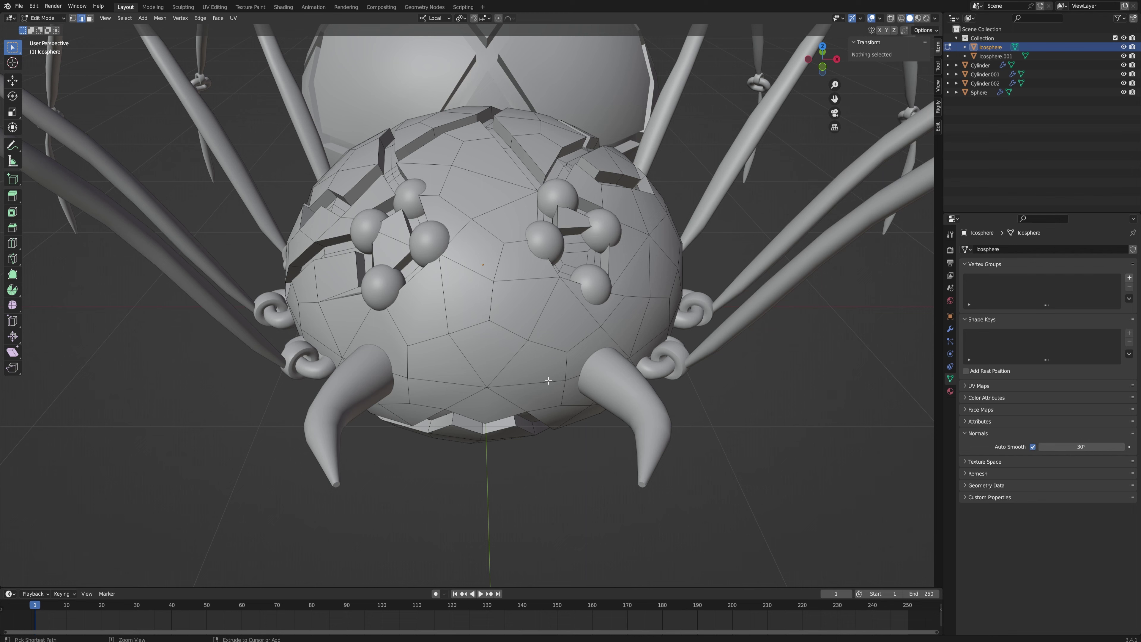
key(Tab)
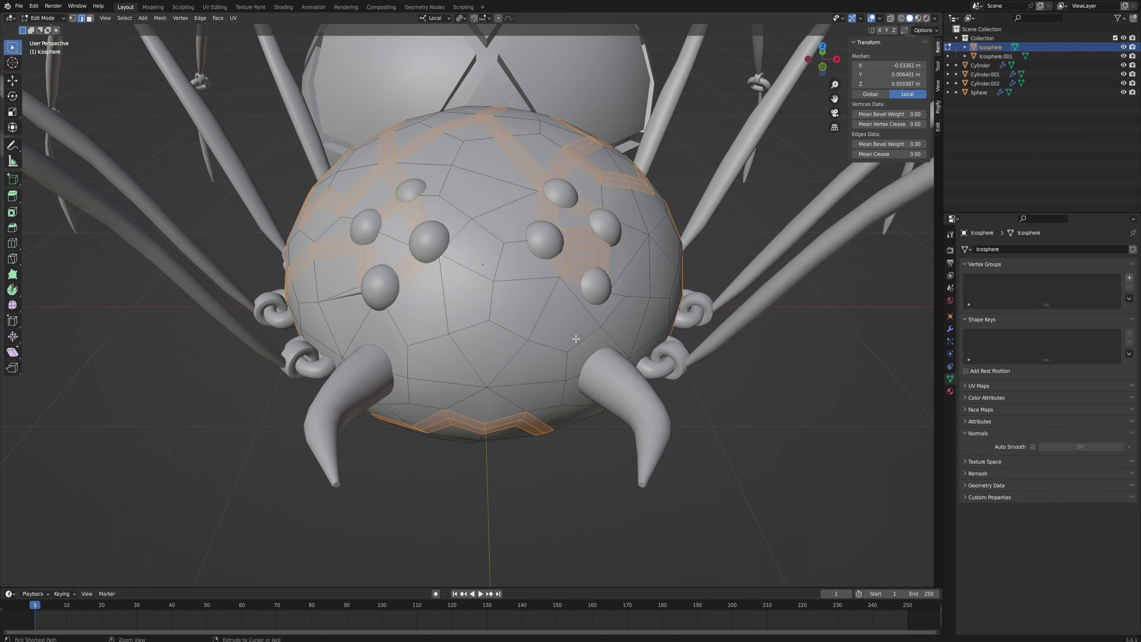
Step: Deselect the edges running between the eyes in both eye clusters
middle_drag(576, 311, 553, 337)
click(550, 337)
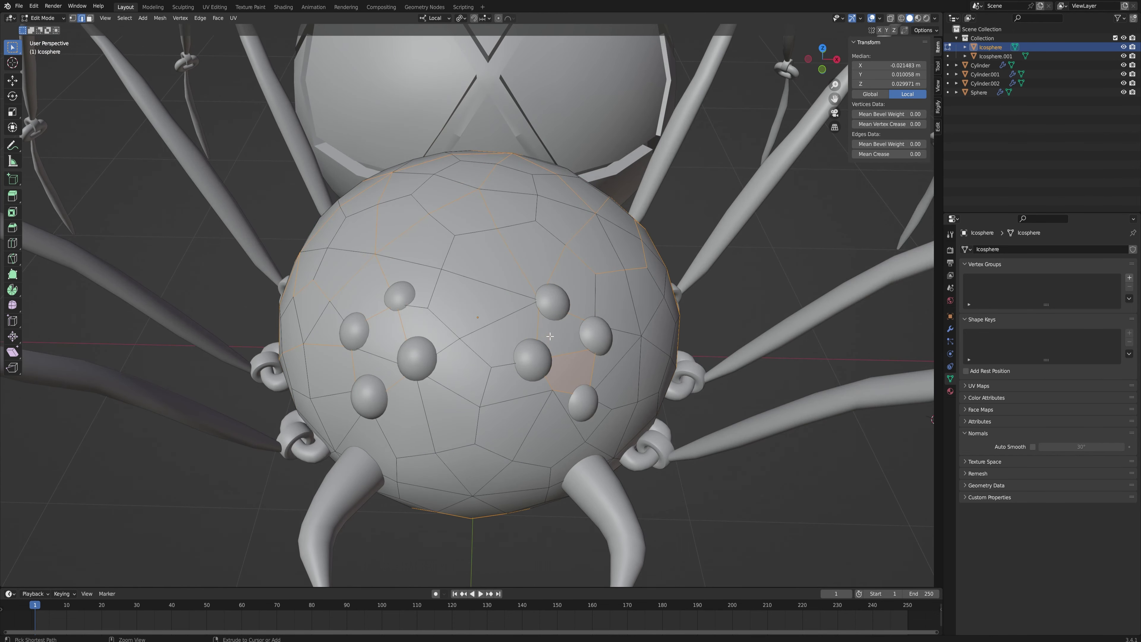
shift+click(577, 338)
shift+click(564, 400)
shift+click(455, 389)
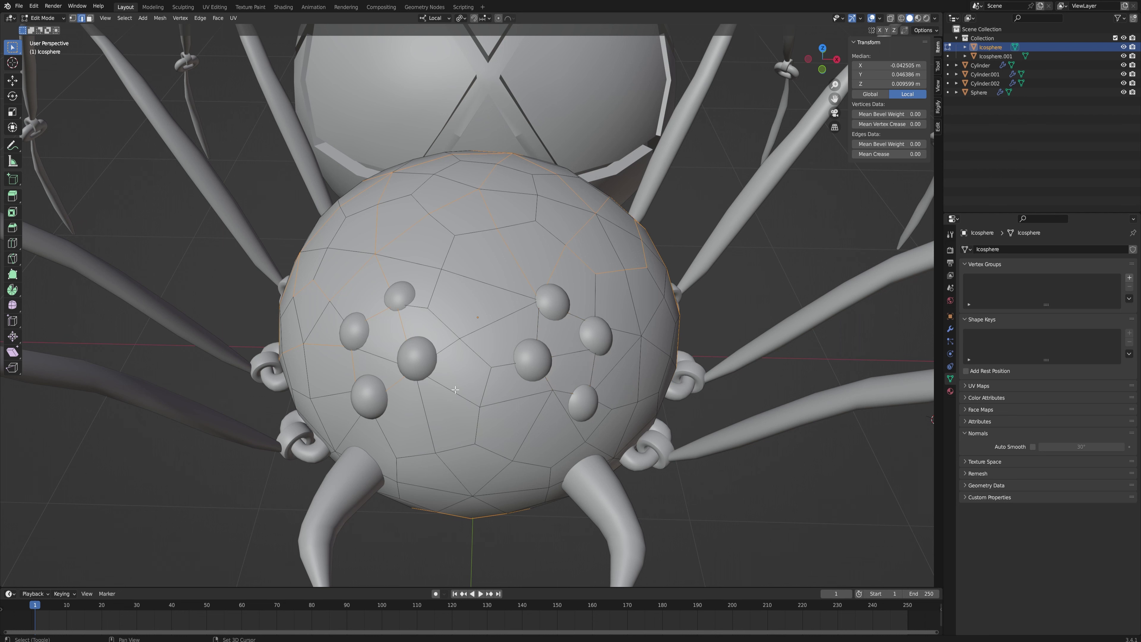
shift+click(395, 385)
shift+click(394, 323)
shift+click(380, 312)
shift+click(354, 365)
Step: Add edges down the side of the head past the outer eyes to the base of the nearby fang
shift+click(635, 308)
shift+click(641, 353)
shift+click(629, 409)
key(ctrl+z)
shift+click(629, 432)
shift+click(603, 453)
shift+click(561, 465)
shift+click(550, 480)
Step: Add the edges outlining a plate between the two fangs on the lower front of the head
middle_drag(550, 480, 561, 429)
shift+click(585, 300)
shift+click(565, 326)
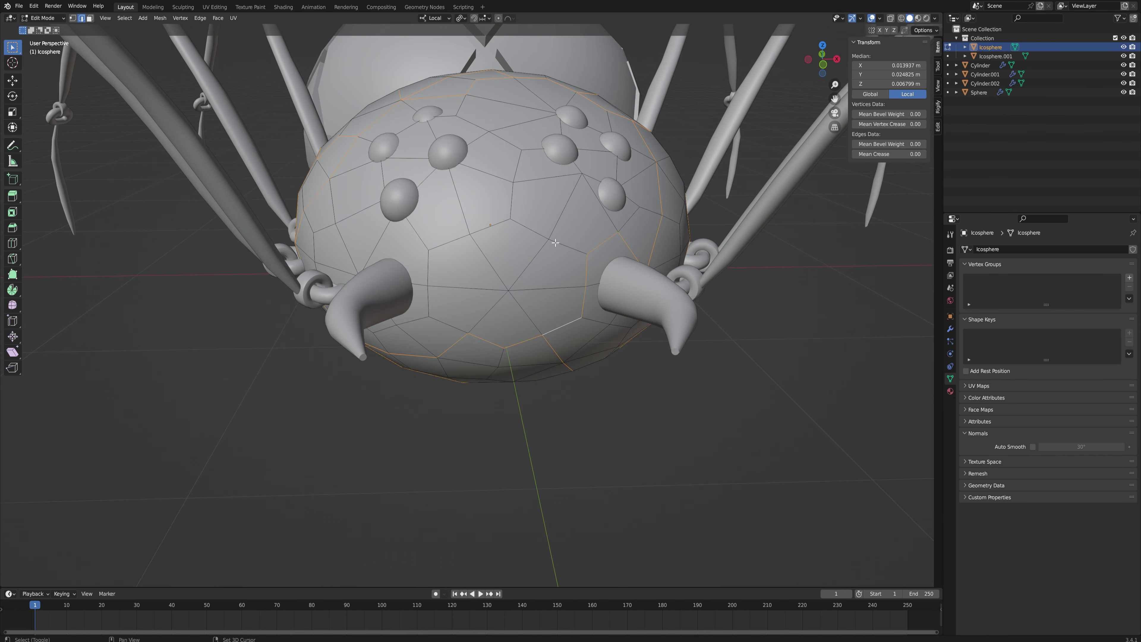
shift+click(531, 230)
shift+click(558, 244)
shift+click(489, 226)
shift+click(433, 258)
shift+click(426, 271)
shift+click(429, 303)
shift+click(446, 324)
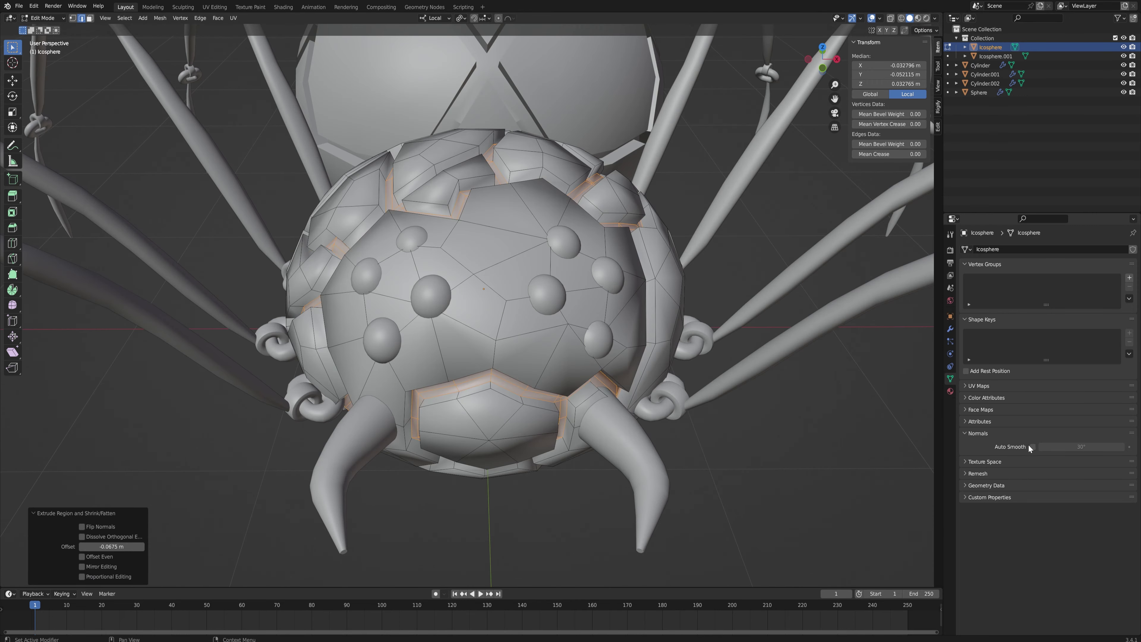
Step: Enable Auto Smooth at 30° for the grooved head mesh, return to Object Mode and clear the selection
click(1032, 447)
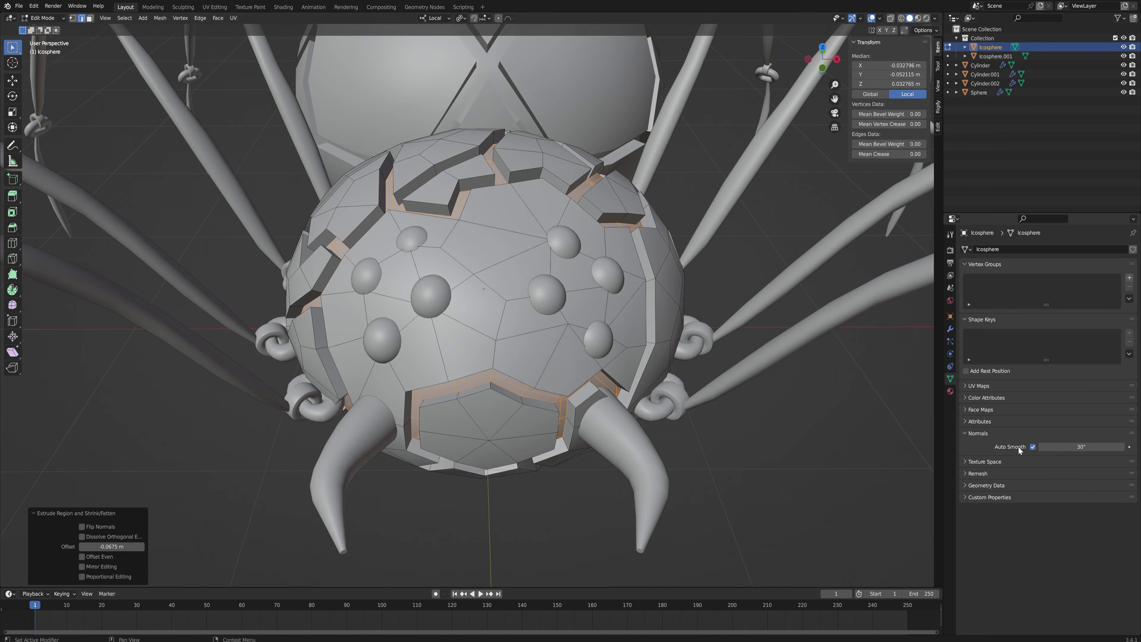
key(Tab)
middle_drag(778, 467, 737, 466)
scroll(737, 462, up, 5)
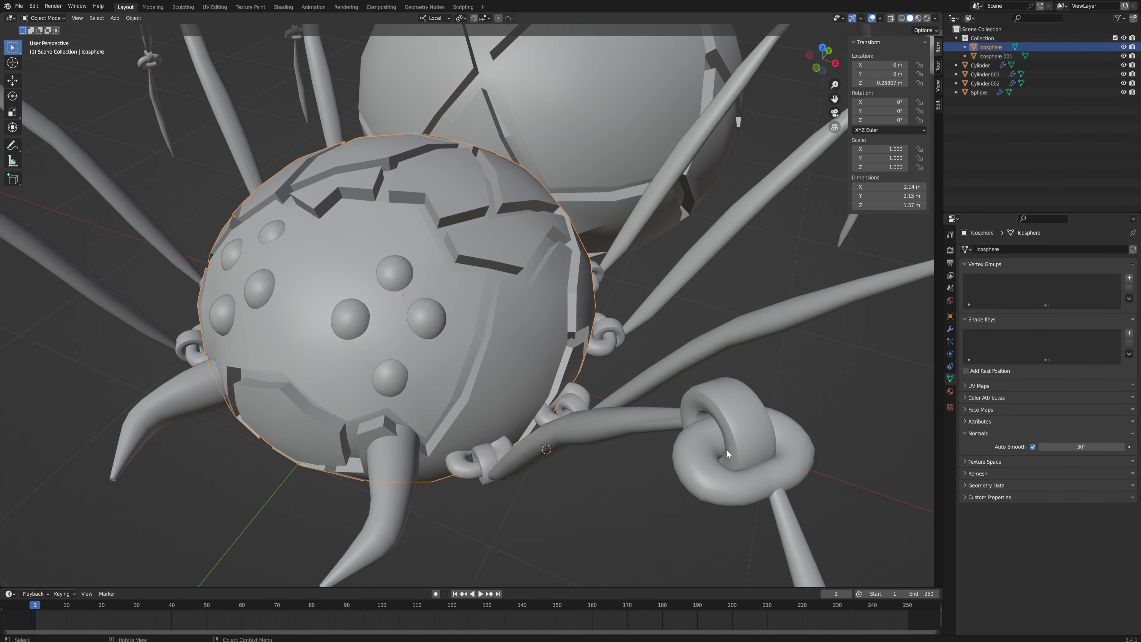
middle_drag(713, 460, 540, 388)
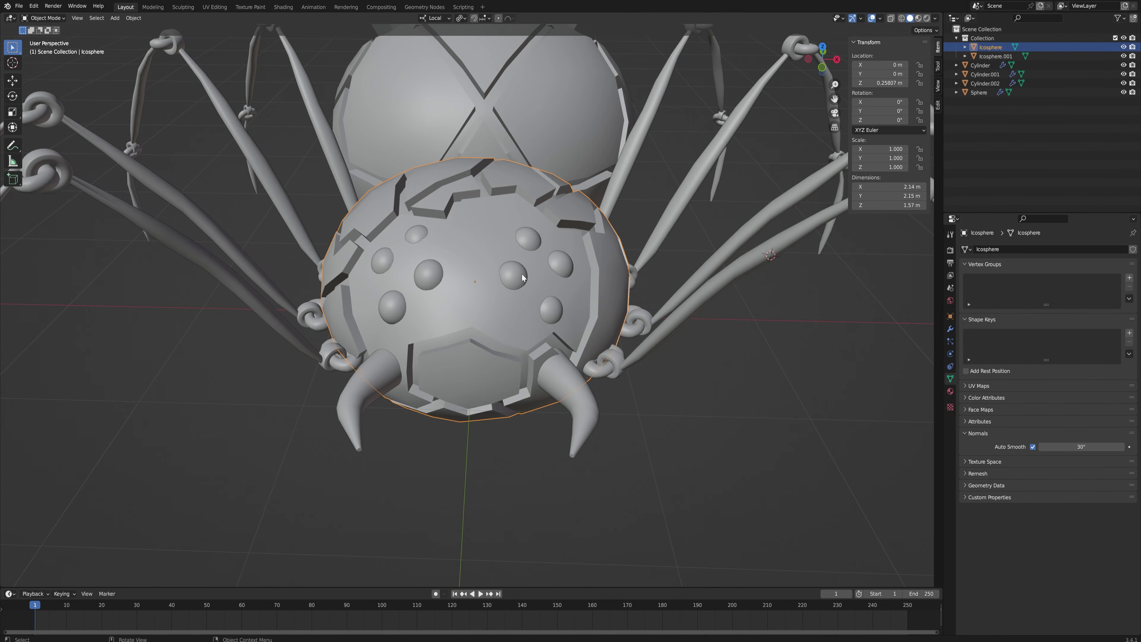
middle_drag(523, 277, 513, 300)
click(811, 475)
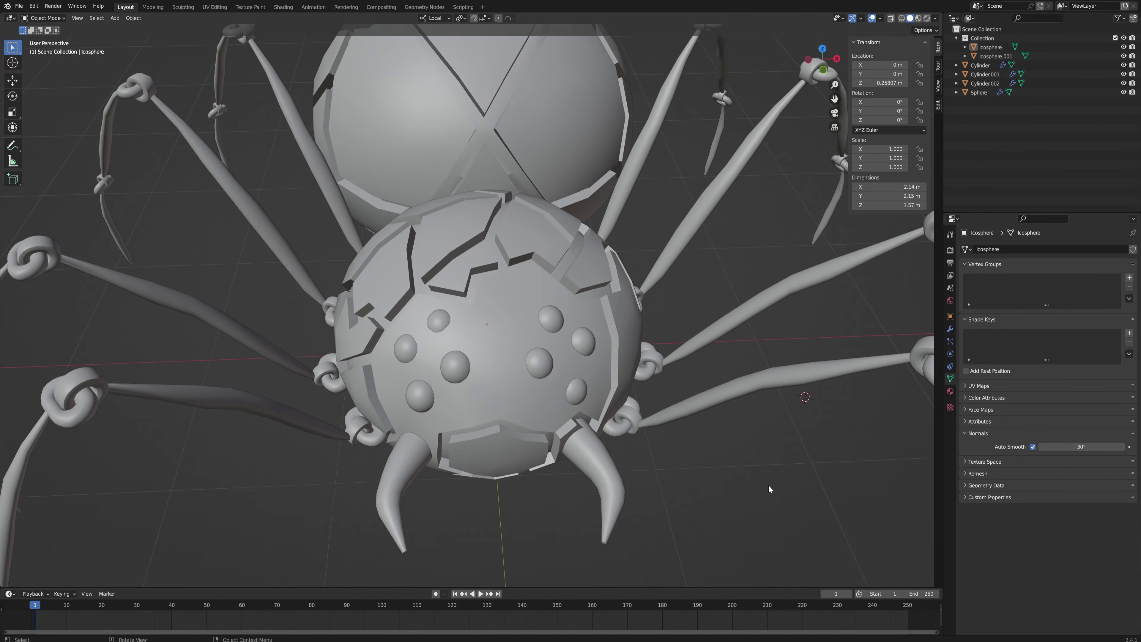
scroll(768, 484, down, 7)
middle_drag(759, 486, 746, 454)
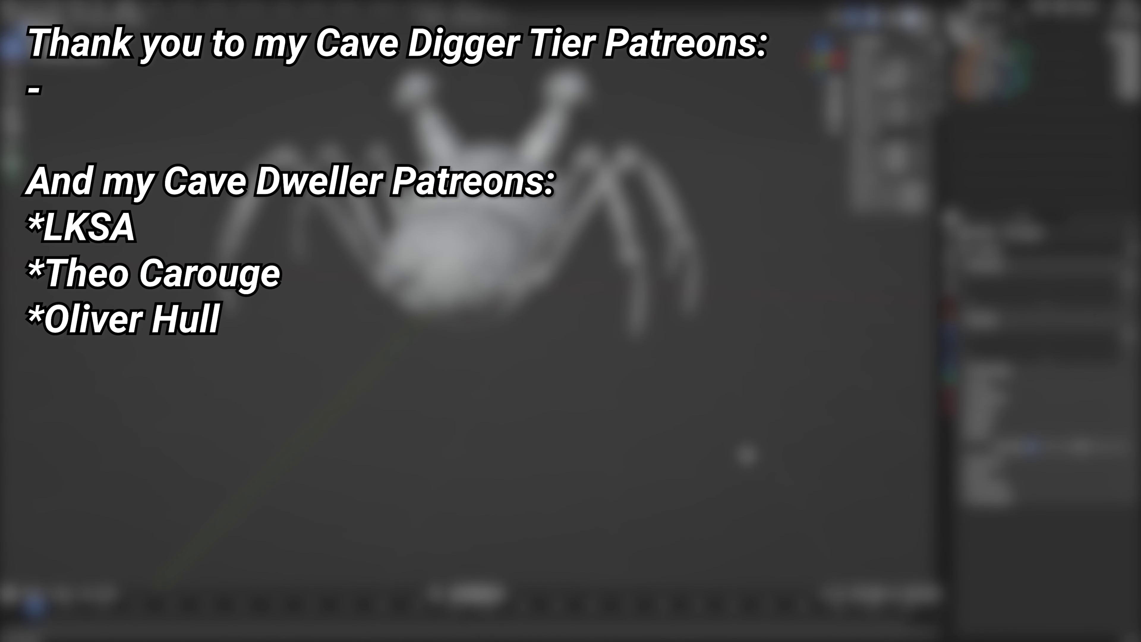